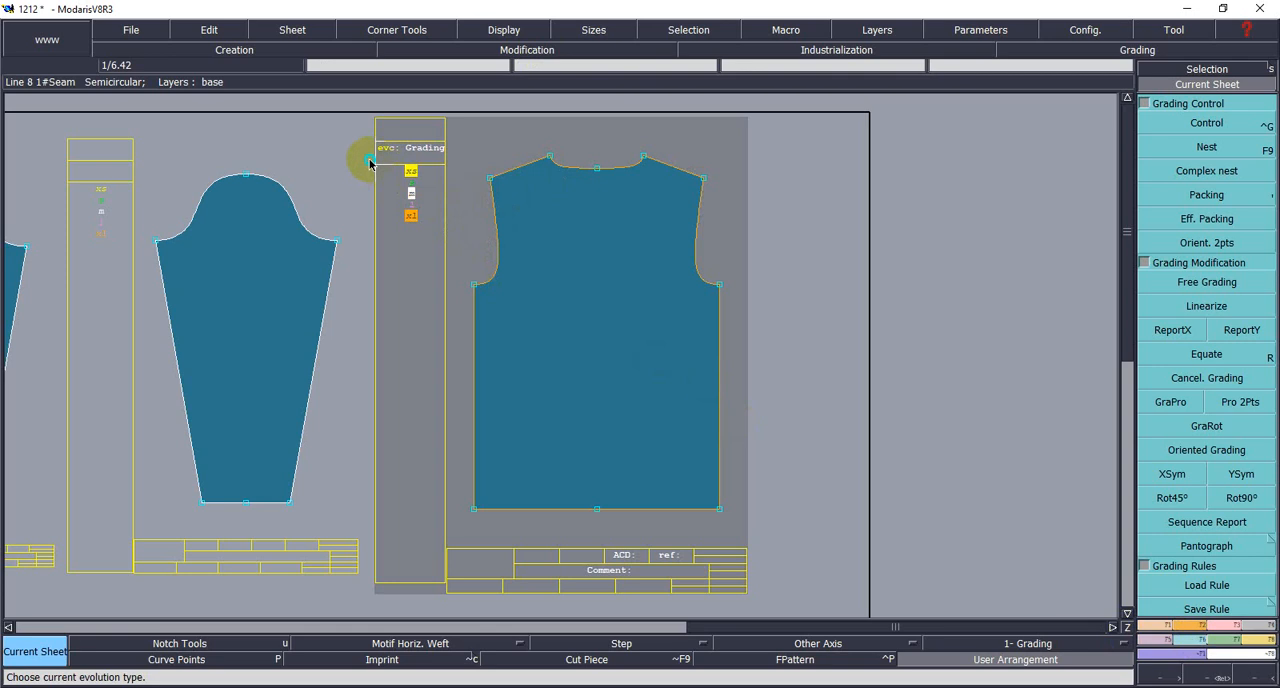
- Select all five sizes, XS to XL, in the size list of the T-shirt body piece
left_click_drag(374, 167, 432, 239)
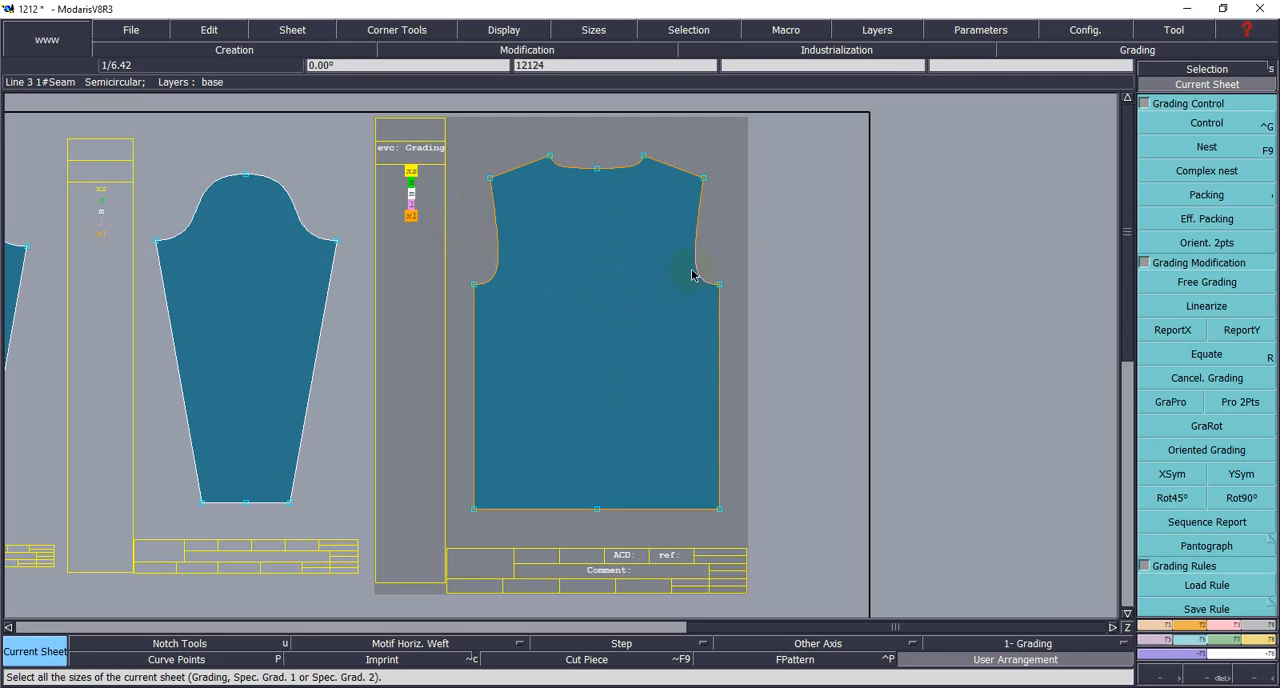
key("shift+r")
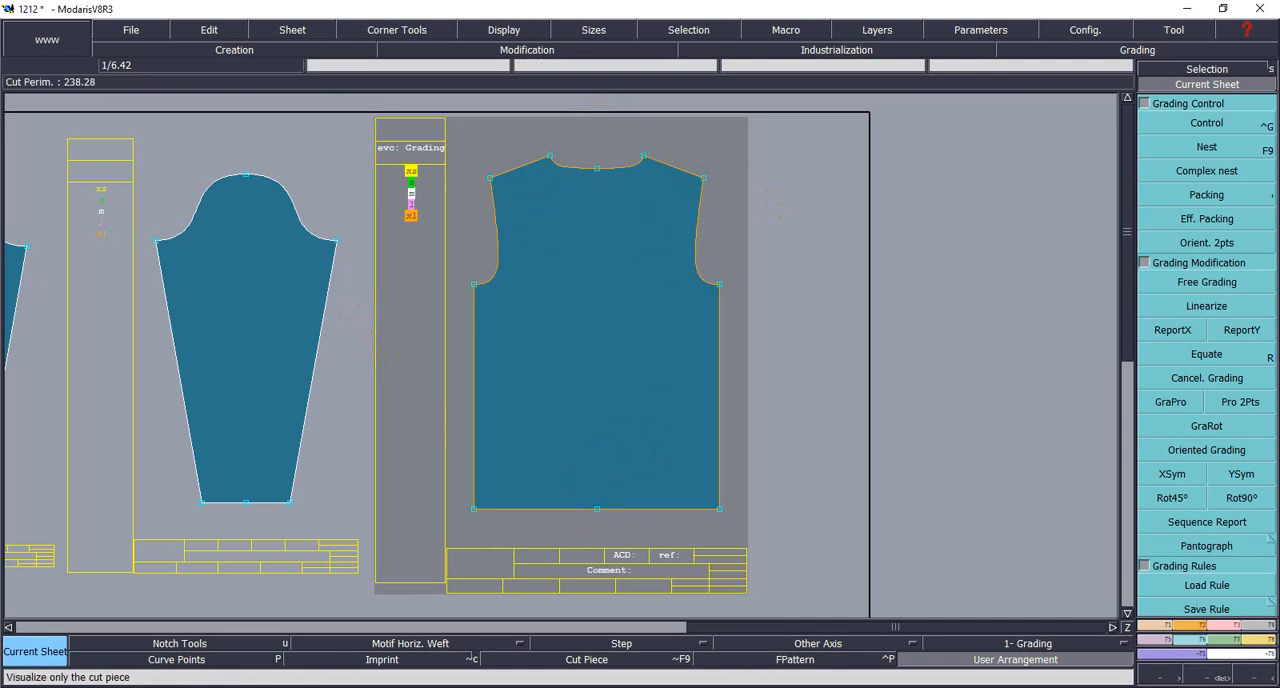
left_click(1137, 634)
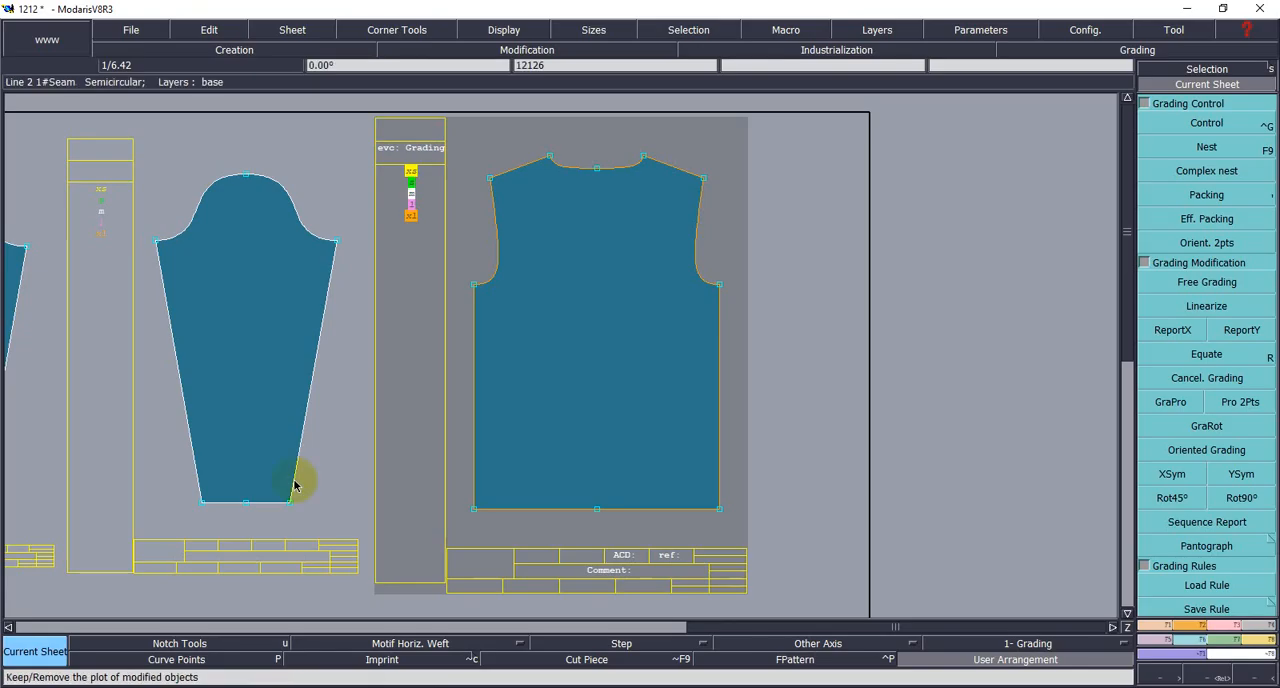
left_click(1265, 131)
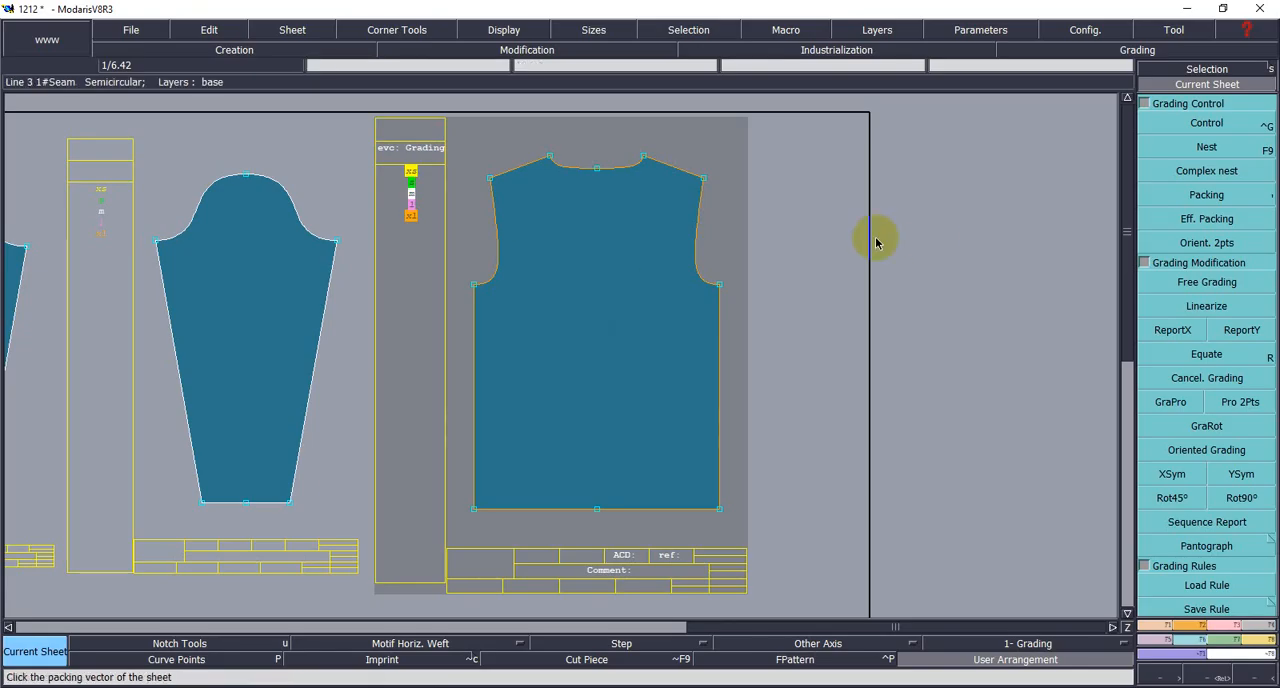
left_click(665, 162)
left_click(646, 215)
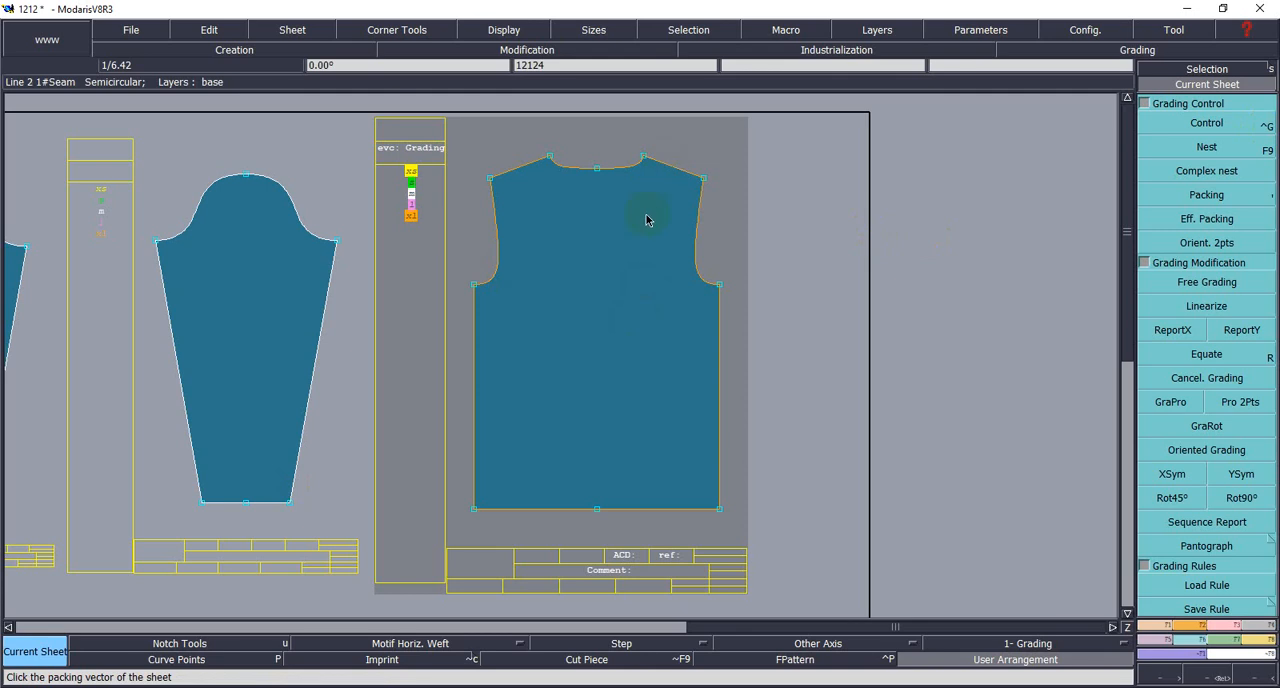
left_click(702, 313)
left_click(691, 287)
left_click(907, 310)
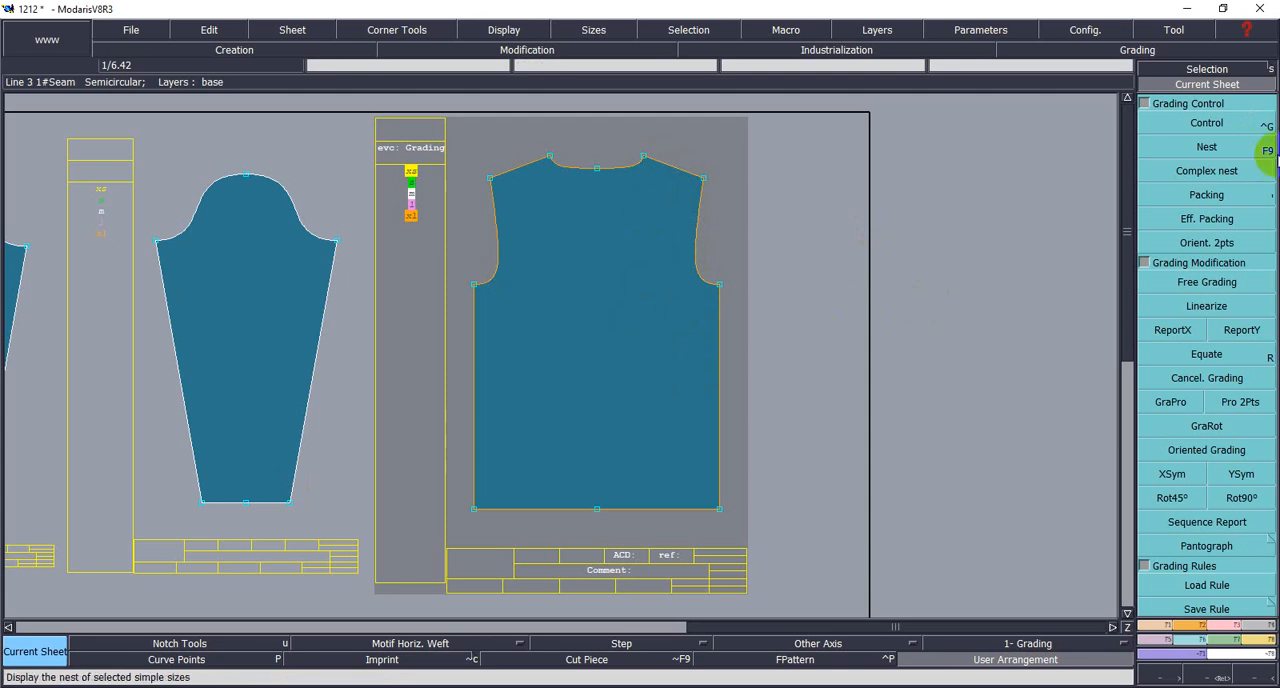
- Start grading control for the body piece and consult the T-shirt measurement chart for the half chest widths per size
left_click(1205, 123)
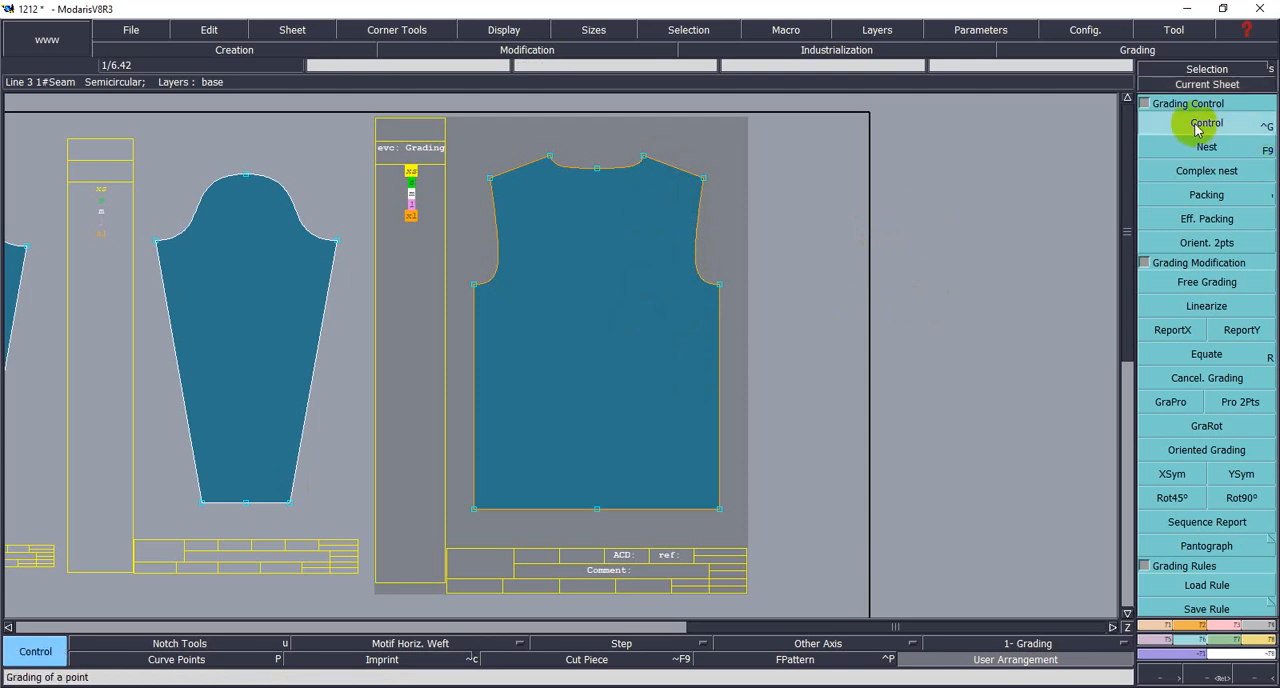
left_click(720, 286)
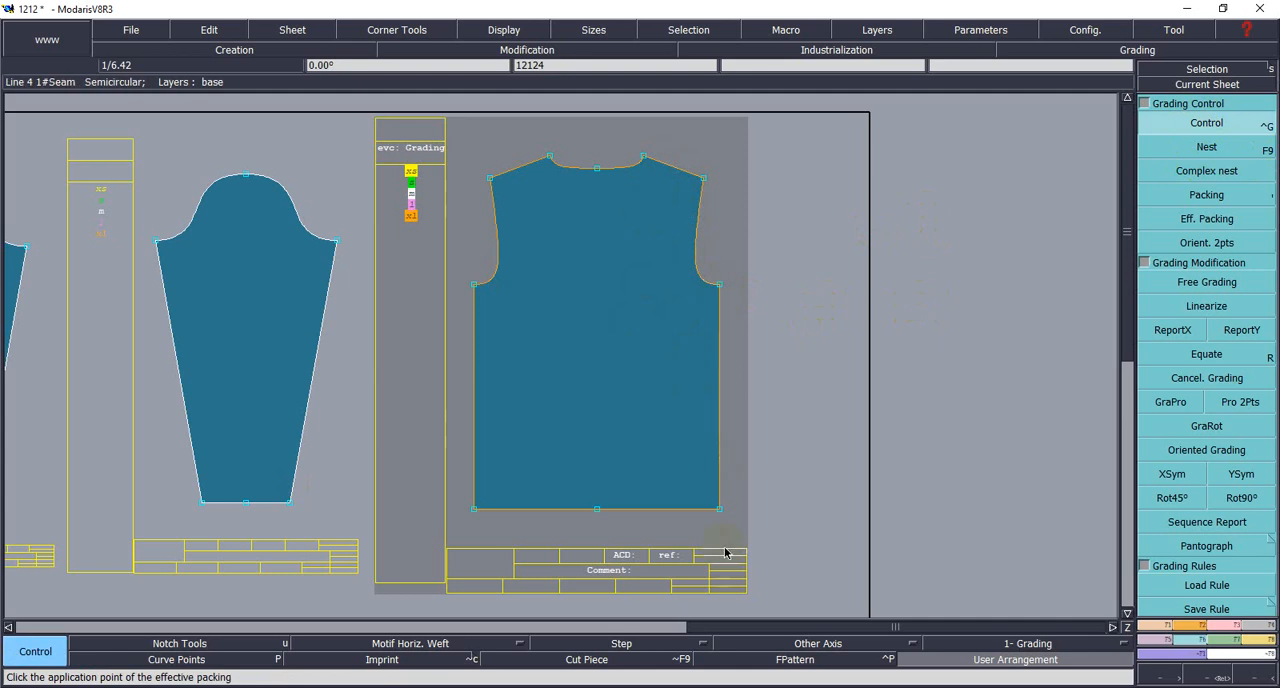
left_click(980, 687)
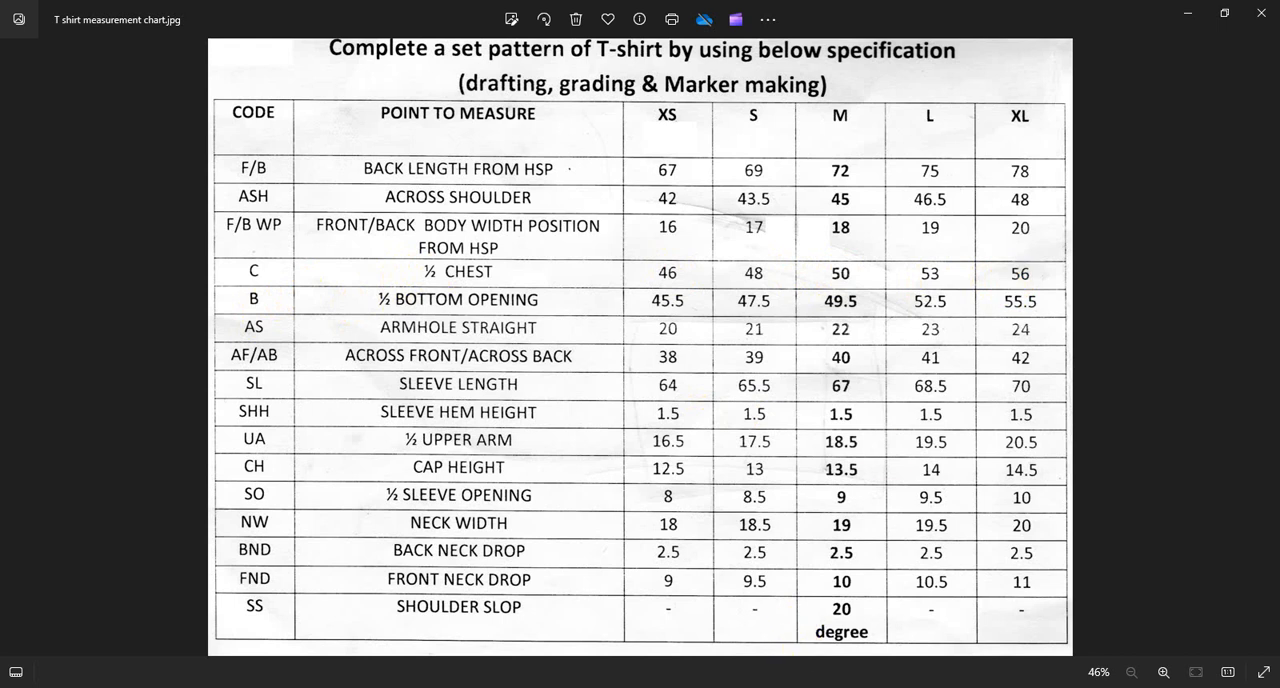
left_click(1098, 687)
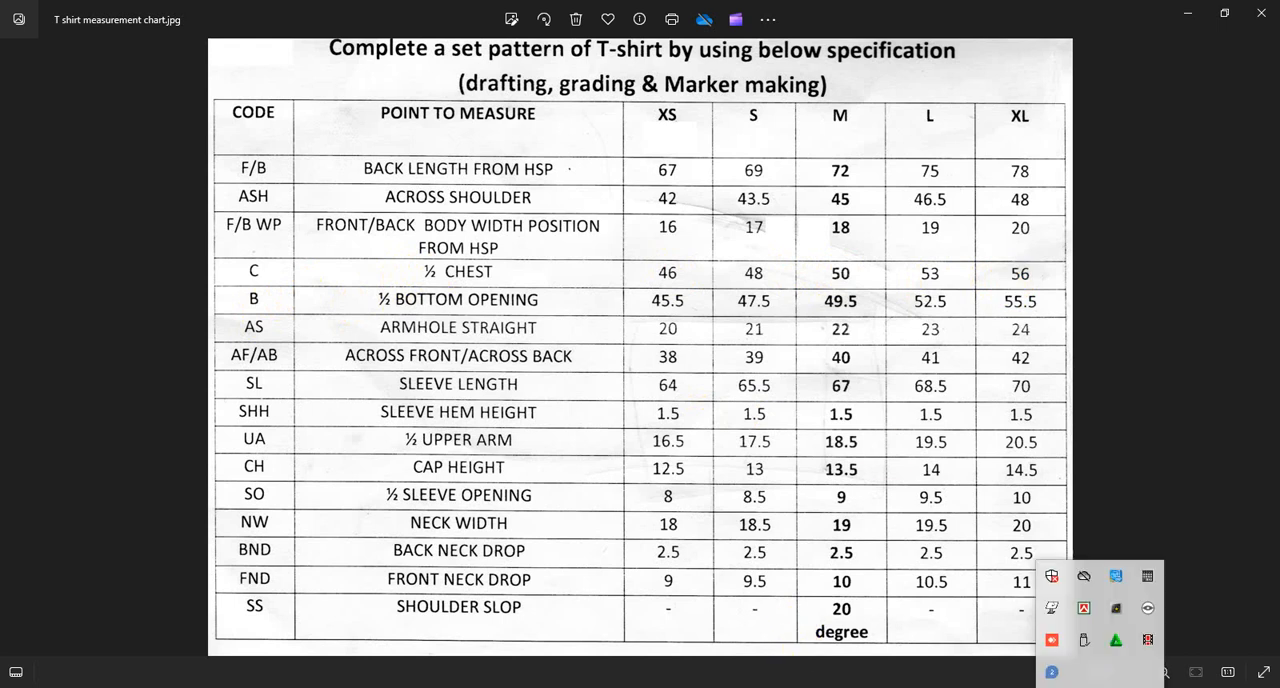
left_click(1122, 614)
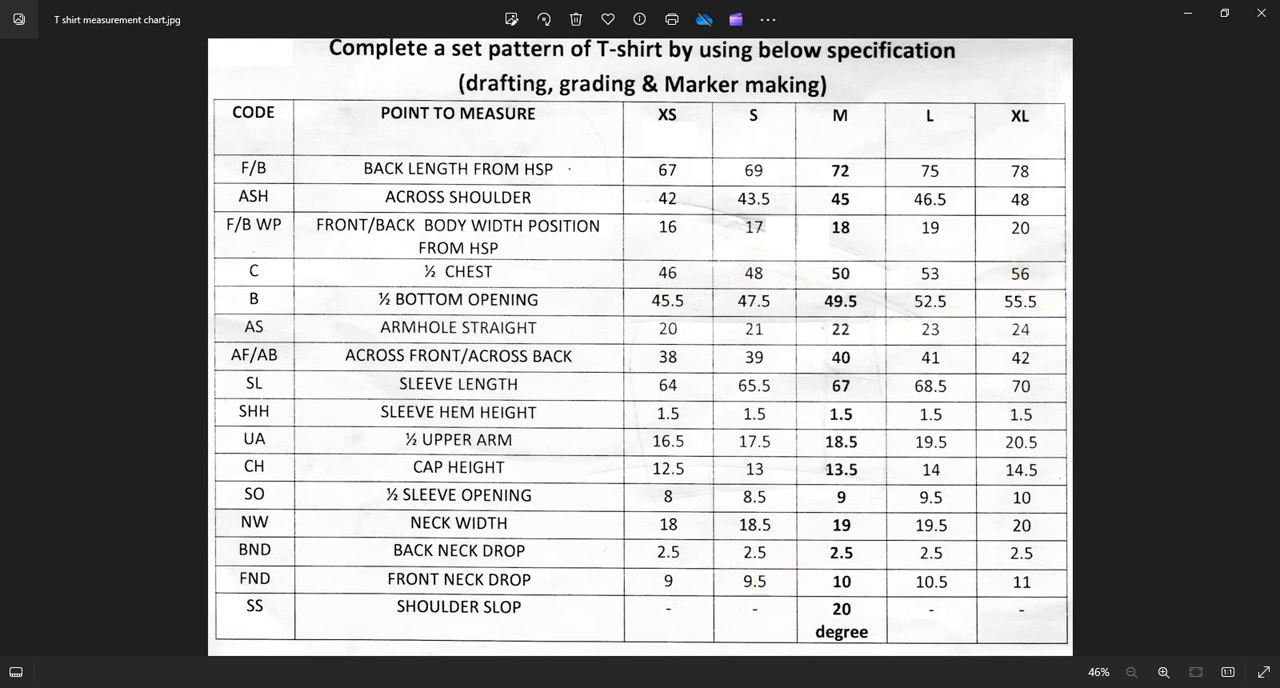
key("alt+Tab")
left_click(1166, 86)
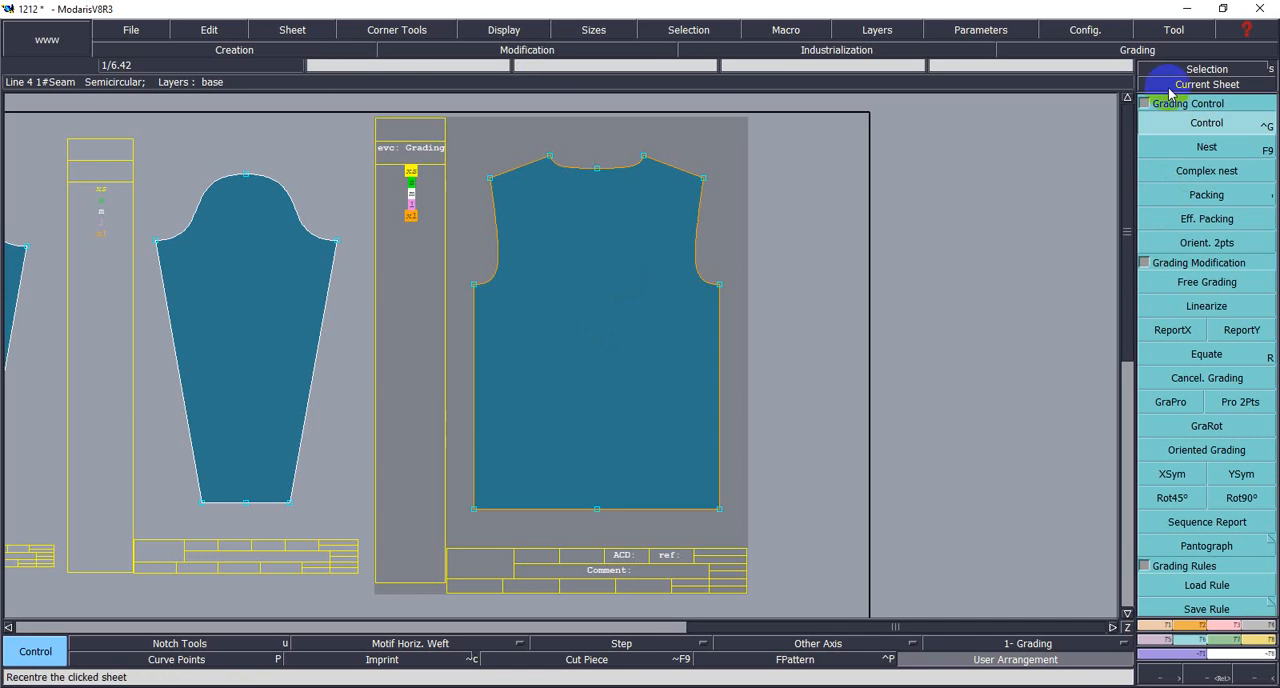
- Set the ddx grading increments of the body's right underarm point to 1, 1, 1.5 and 1.5 from XS to XL
left_click(721, 289)
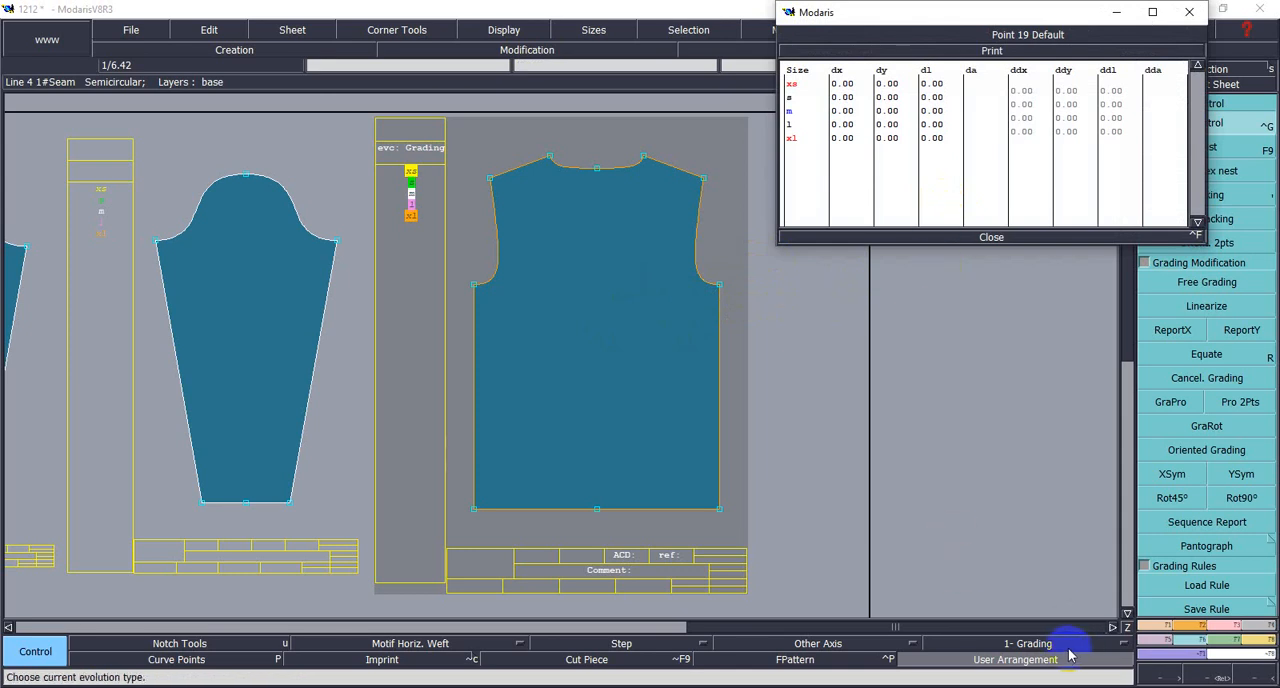
left_click(1020, 94)
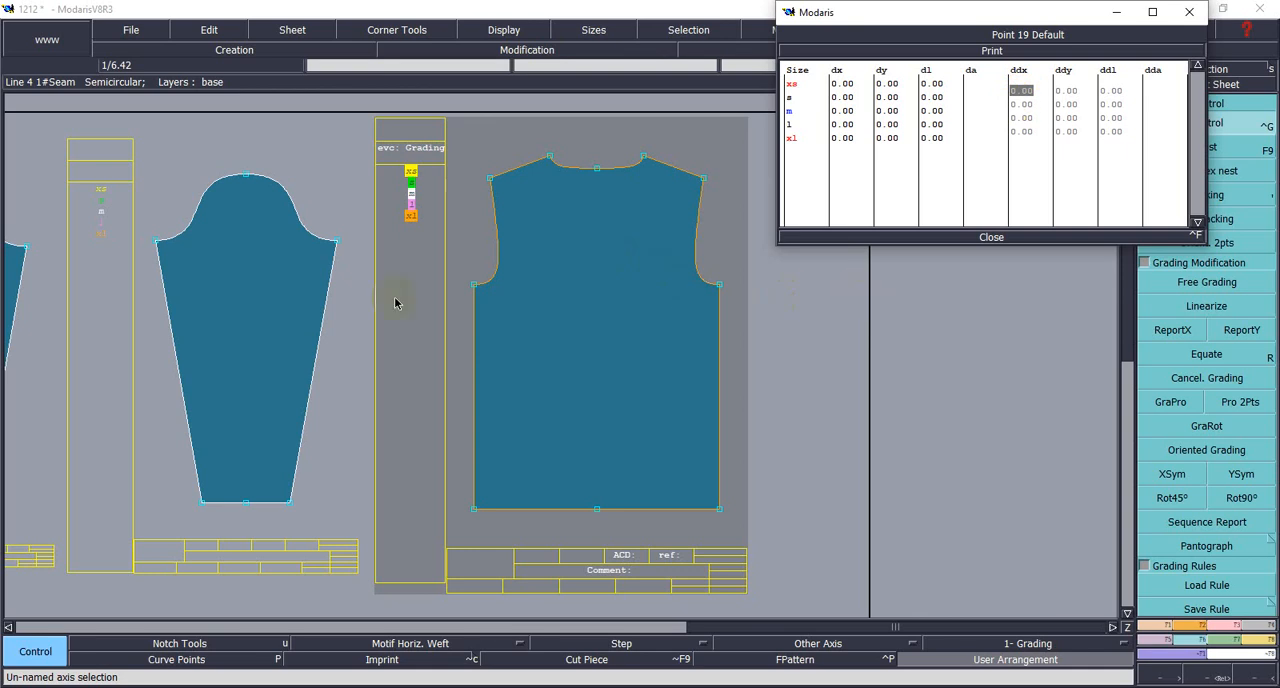
type("1")
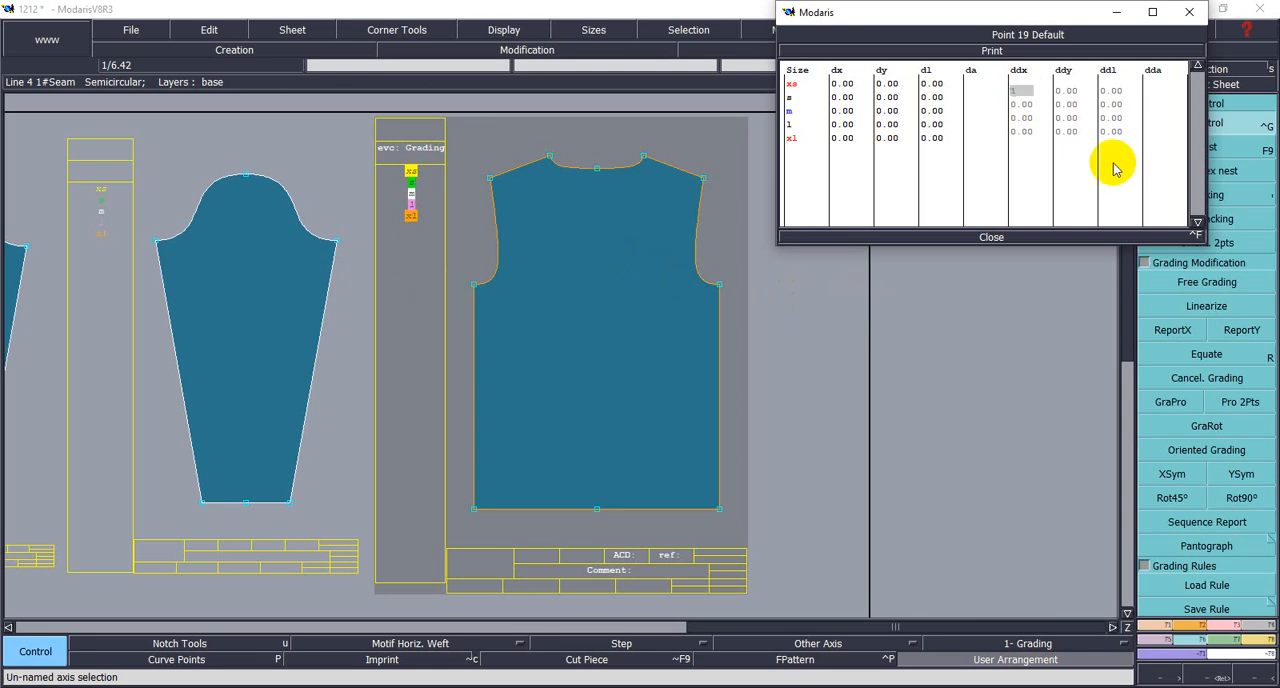
left_click(1018, 106)
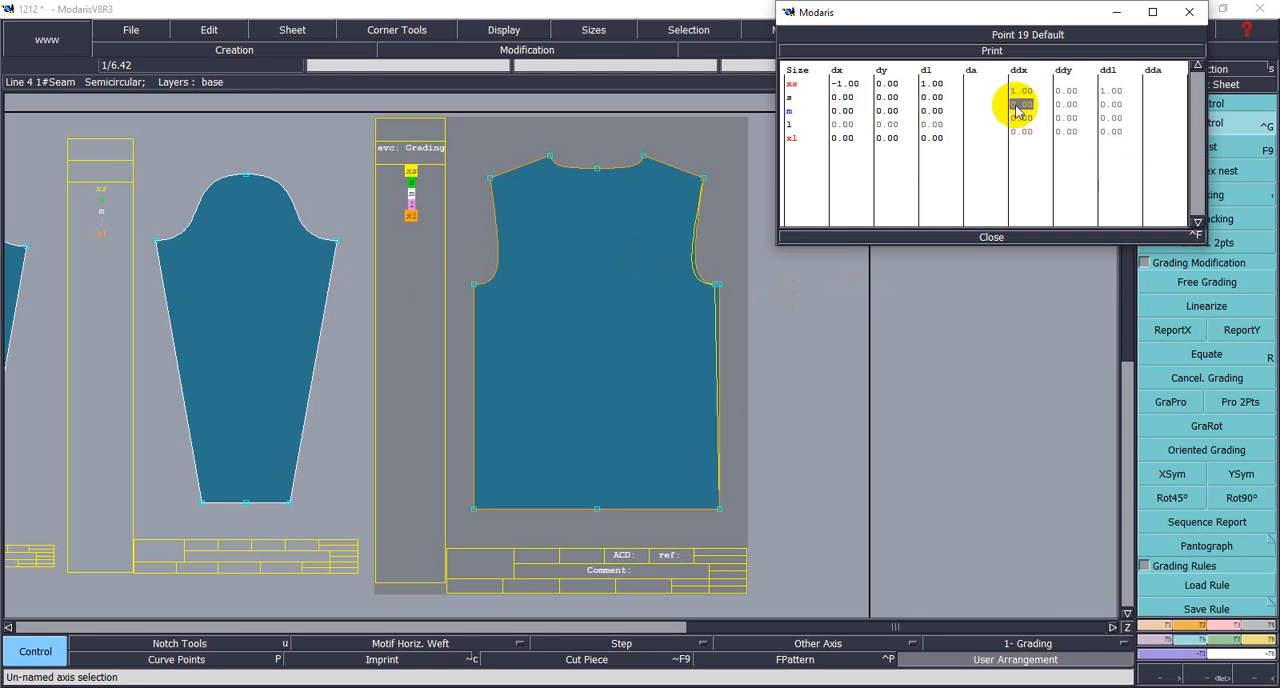
type("1")
left_click(1020, 118)
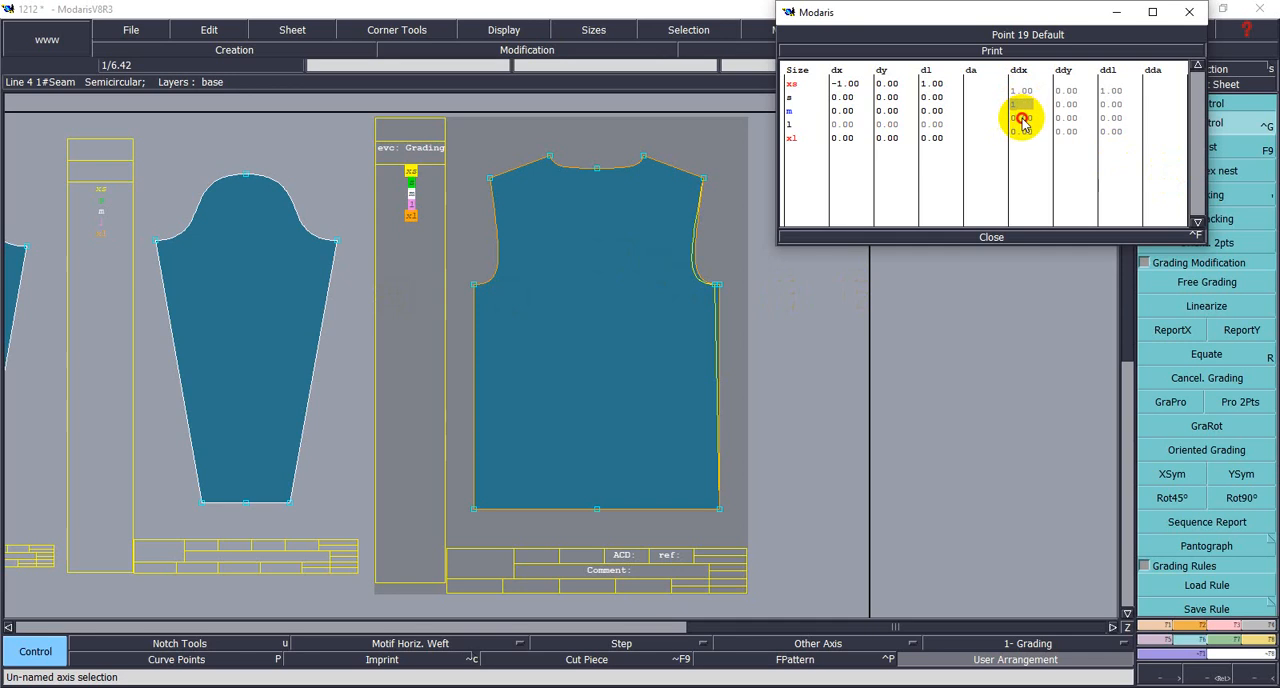
type("1.5")
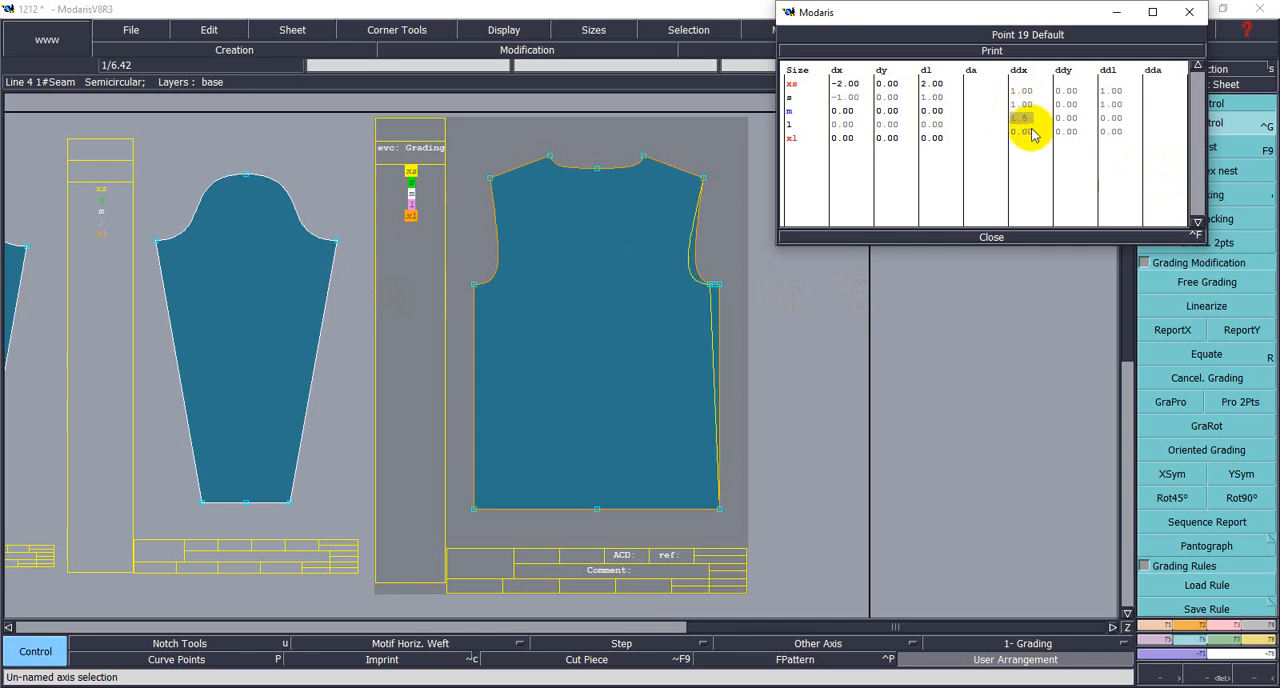
left_click(1028, 131)
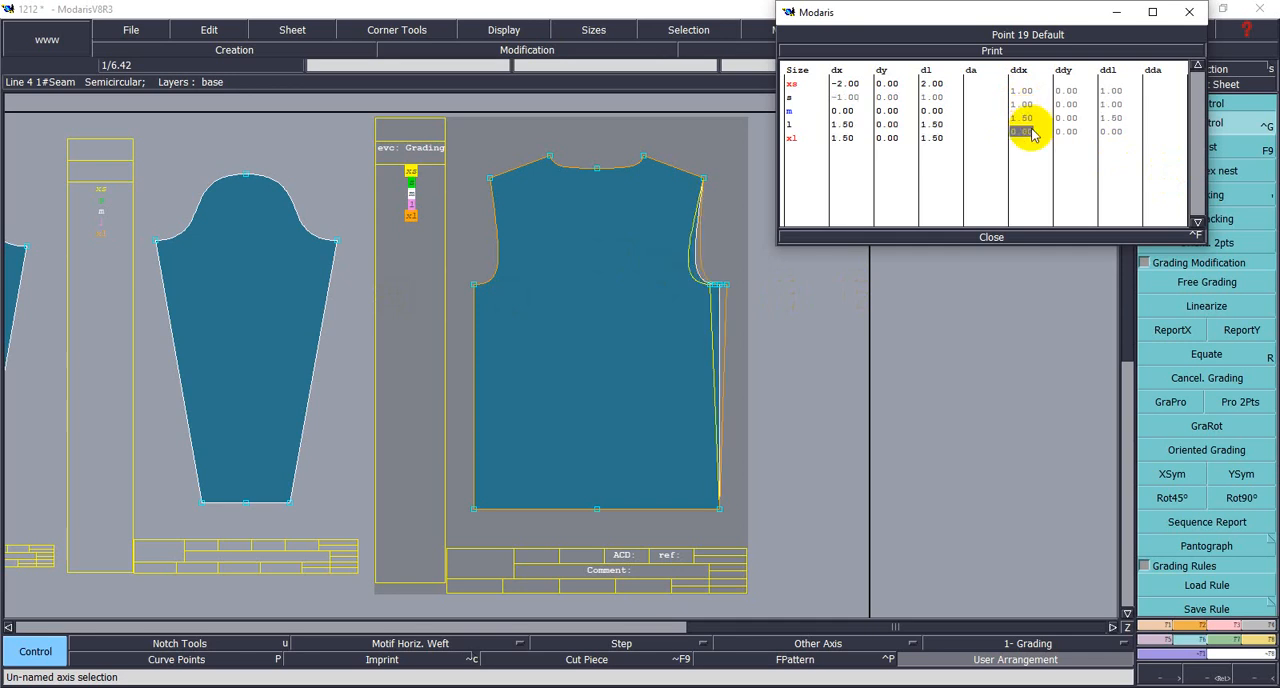
type("1.5")
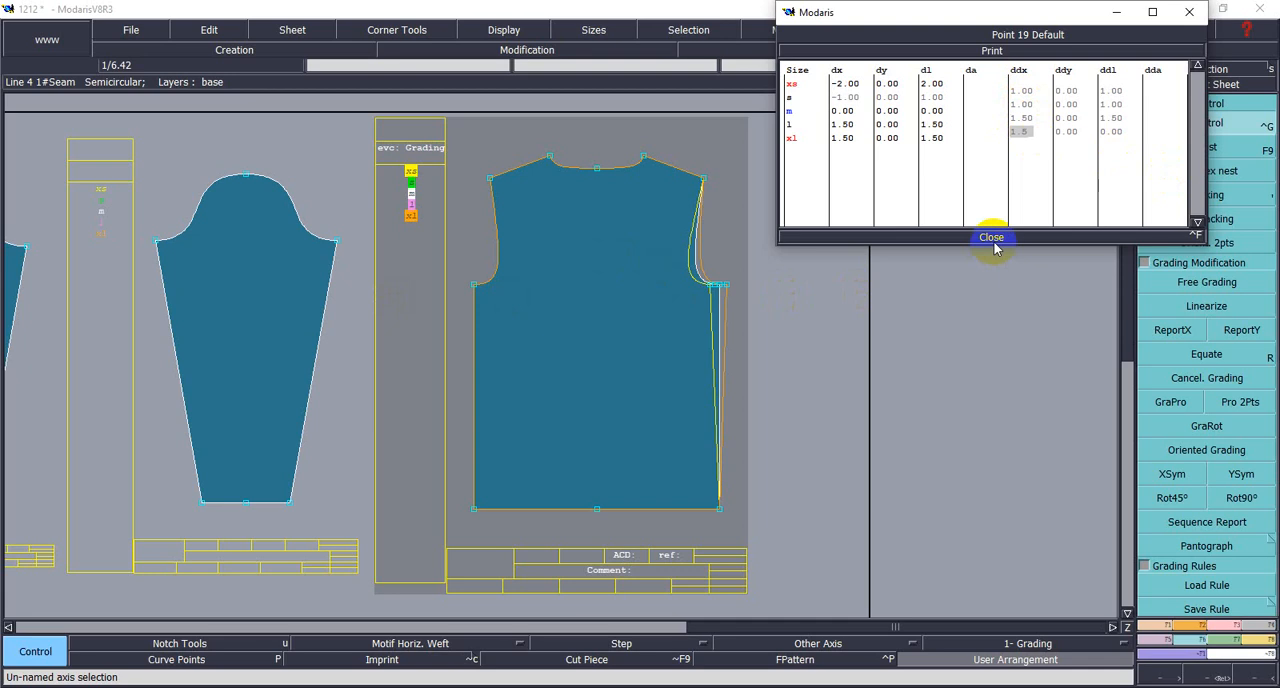
key("Return")
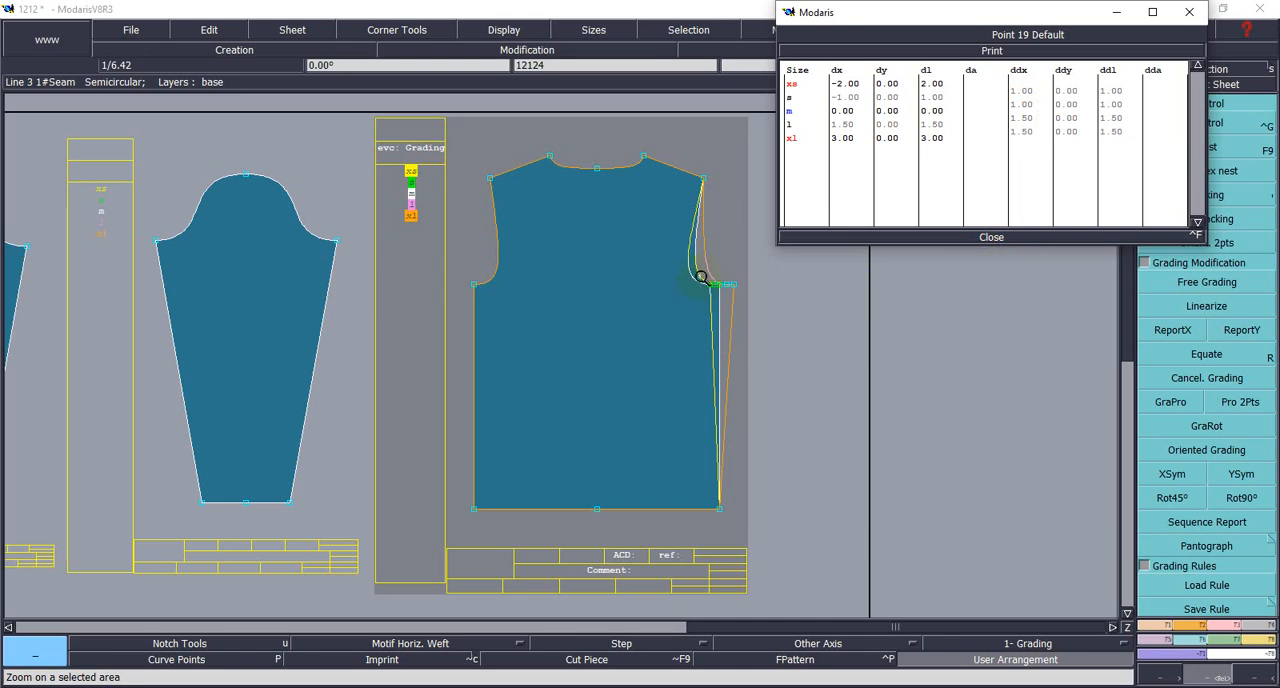
left_click(982, 237)
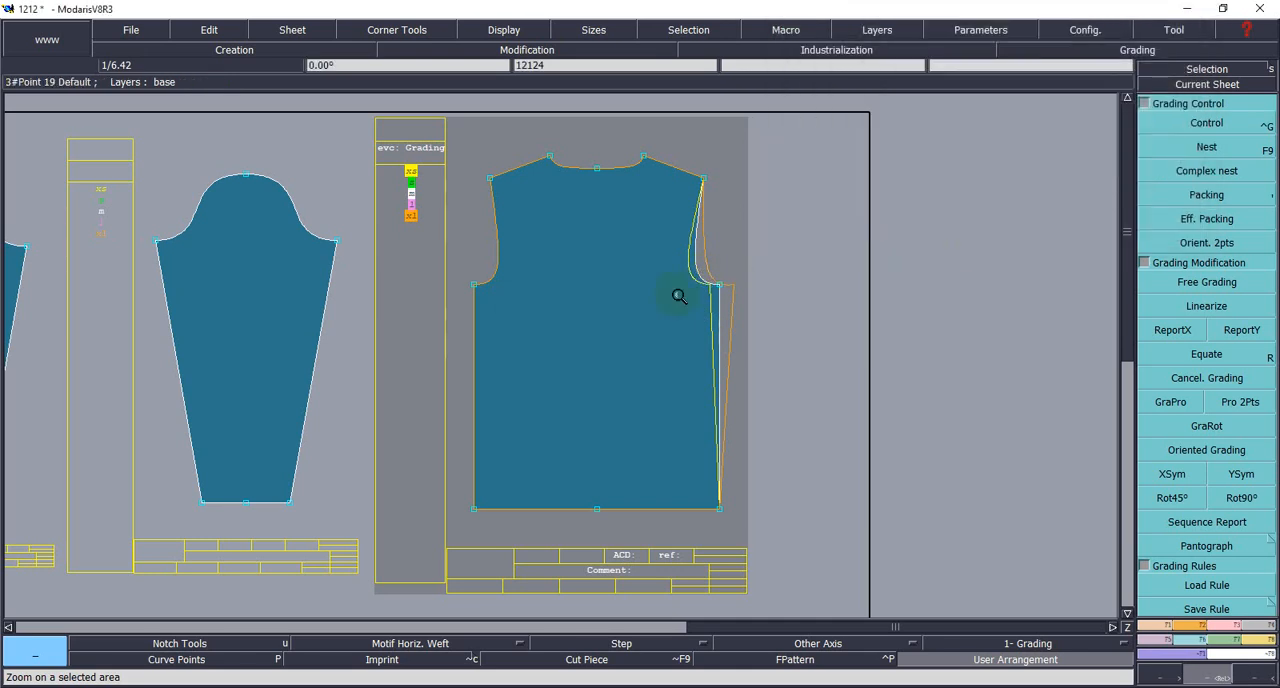
- Clear the size selection on the body piece's sheet
left_click(1205, 85)
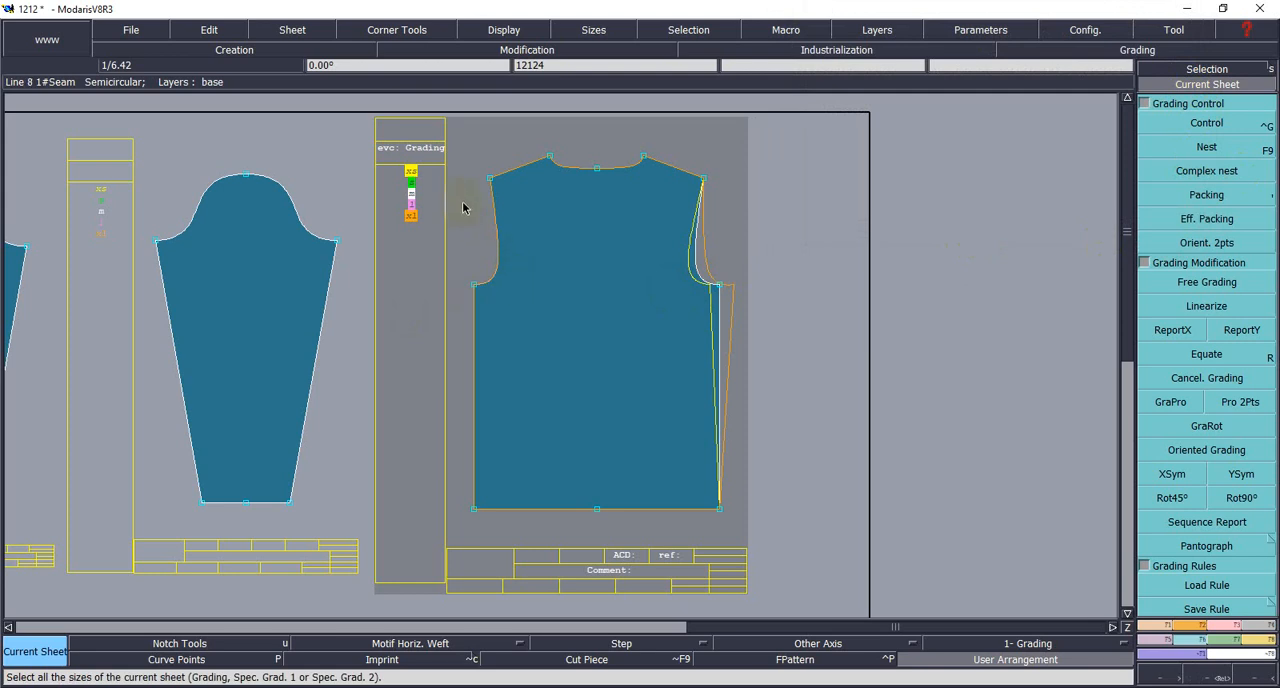
left_click(485, 158)
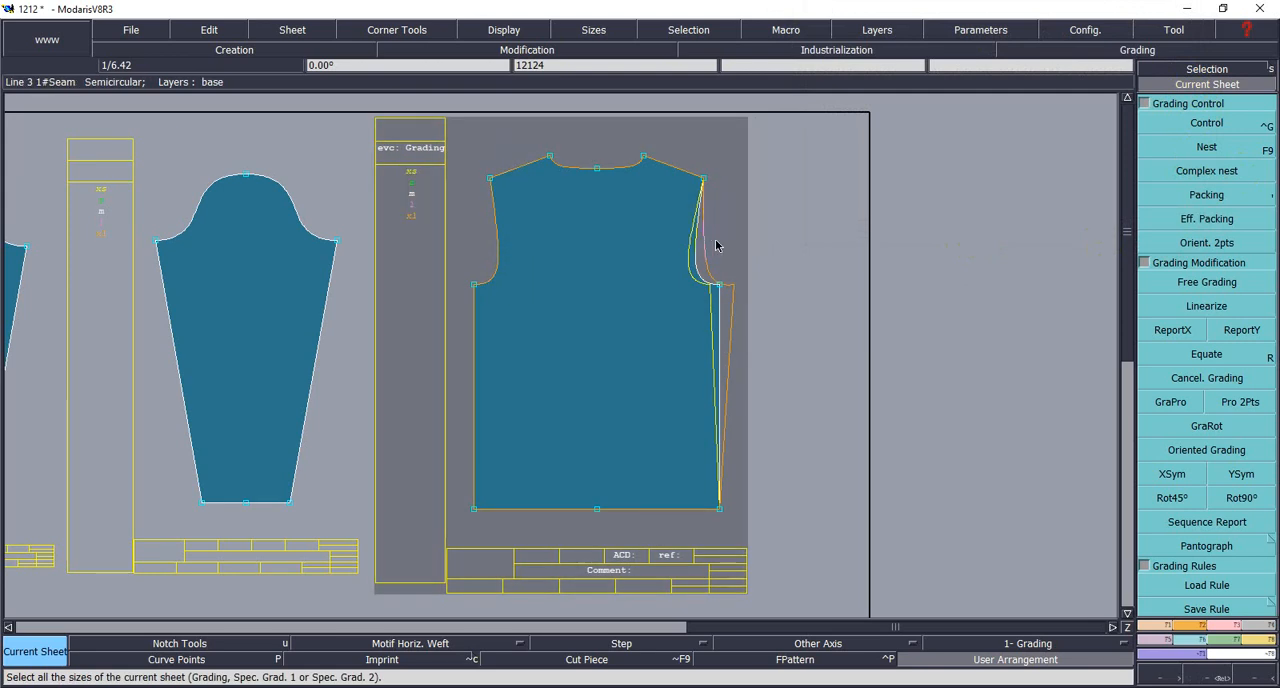
left_click(1150, 283)
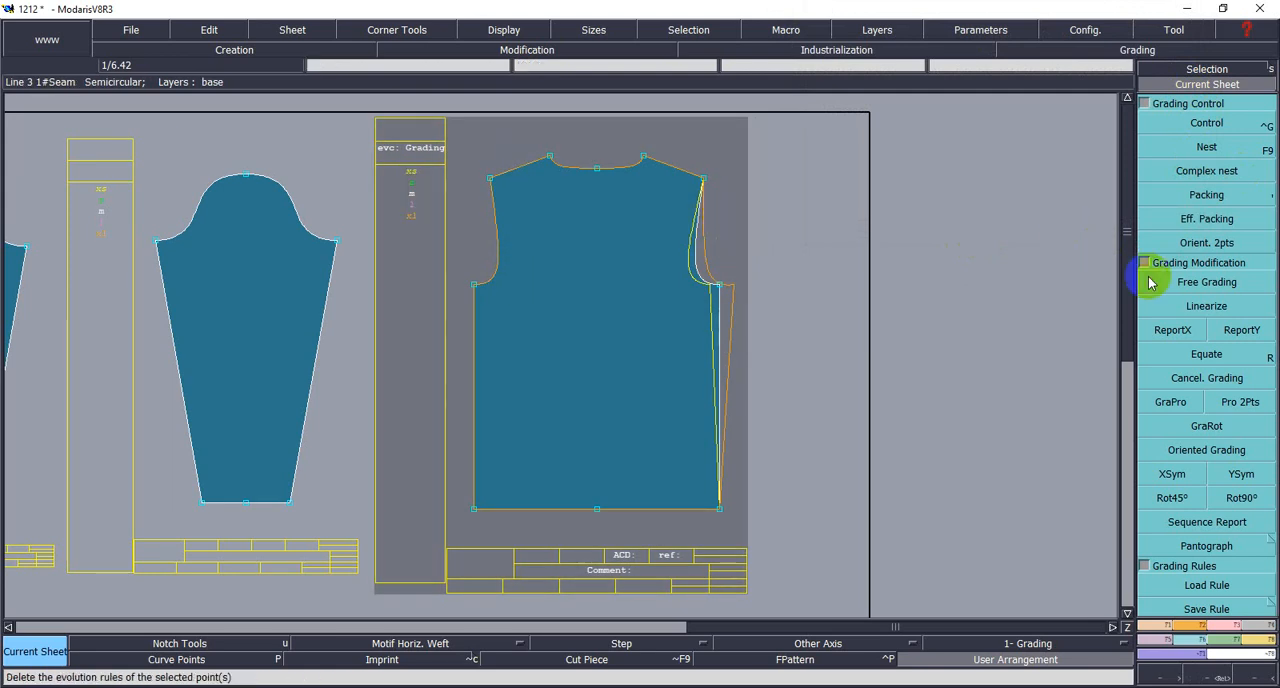
left_click(1175, 244)
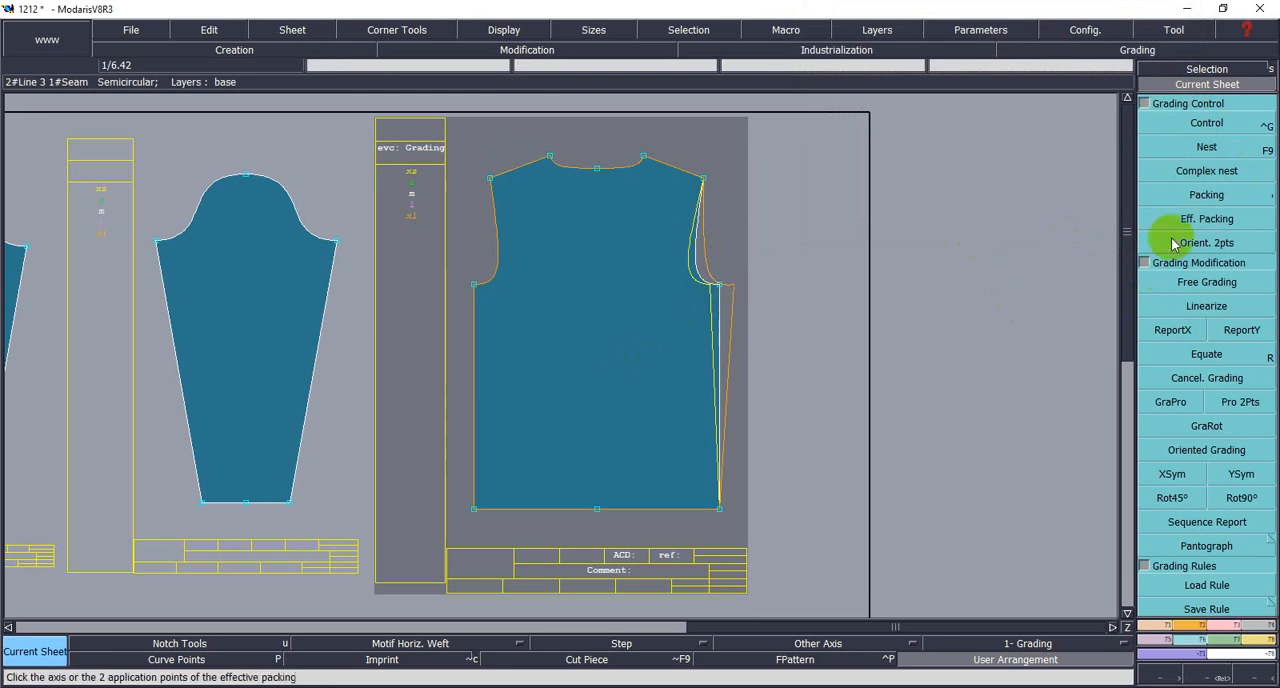
left_click(1178, 123)
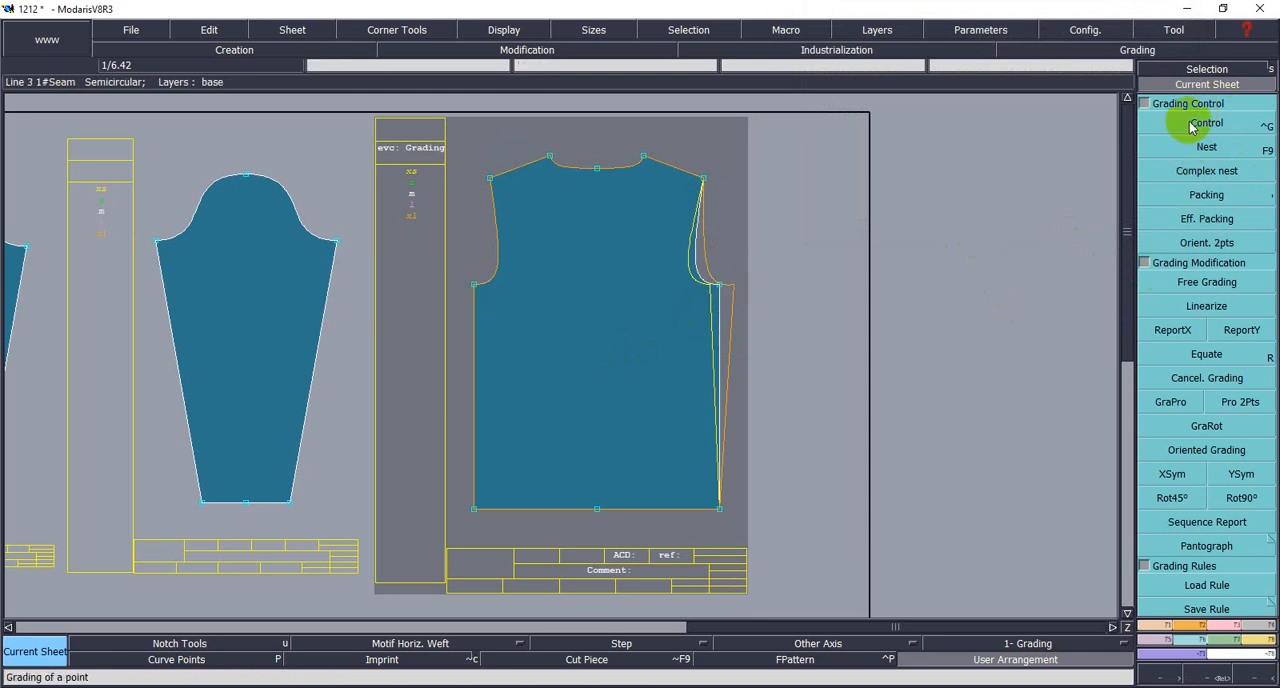
left_click(980, 188)
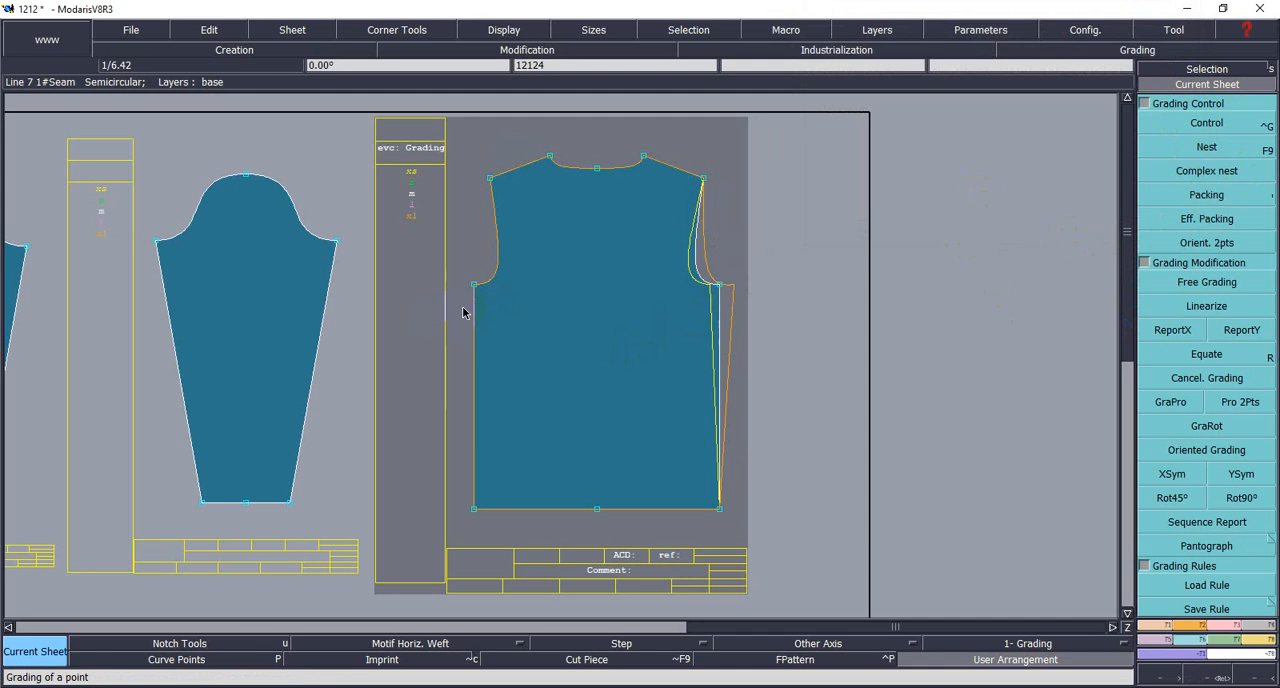
- Start grading control on the body's left underarm point and set its ddx increments from XS to S and from S to M to -1
left_click(1160, 122)
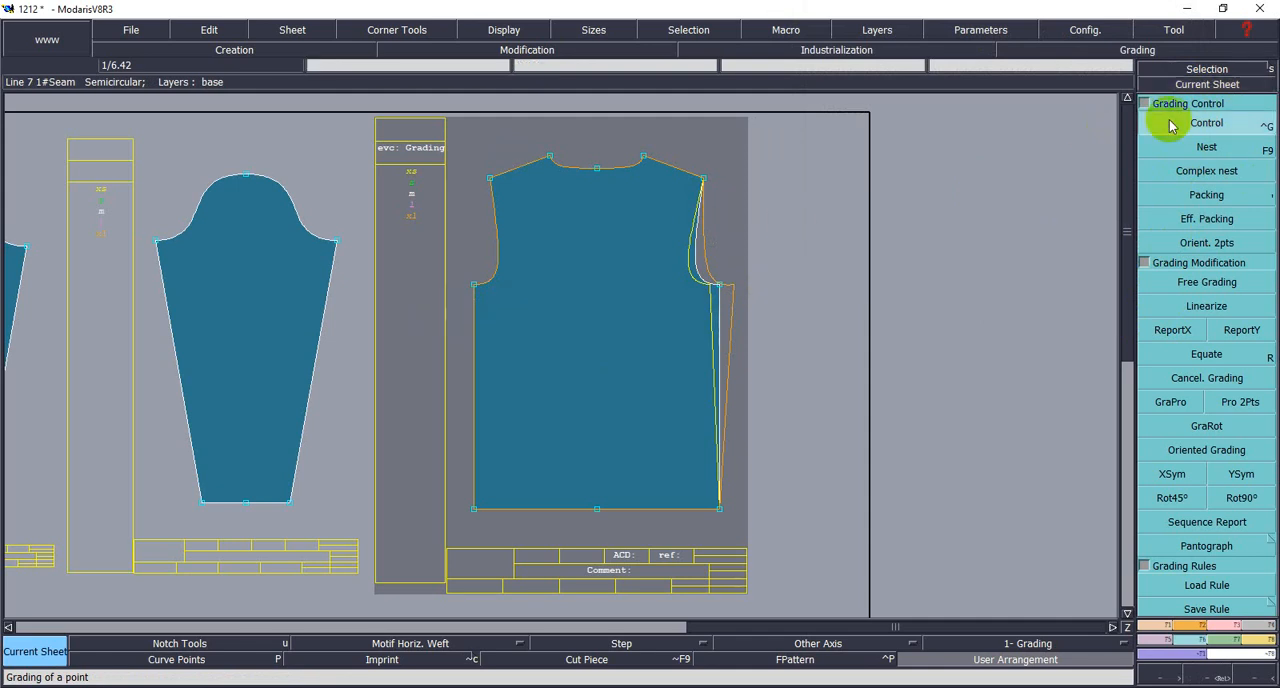
left_click(474, 286)
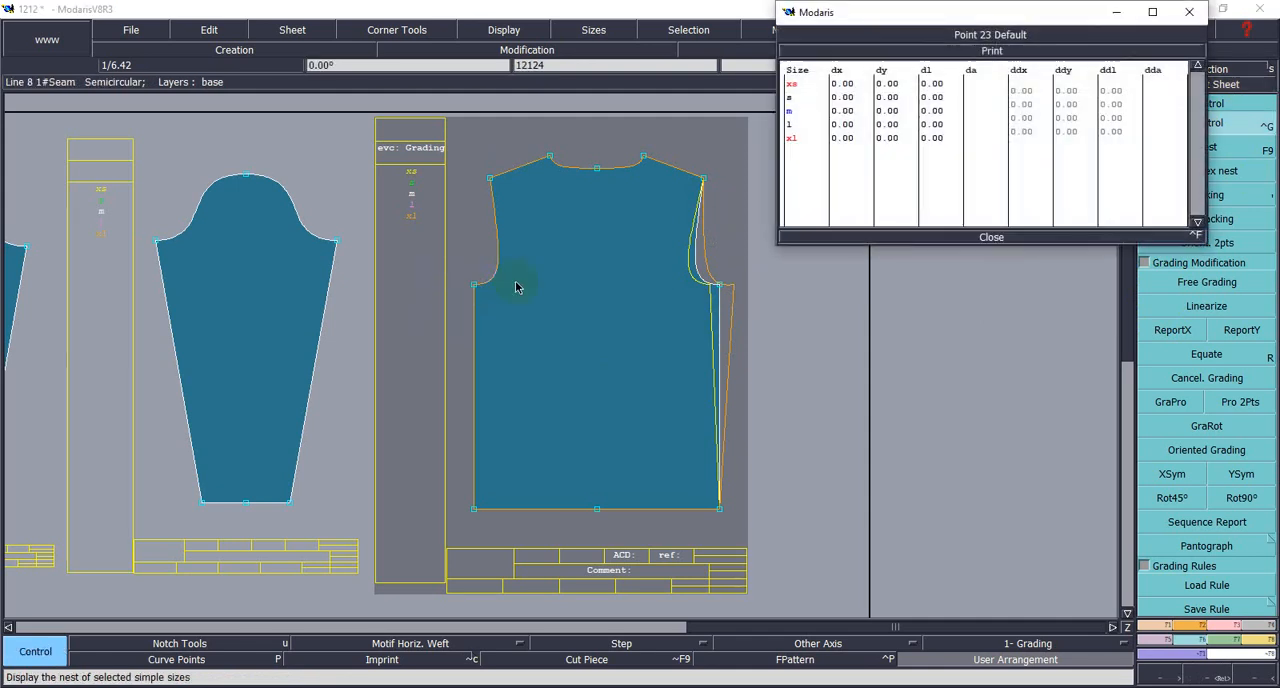
left_click(1025, 90)
left_click_drag(1010, 92, 1029, 97)
type("-")
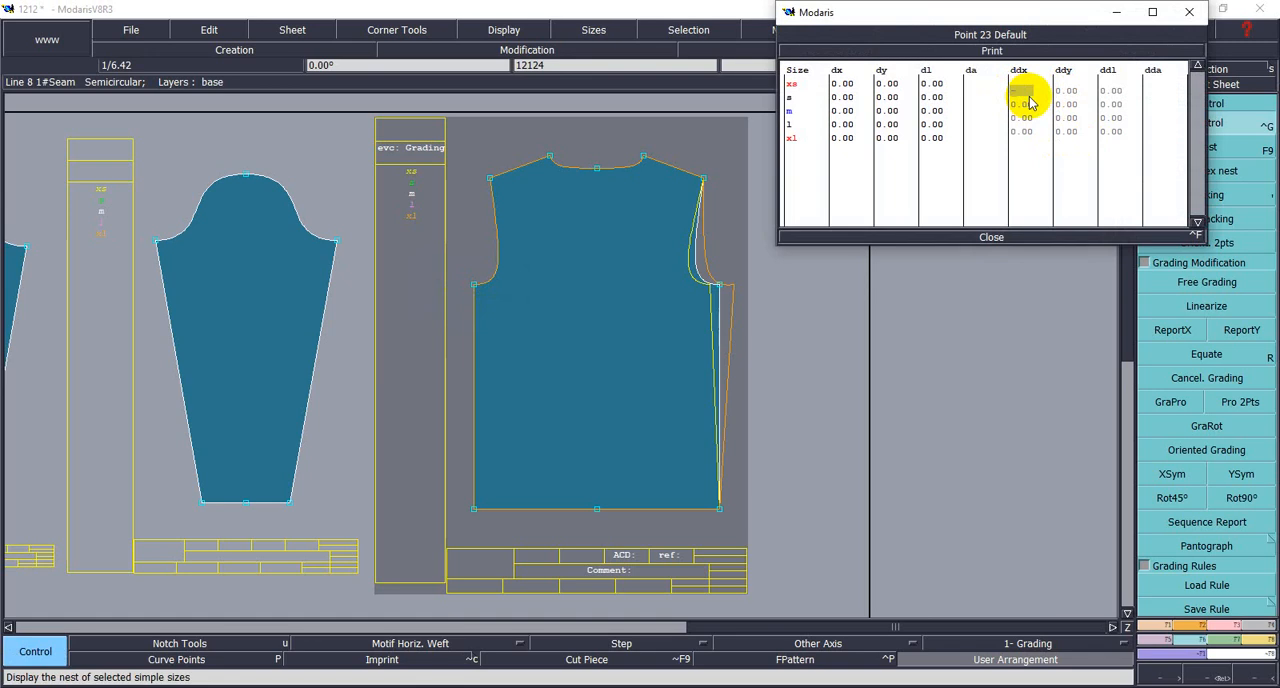
type("1")
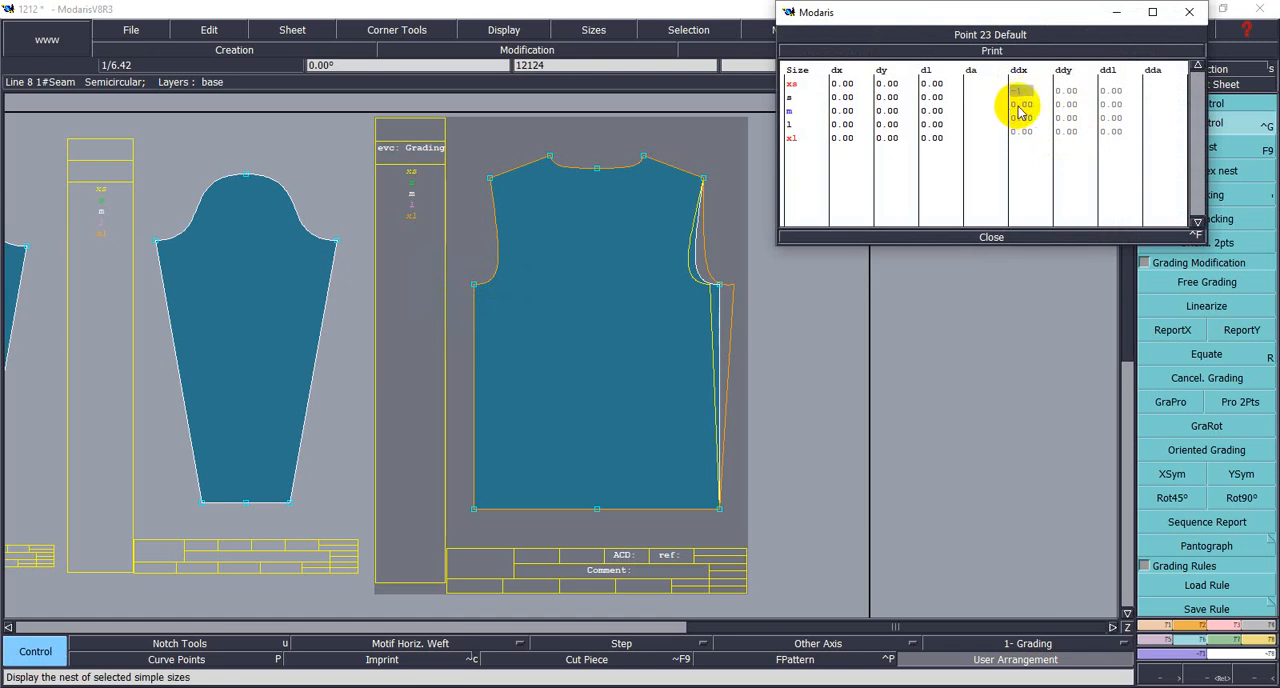
left_click(1016, 104)
type("-1")
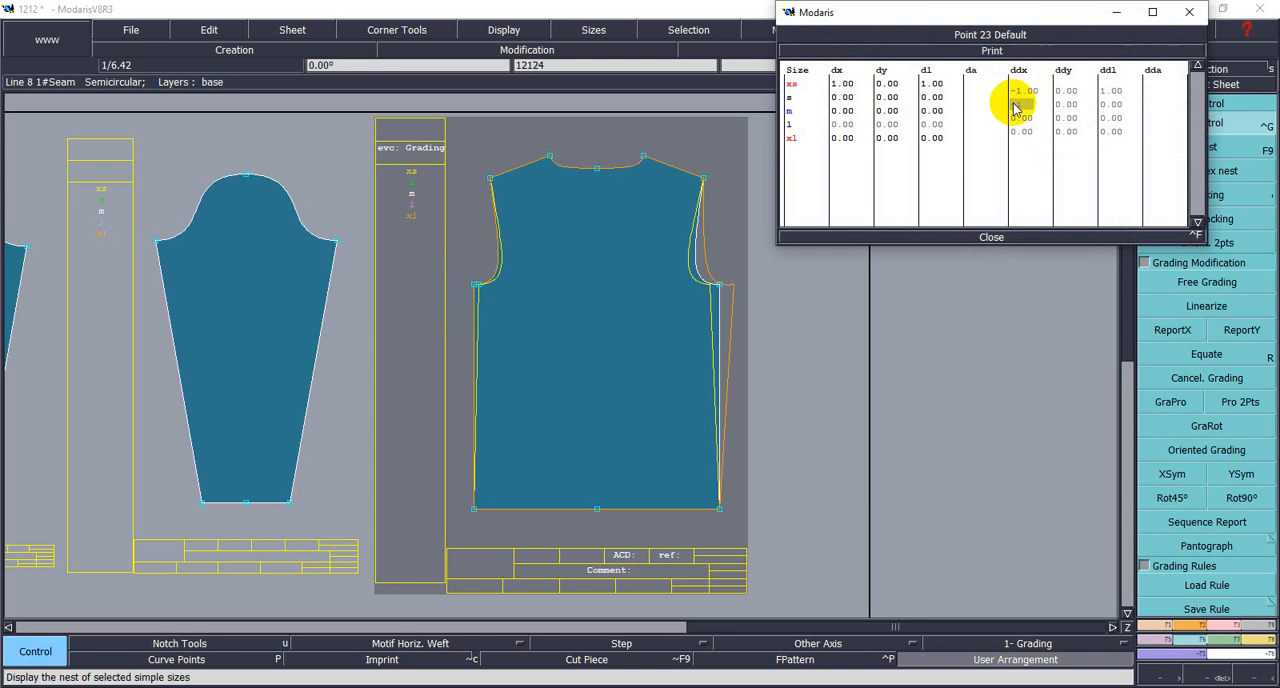
- Set the left underarm point's ddx increments from M to L and from L to XL to -1.5, and close the grading table
left_click(1016, 118)
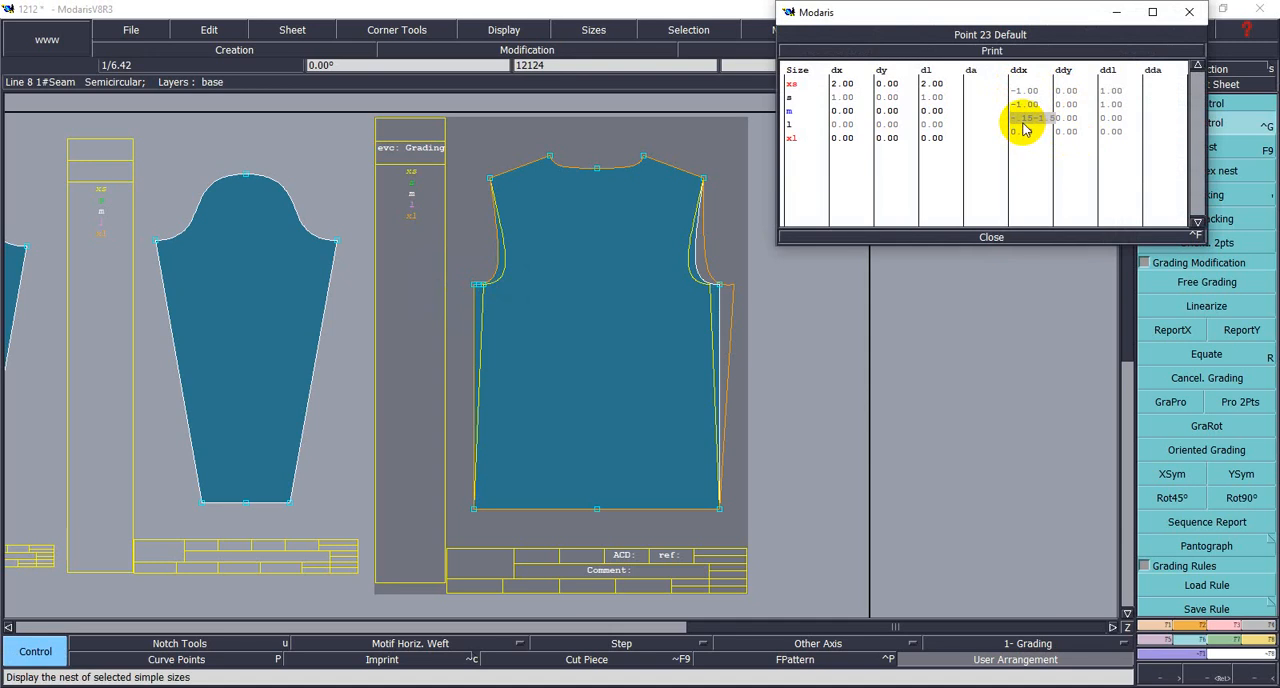
key("BackSpace")
key("BackSpace")
type(".5")
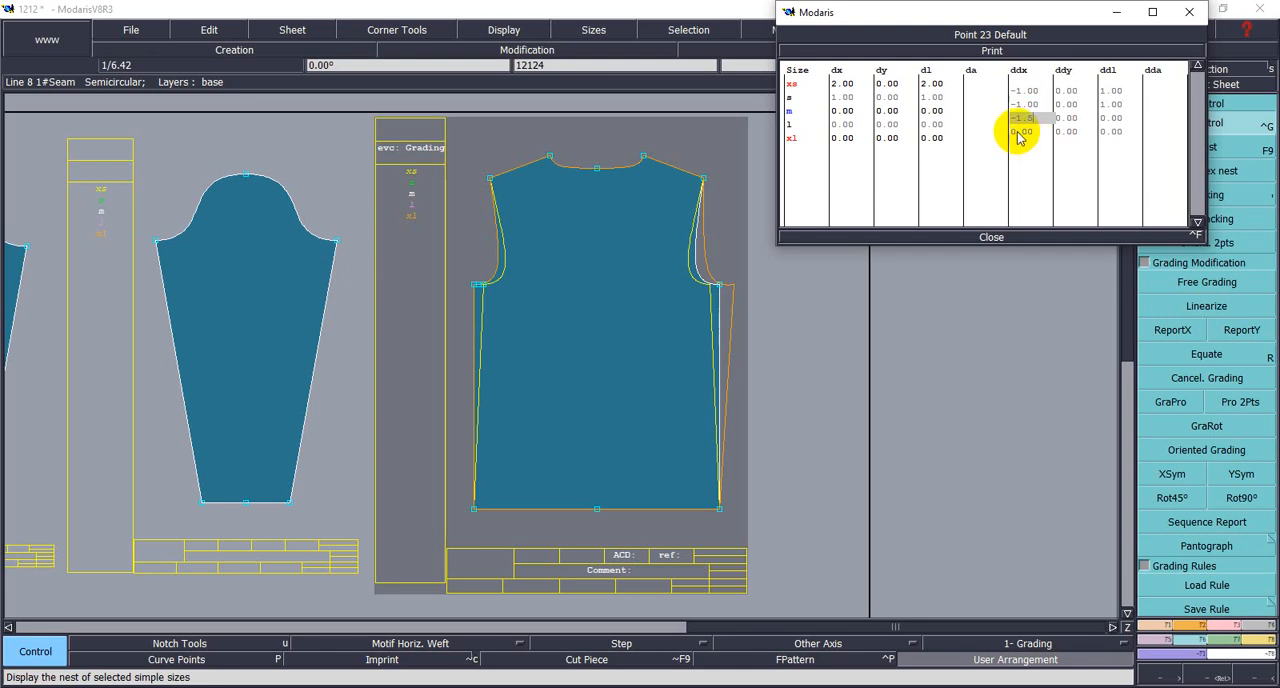
double_click(1017, 132)
type("-1.5")
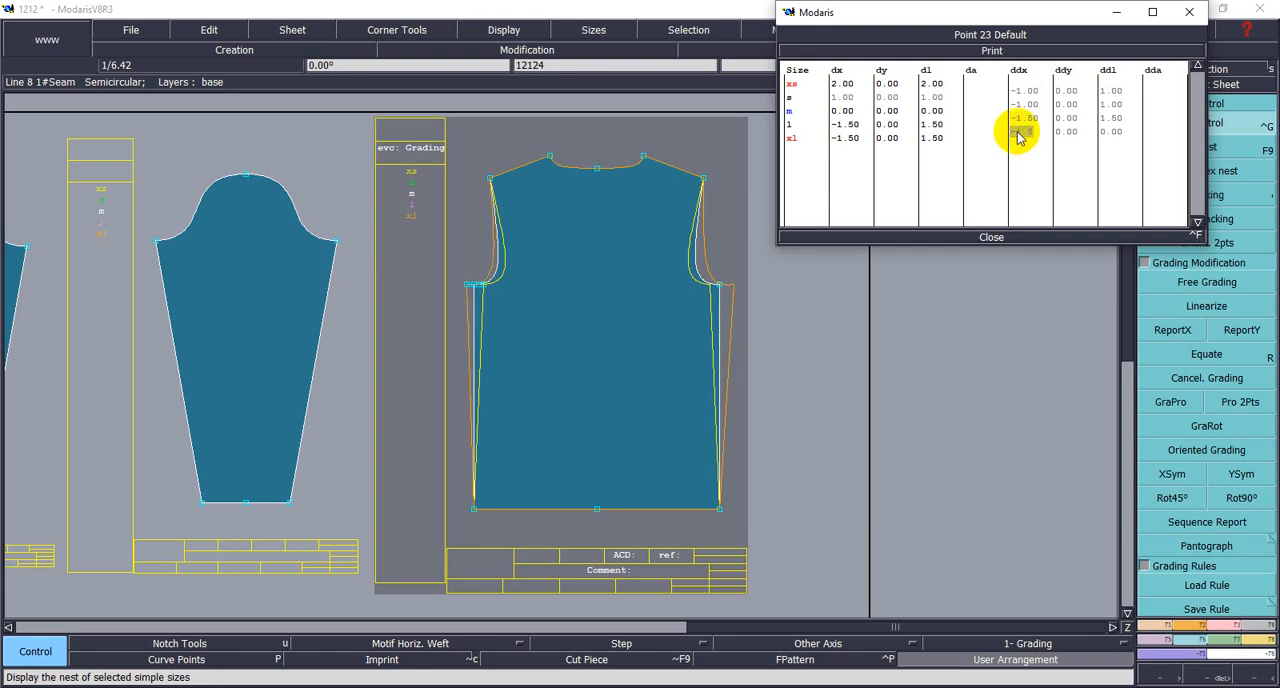
left_click(1003, 271)
left_click(993, 237)
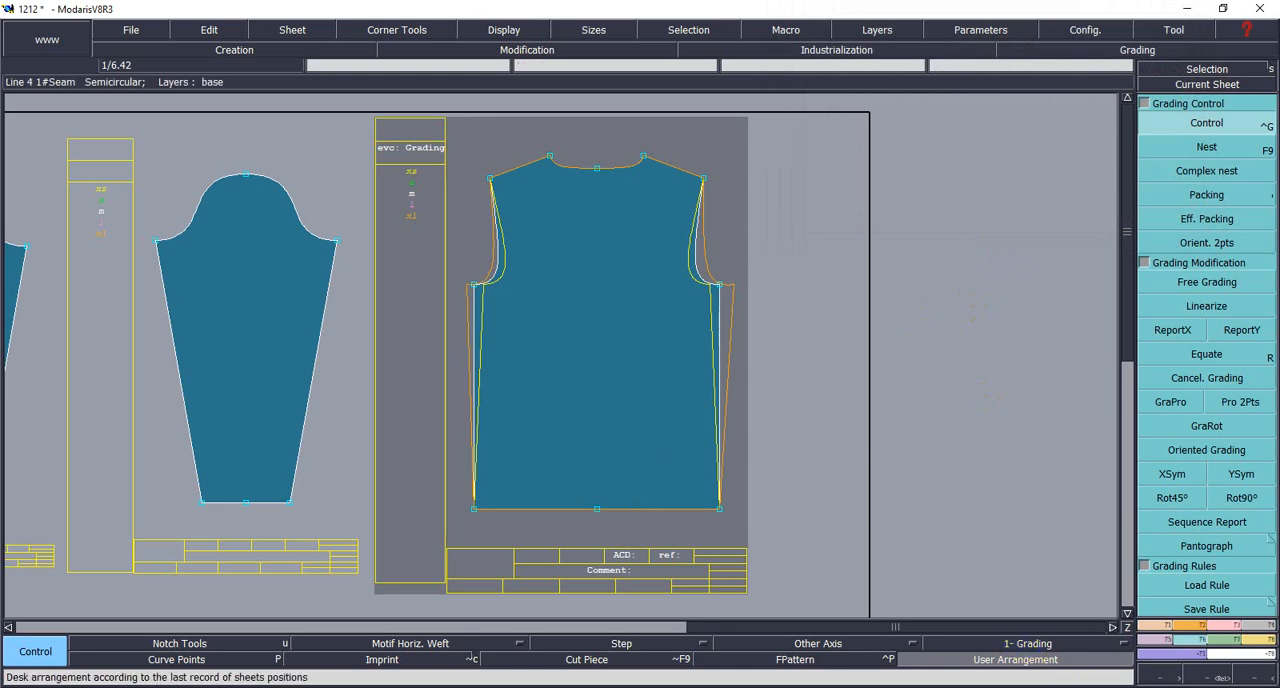
left_click(1101, 687)
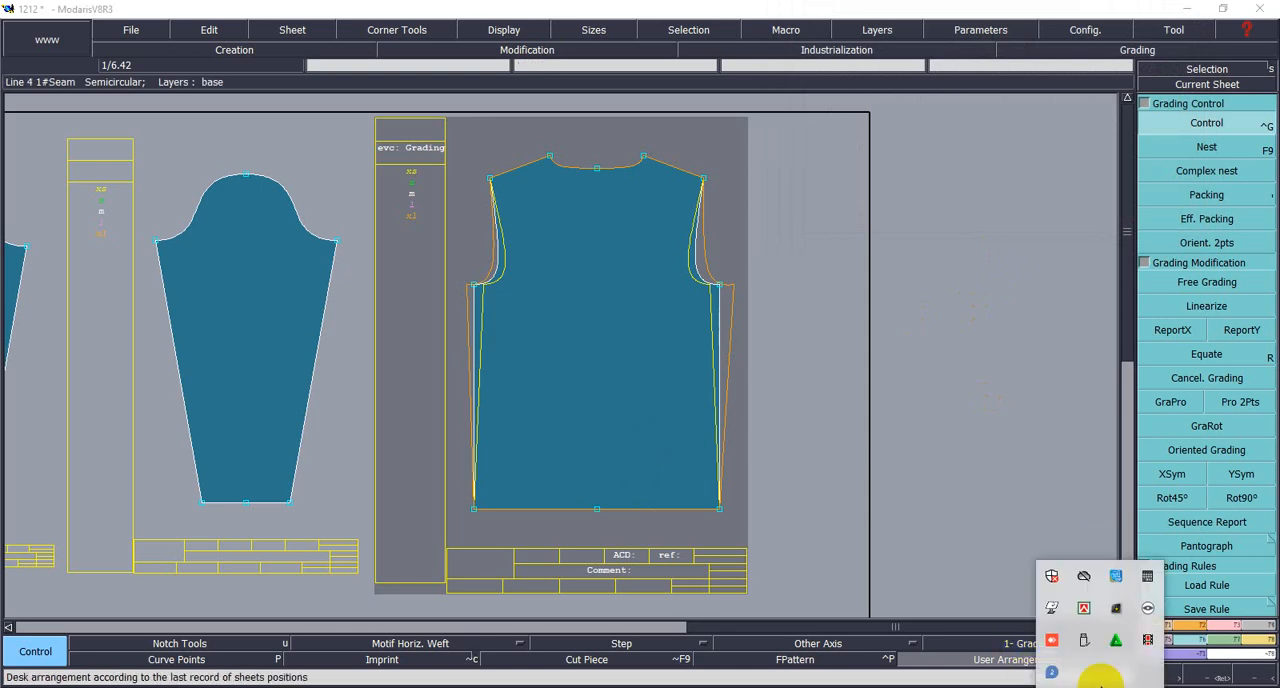
left_click(1148, 643)
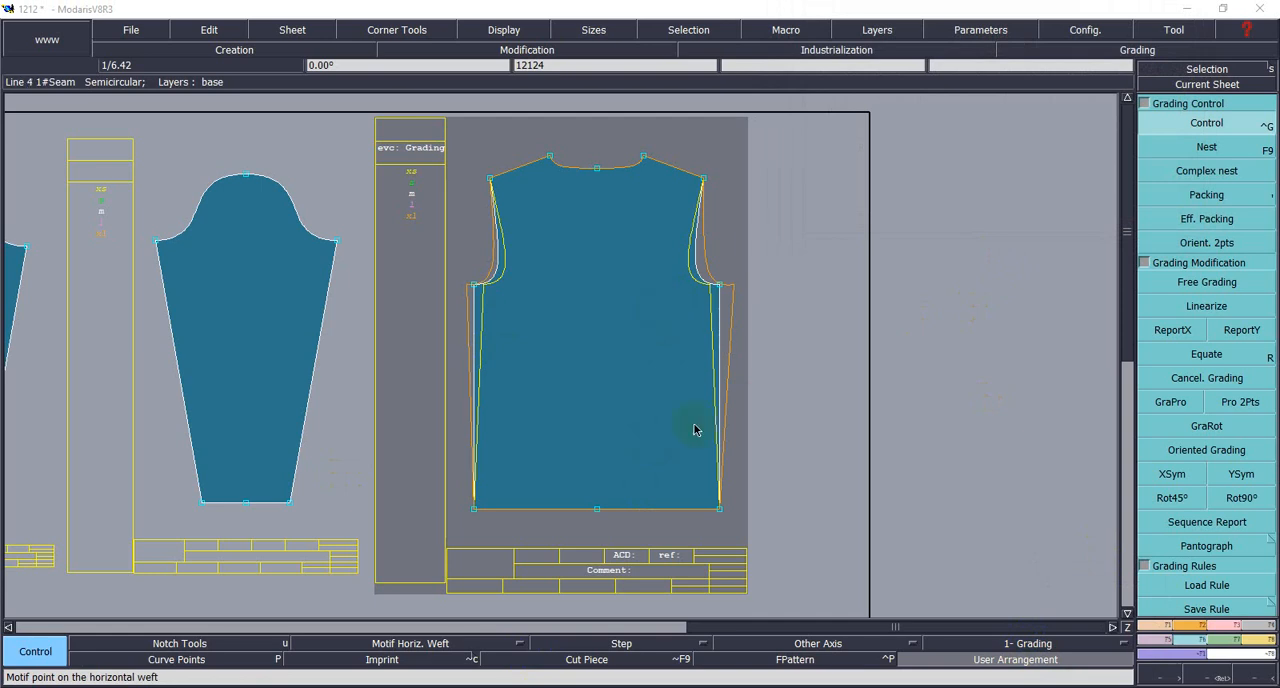
- Copy the X grading of each underarm point to the hem corner below it on both sides of the body using ReportX
left_click(720, 510)
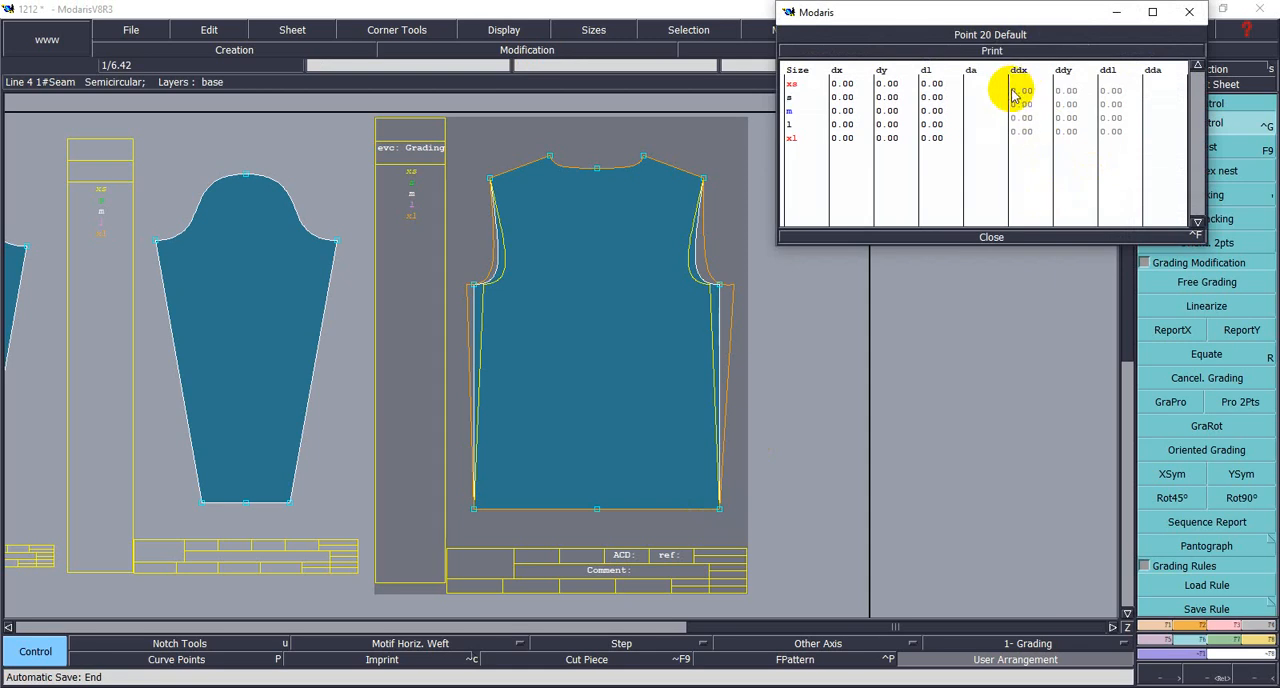
left_click(992, 237)
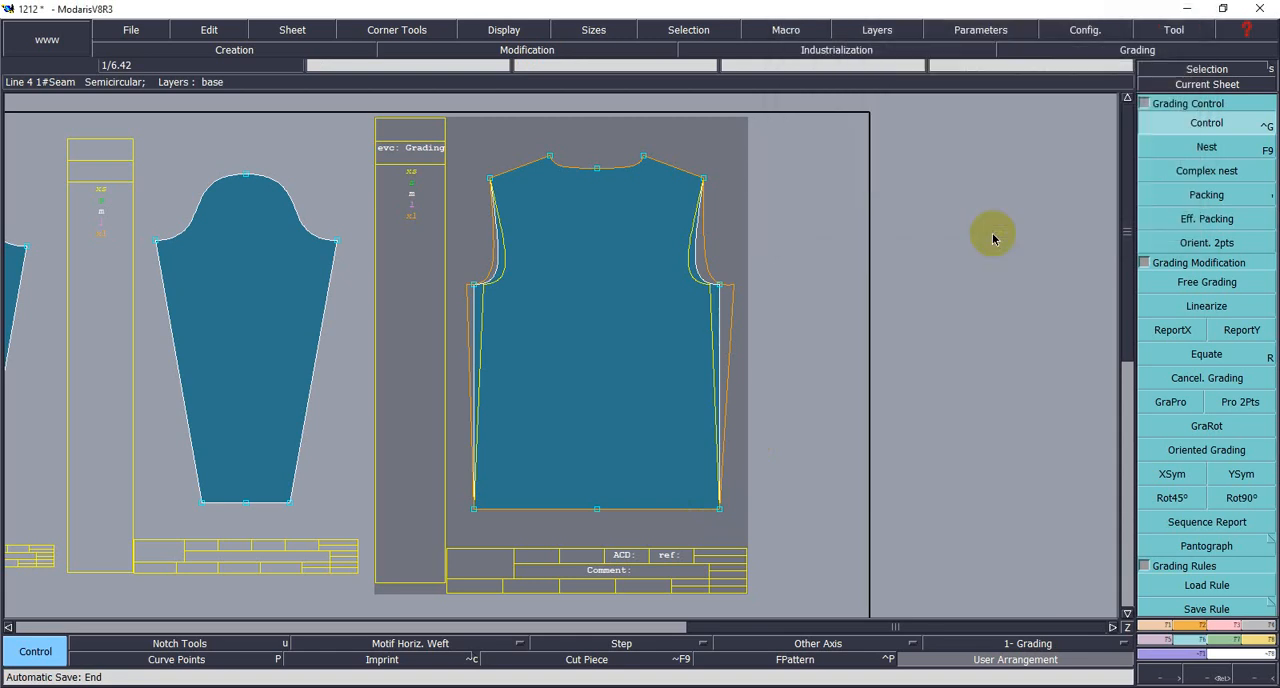
left_click(1172, 331)
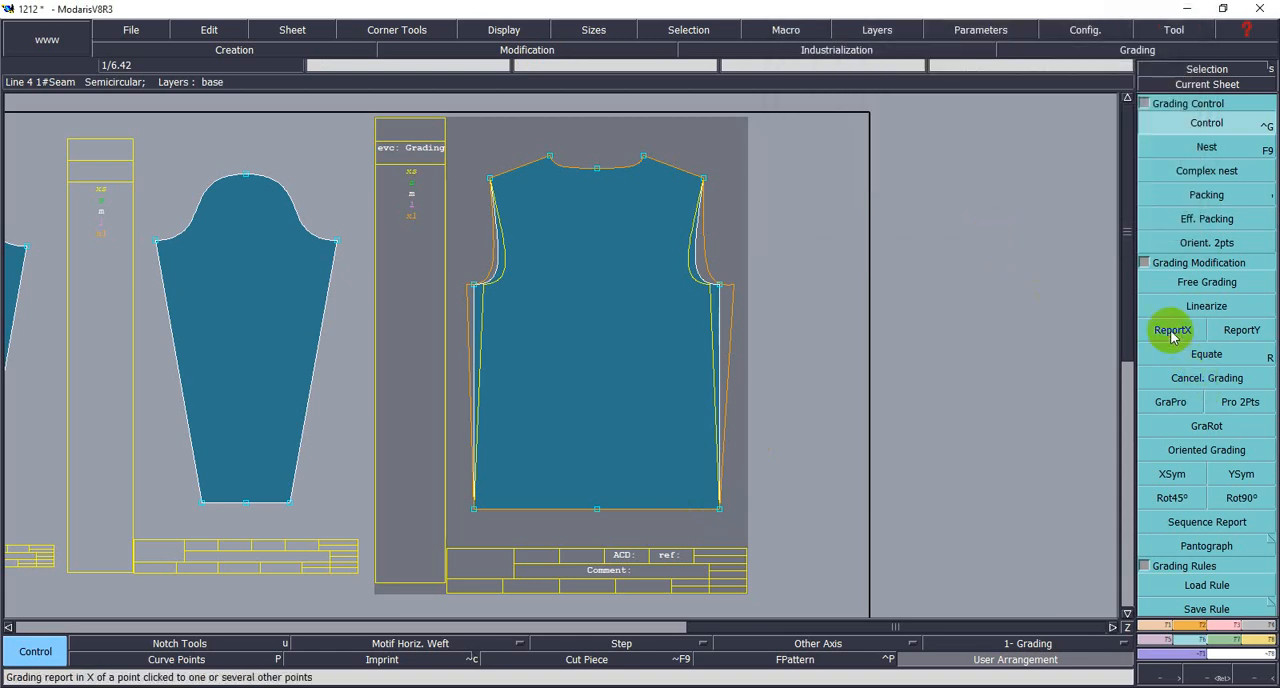
left_click(1172, 331)
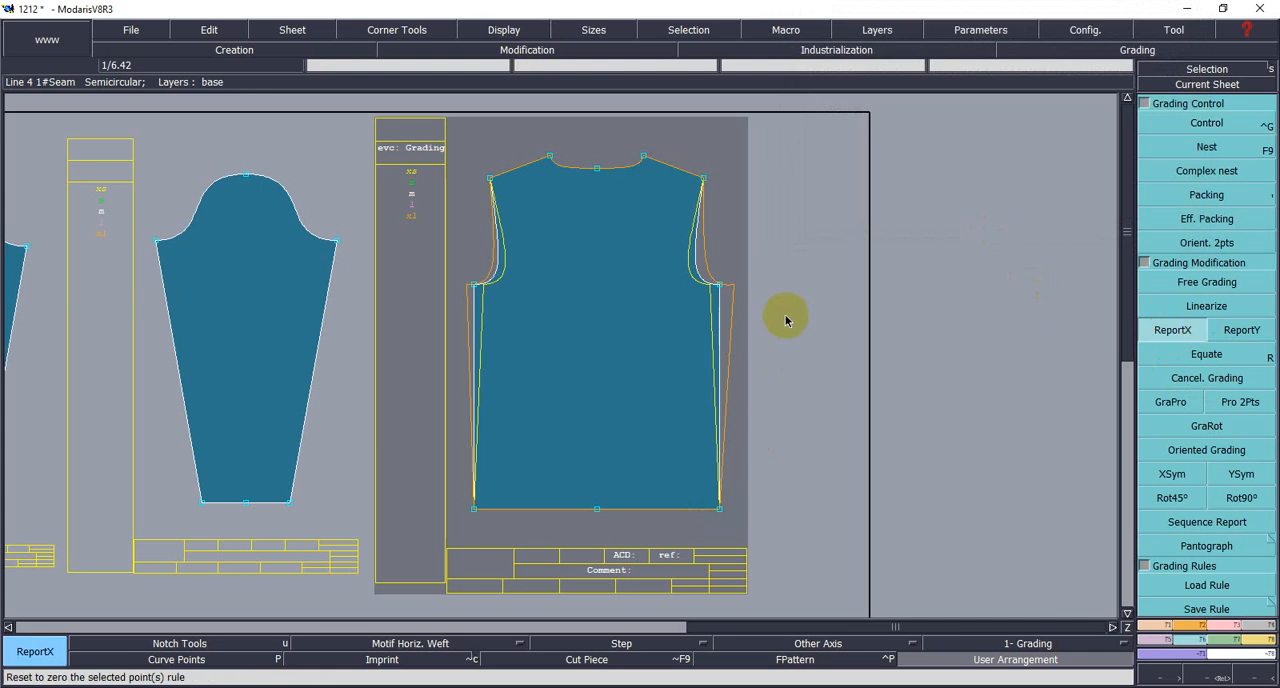
left_click(719, 290)
left_click(720, 509)
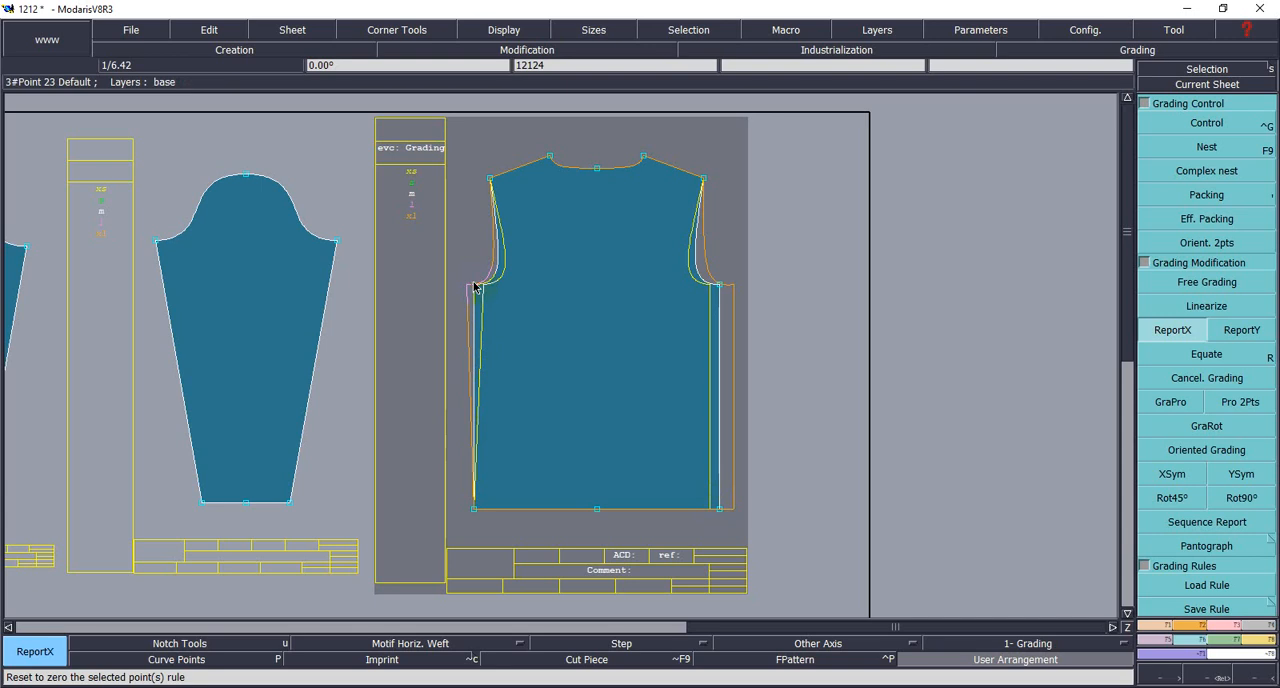
left_click(475, 512)
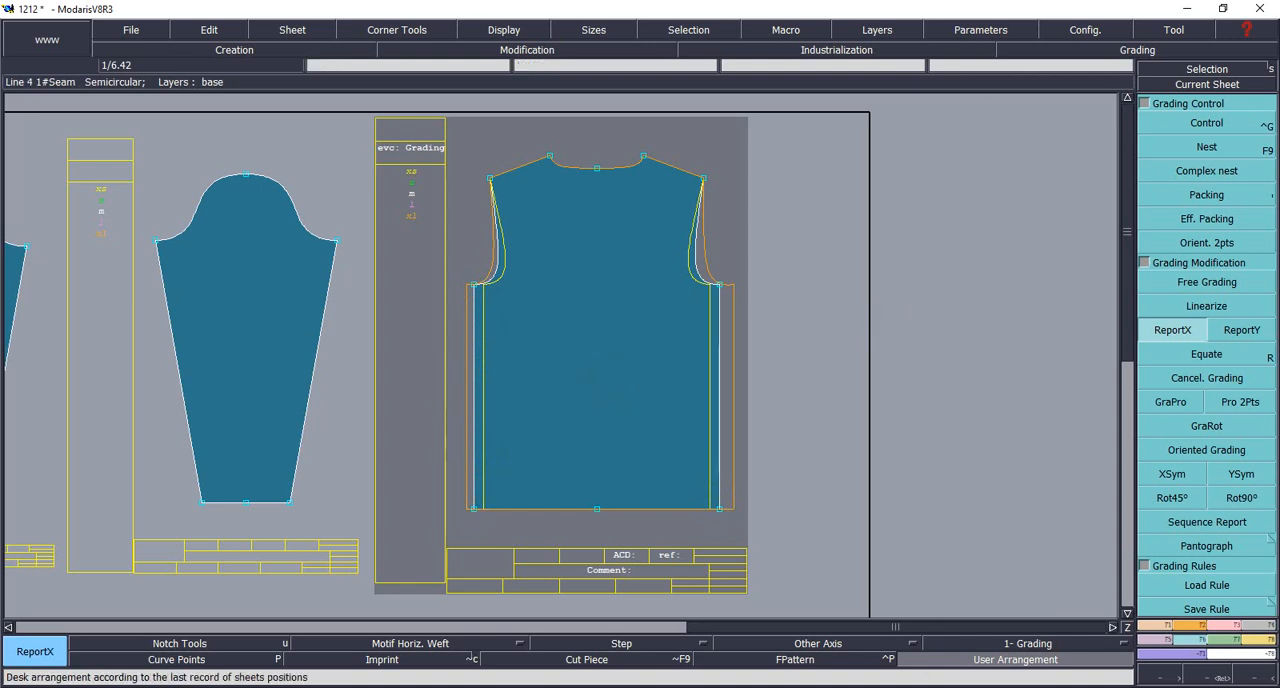
left_click(1109, 684)
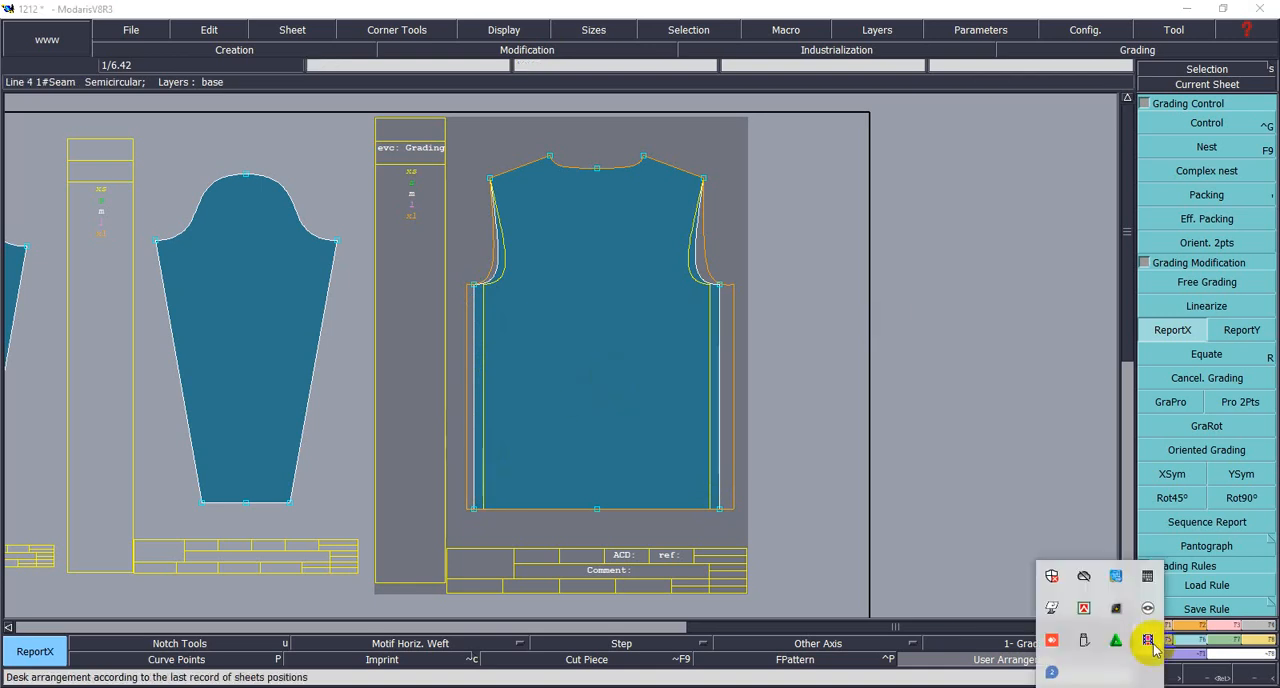
left_click(1152, 643)
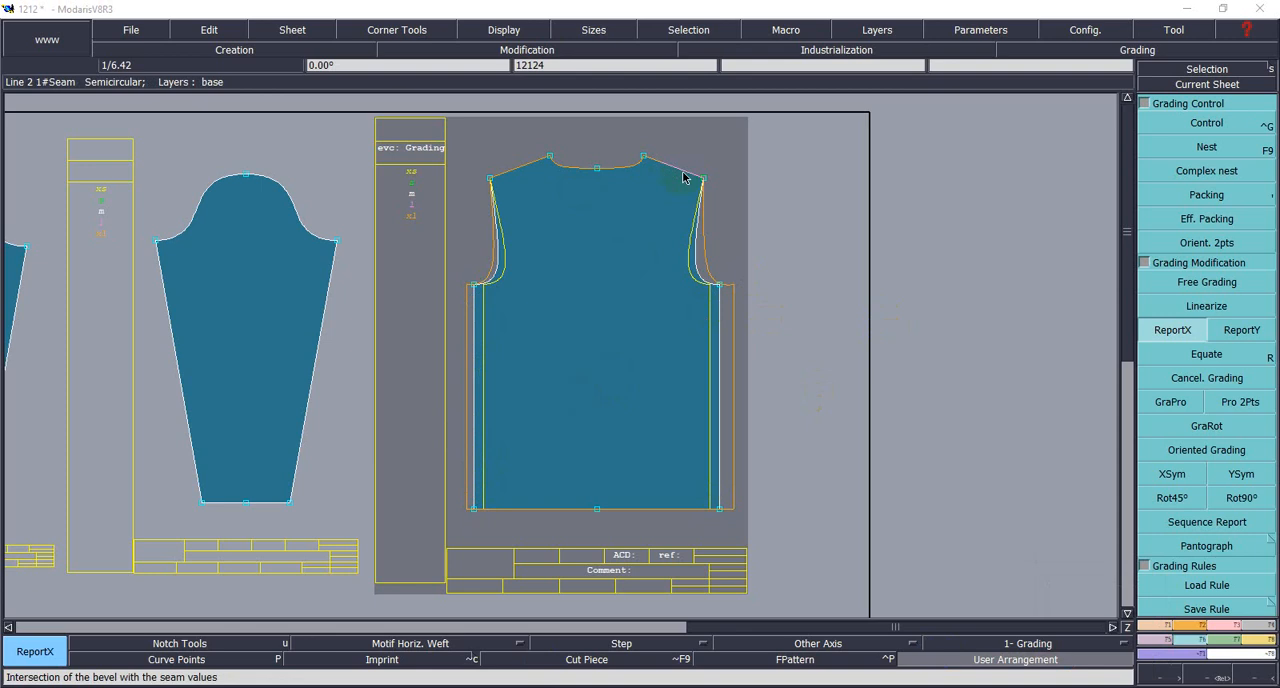
- Consult the T-shirt measurement chart for the across shoulder values per size, and return to the pattern
left_click(583, 660)
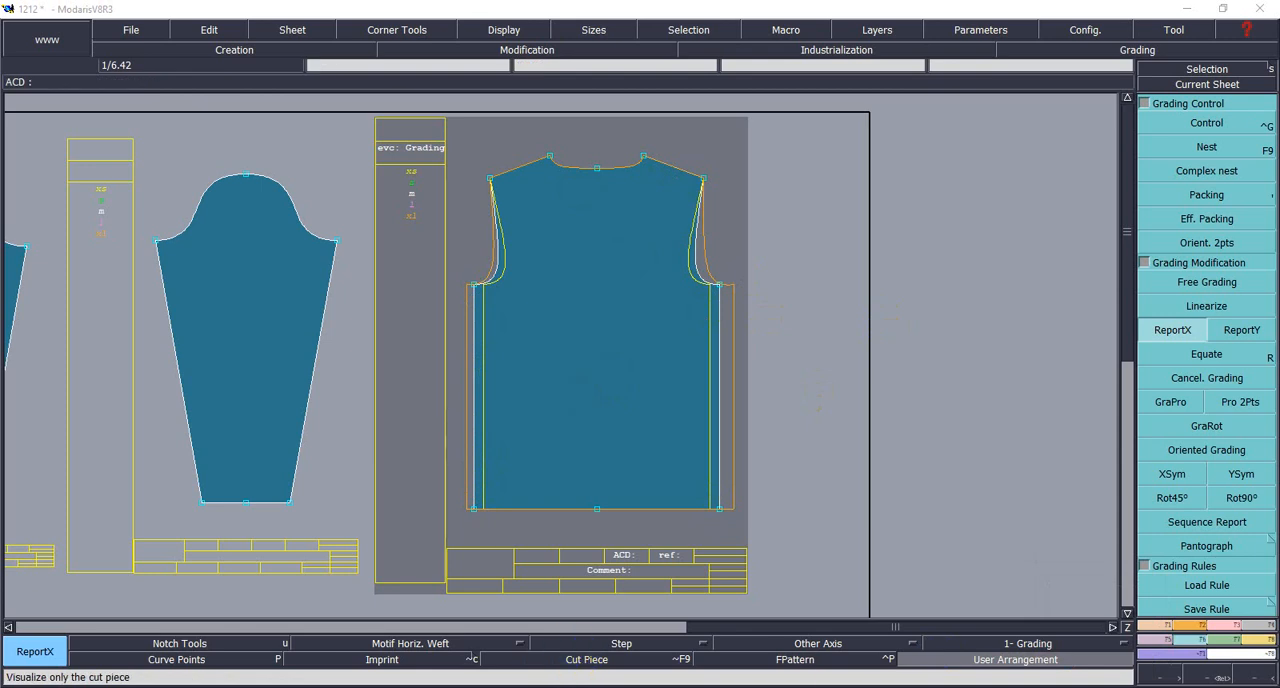
key("alt+Tab")
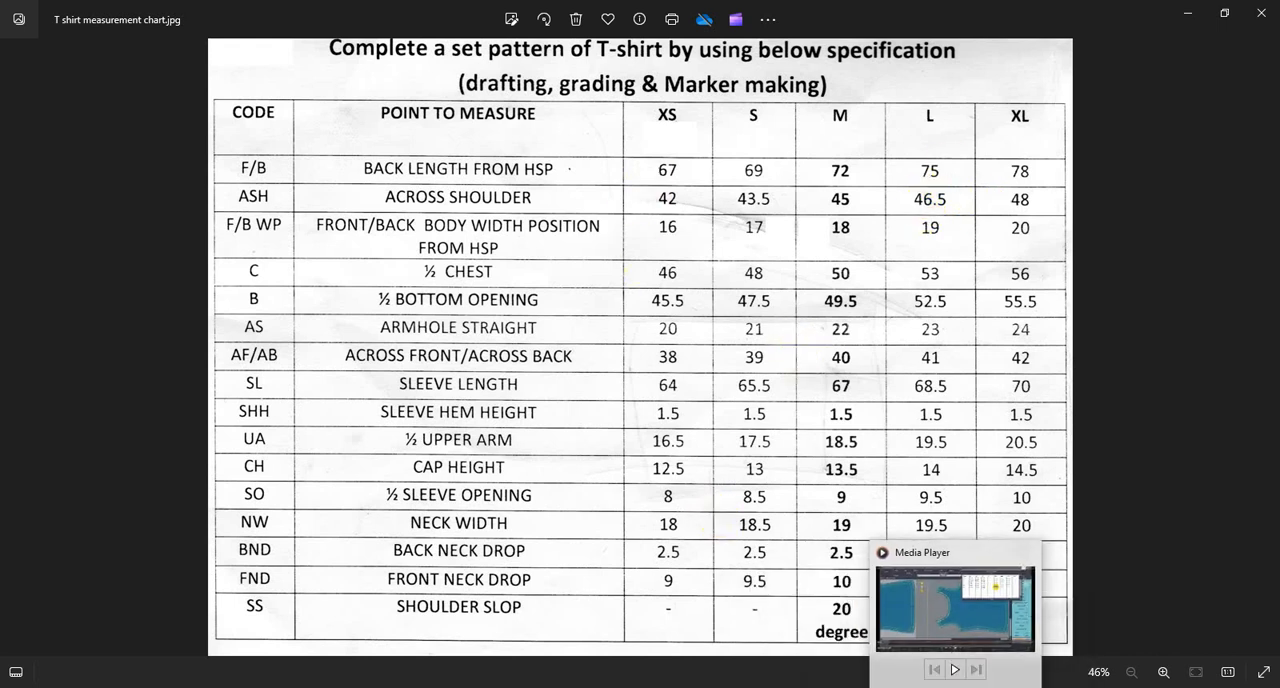
left_click(561, 686)
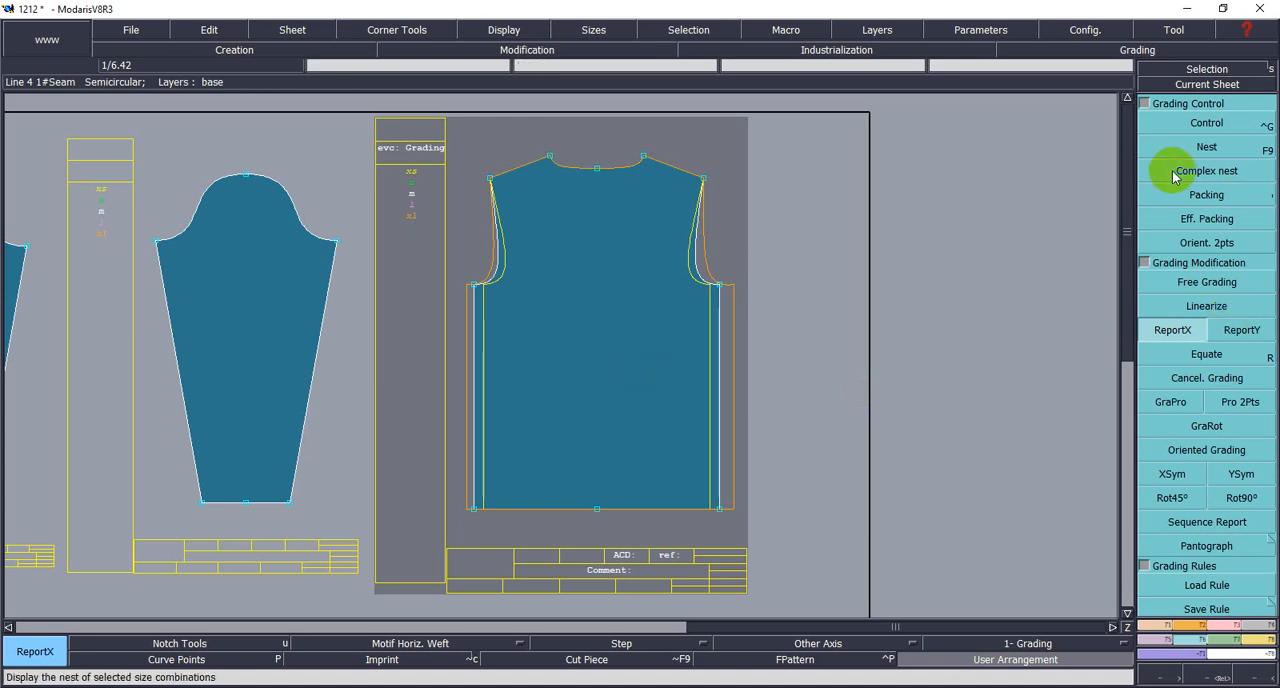
- Set all four ddx grading increments of the body's right shoulder tip point to 0.75 from XS to XL
left_click(1180, 124)
left_click(705, 178)
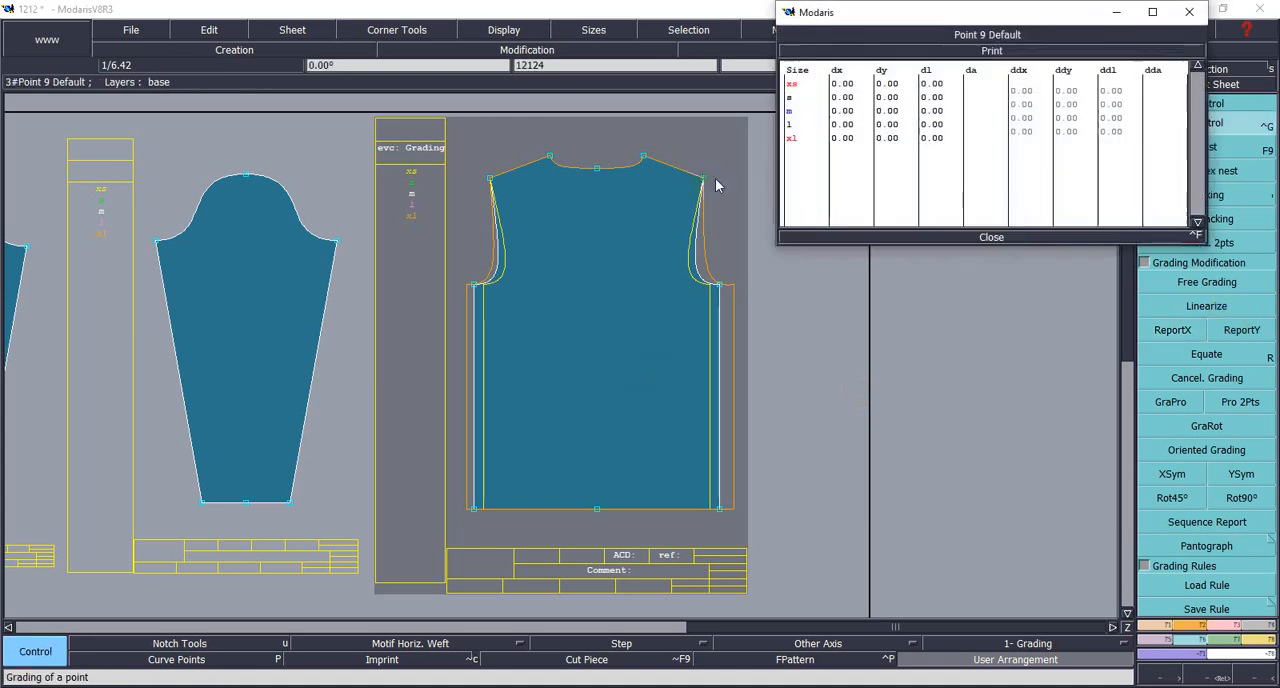
left_click(1018, 91)
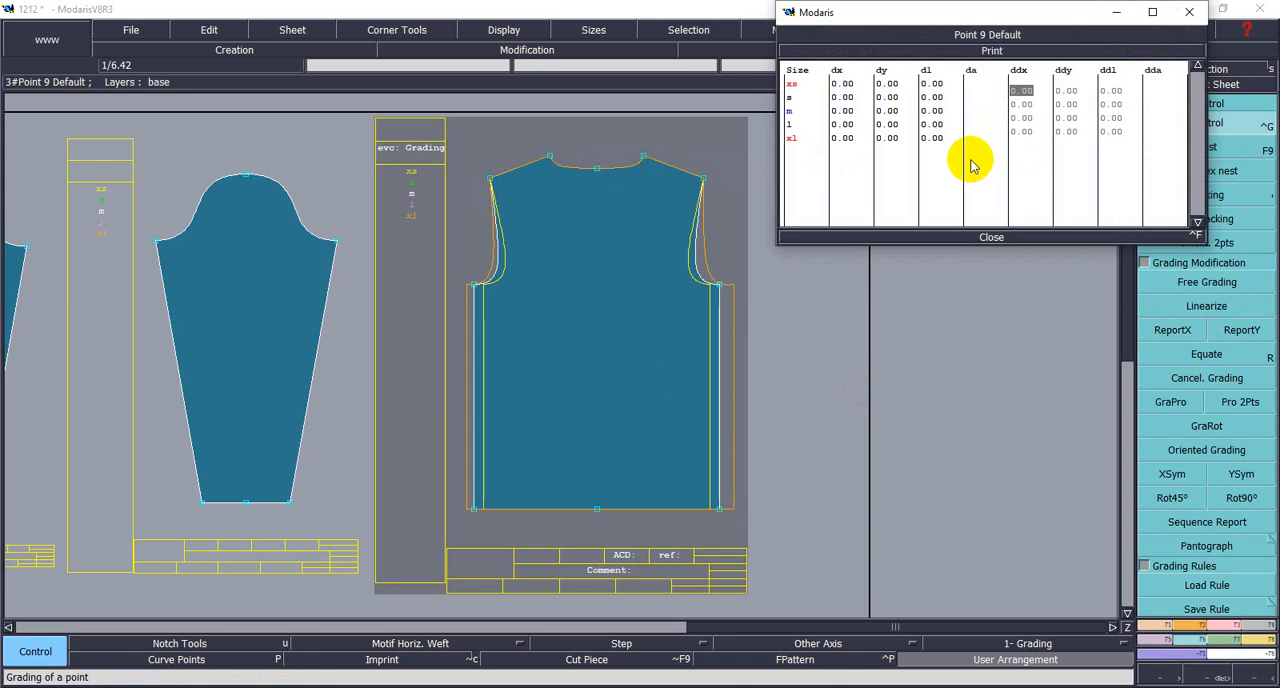
type("0.75")
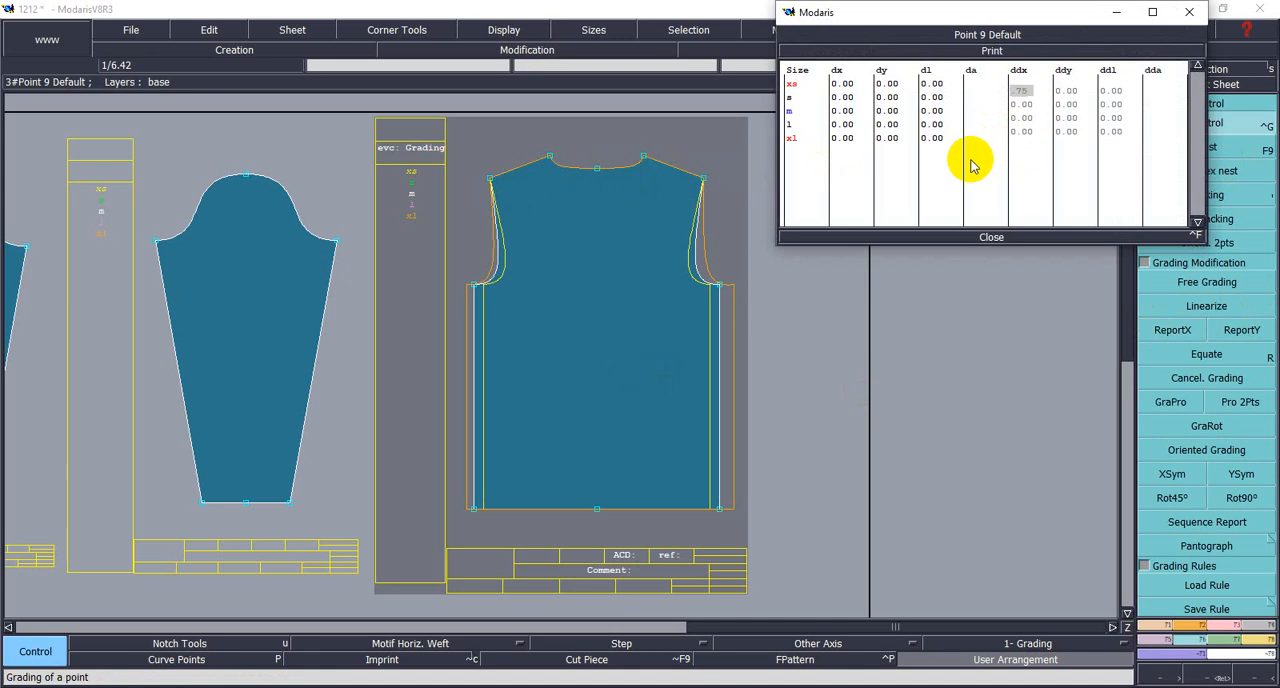
left_click(1019, 109)
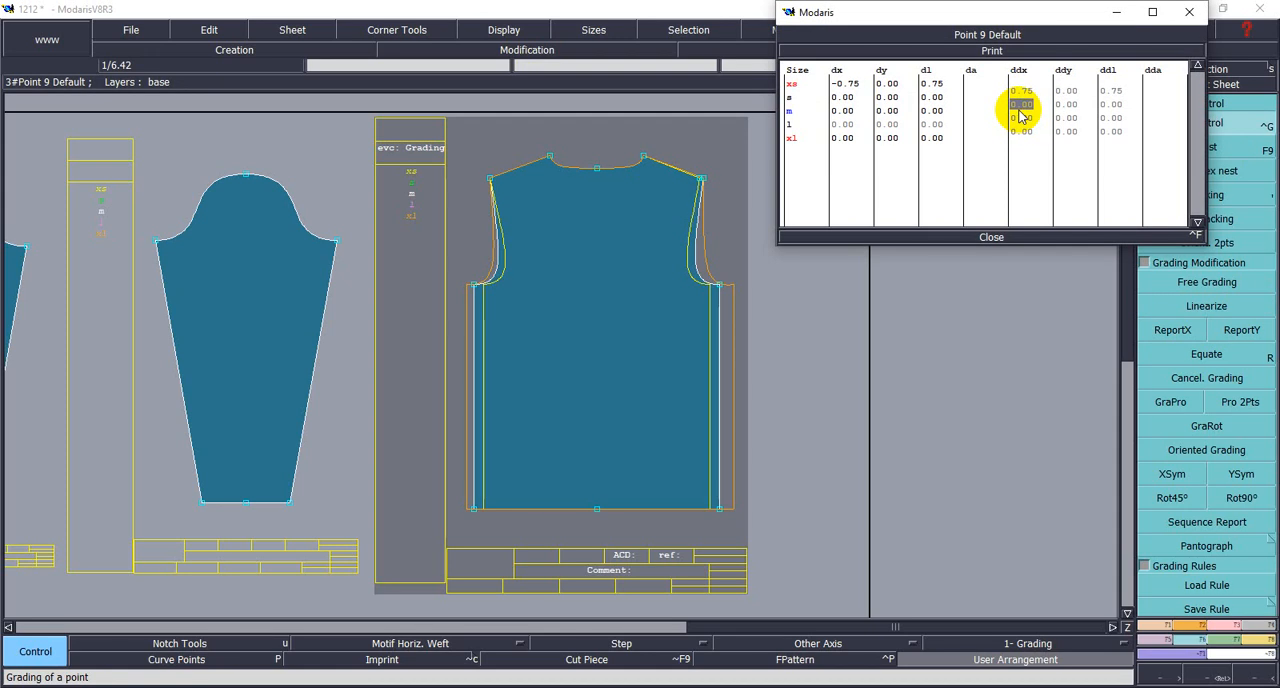
type("0.75")
left_click(1024, 120)
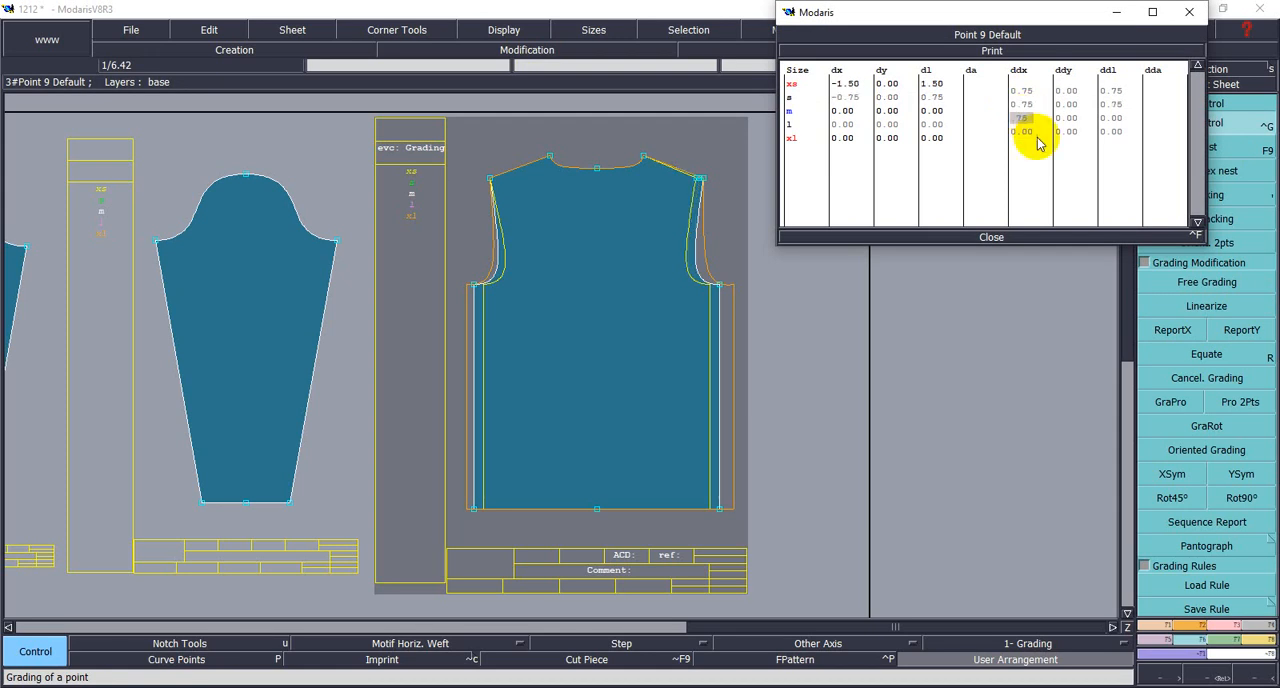
type("0.75")
left_click(1030, 131)
type("0.75")
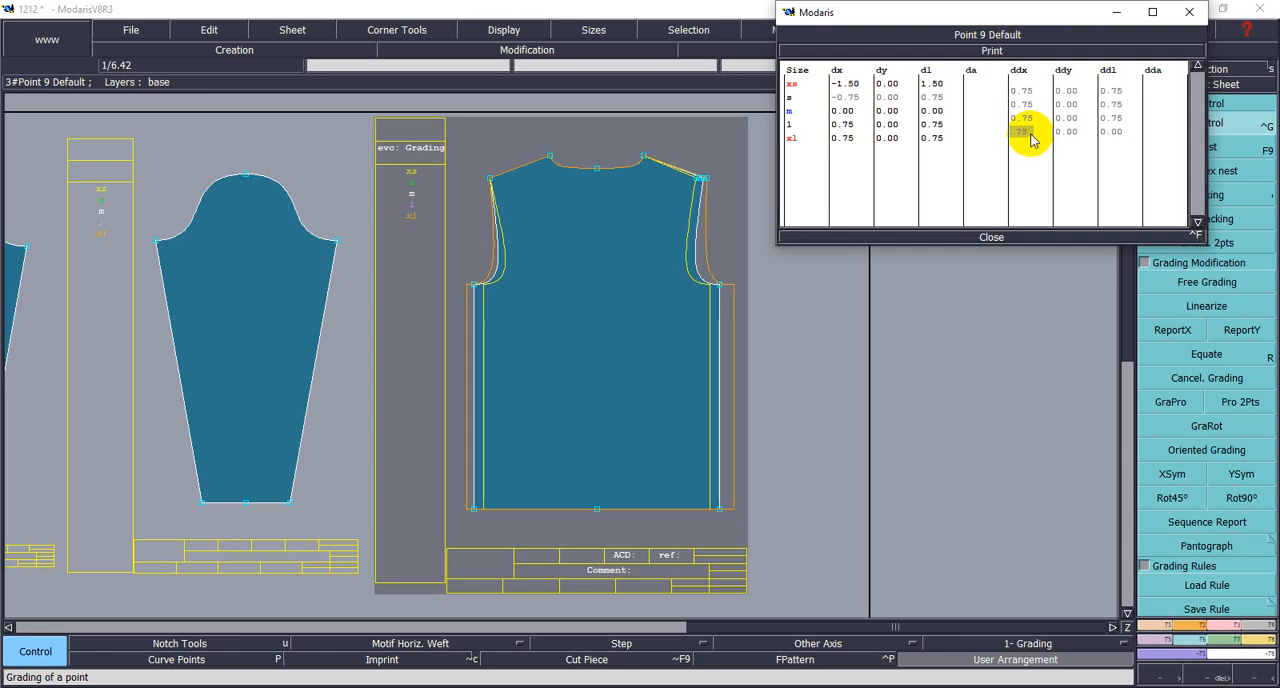
key("Return")
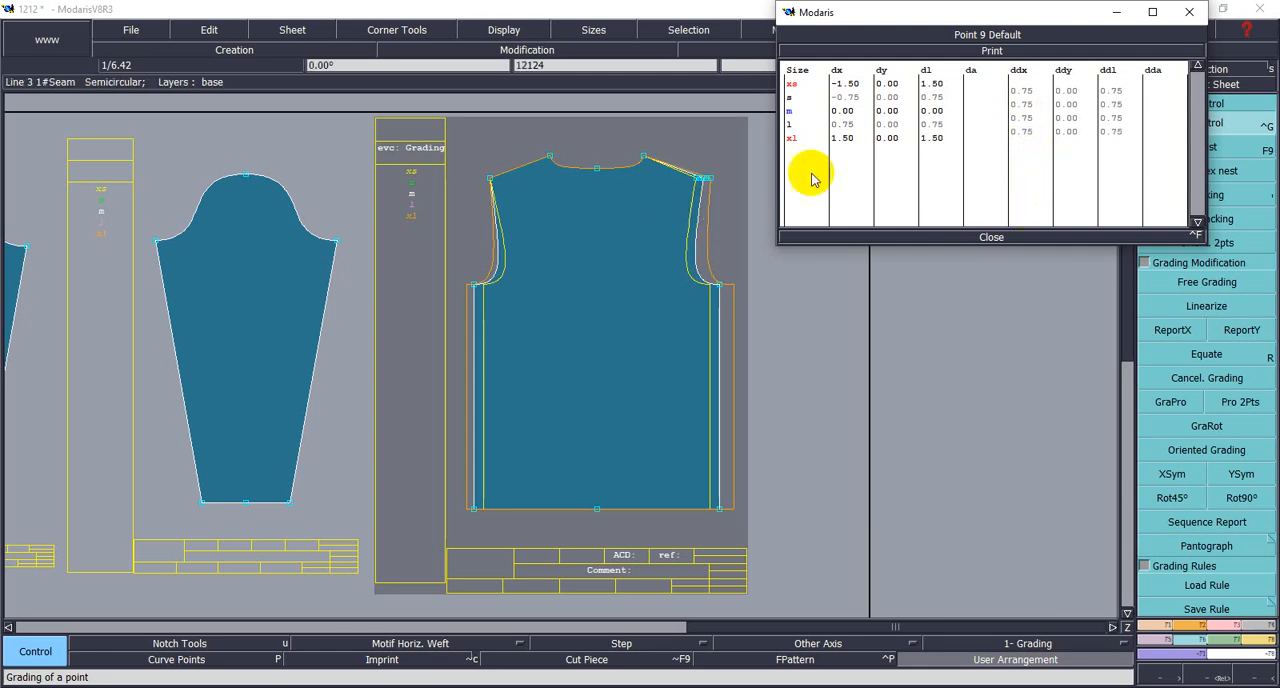
- Set all four ddx increments of the left shoulder tip point to -0.75 at once, and close the grading table
left_click(491, 183)
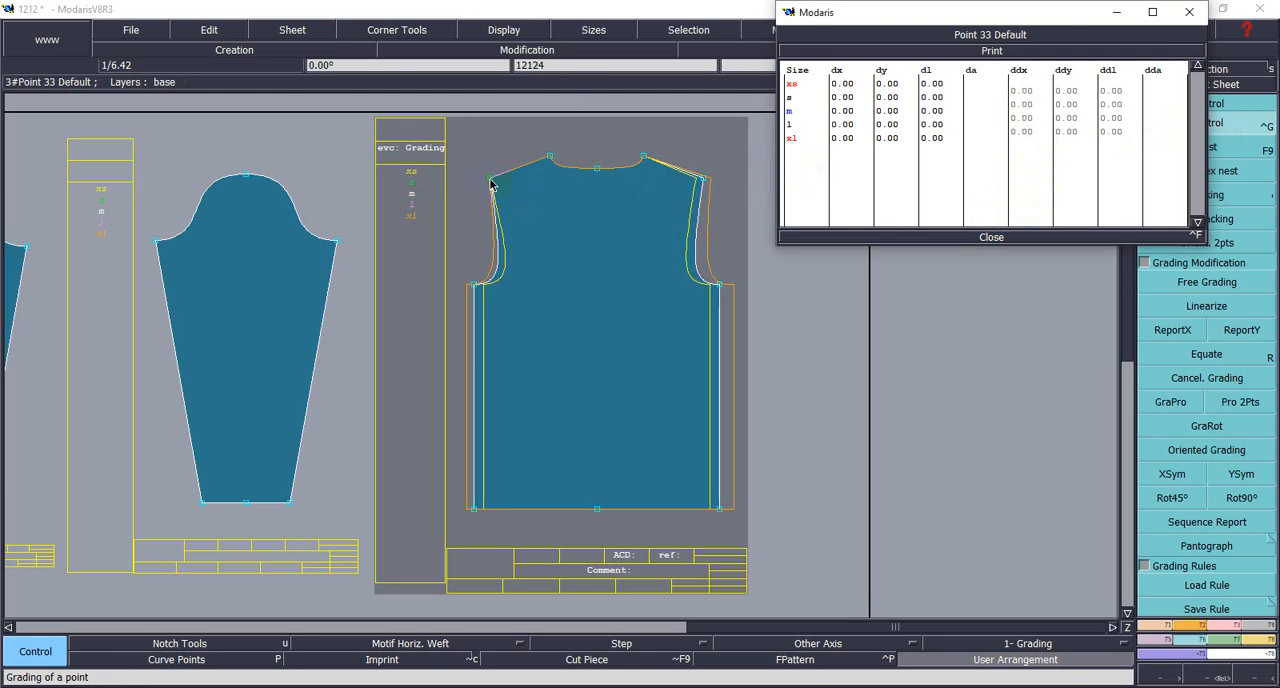
left_click_drag(1010, 88, 1036, 135)
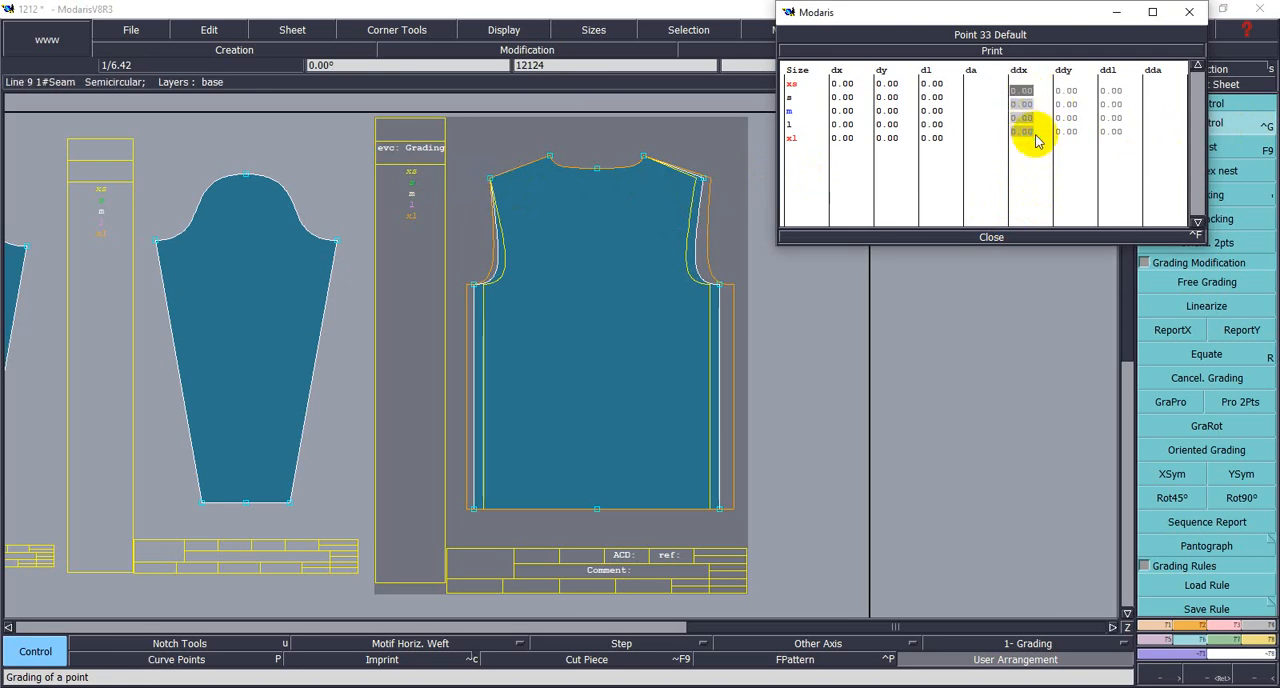
type("-.7")
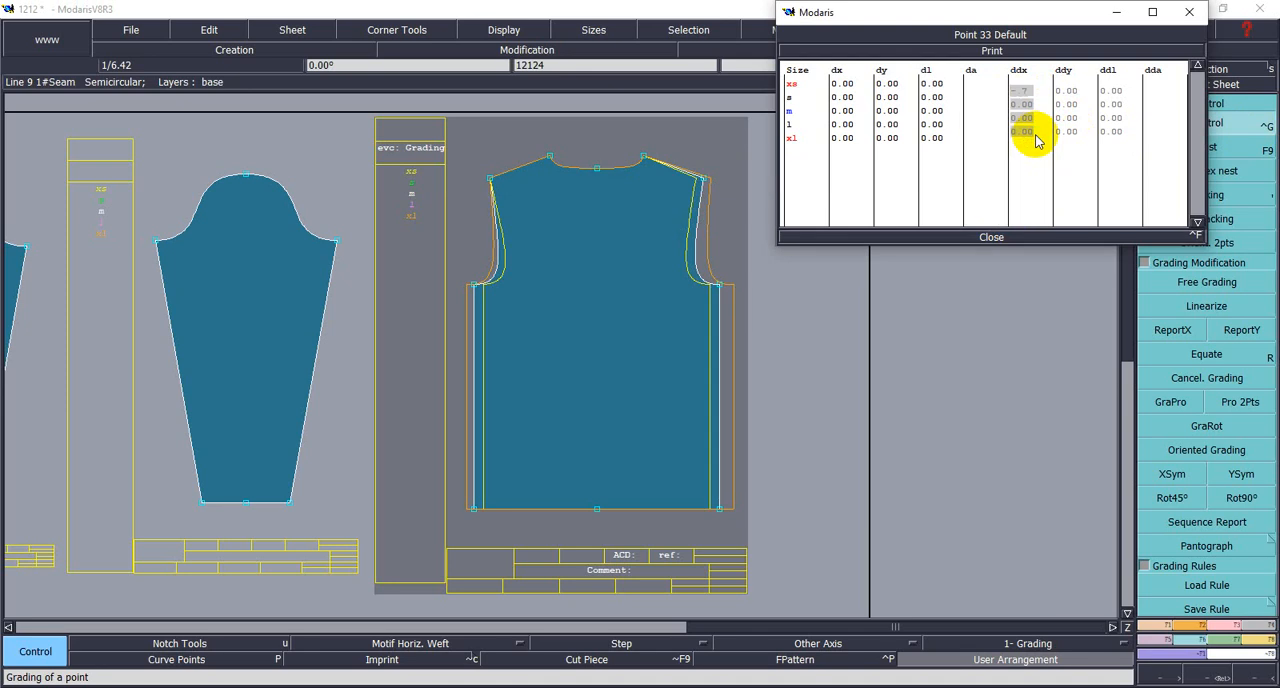
type("0.75")
key("Return")
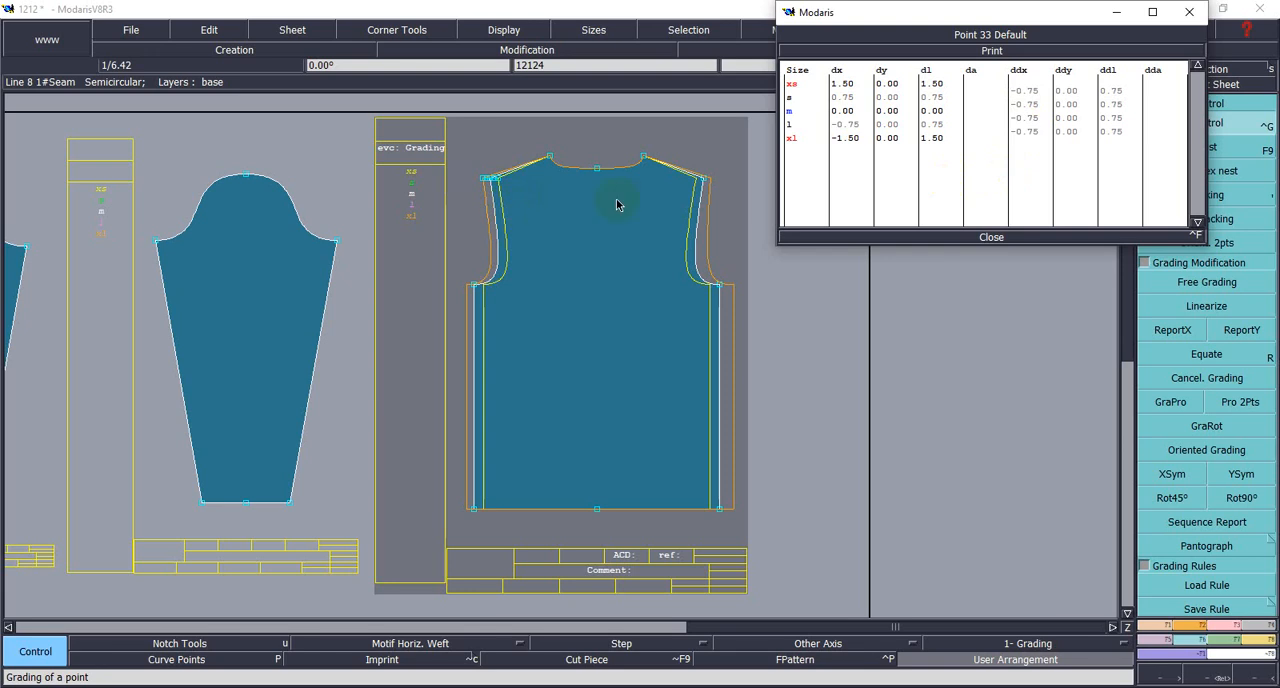
left_click(990, 238)
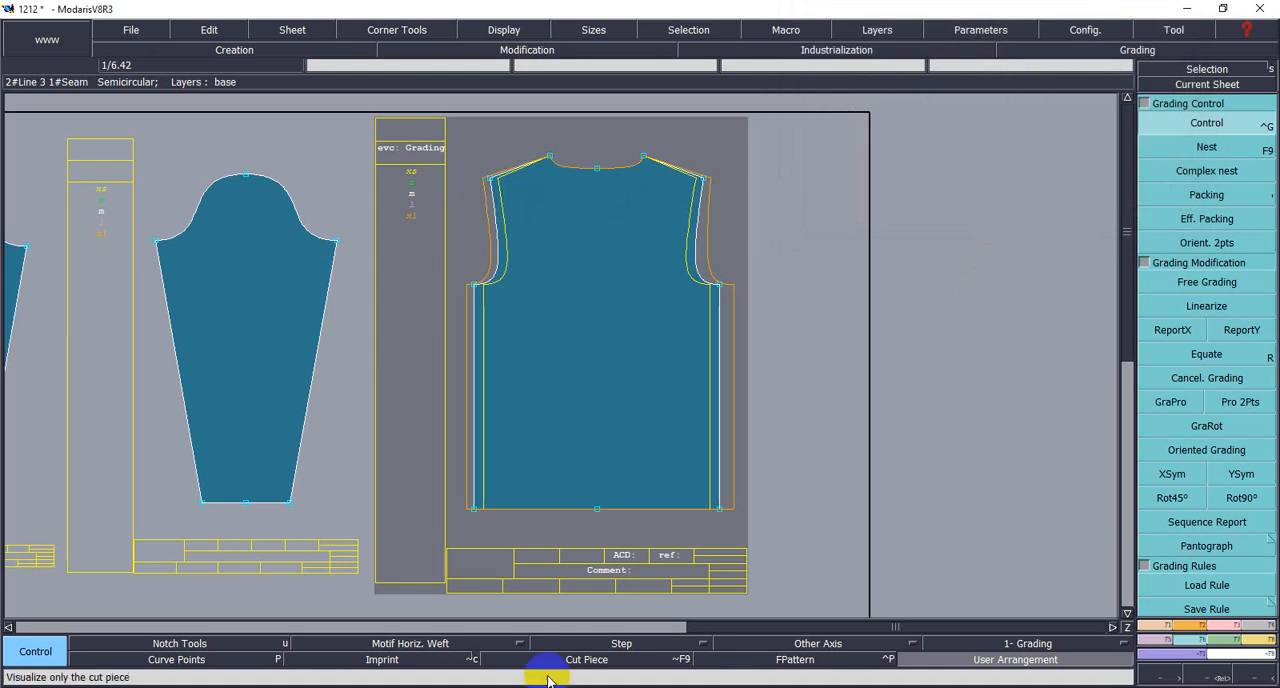
- Consult the T-shirt measurement chart for the neck width values per size, and return to the pattern
key("alt+Tab")
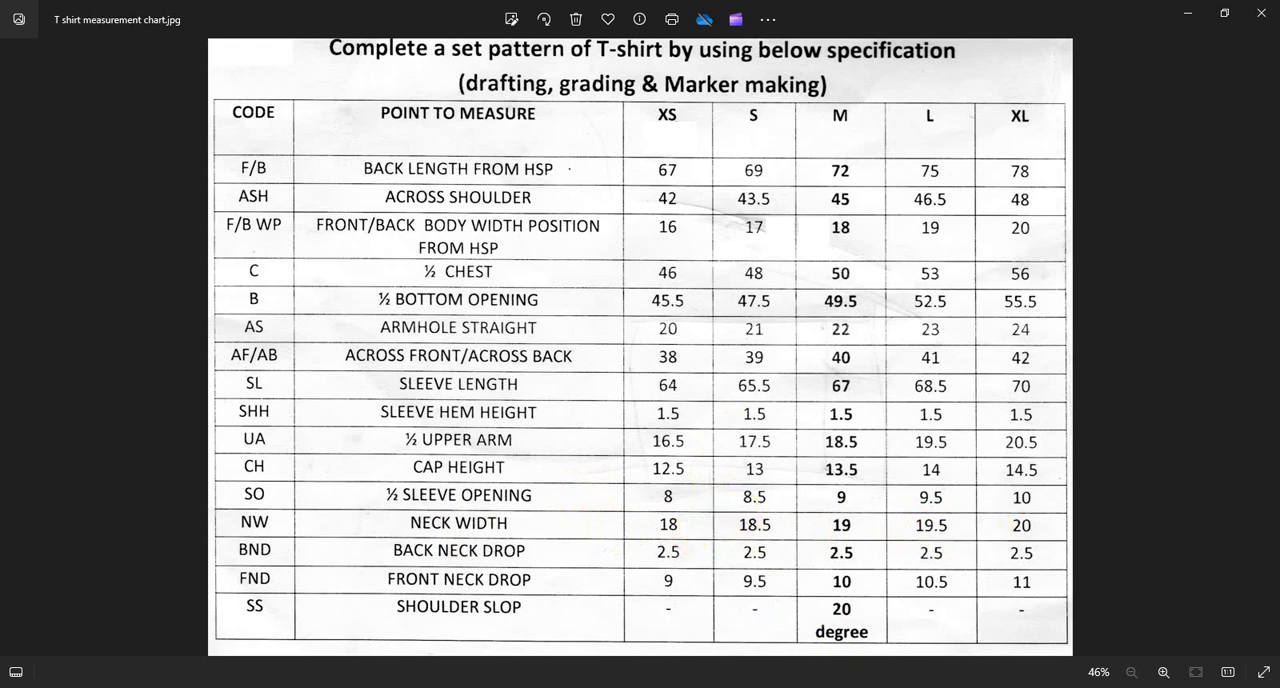
mouse_move(988, 687)
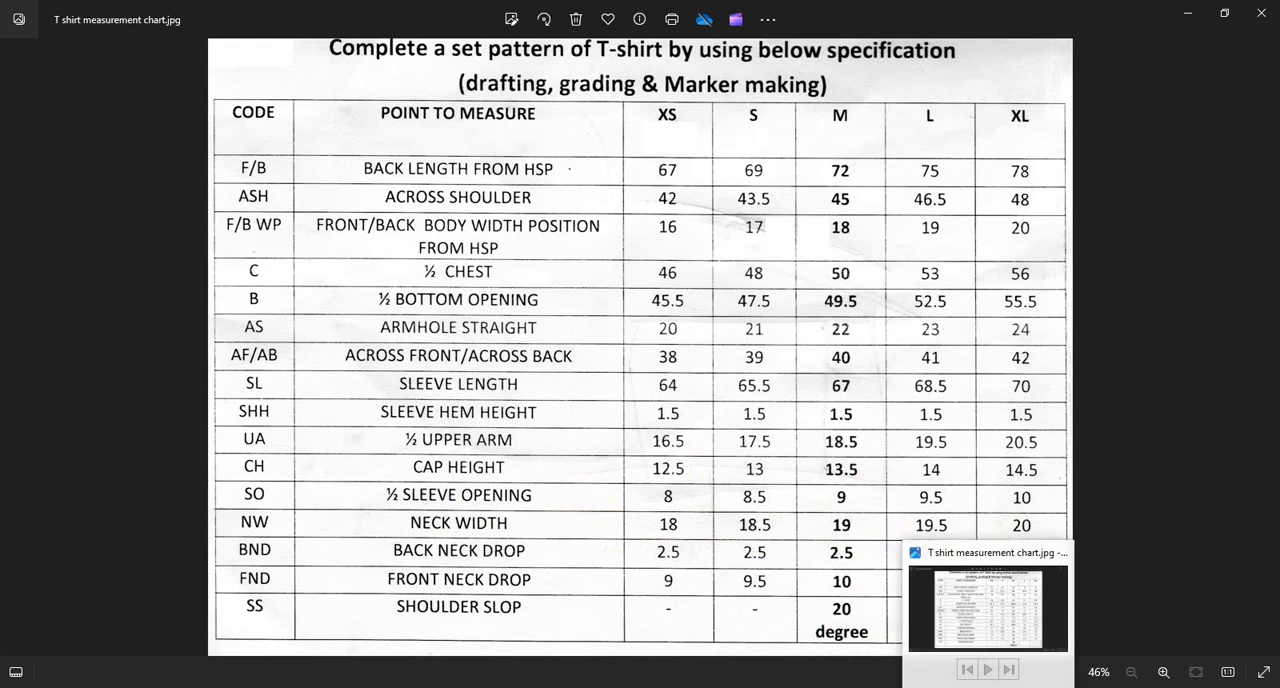
left_click(668, 687)
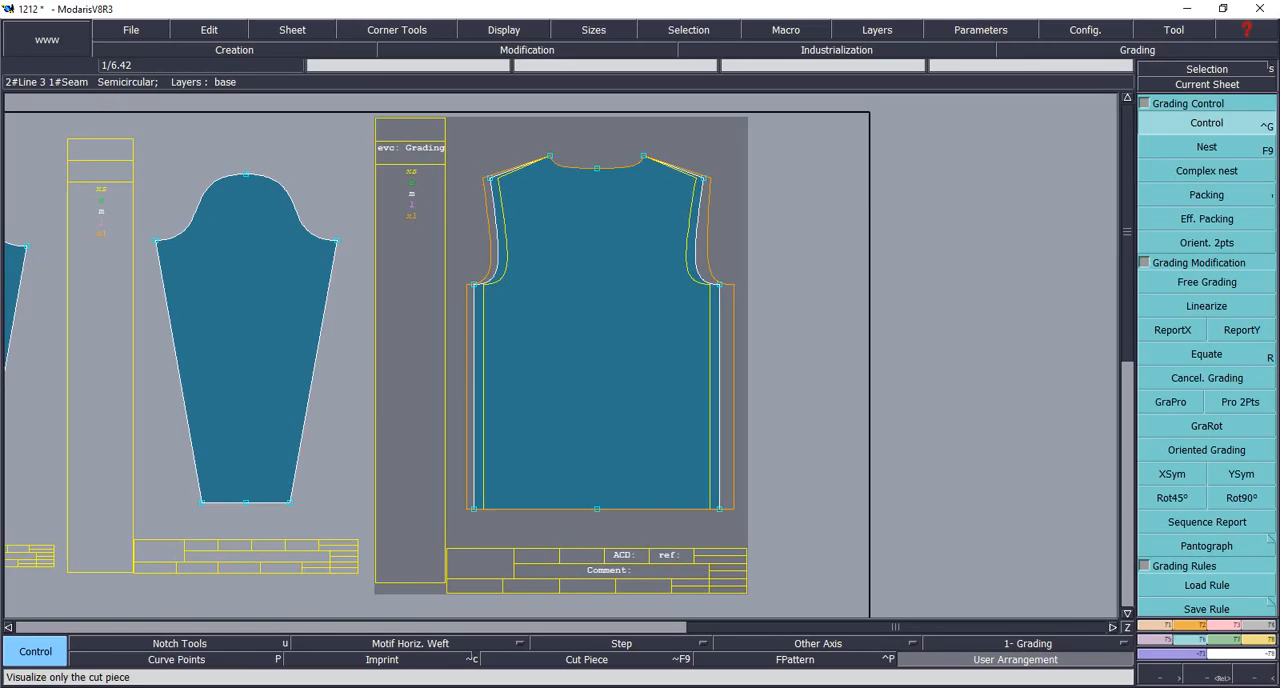
- Set all four ddx grading increments of the body's right neck-shoulder point to 0.25 from XS to XL
left_click(645, 160)
left_click(1025, 106)
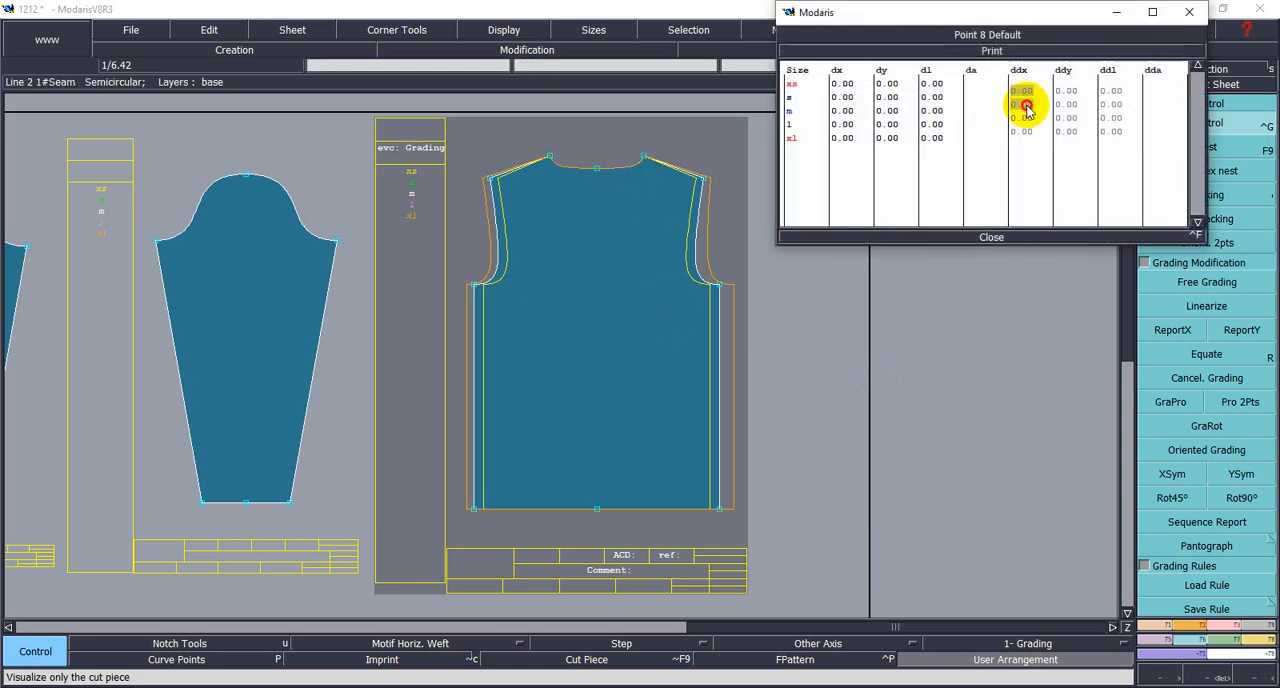
left_click_drag(1025, 106, 1034, 134)
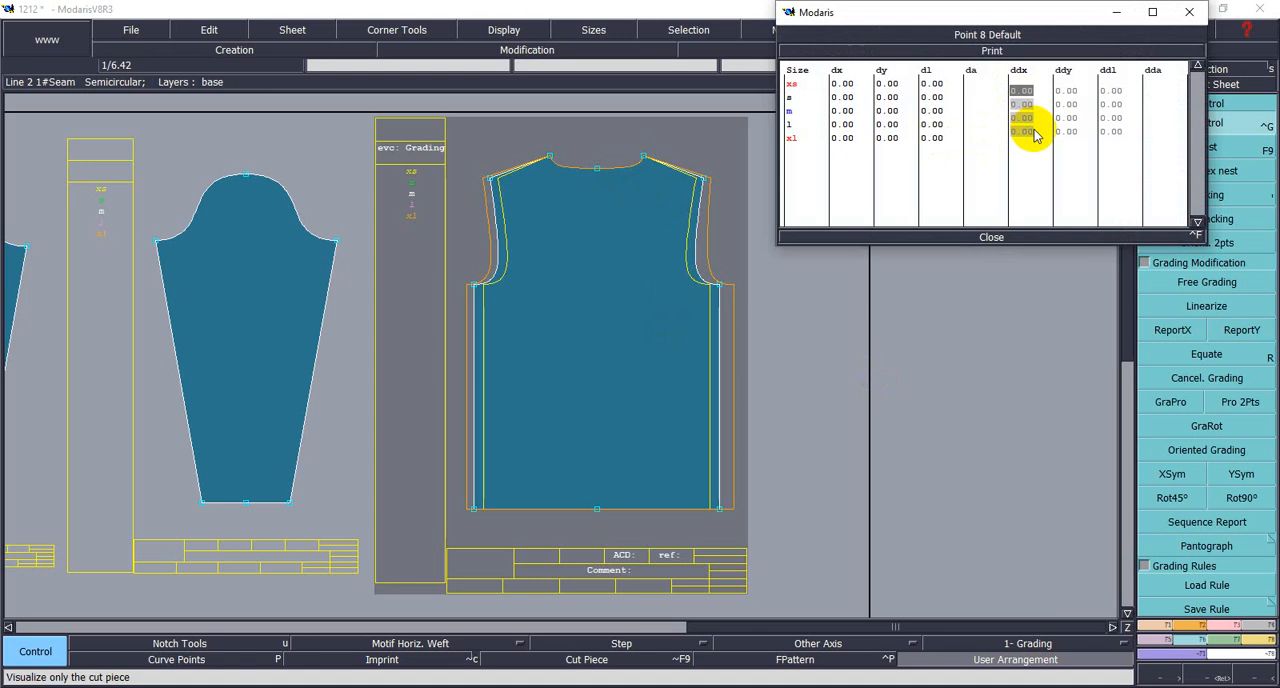
type(".25")
key("Return")
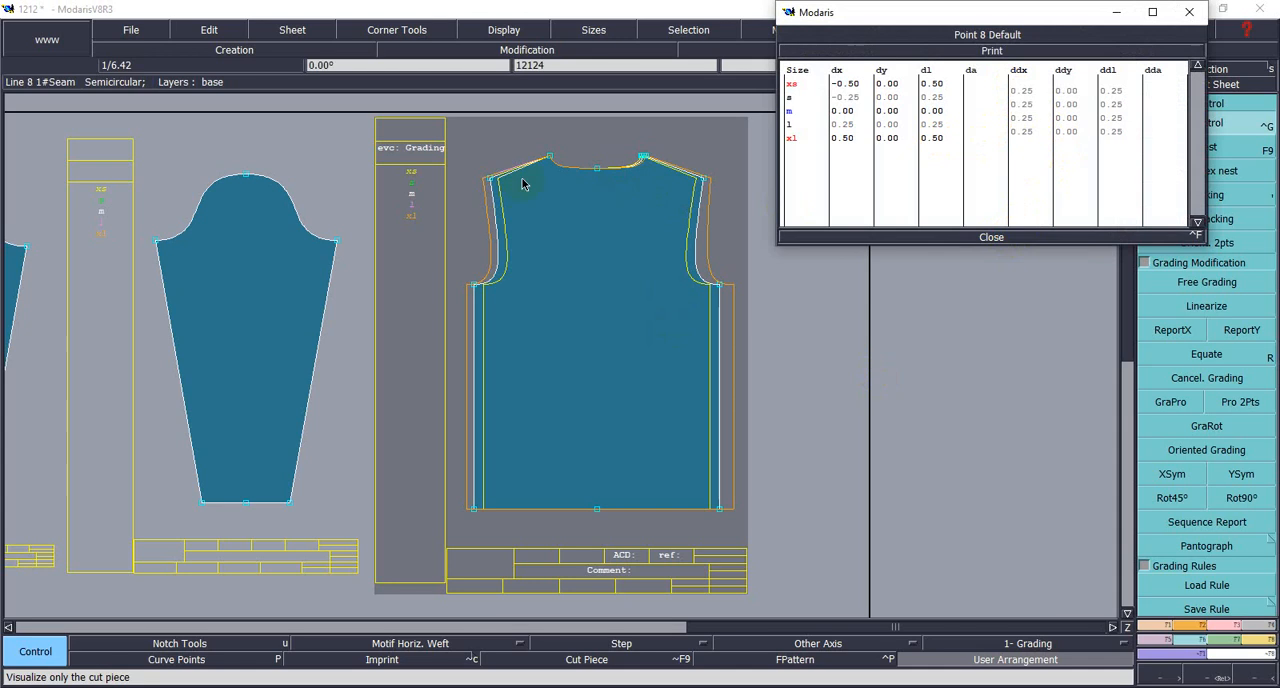
- Set all four ddx increments of the body's left neck-shoulder point to -0.25, and close the grading table
left_click(550, 159)
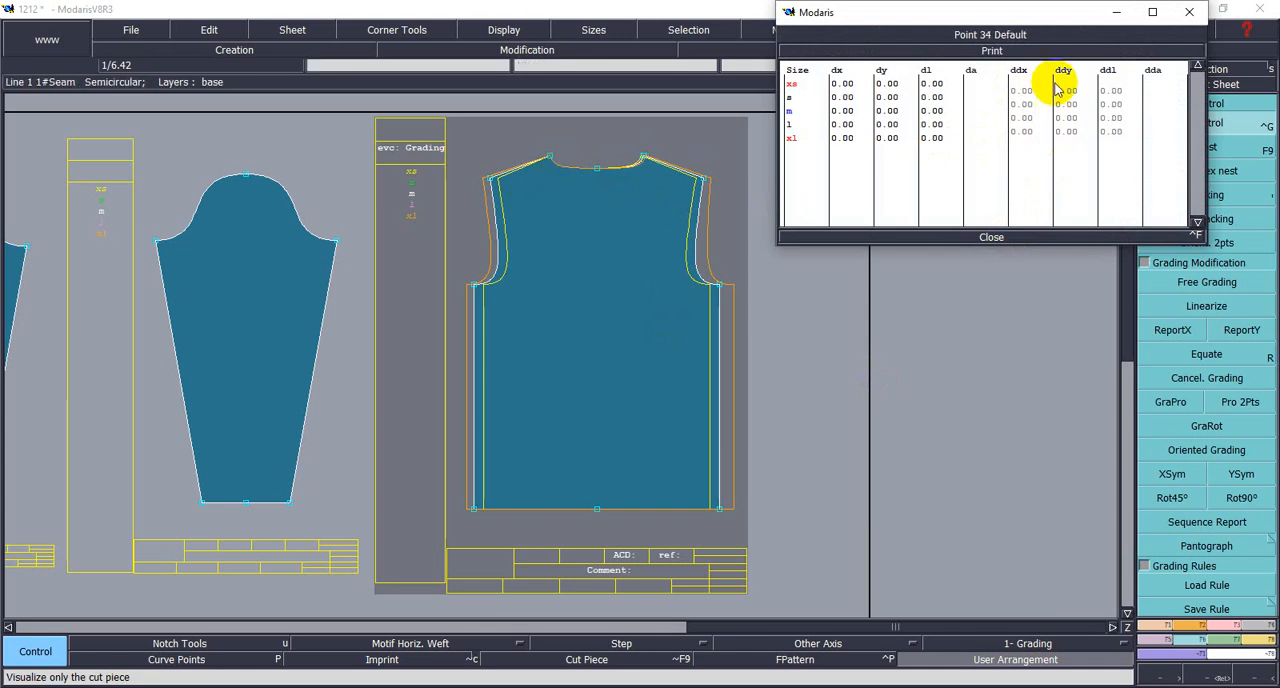
left_click_drag(1008, 88, 1037, 143)
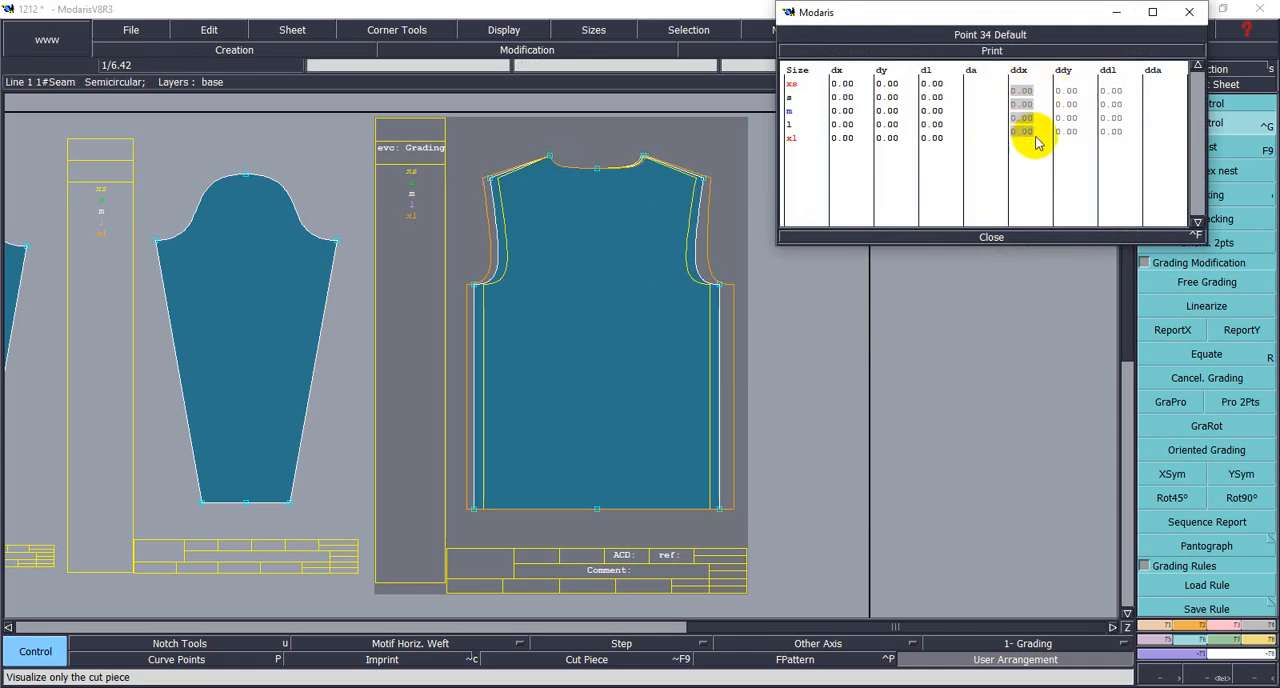
type("-0.25")
key("Return")
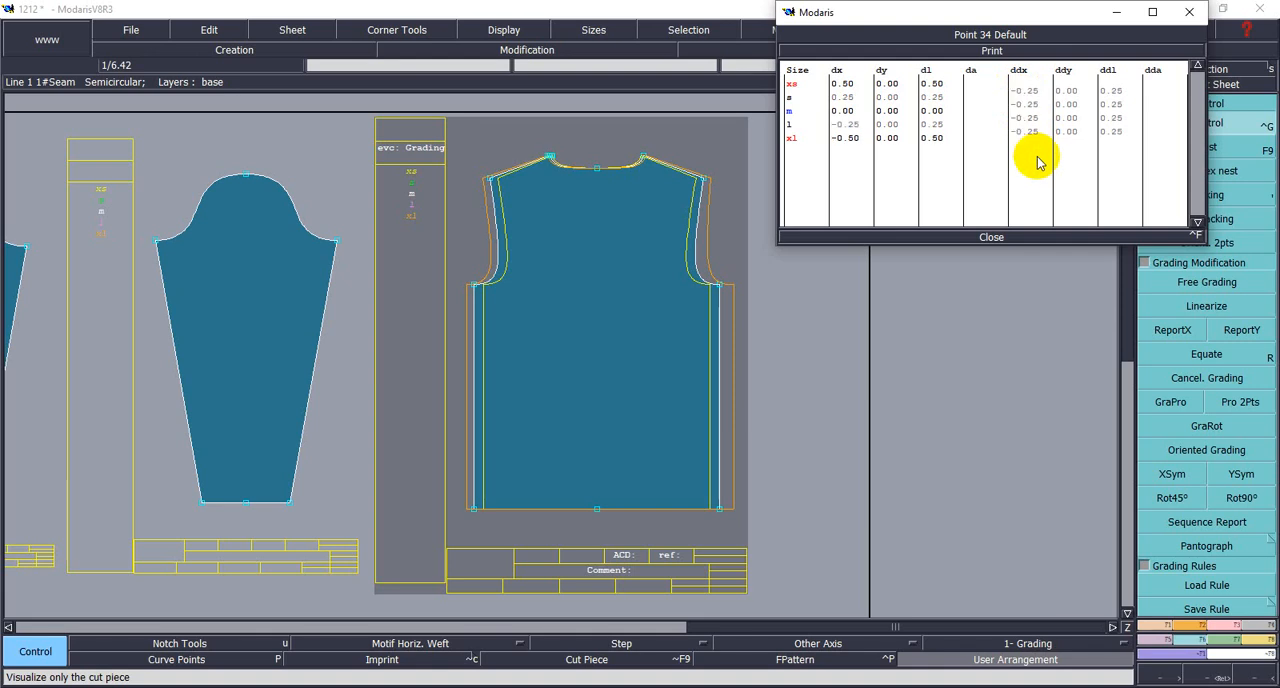
left_click(988, 236)
- Examine the graded neckline and shoulders, and consult the measurement chart for the vertical size increments
left_click(1207, 676)
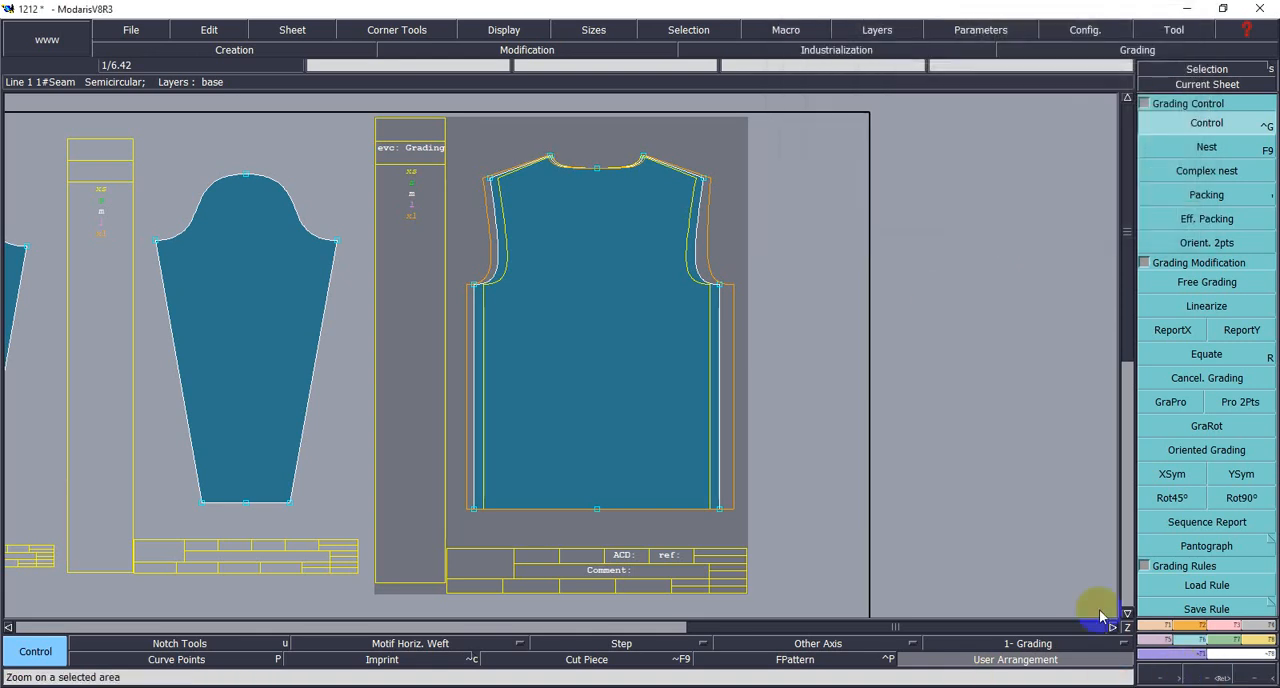
left_click_drag(469, 130, 762, 291)
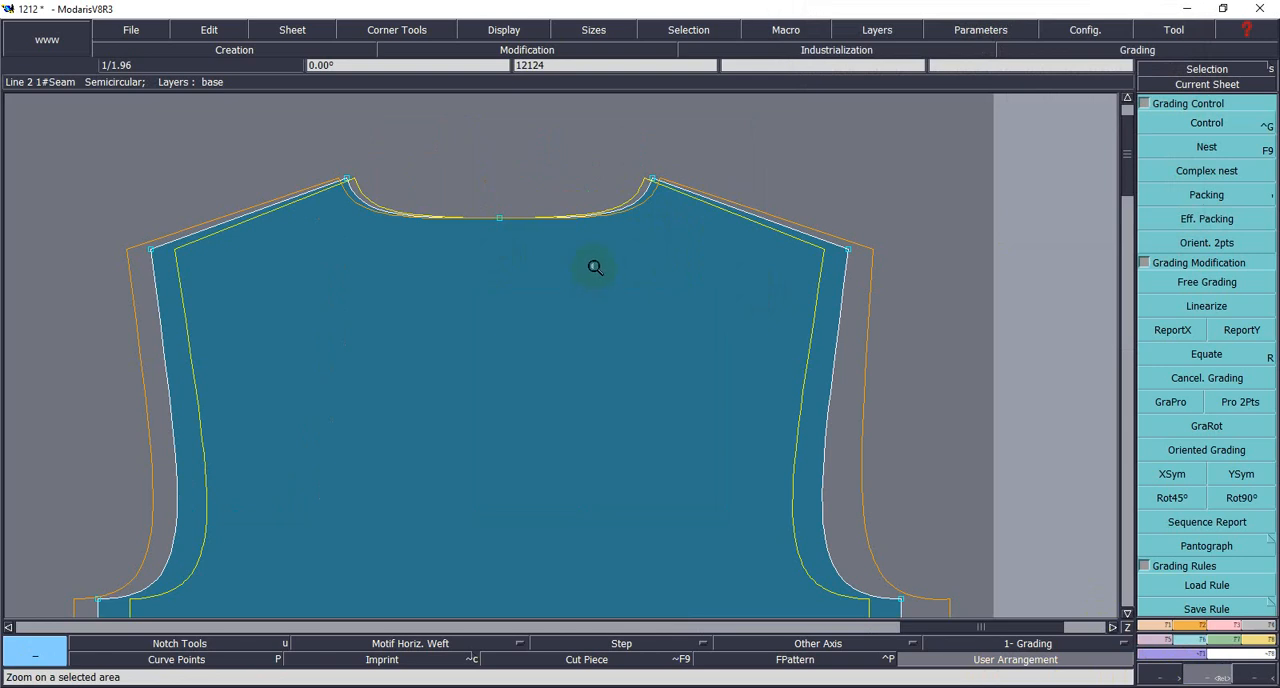
scroll(595, 267, "down", 2)
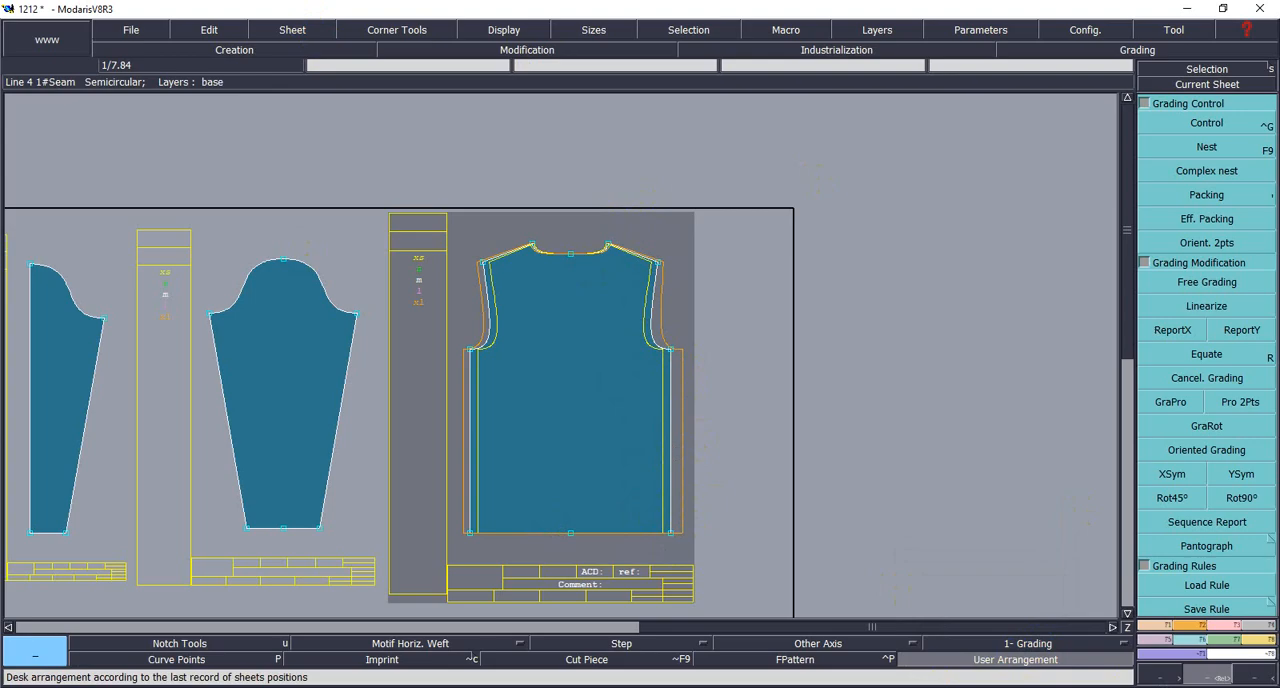
key("alt+Tab")
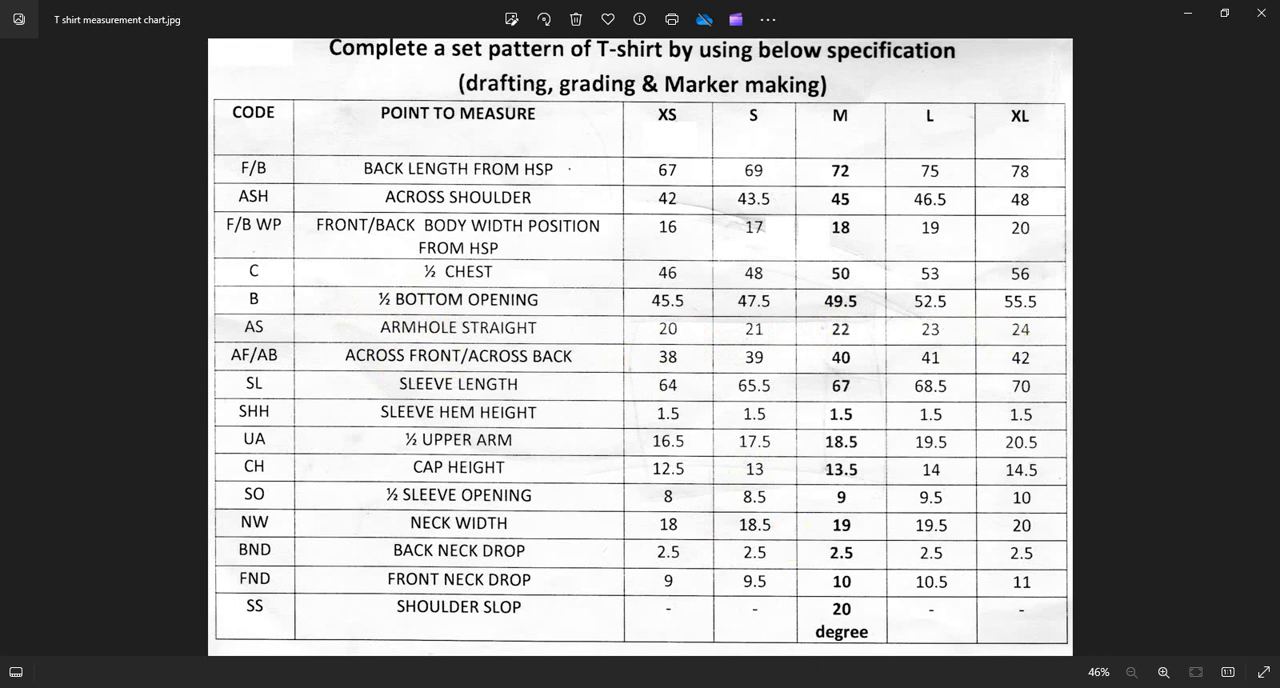
mouse_move(560, 687)
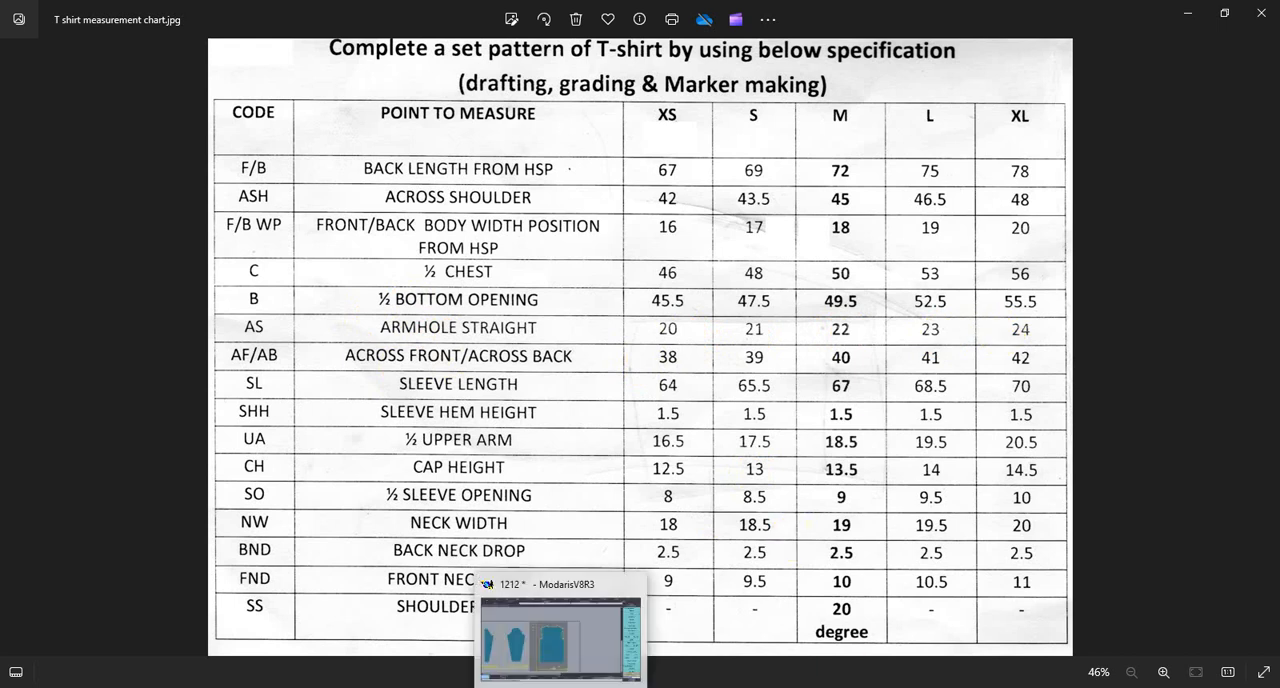
mouse_move(985, 687)
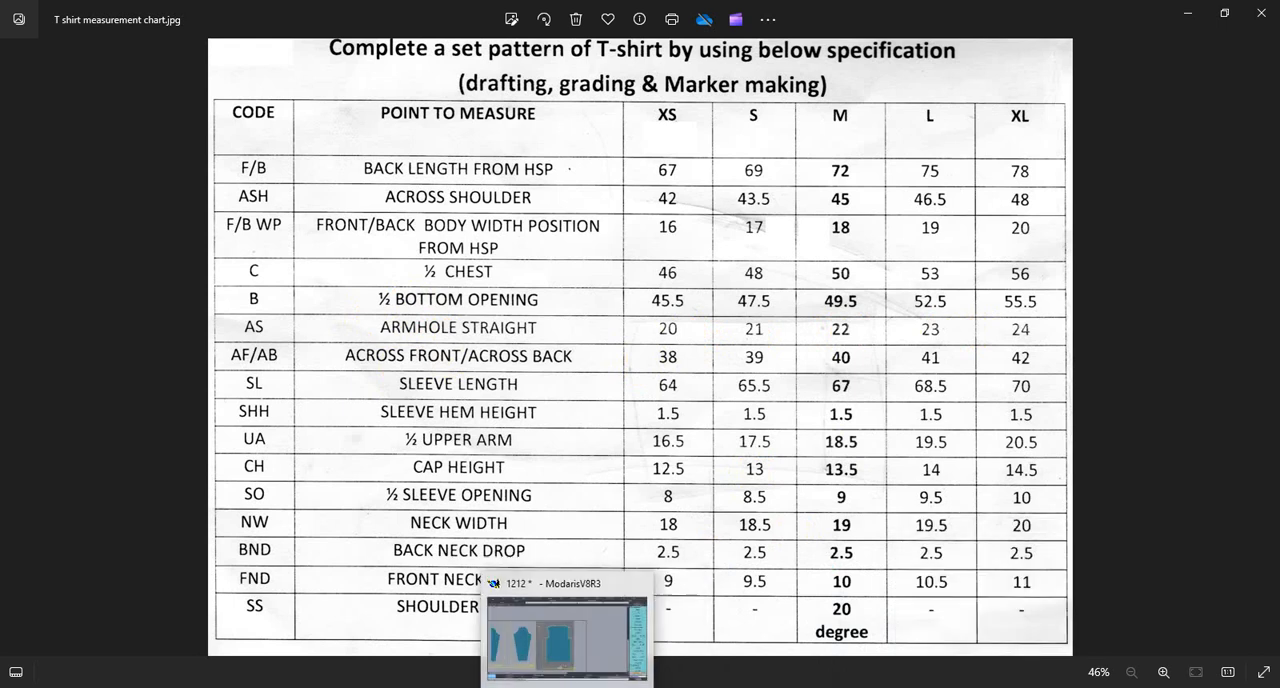
left_click(548, 640)
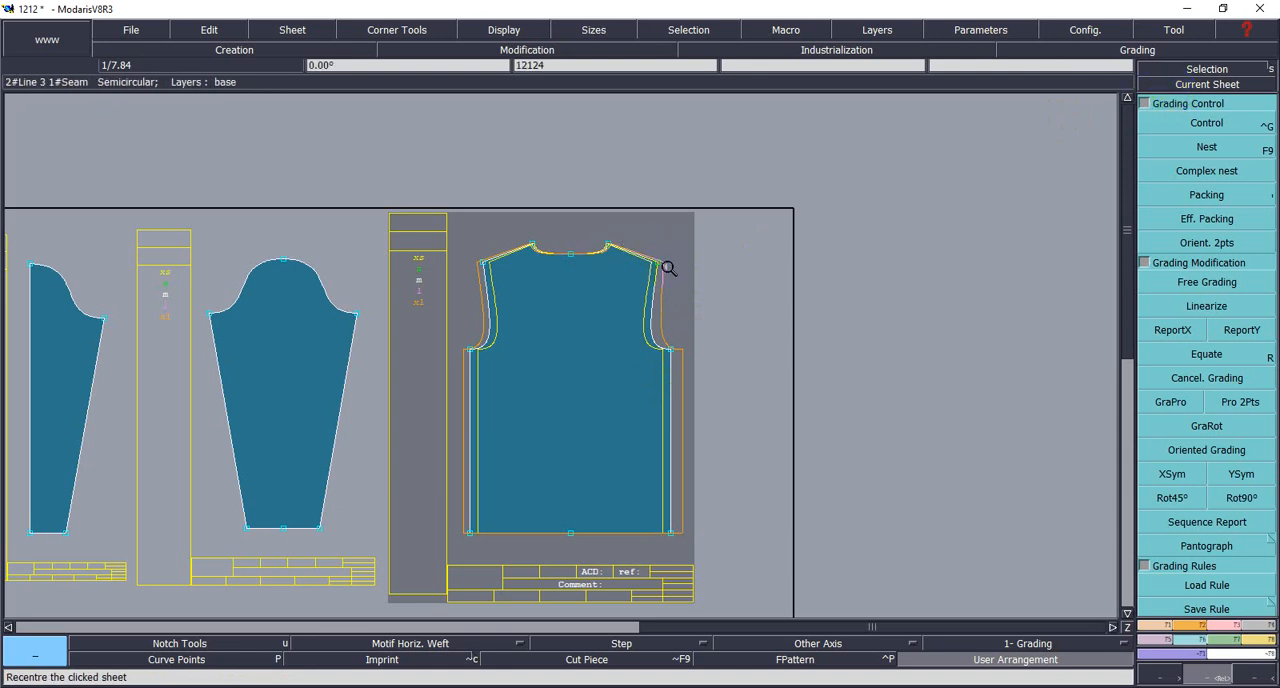
- Set all four ddy grading increments of the body's right shoulder tip point to 1, and close the grading table
left_click(713, 361)
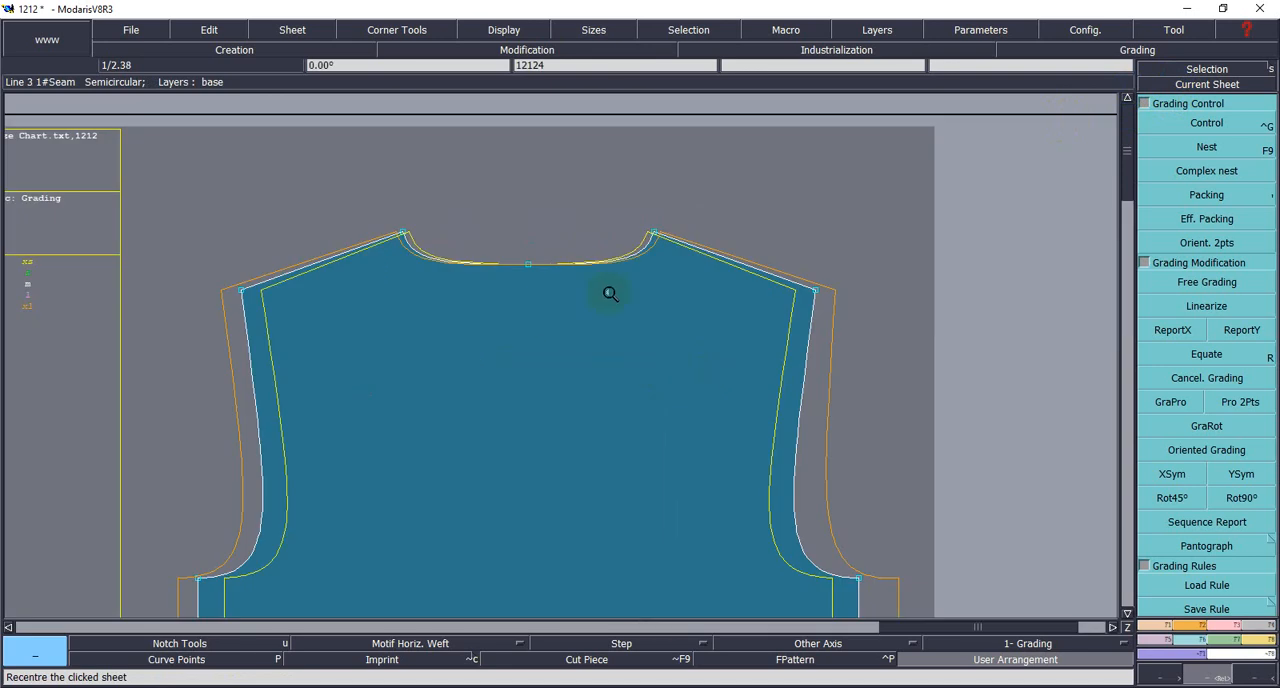
left_click(1248, 123)
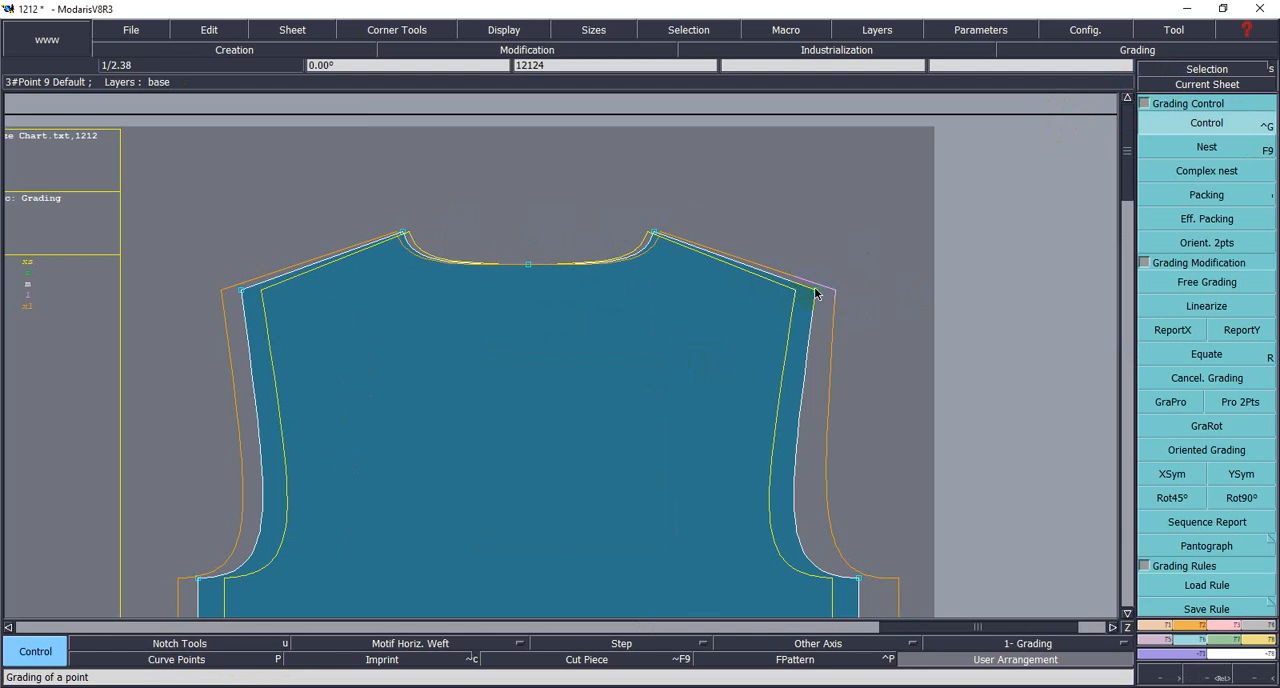
left_click(815, 293)
left_click(1059, 86)
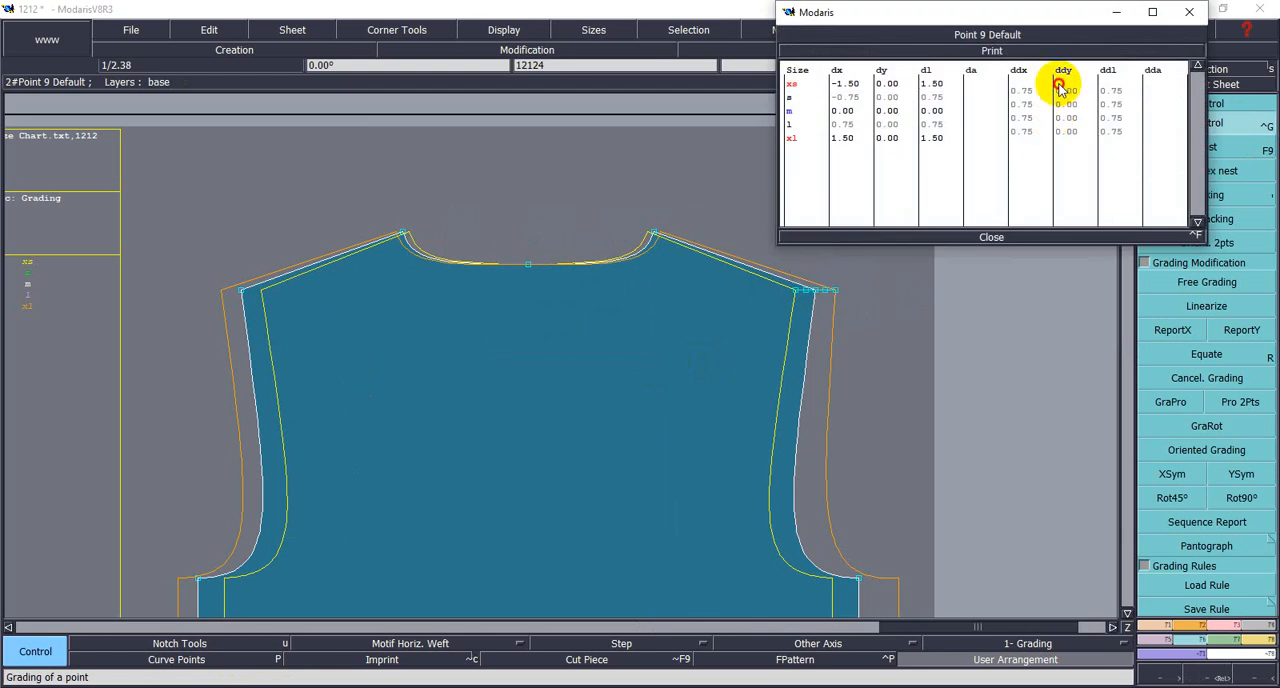
left_click_drag(1059, 86, 1083, 135)
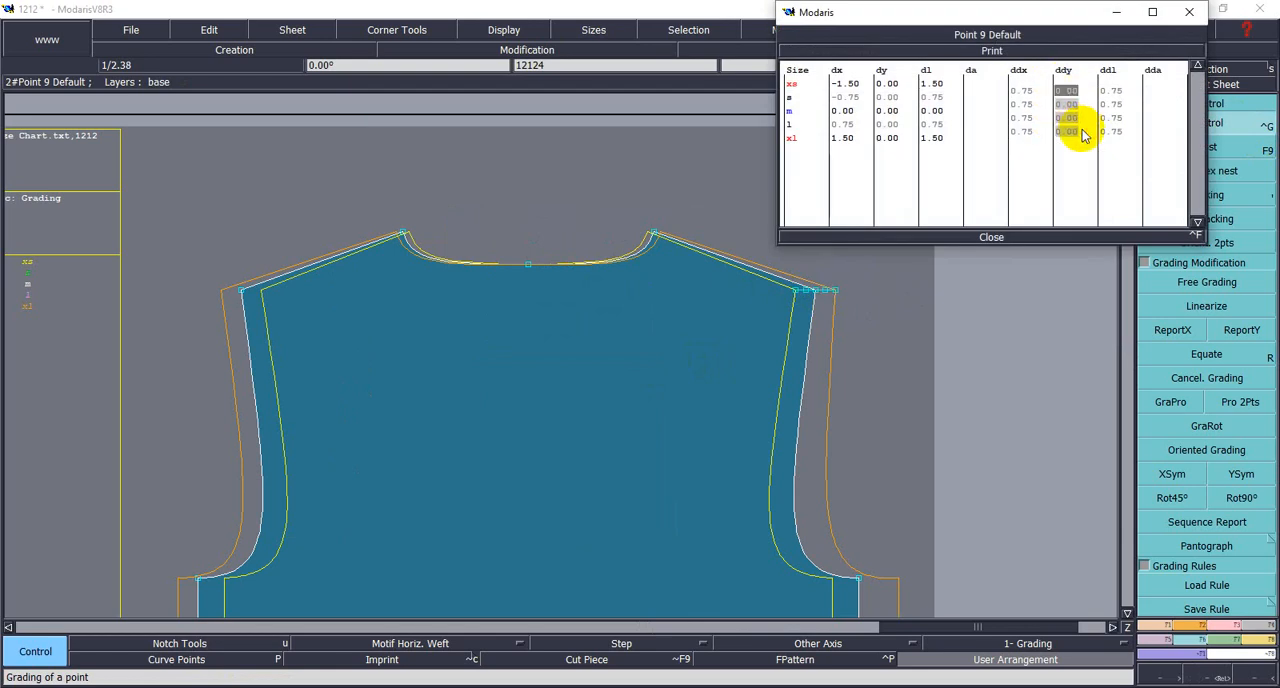
type("1")
key("Return")
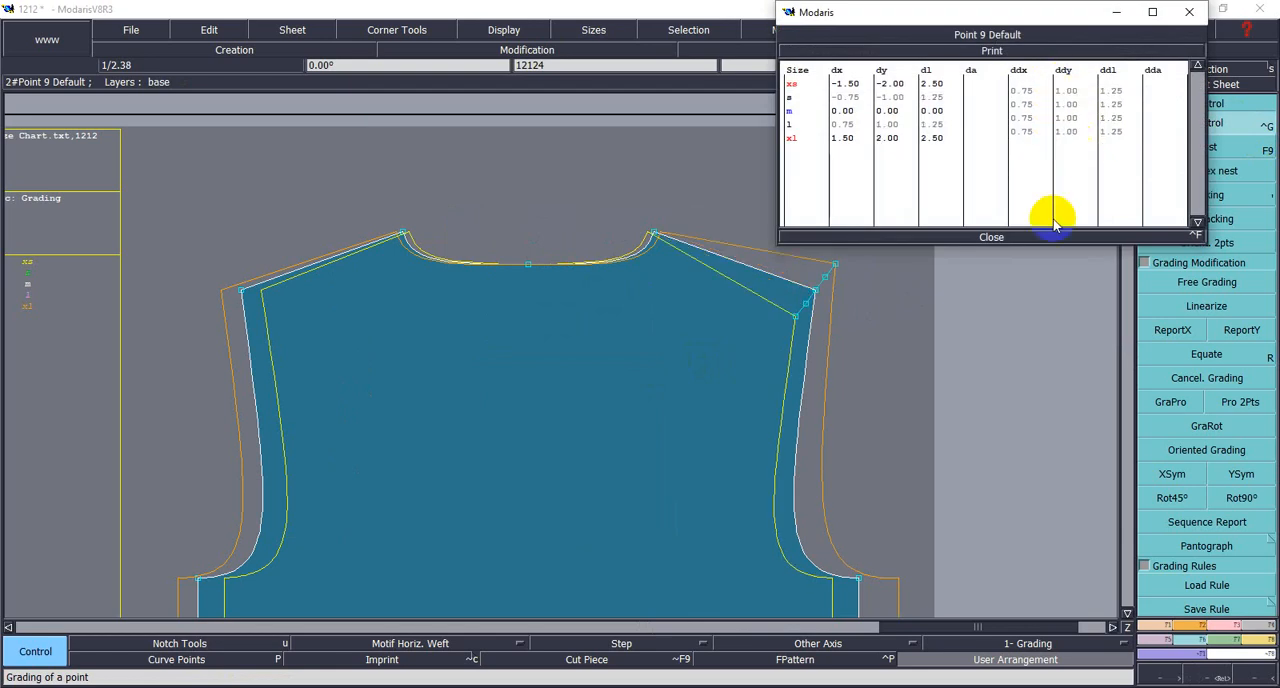
left_click(991, 237)
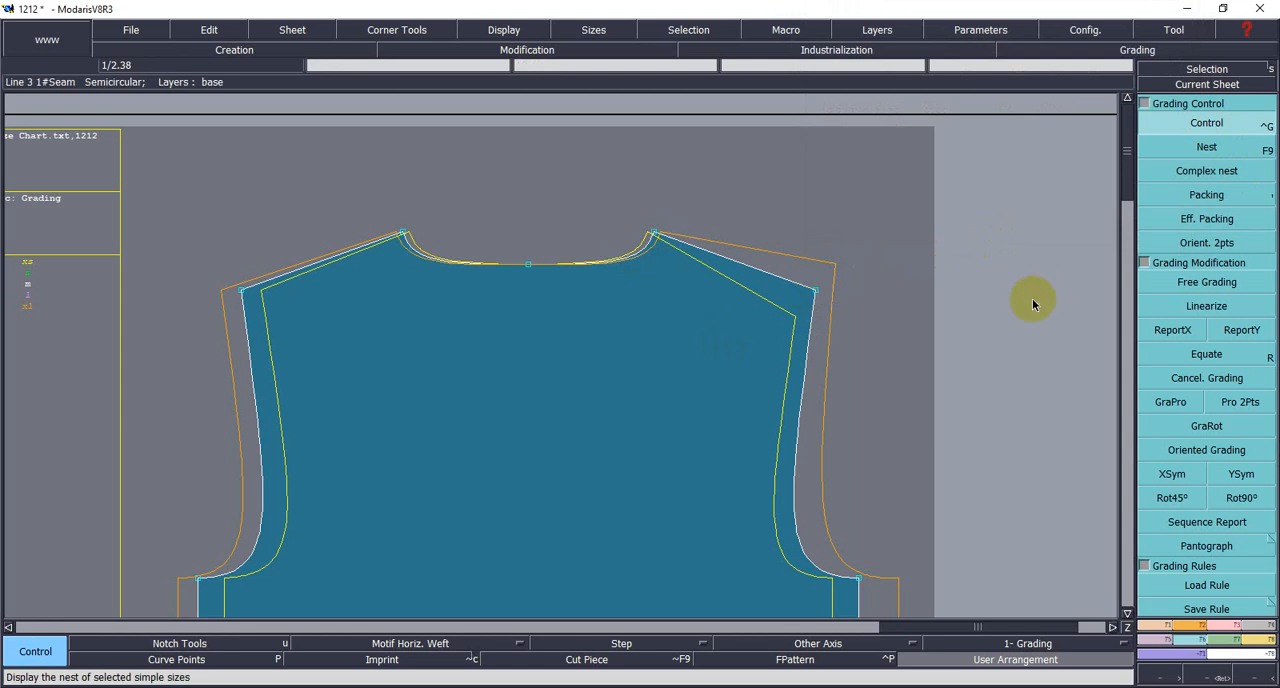
- Copy the right shoulder tip's Y grading to the right neck point, center neck point and left neck point using ReportY
left_click(1226, 341)
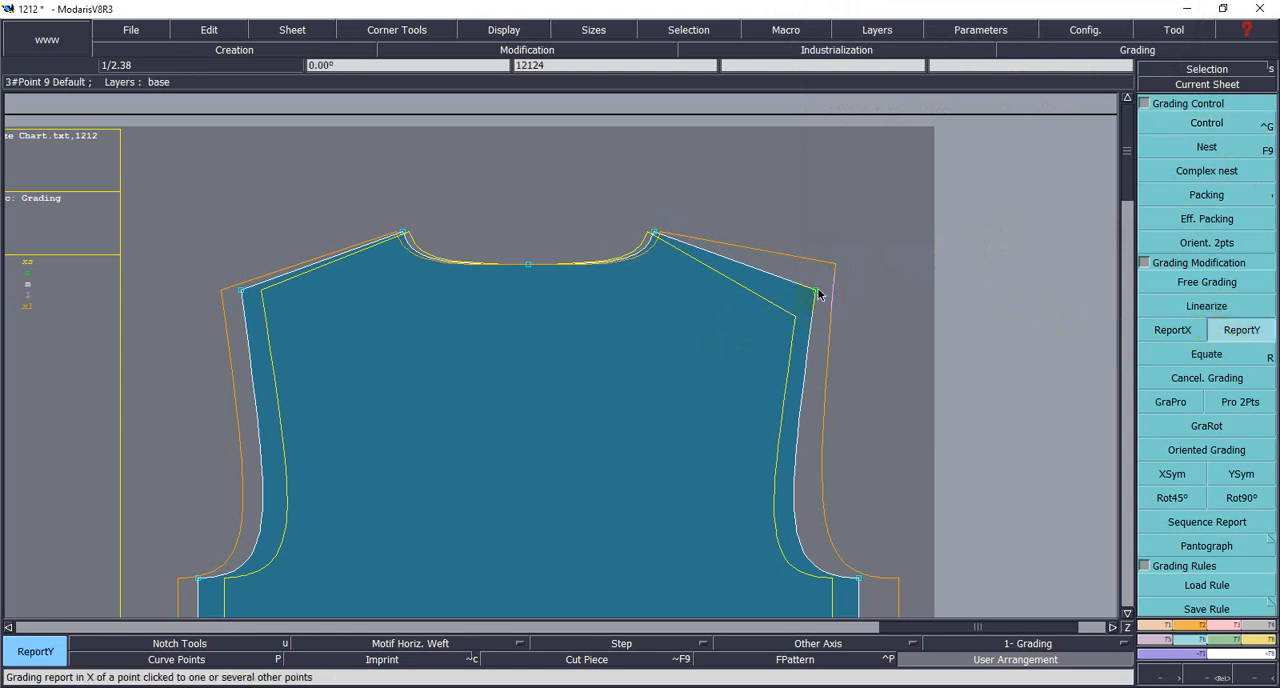
left_click(653, 236)
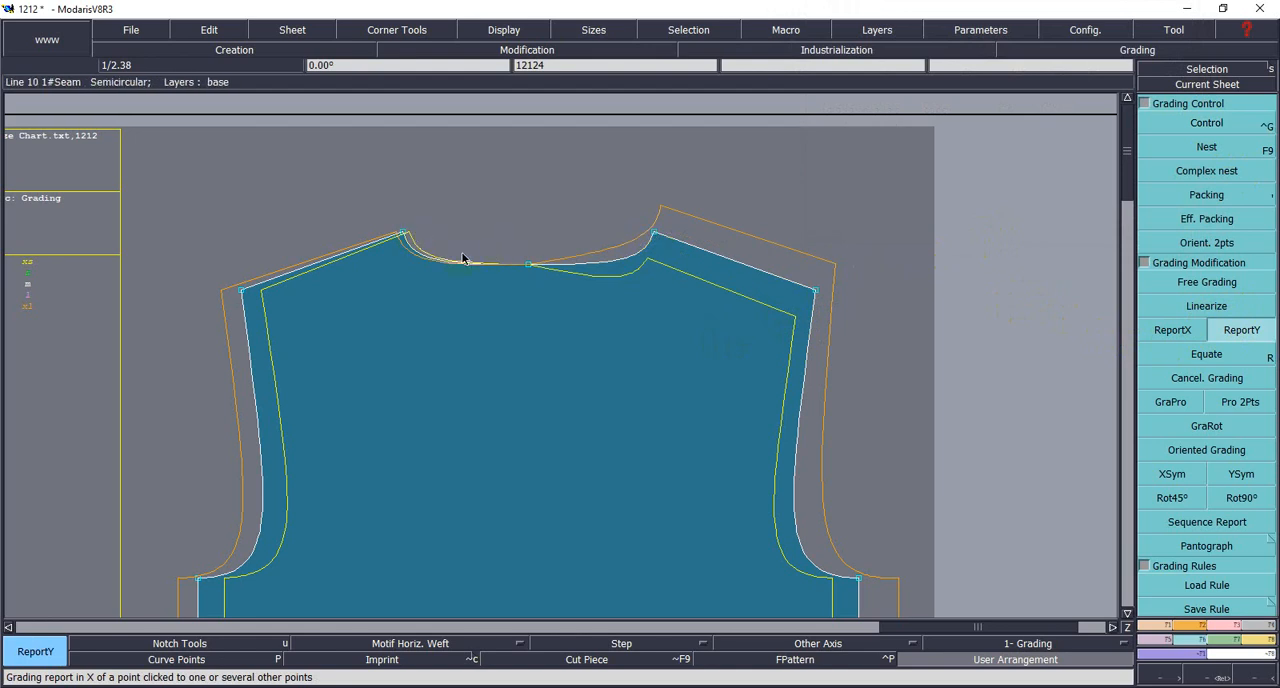
left_click(531, 265)
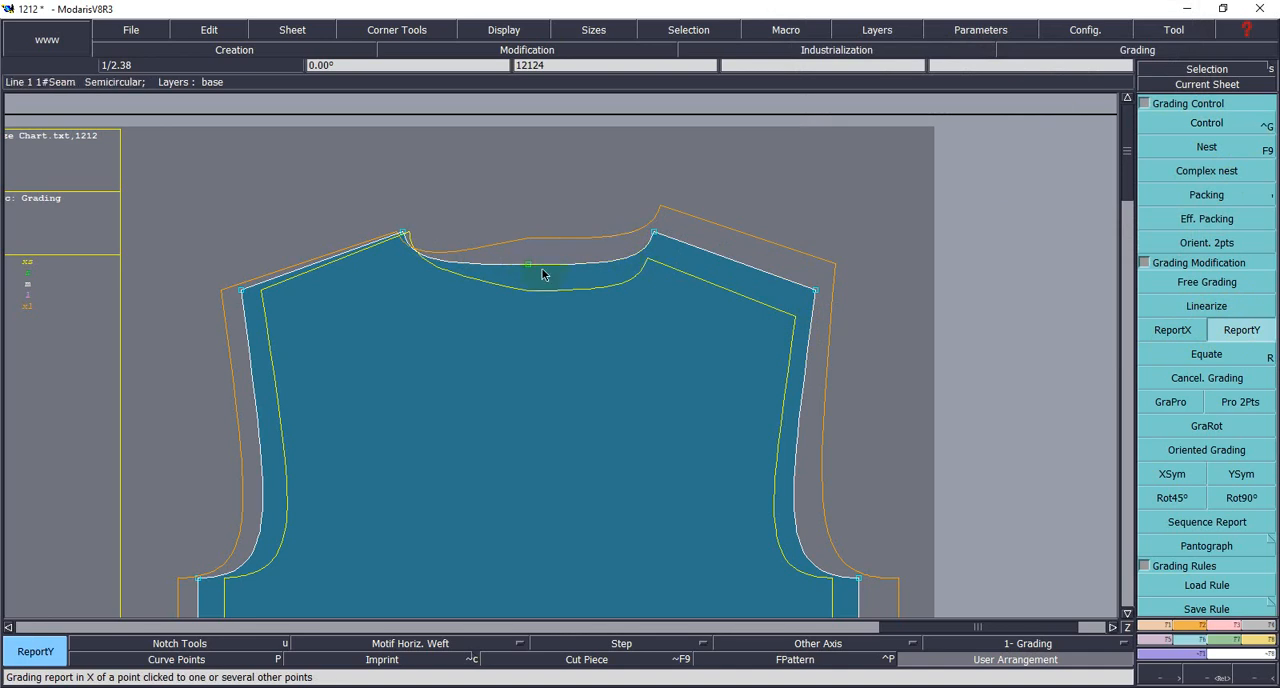
left_click(530, 264)
left_click(403, 236)
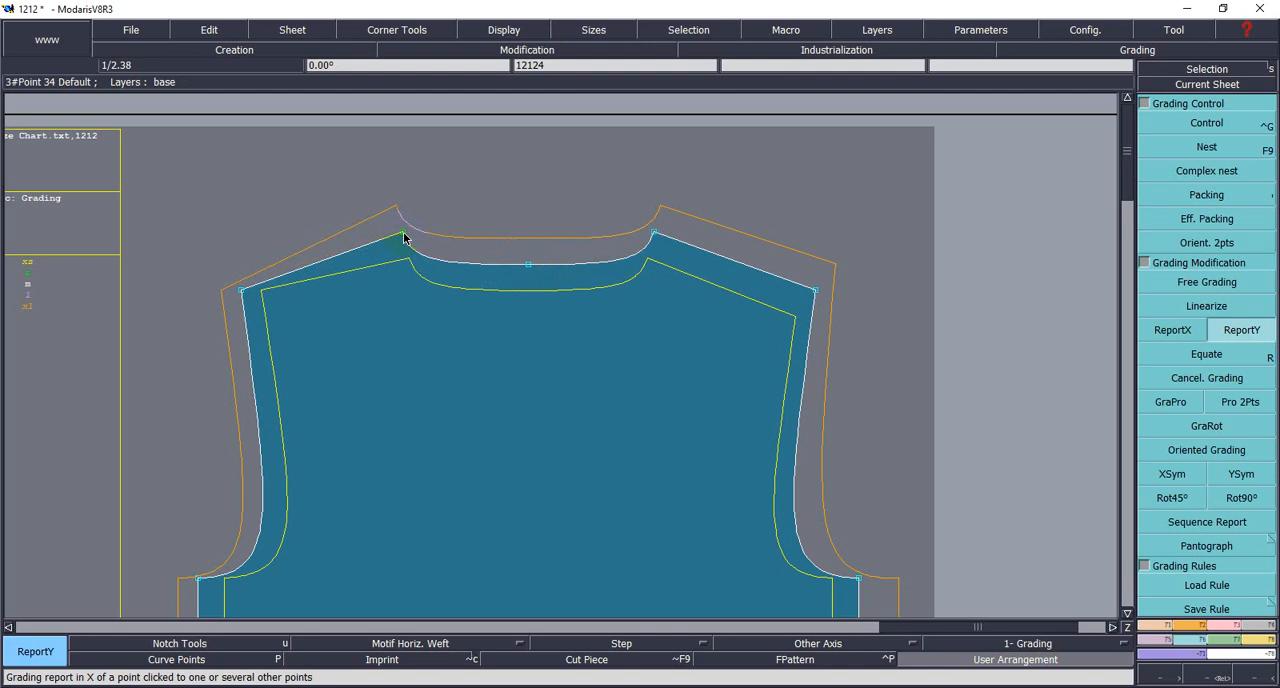
scroll(610, 342, "down", 1)
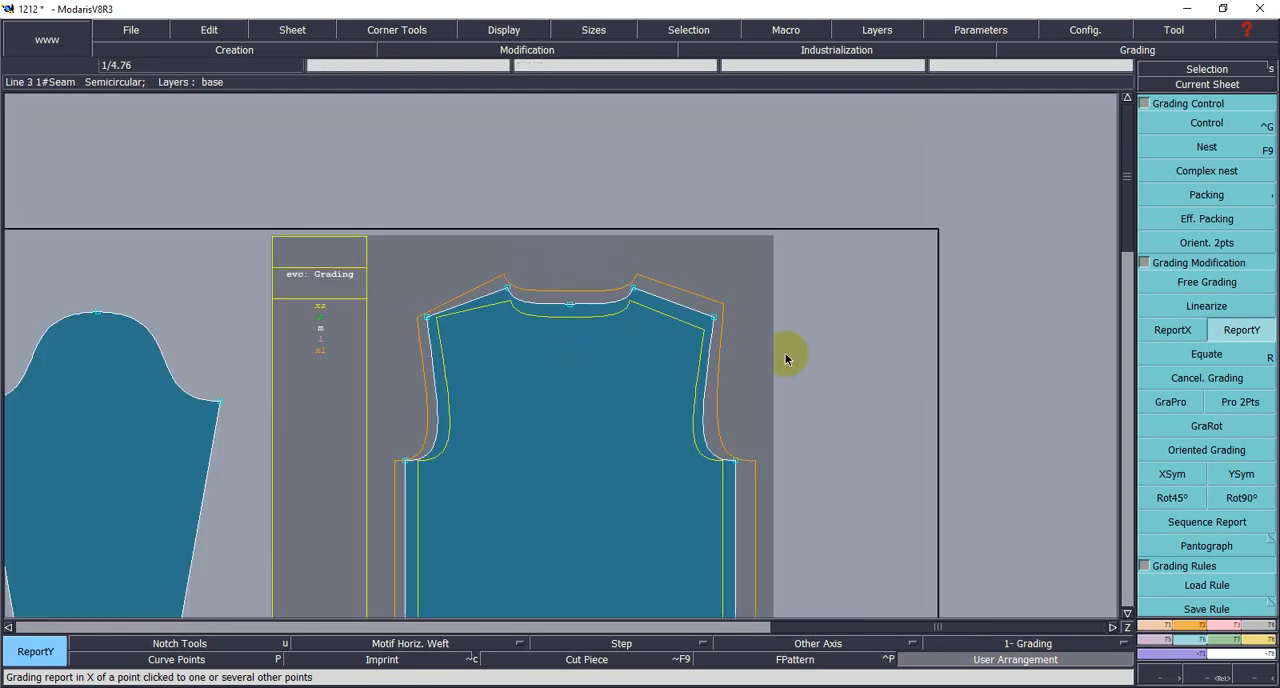
left_click(726, 324)
left_click(618, 329)
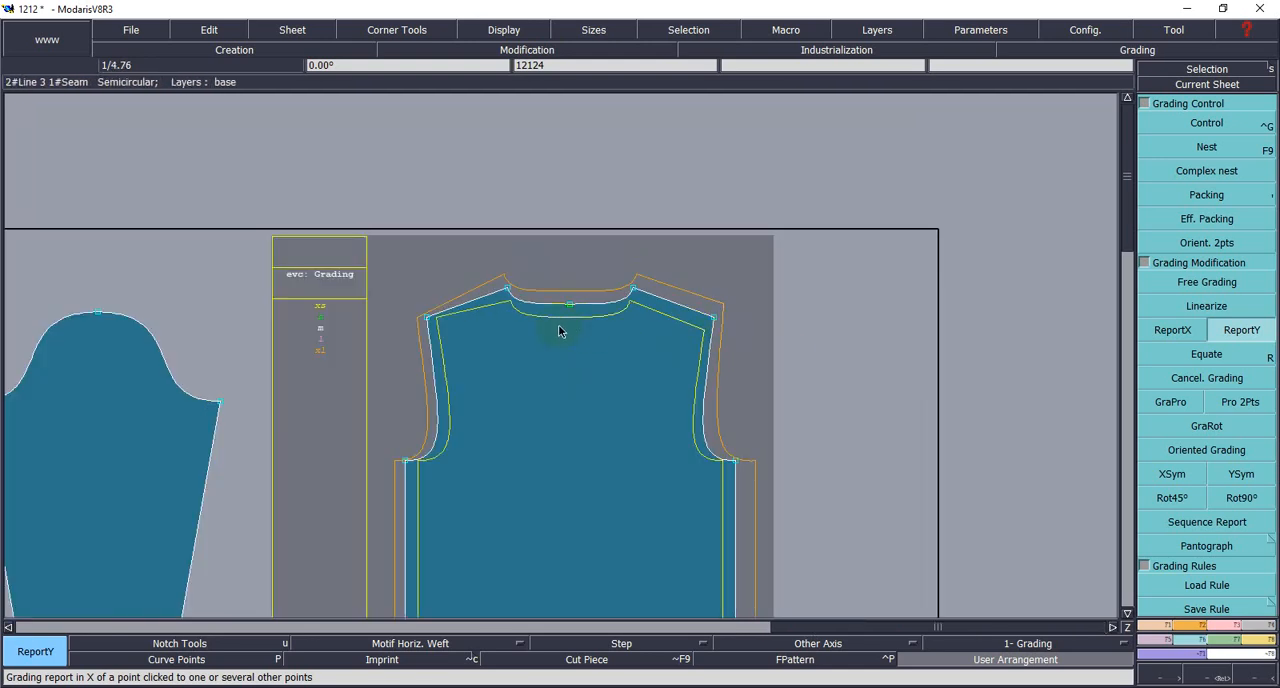
left_click(635, 289)
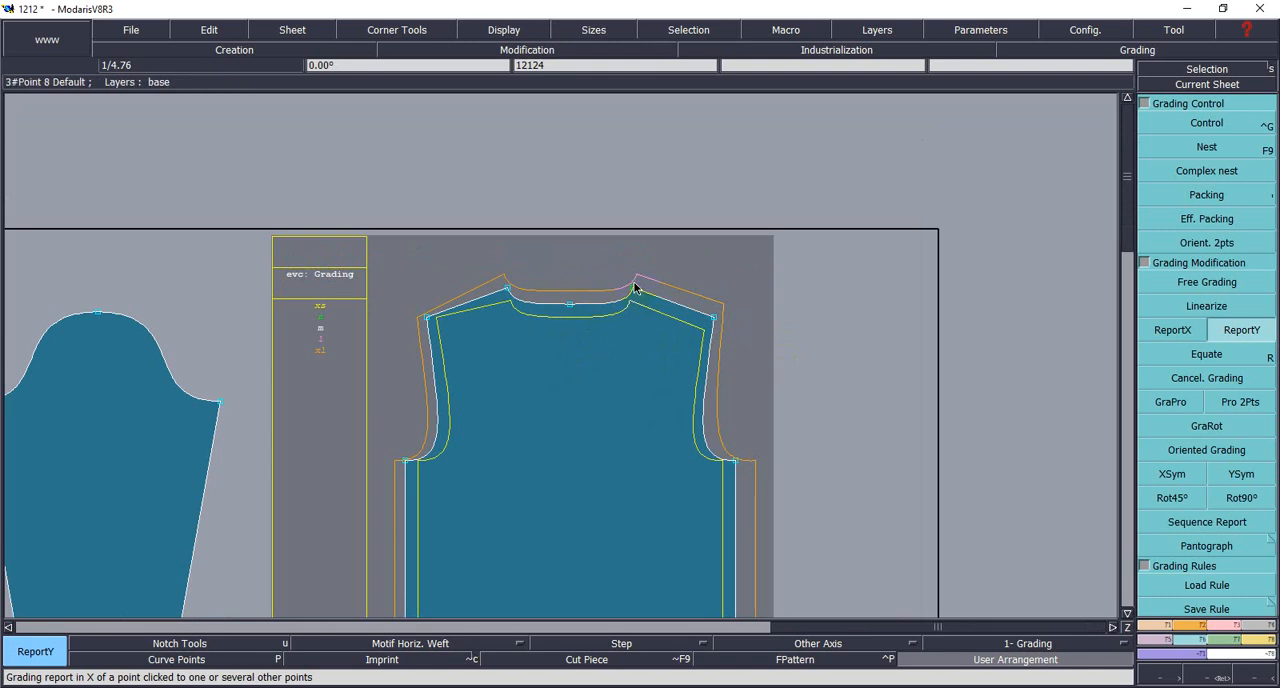
left_click(633, 317)
scroll(631, 308, "down", 1)
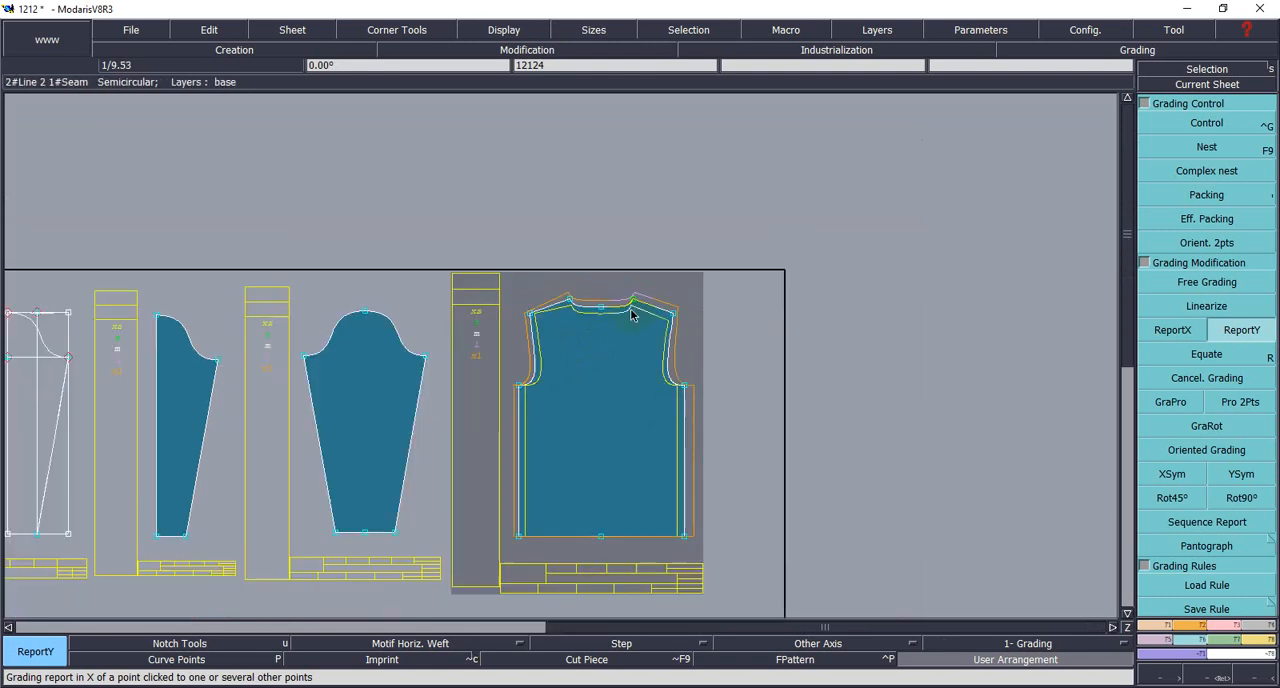
- Consult the measurement chart for the body length increments, and set the first ddy increment of the body's right hem corner to -1
key("alt+Tab")
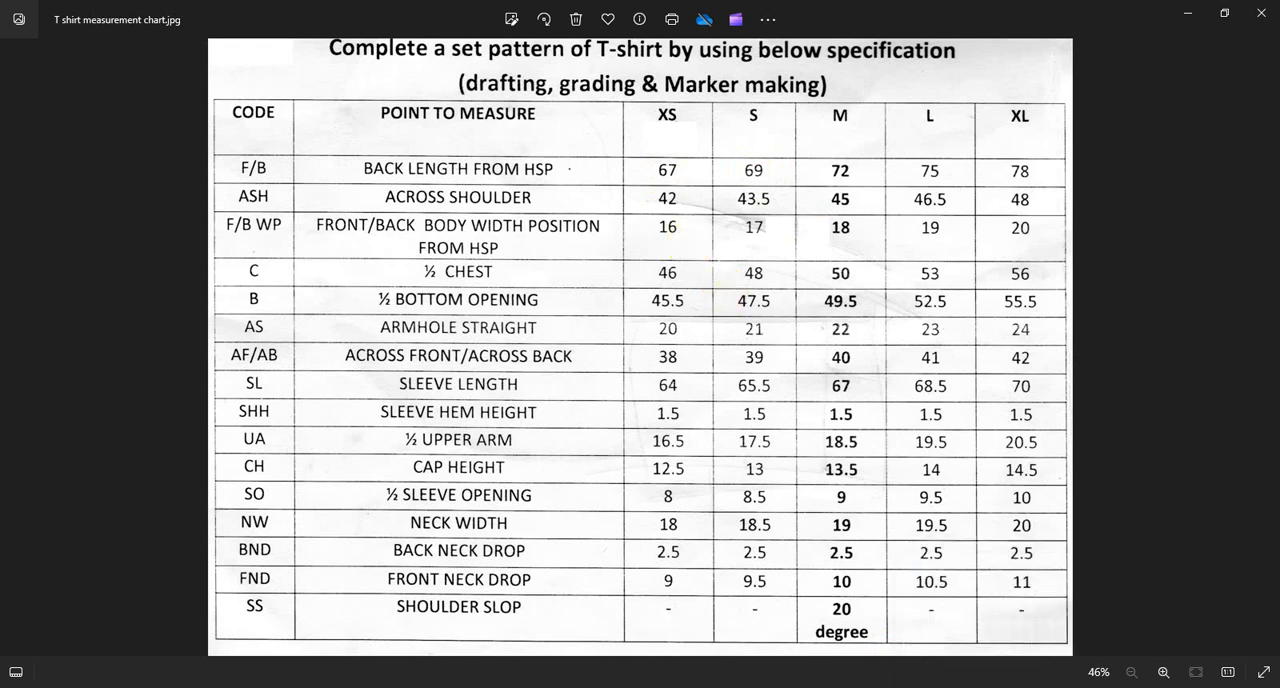
key("alt+Tab")
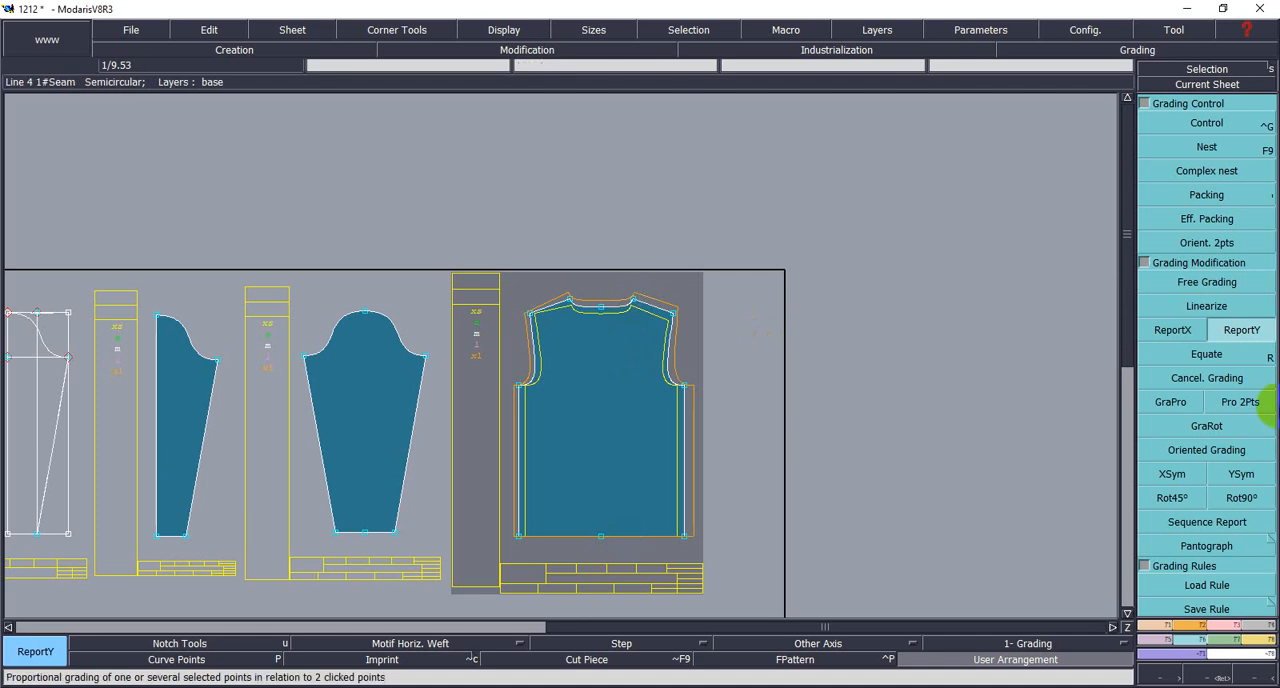
left_click(1208, 354)
left_click(1206, 124)
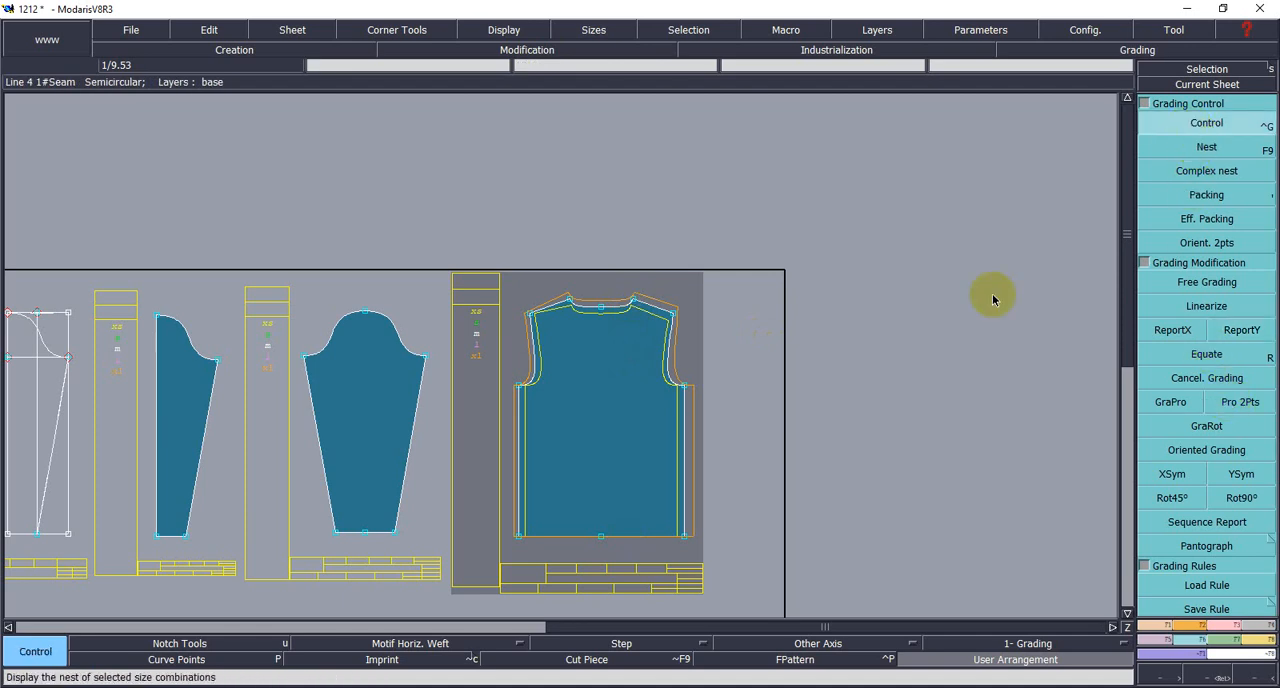
left_click(686, 537)
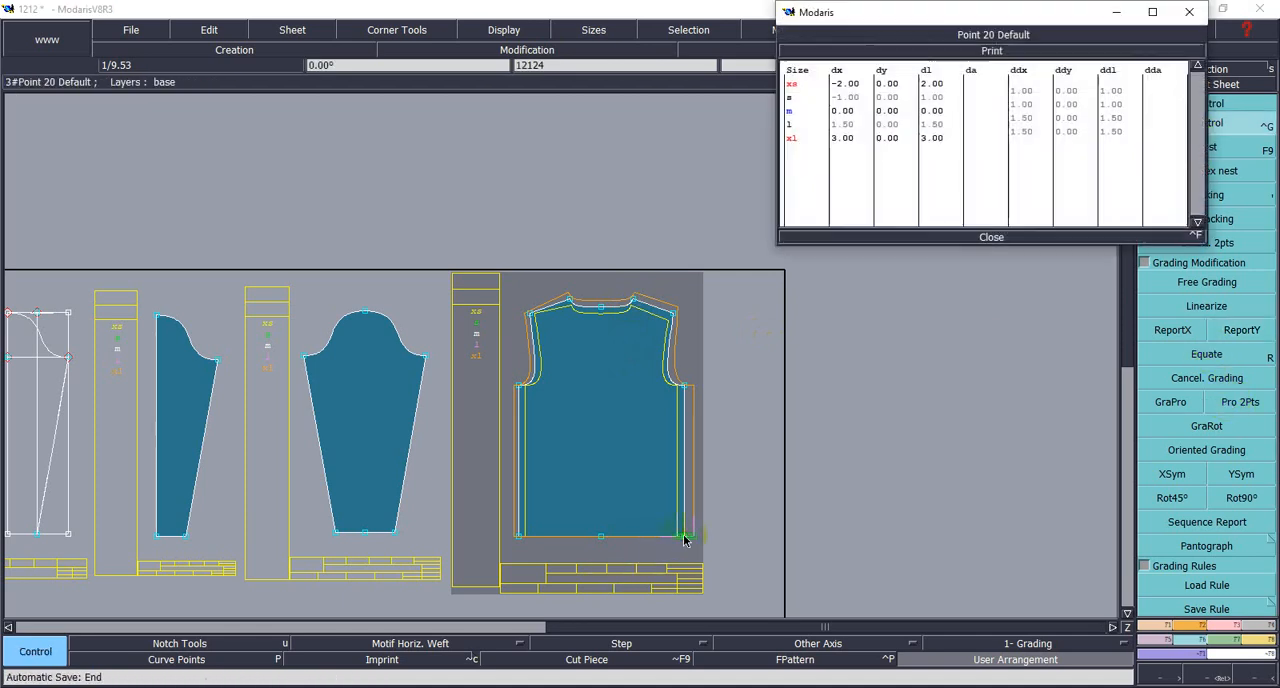
left_click(1050, 108)
left_click_drag(1060, 91, 1088, 133)
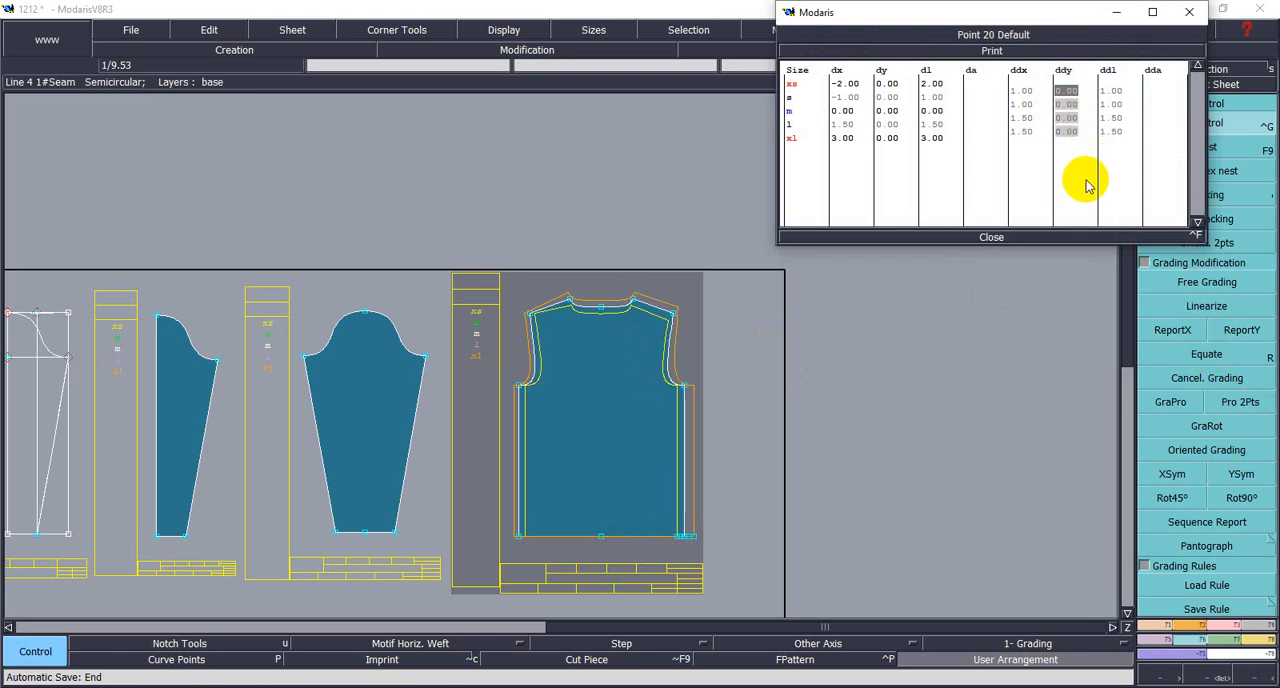
left_click(1071, 93)
left_click_drag(1071, 93, 1078, 100)
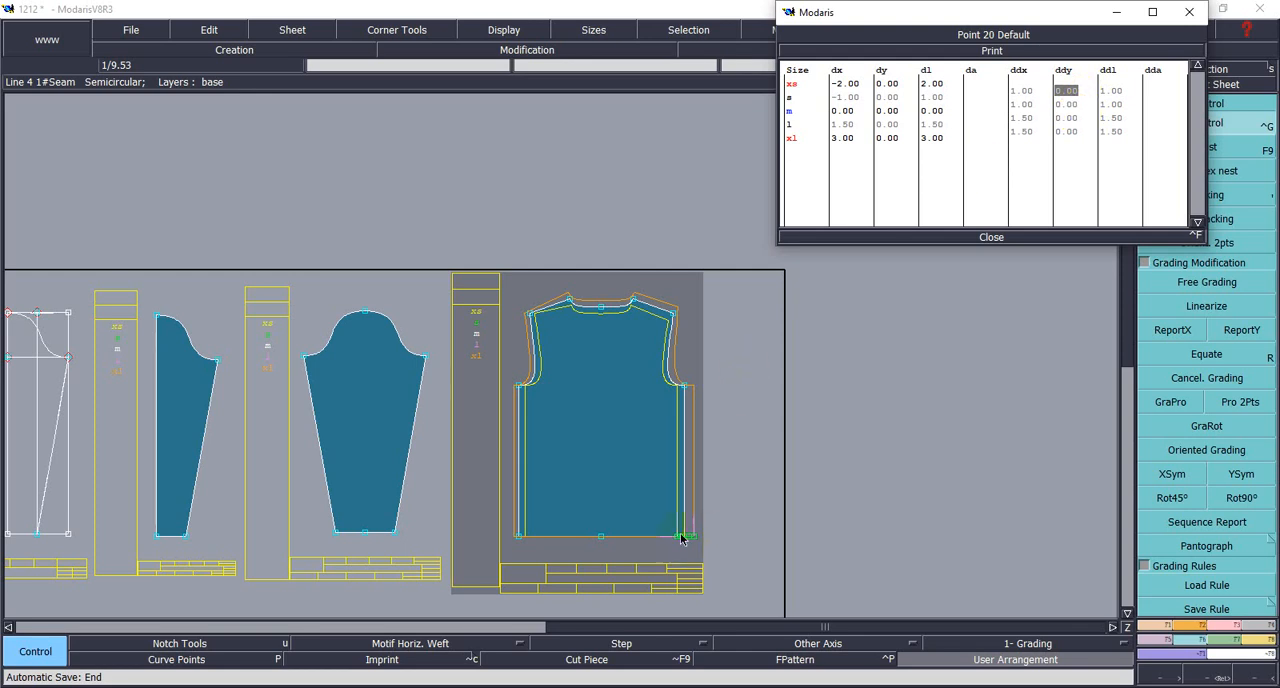
type("-1")
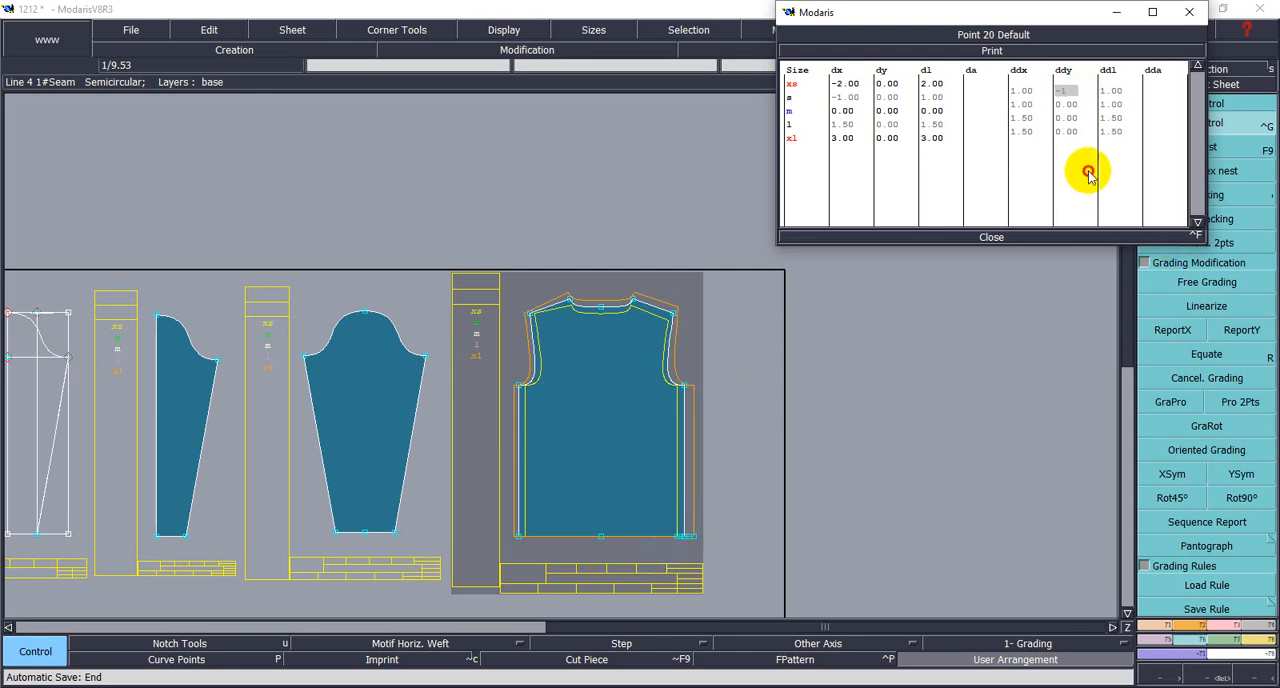
key("Return")
- Set the remaining three ddy increments of the body's right hem corner to -2, and close the grading table
left_click(1070, 105)
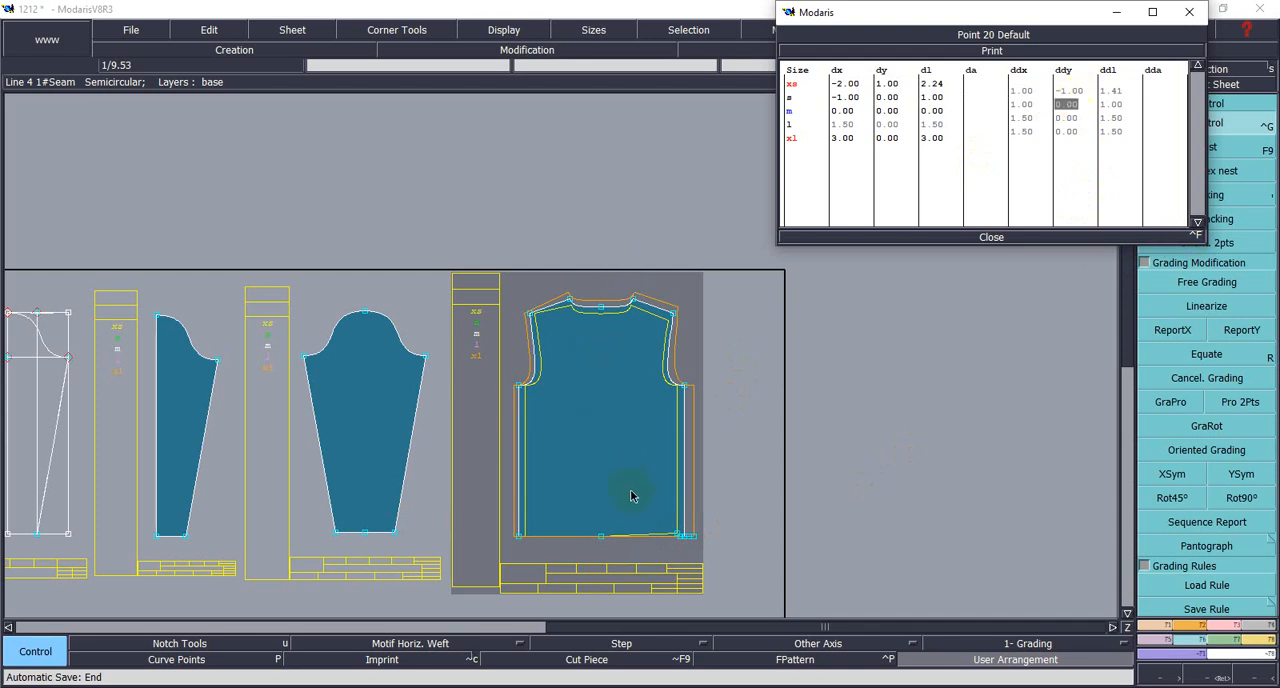
type("-2")
left_click(1060, 119)
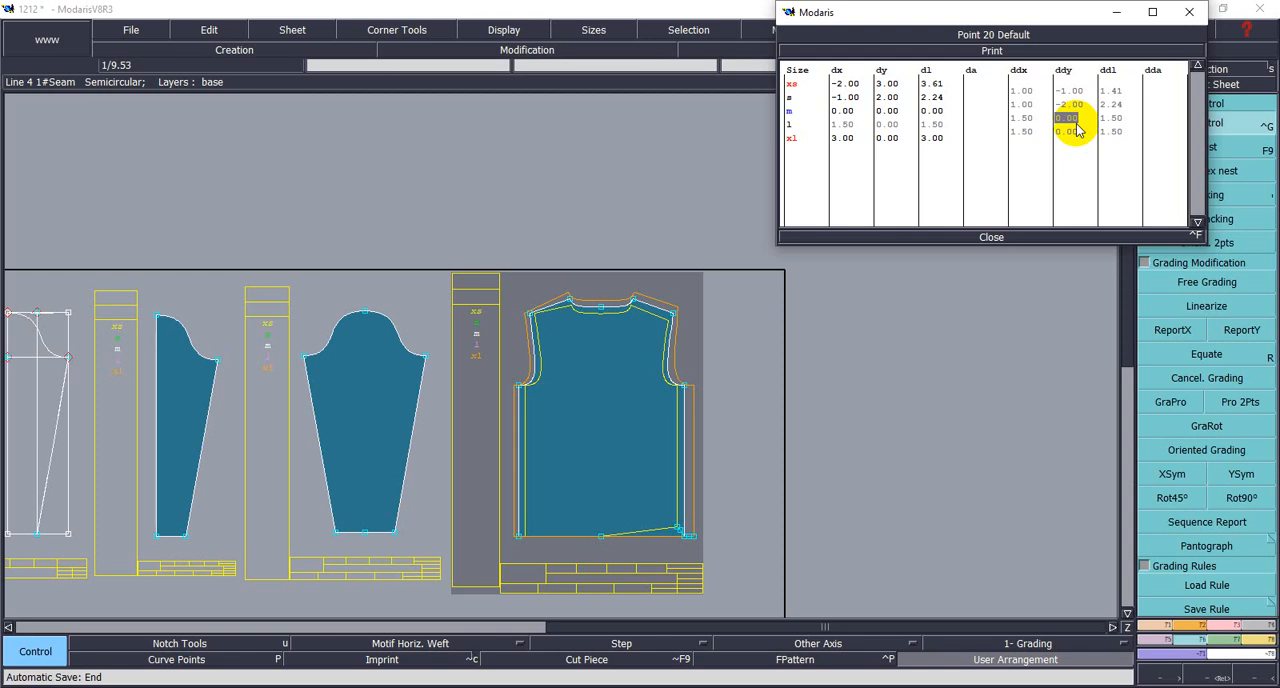
type("-2")
key("Return")
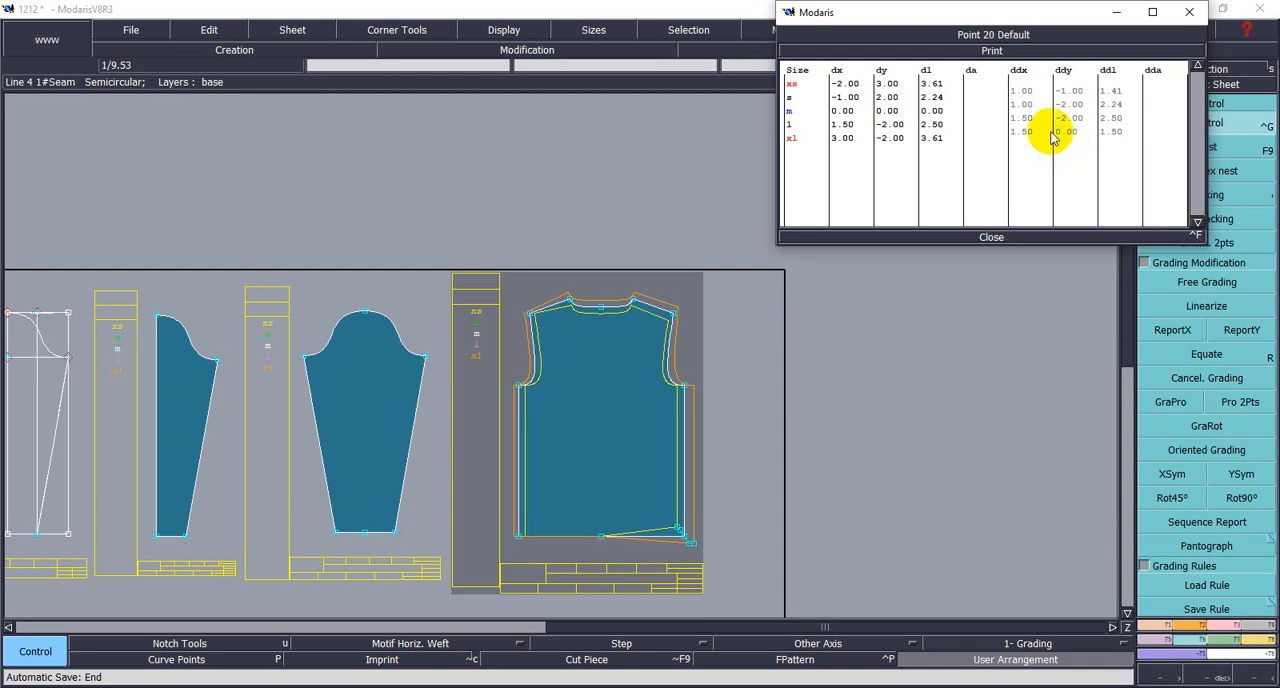
left_click(1068, 134)
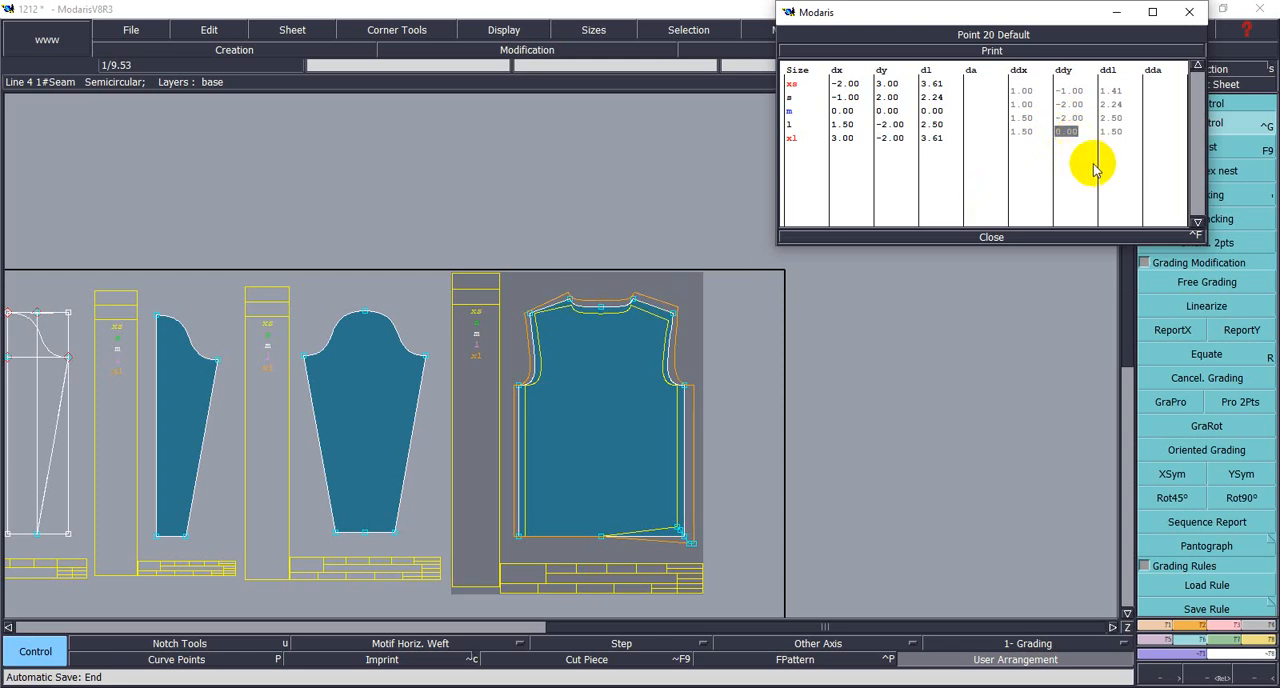
type("-2")
key("Return")
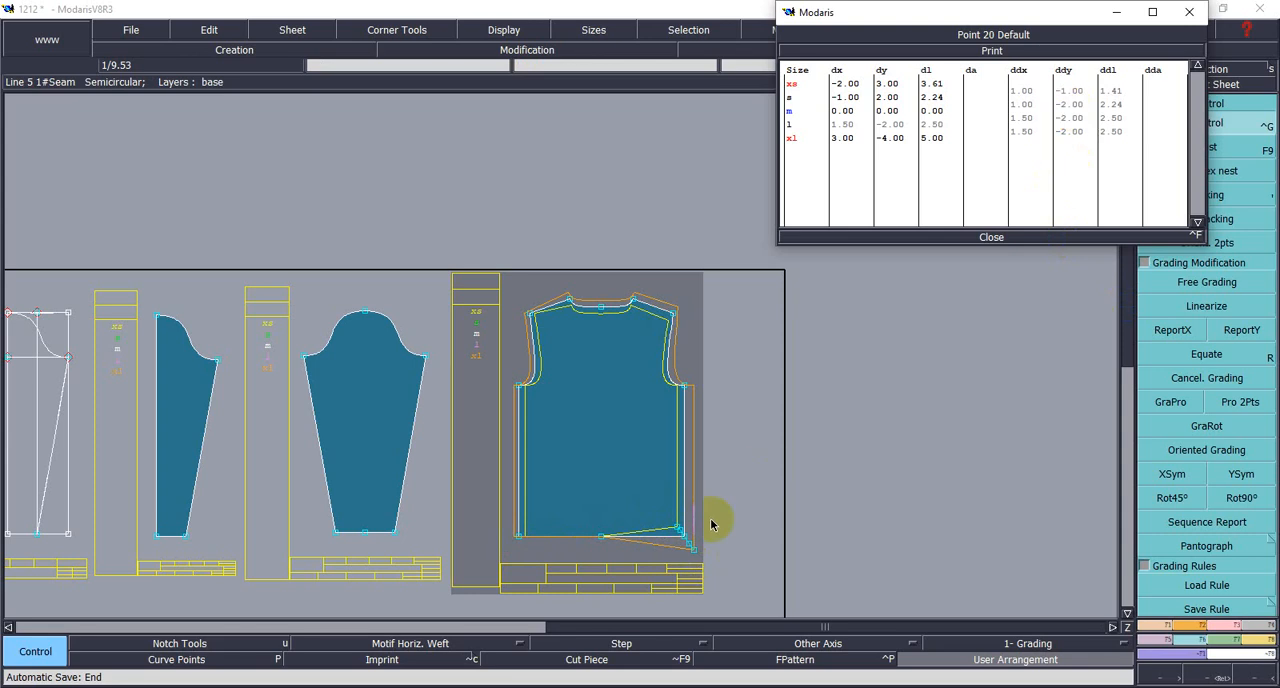
left_click(1001, 236)
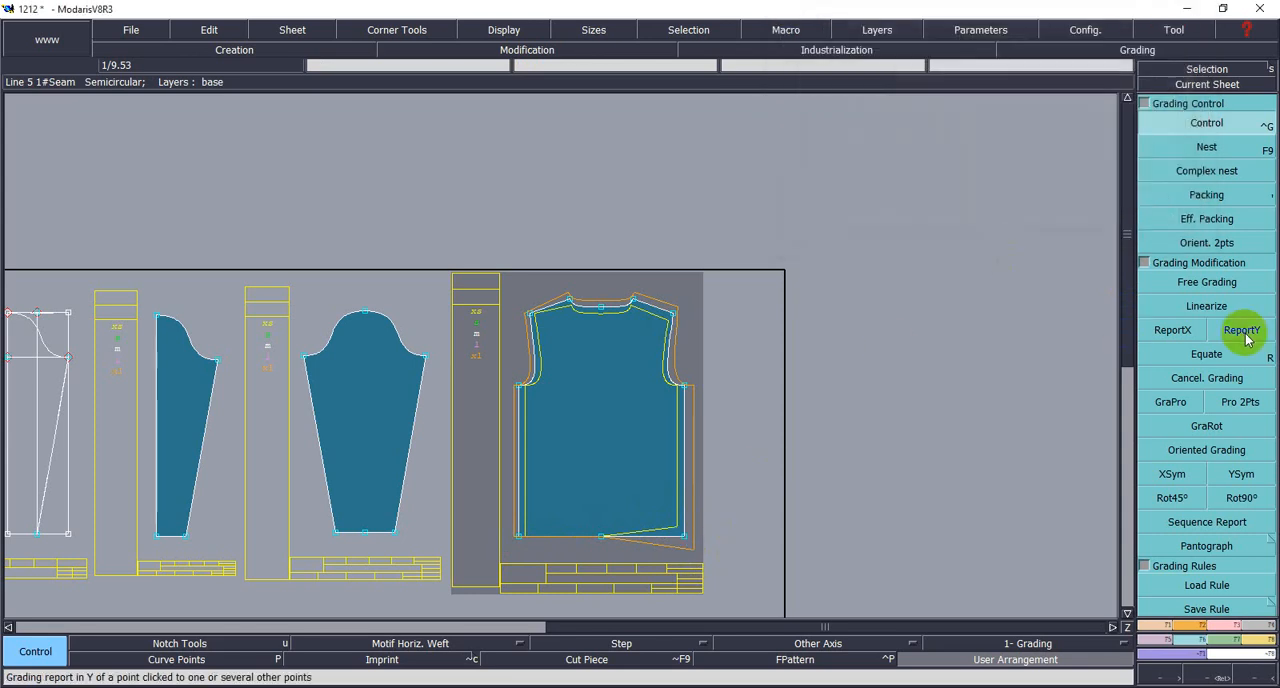
- Copy the right hem corner's Y grading to the center hem point and the left hem corner using ReportY
left_click(1242, 331)
left_click(600, 537)
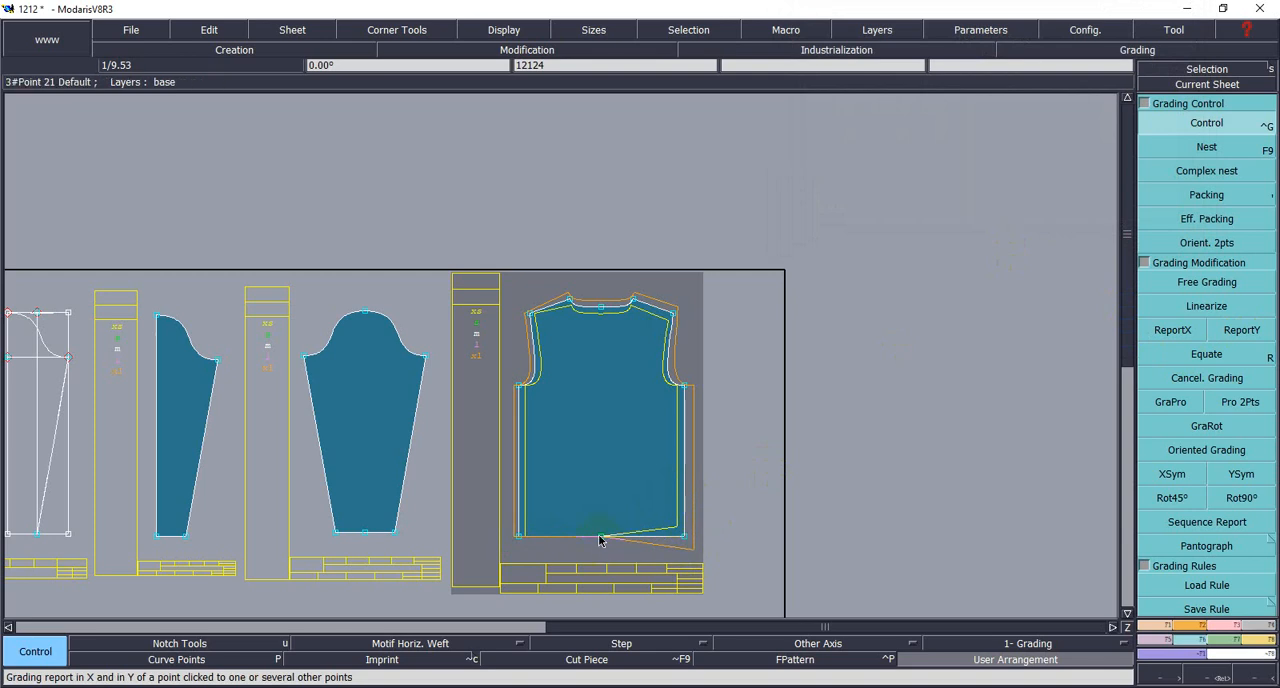
left_click(1240, 331)
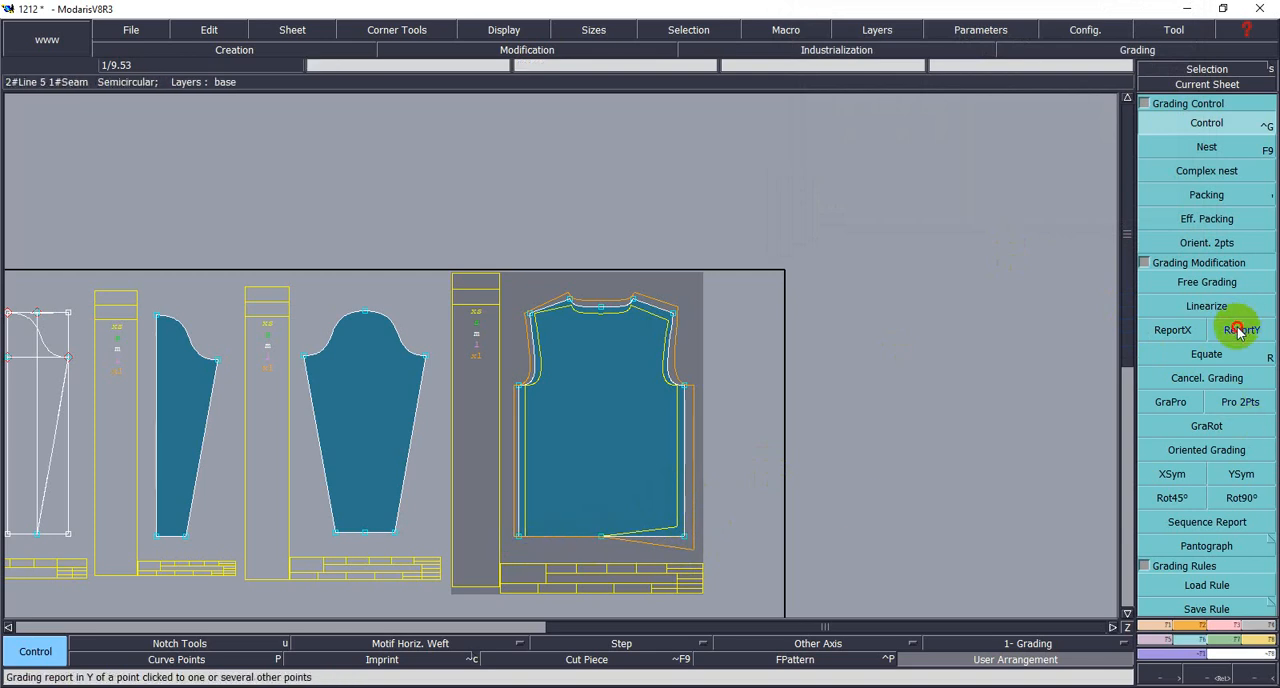
left_click(681, 541)
left_click(600, 538)
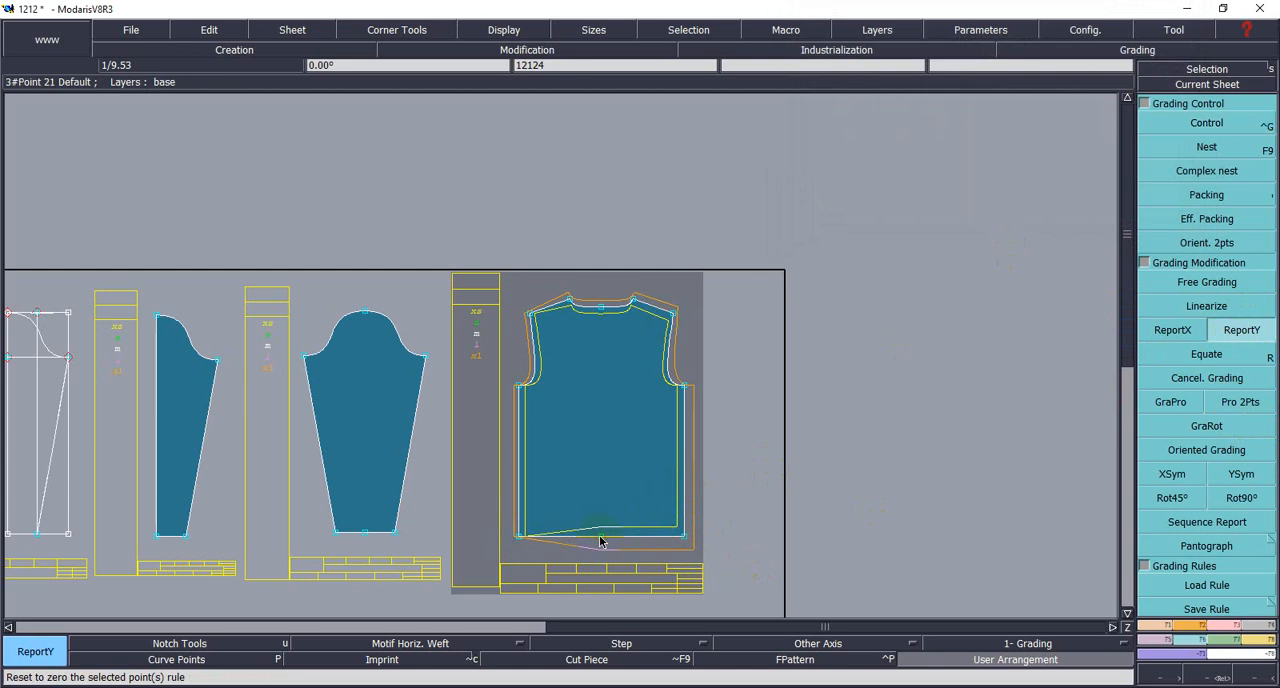
left_click(518, 537)
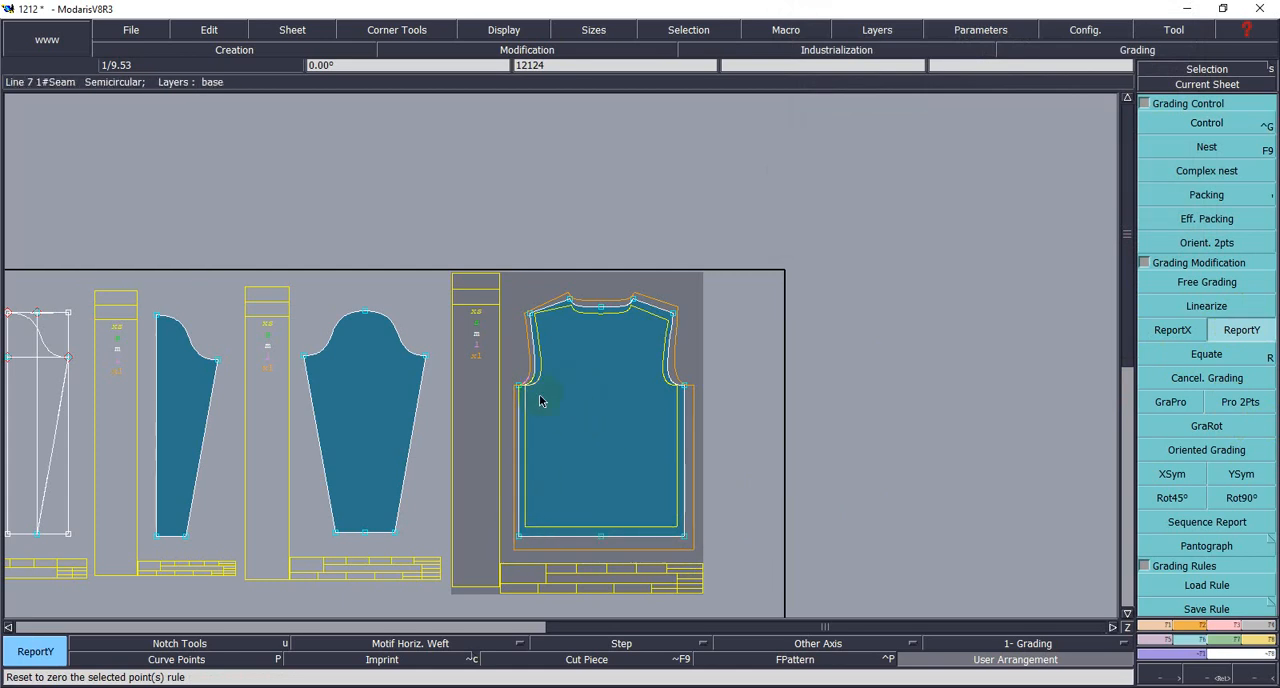
- Copy the right shoulder tip's Y grading to the left shoulder tip using ReportY
scroll(562, 352, "up", 2)
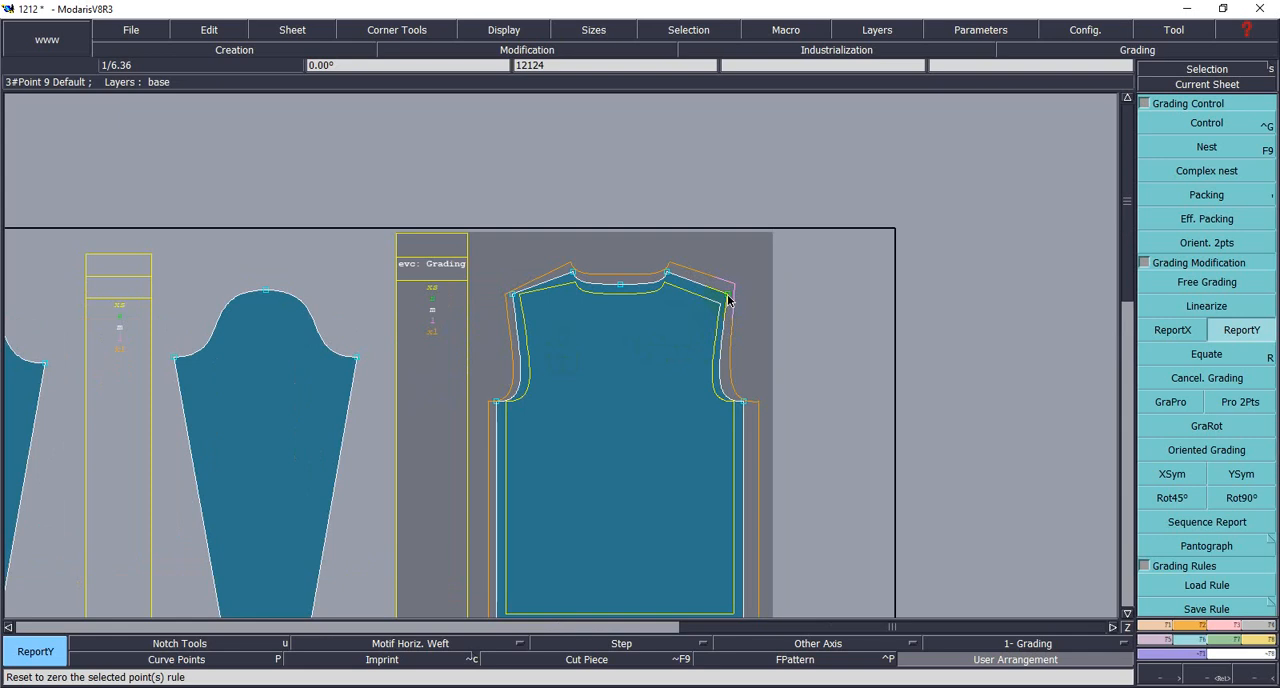
left_click(1242, 338)
left_click(794, 319)
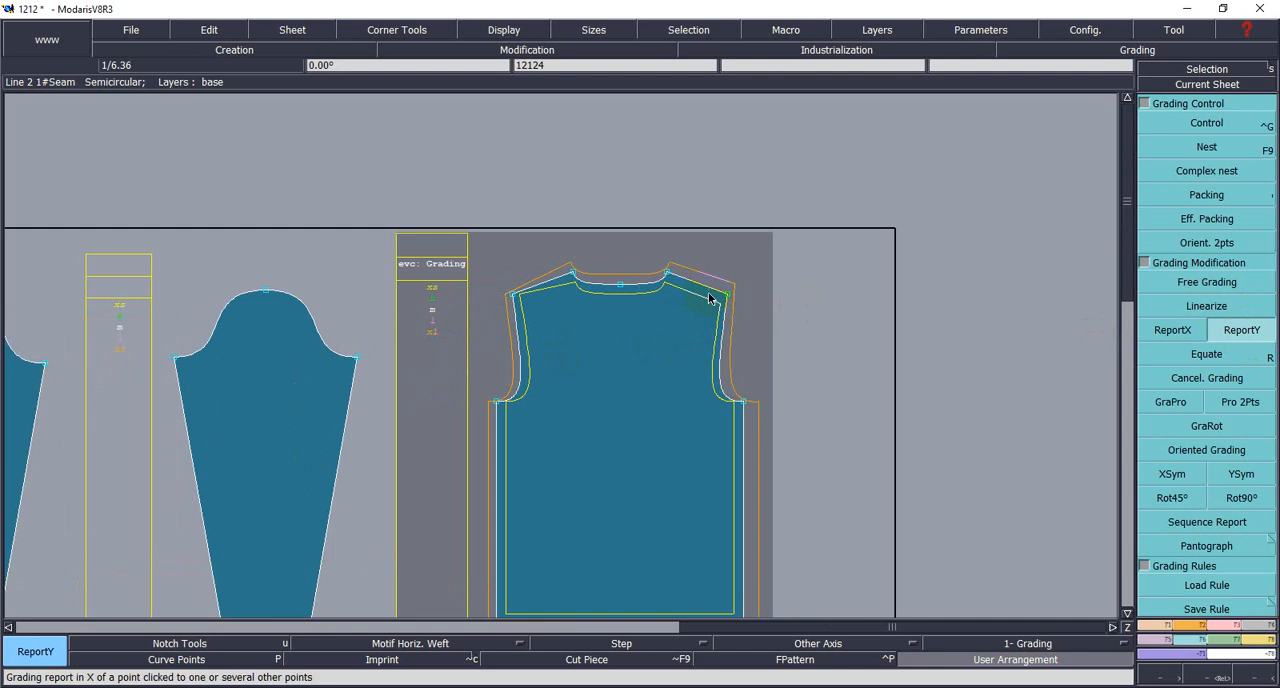
left_click(511, 296)
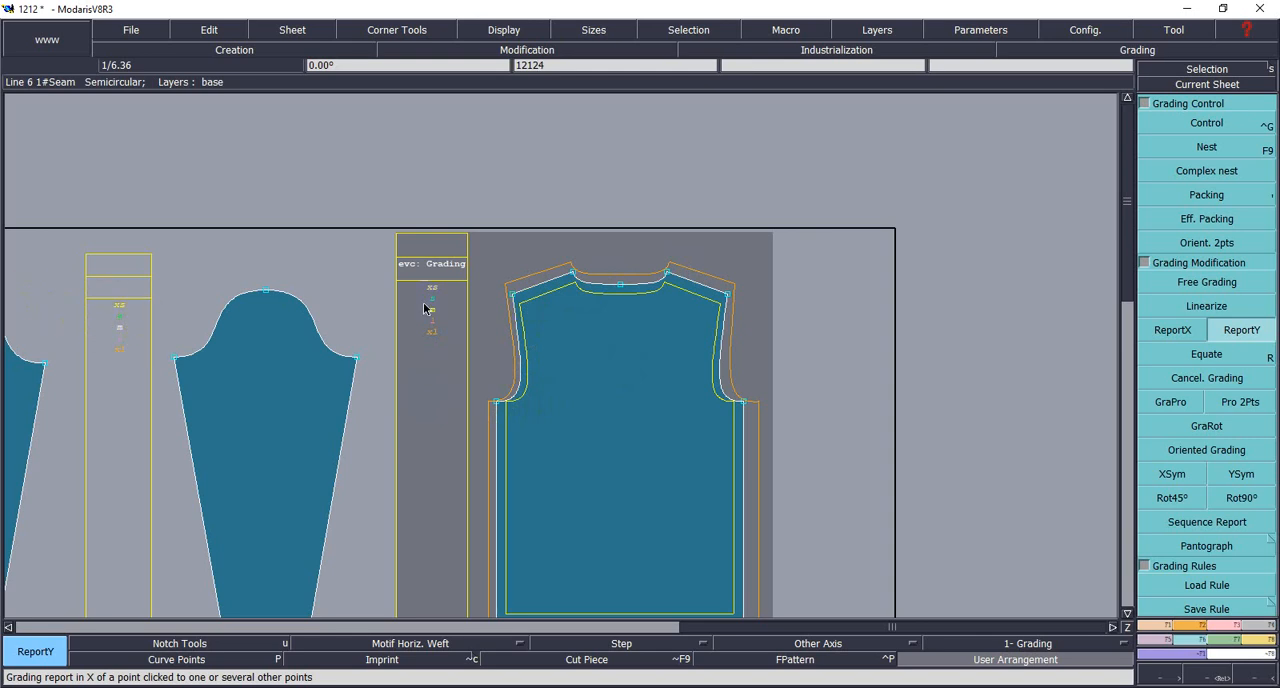
- Select all sizes from XS to XL on the graded body's sheet and display their nest
left_click_drag(417, 281, 450, 340)
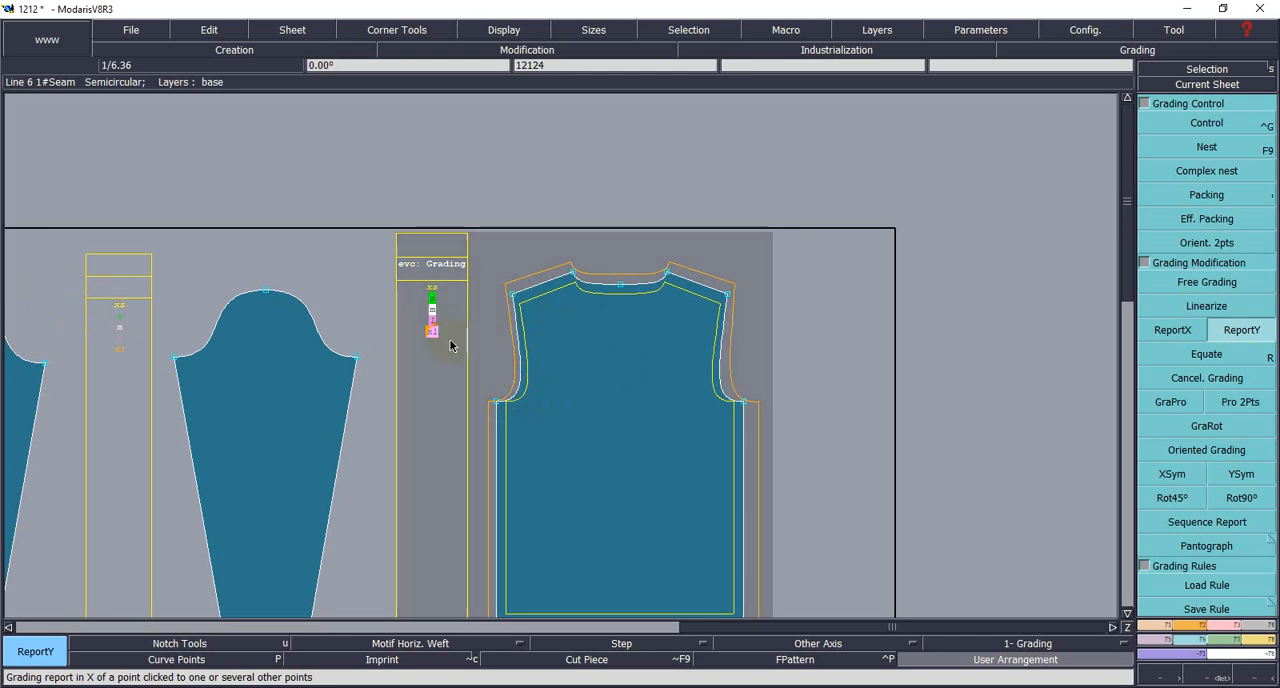
left_click_drag(412, 282, 457, 357)
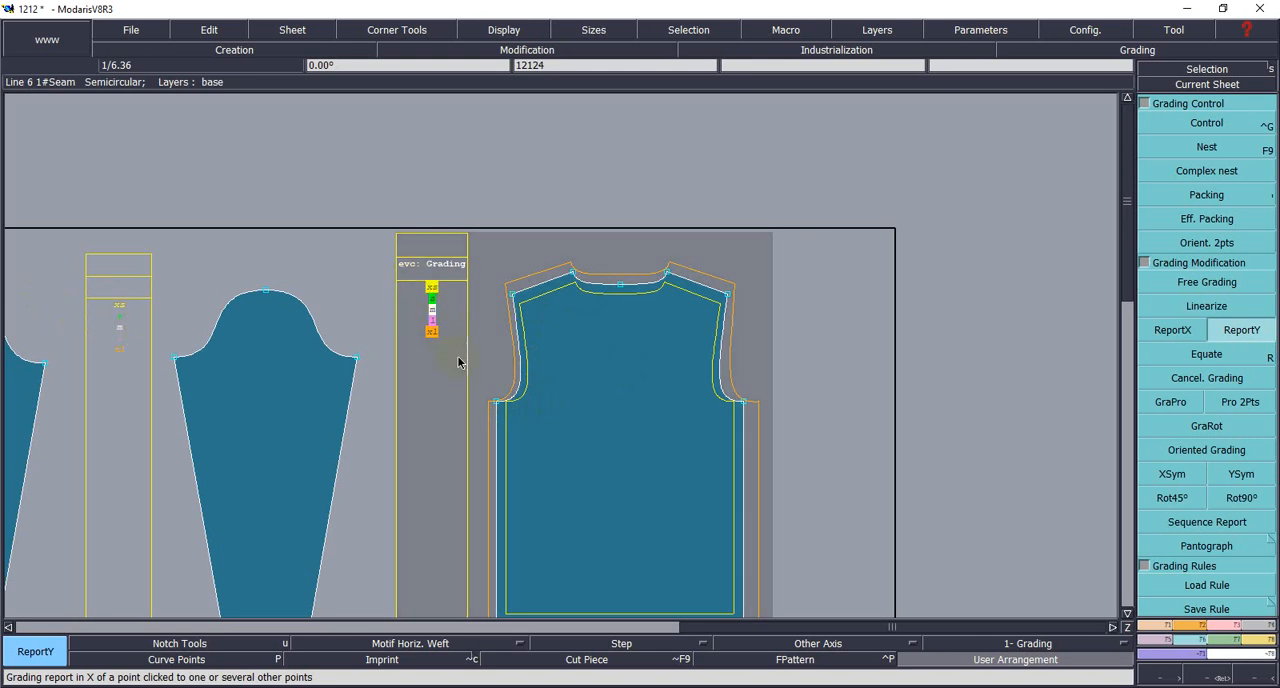
key("F9")
key("F9")
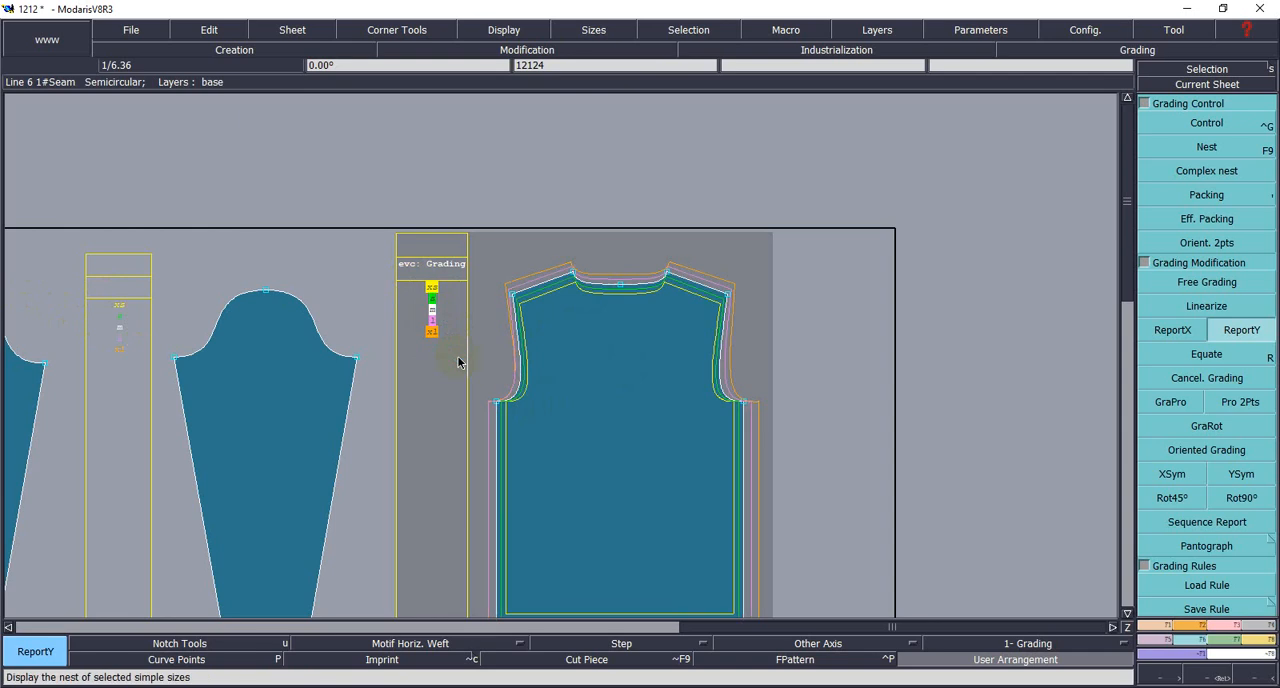
key("F12")
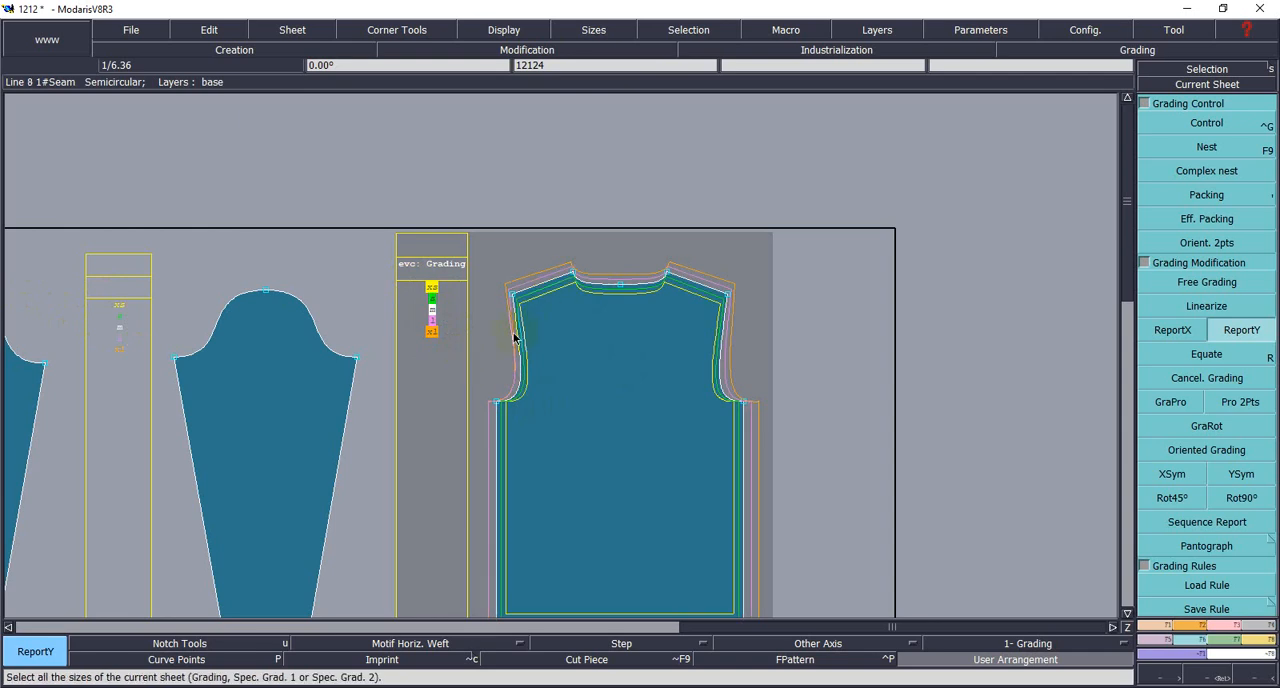
- Examine the nested XS to XL outlines around the body's neckline, shoulders, armholes and hem
left_click(437, 296)
left_click(438, 296)
left_click(432, 298)
scroll(530, 299, "up", 6)
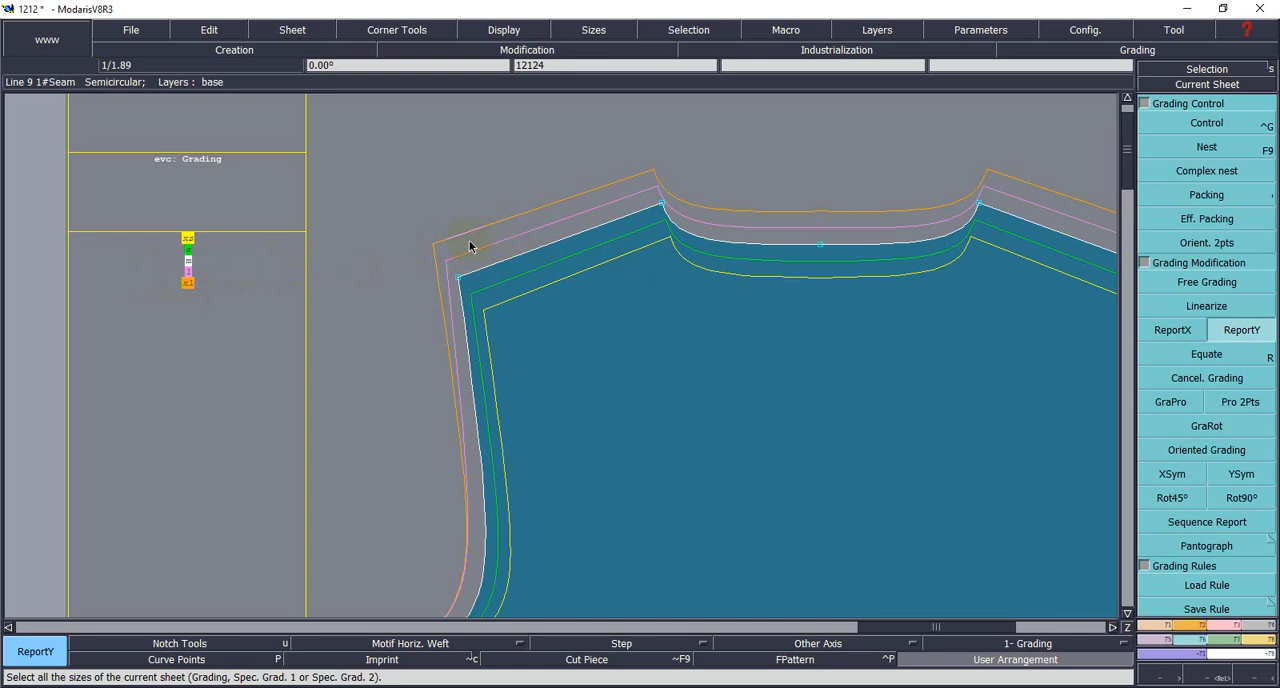
scroll(471, 241, "down", 2)
scroll(590, 348, "up", 1)
scroll(589, 348, "down", 1)
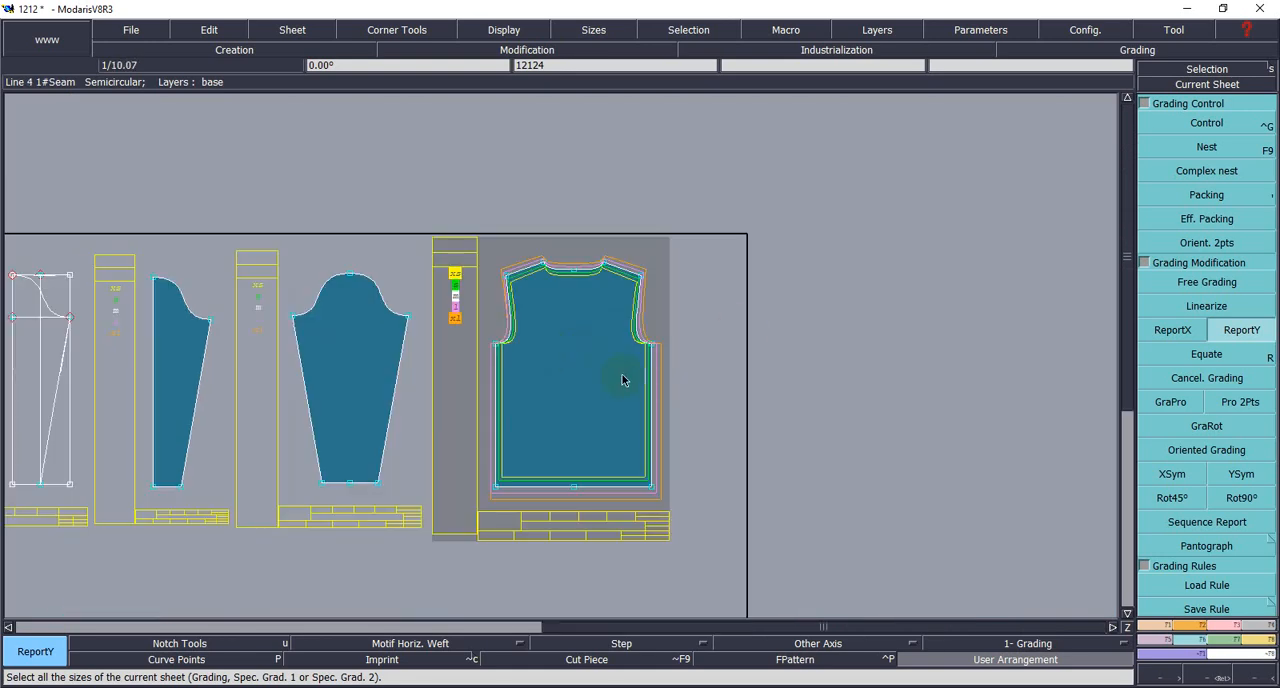
scroll(622, 377, "down", 1)
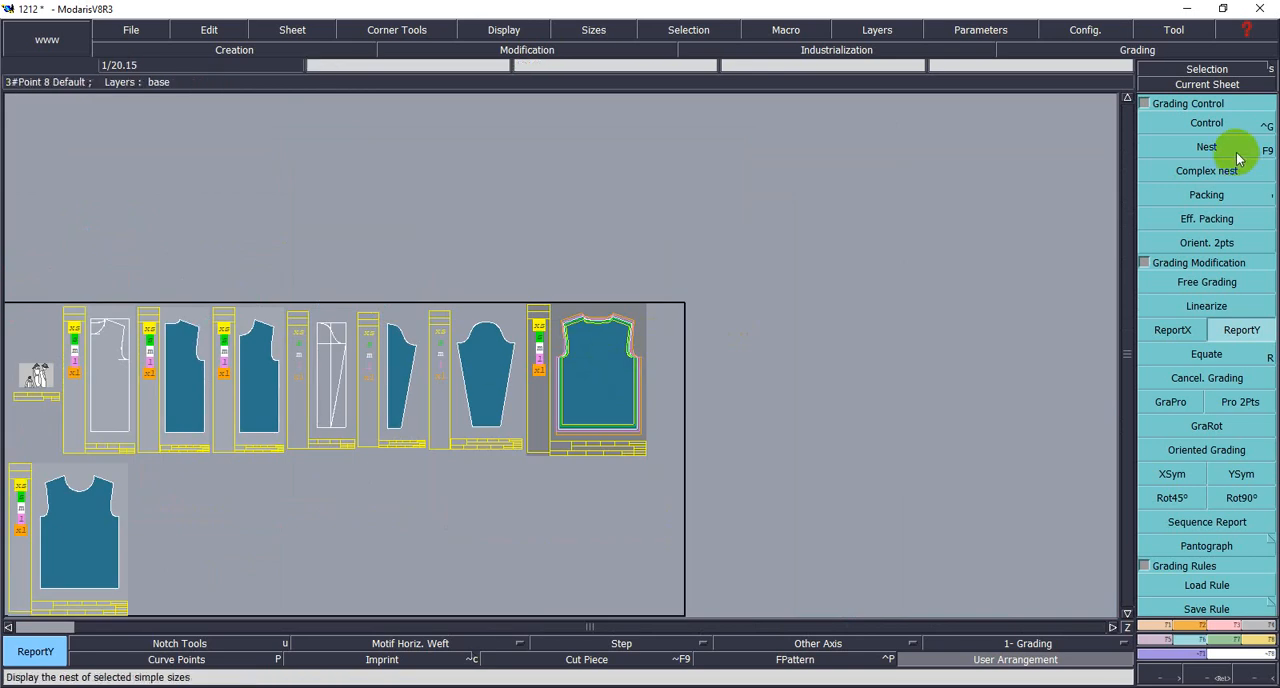
- Make the ungraded front body with the deeper neckline the current sheet and inspect it
left_click(1203, 86)
left_click(86, 531)
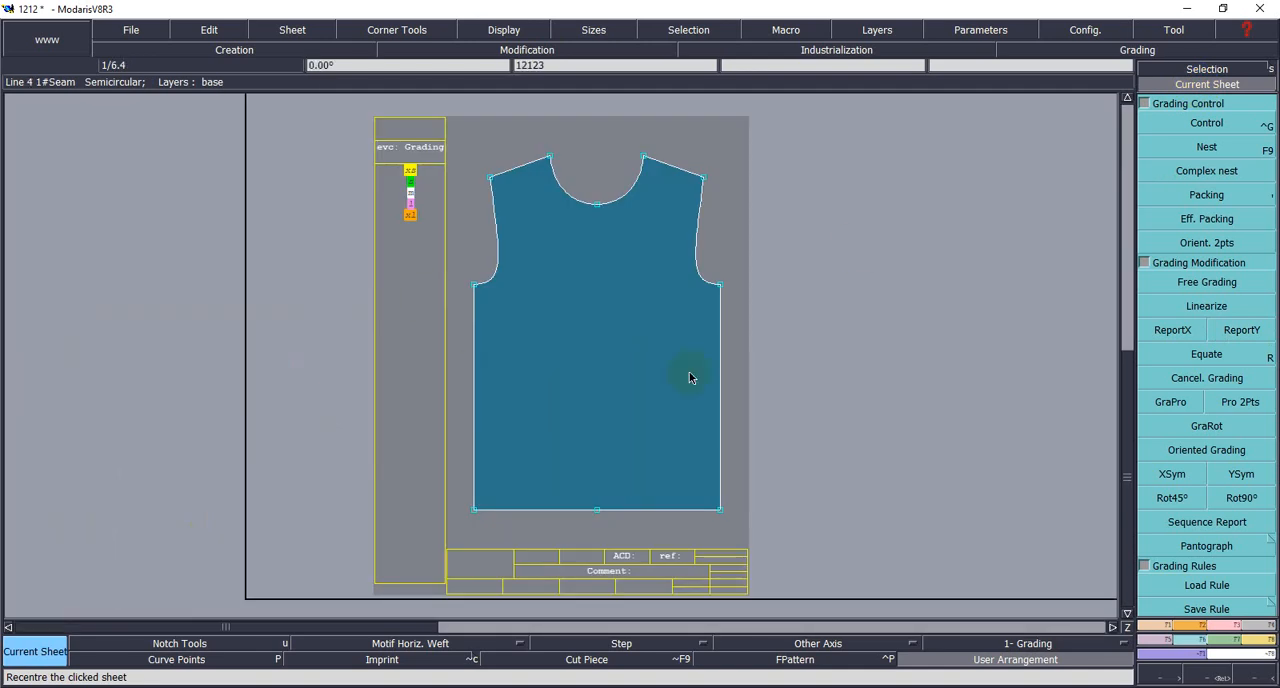
left_click(1169, 404)
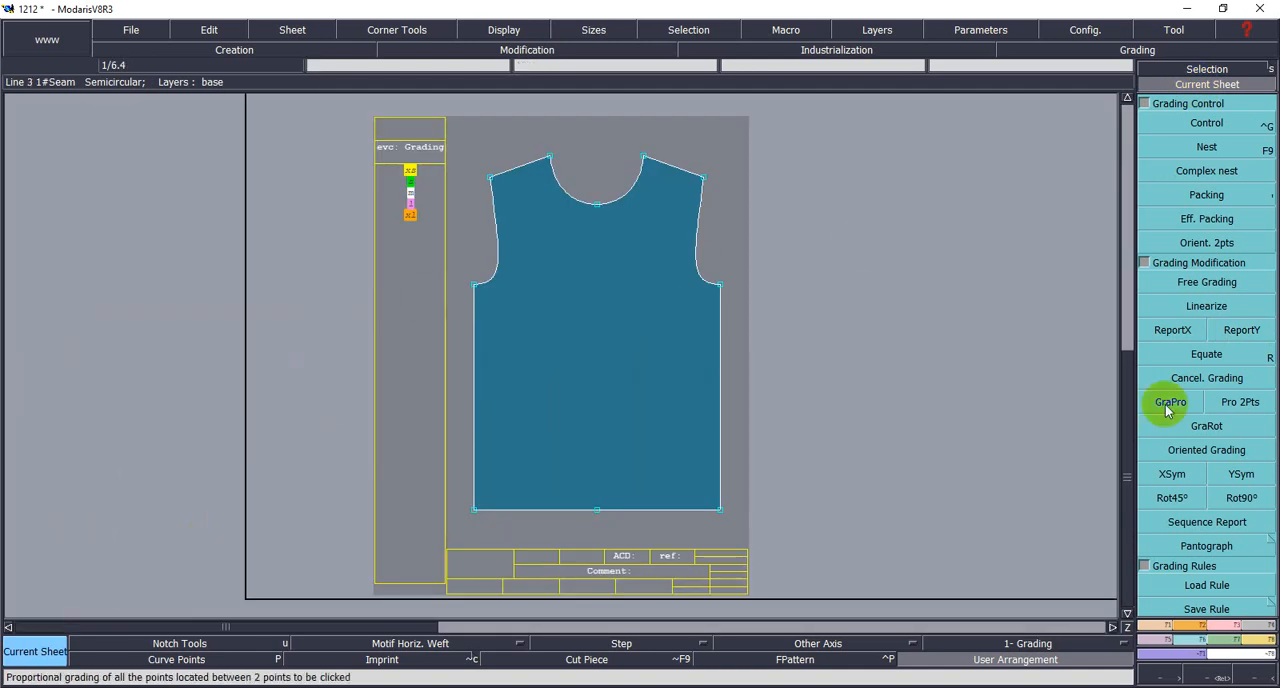
scroll(523, 379, "down", 1)
scroll(979, 238, "down", 1)
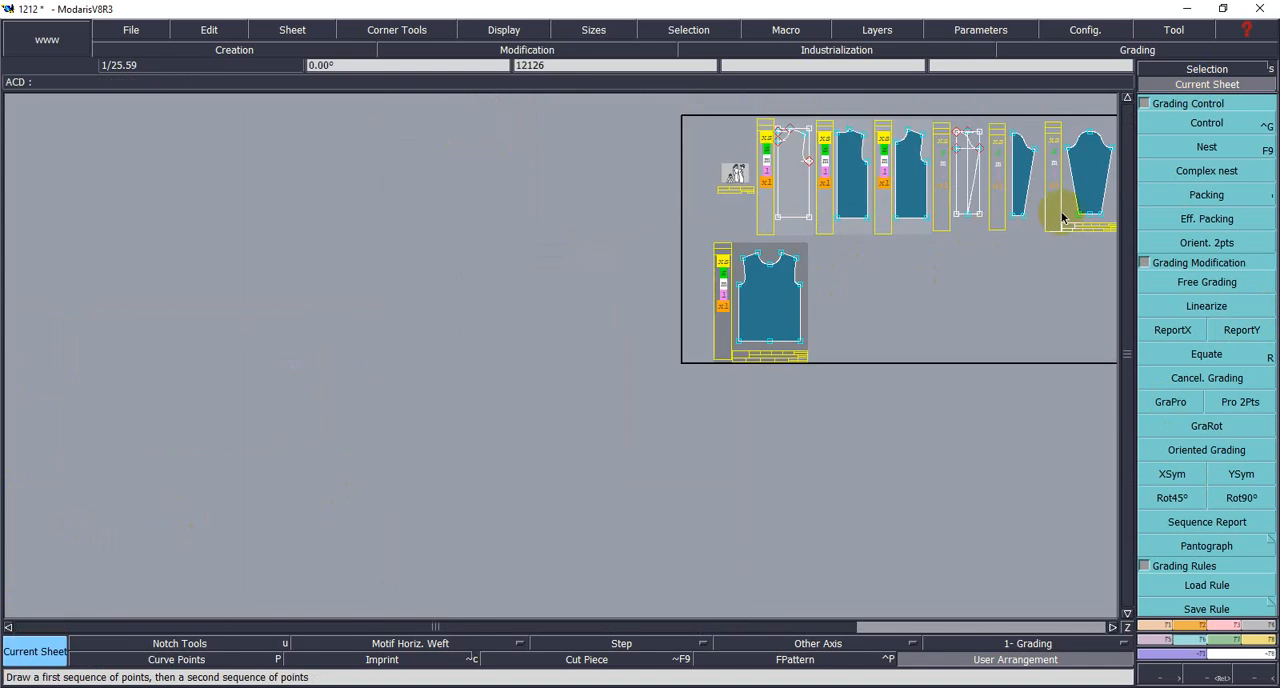
scroll(806, 323, "down", 1)
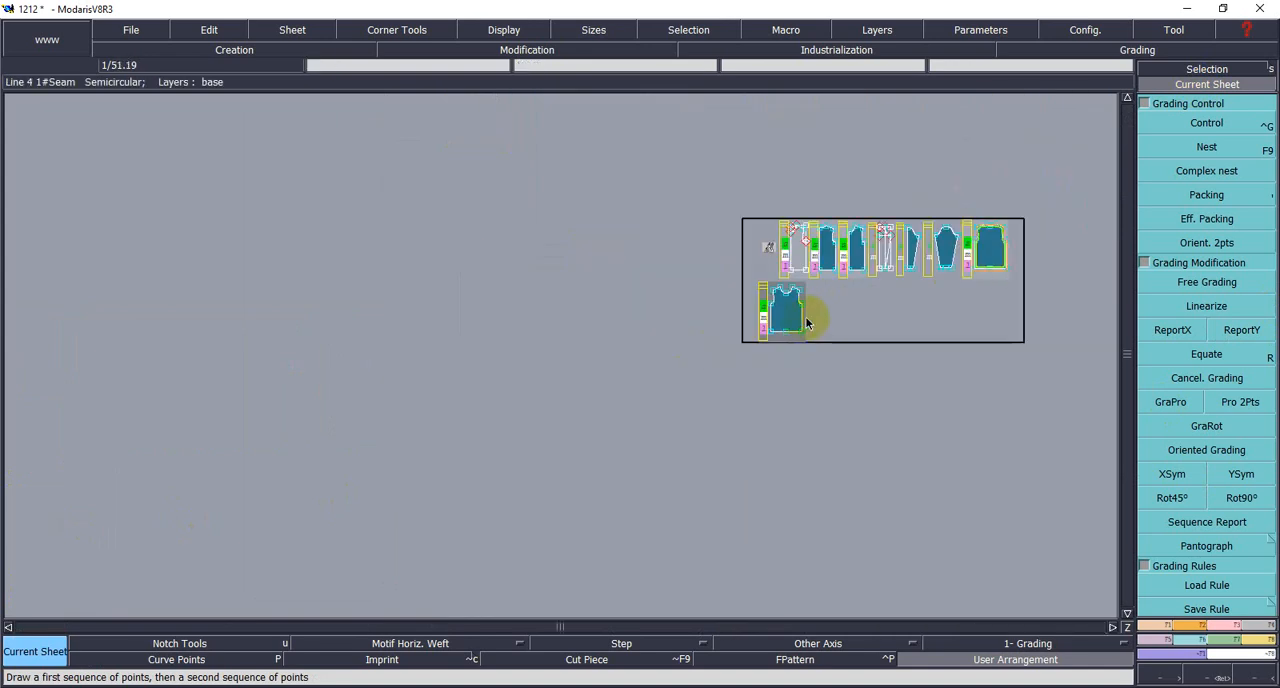
- Examine the nested size outlines of the graded body, especially at the lower right hem corner
left_click(1220, 679)
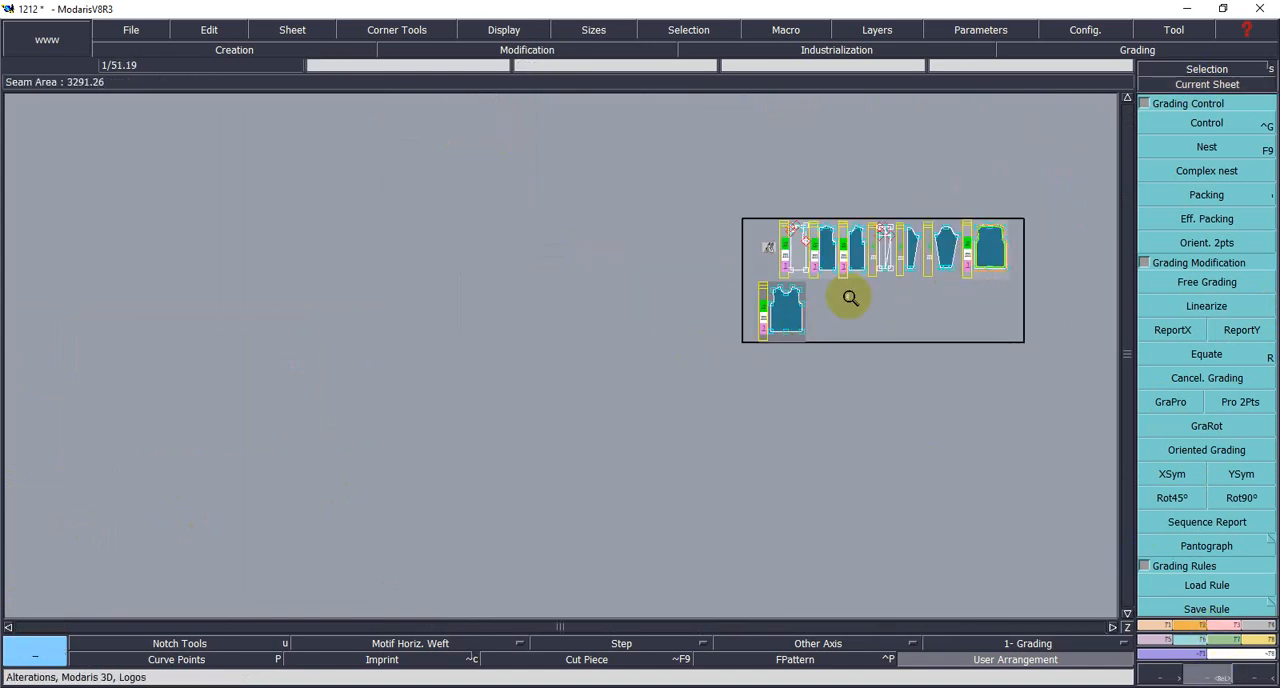
left_click_drag(700, 177, 1044, 409)
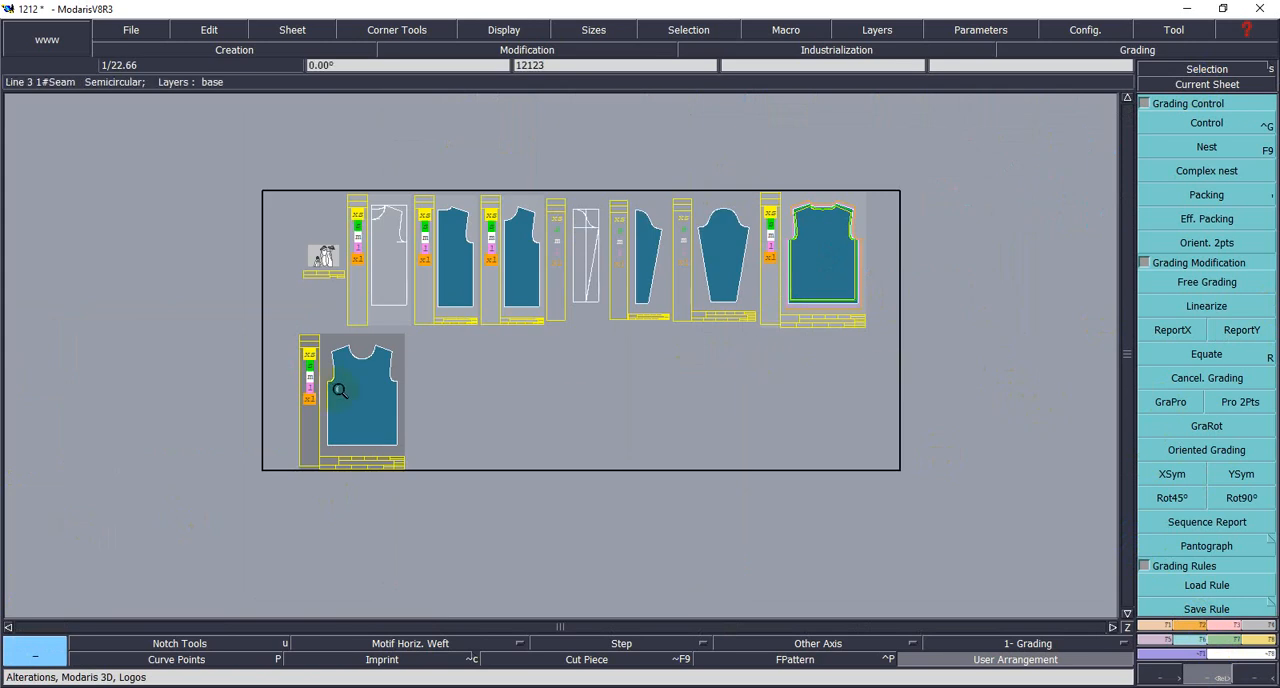
left_click(838, 275)
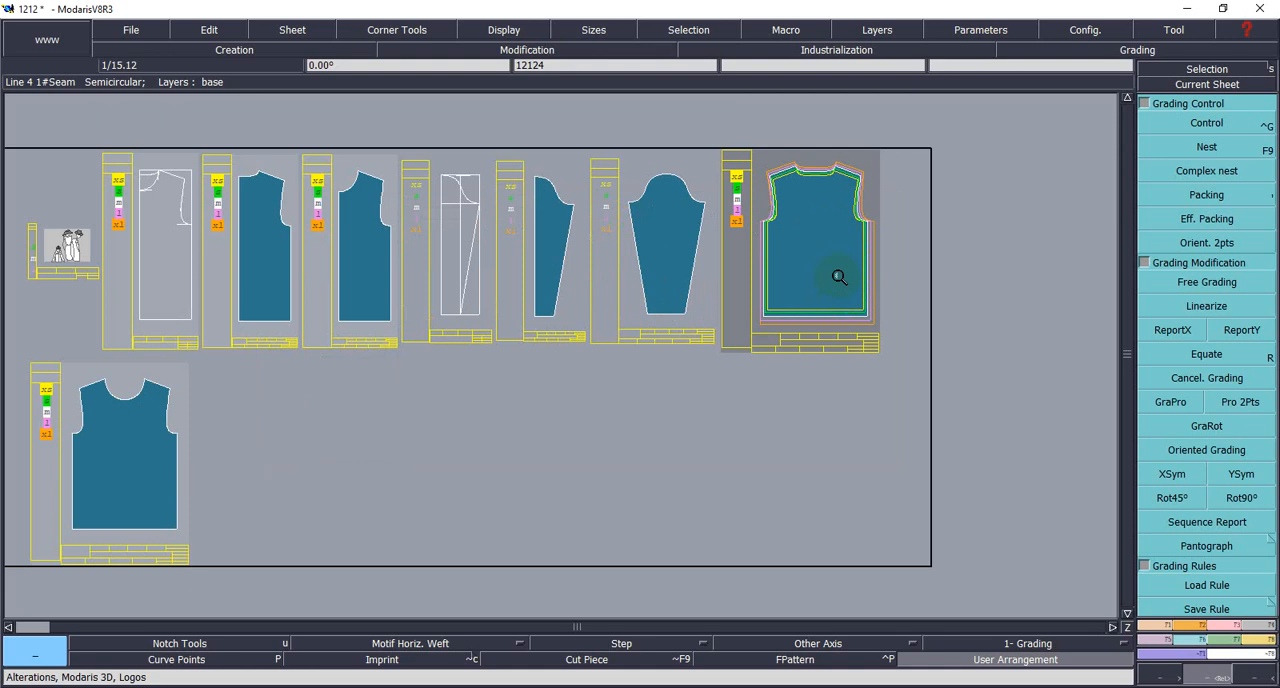
left_click(1174, 331)
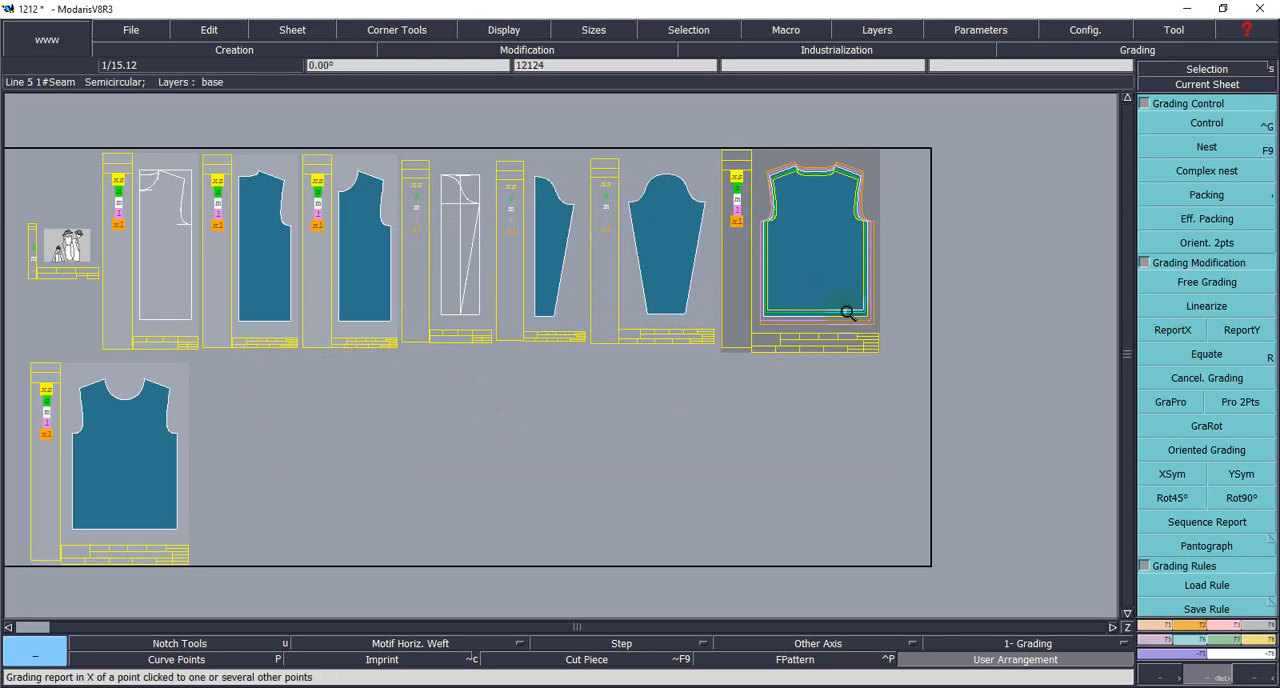
left_click(890, 335)
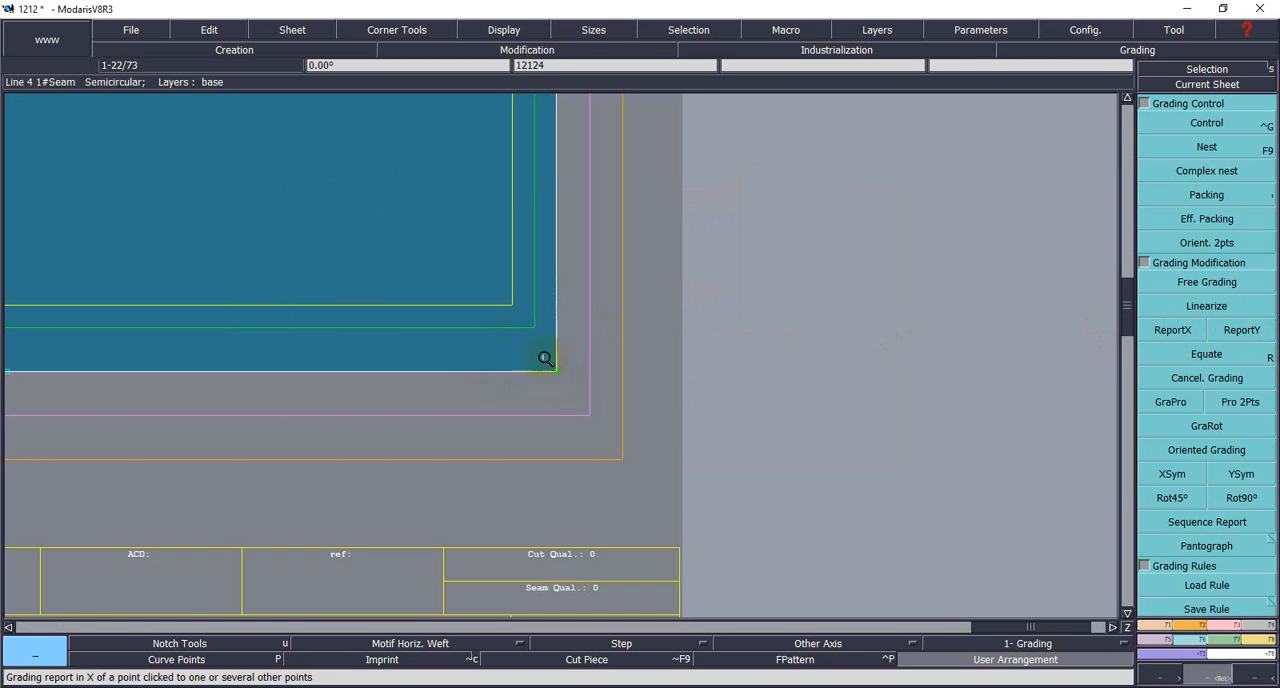
scroll(130, 461, "down", 5)
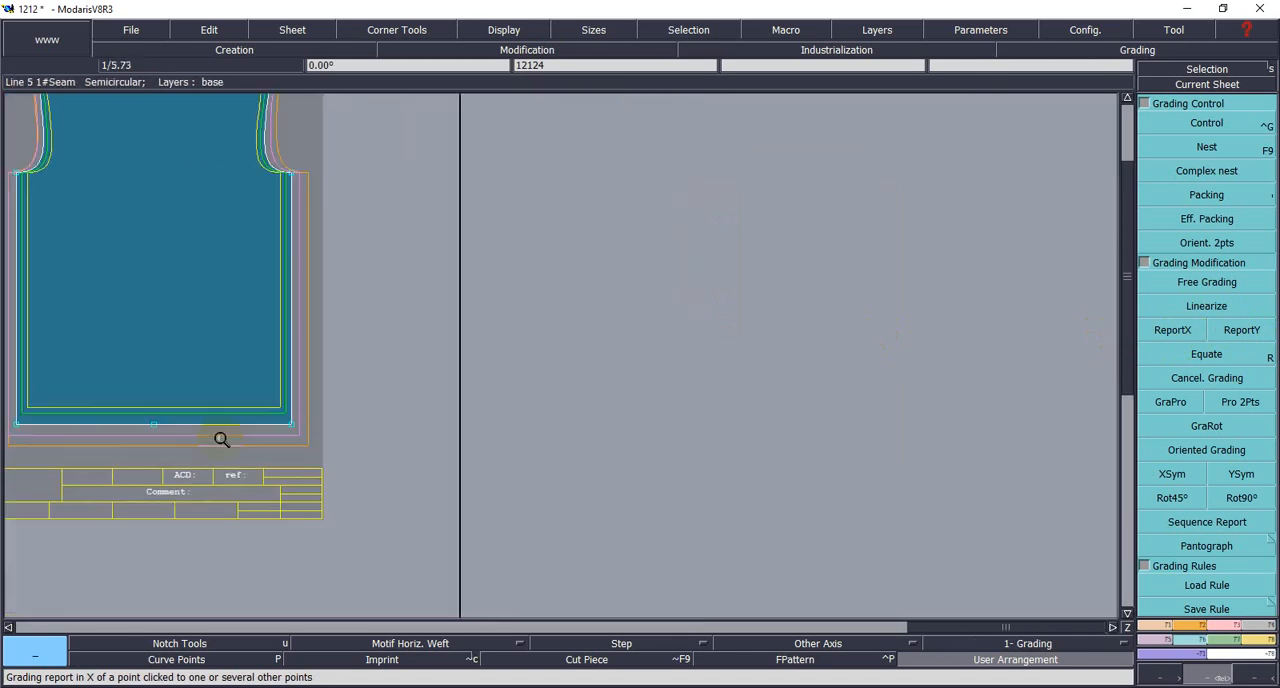
scroll(37, 467, "down", 2)
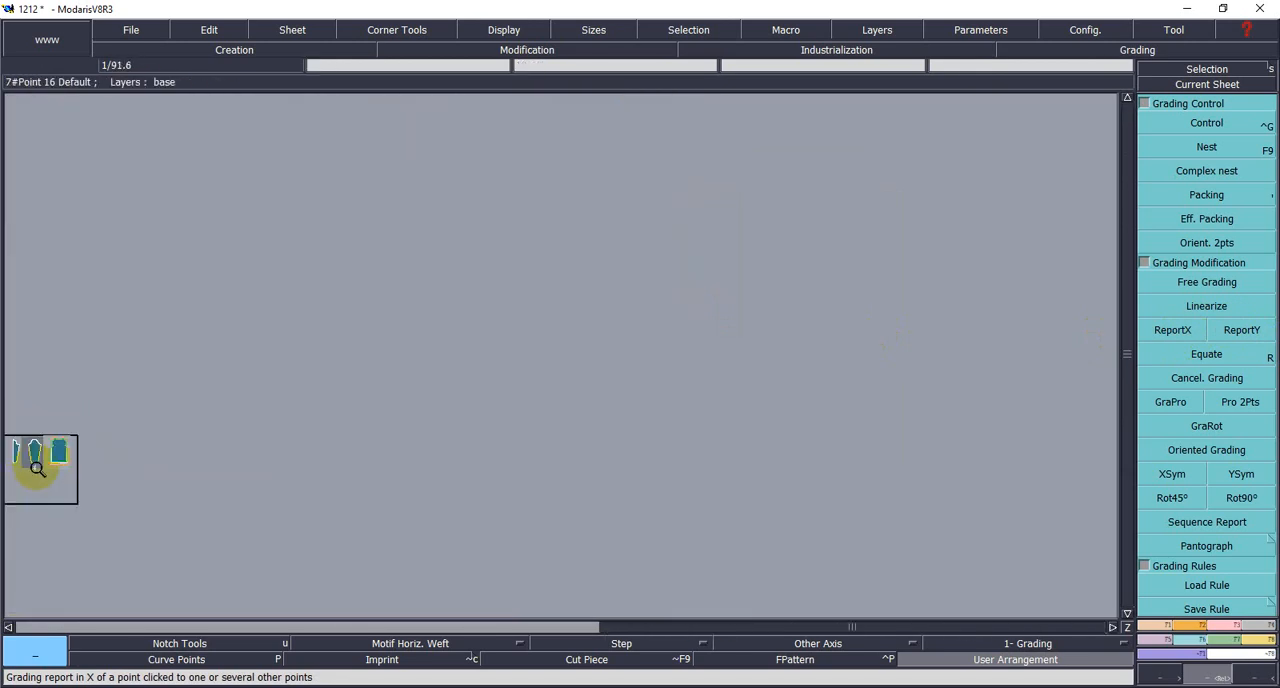
scroll(57, 475, "up", 1)
- Make the ungraded front body with the deeper neckline the current sheet and display its outlines in all sizes
left_click(1247, 87)
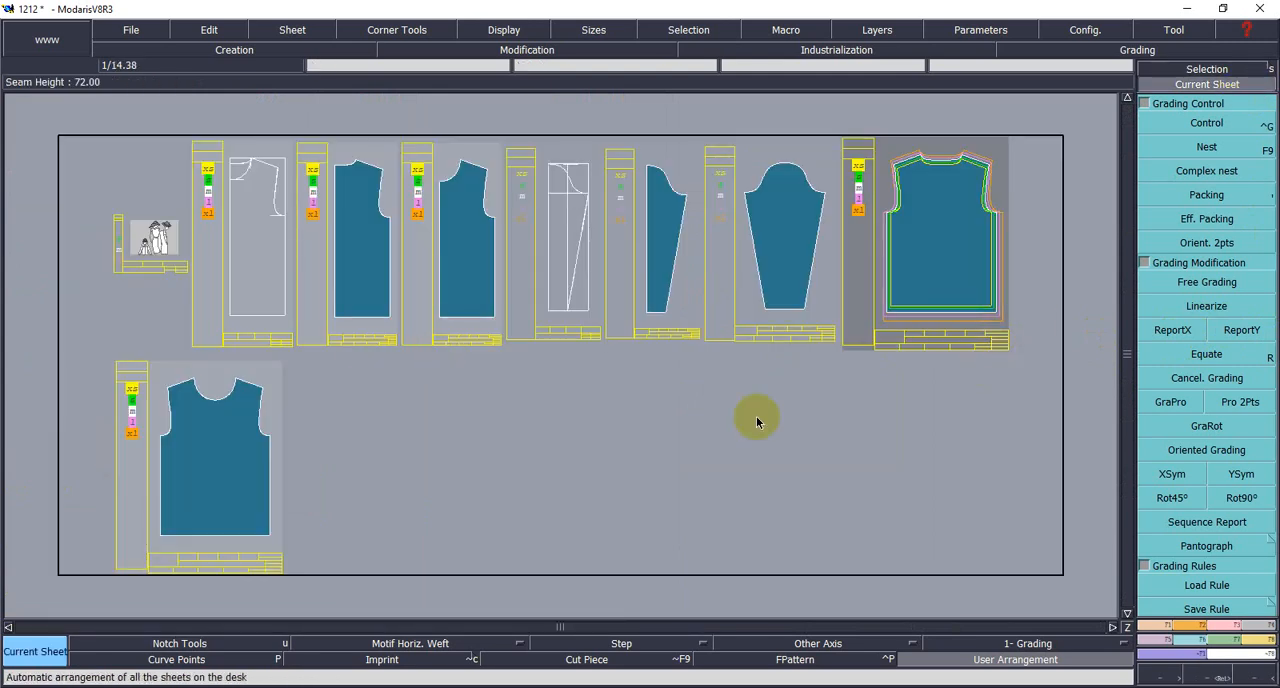
left_click(1220, 679)
left_click_drag(140, 354, 297, 540)
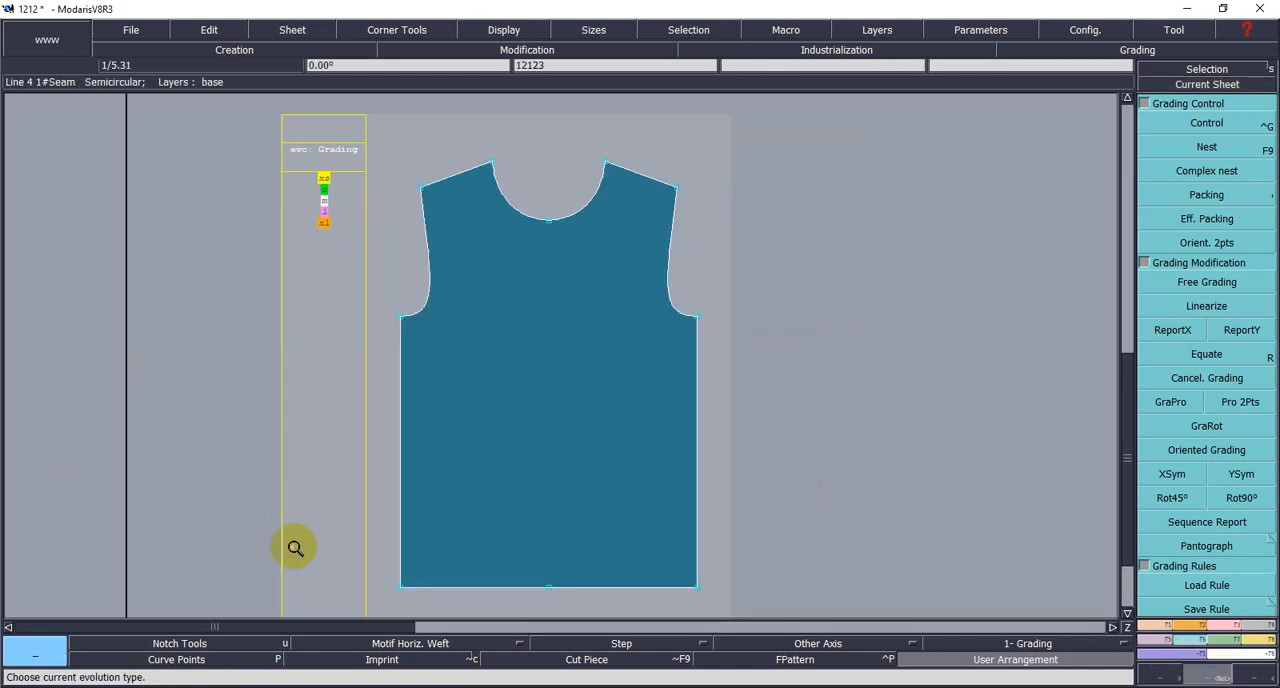
left_click(1183, 194)
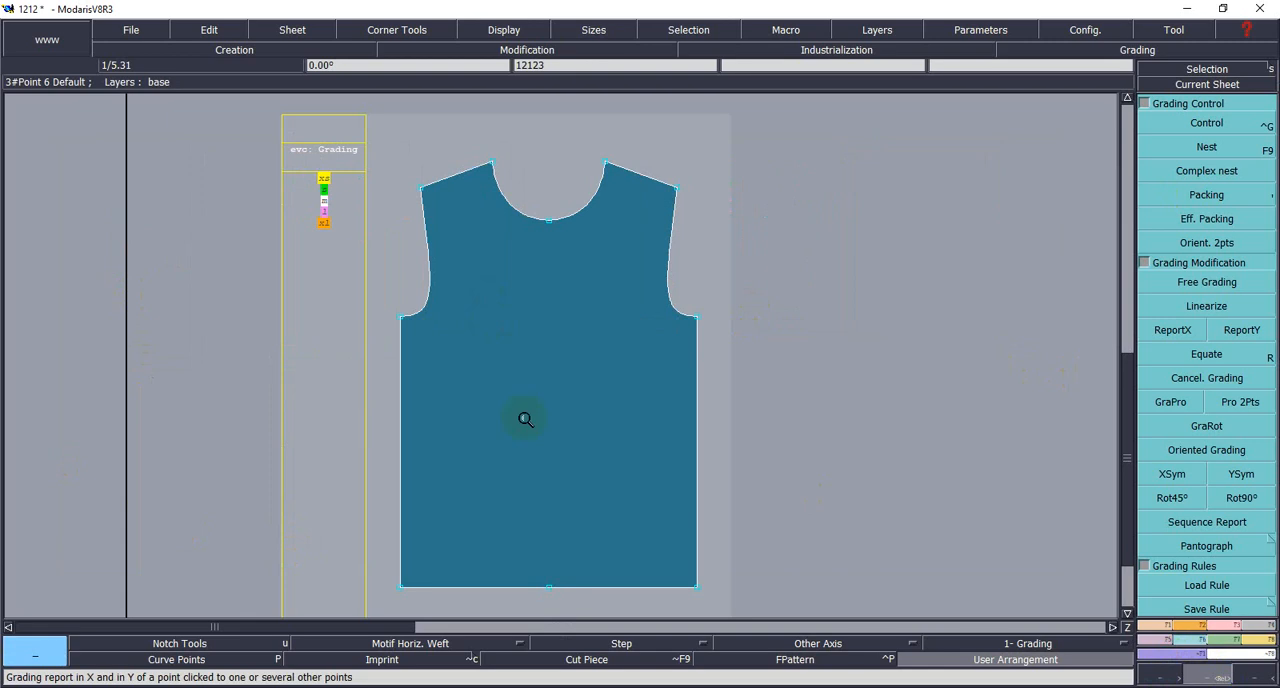
left_click(1240, 125)
left_click(1213, 86)
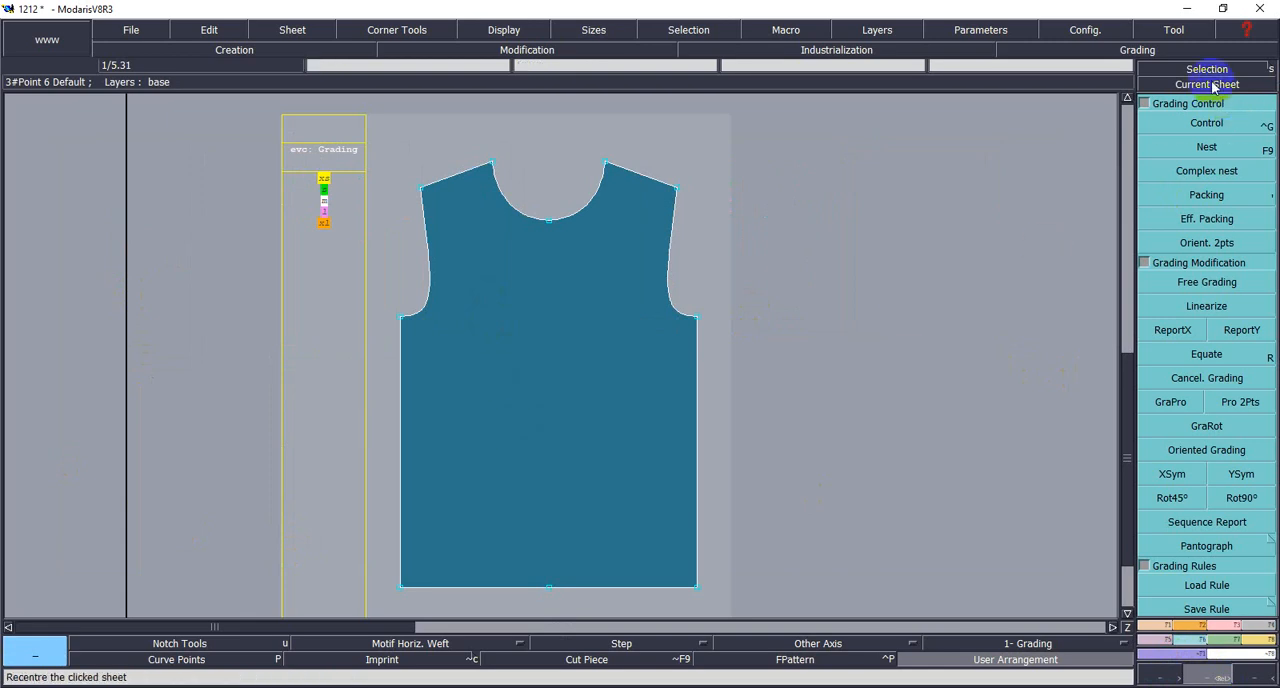
left_click(385, 268)
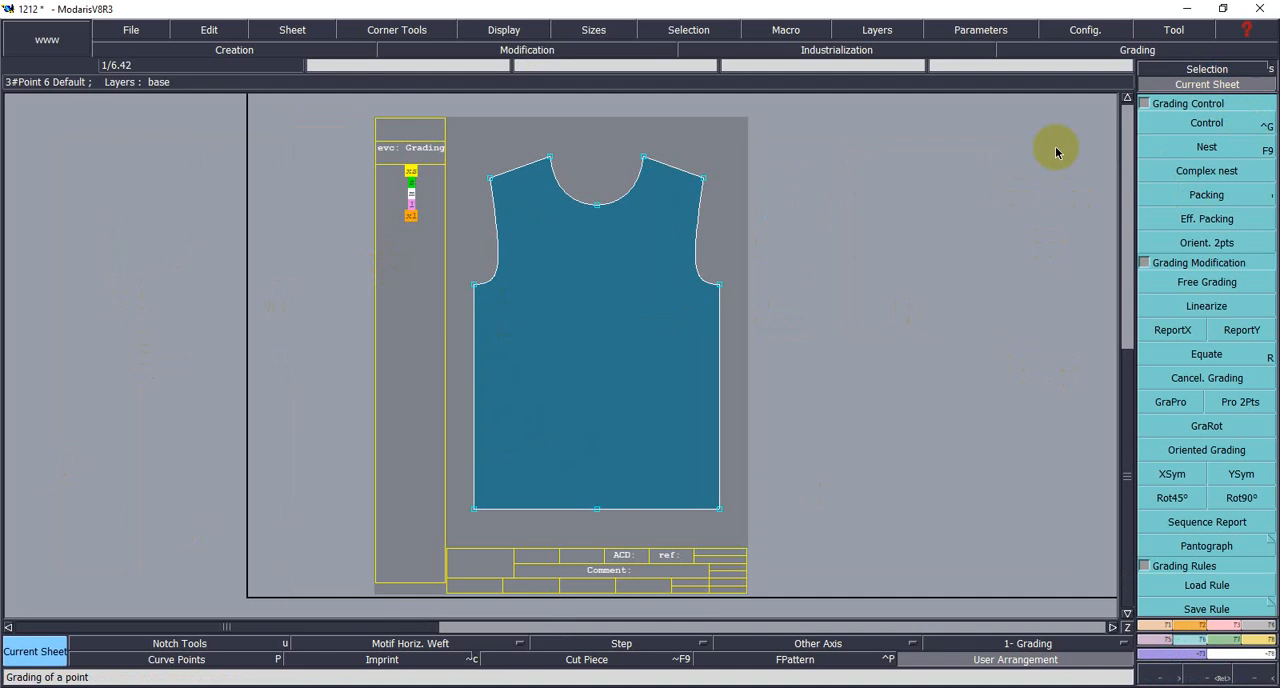
key("space")
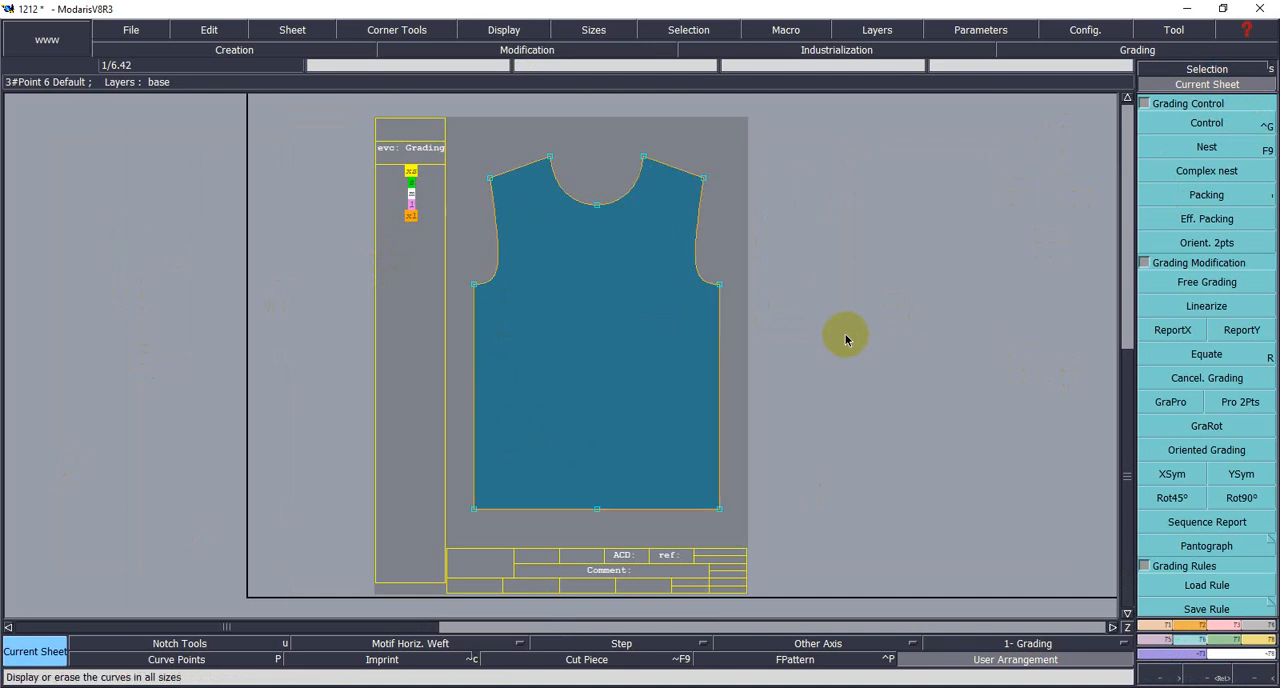
key("F12")
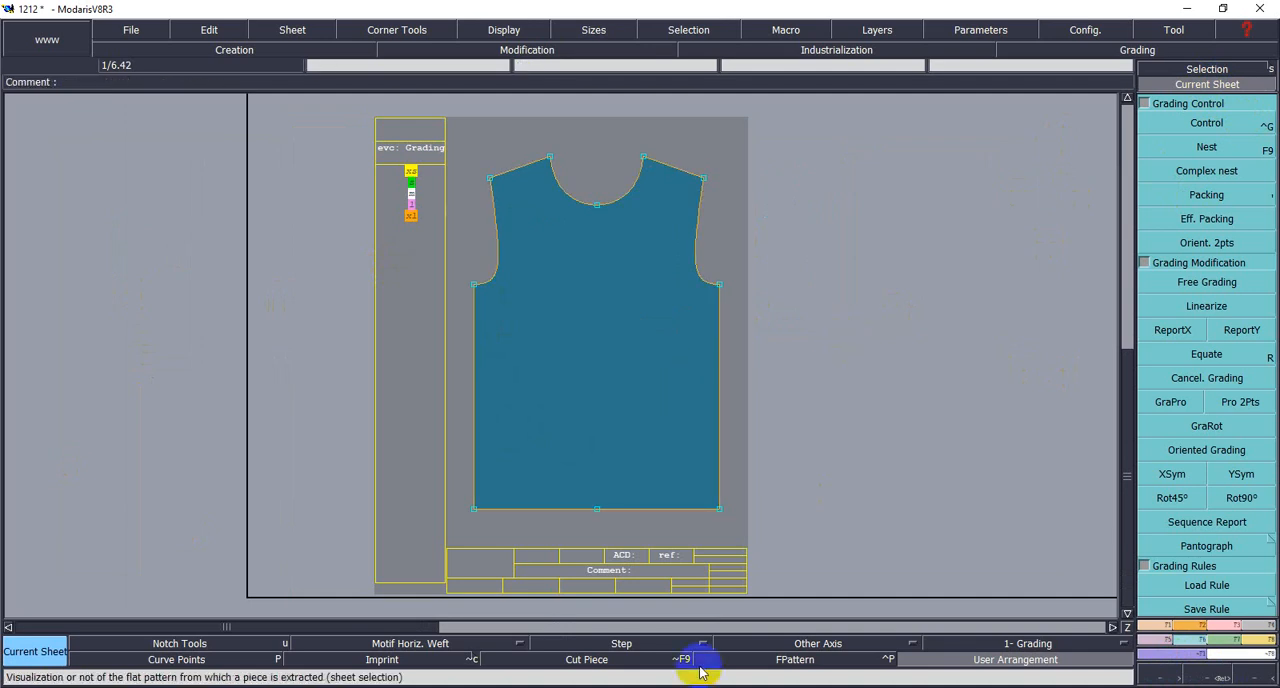
- Using the measurement chart, grade the front body's right underarm point with ddx 1 from XS to M and 1.5 from M to XL
left_click(760, 660)
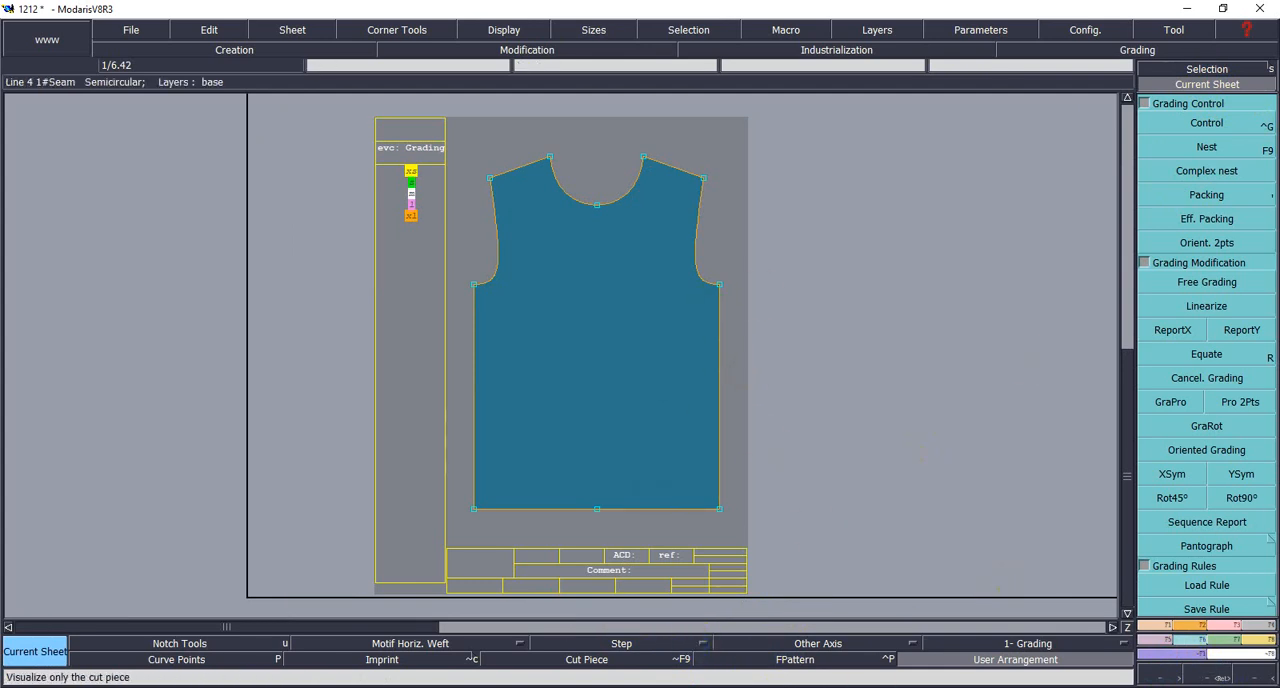
key("alt+Tab")
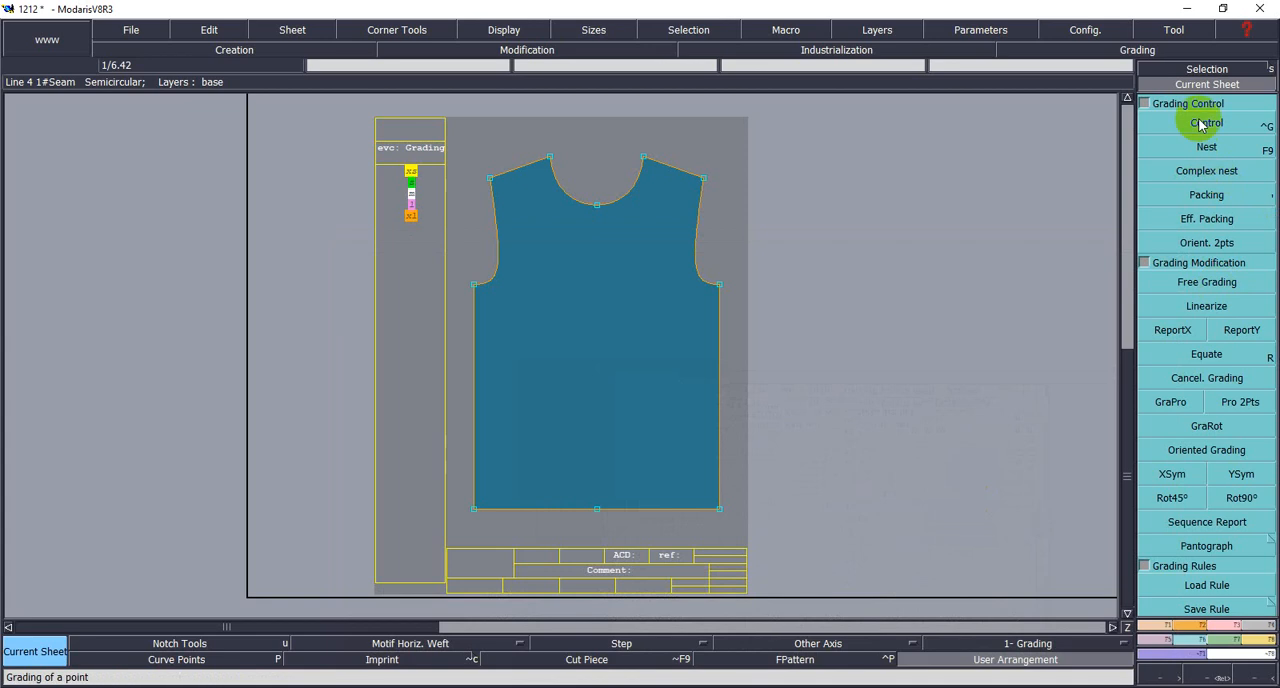
left_click(1199, 121)
left_click(720, 285)
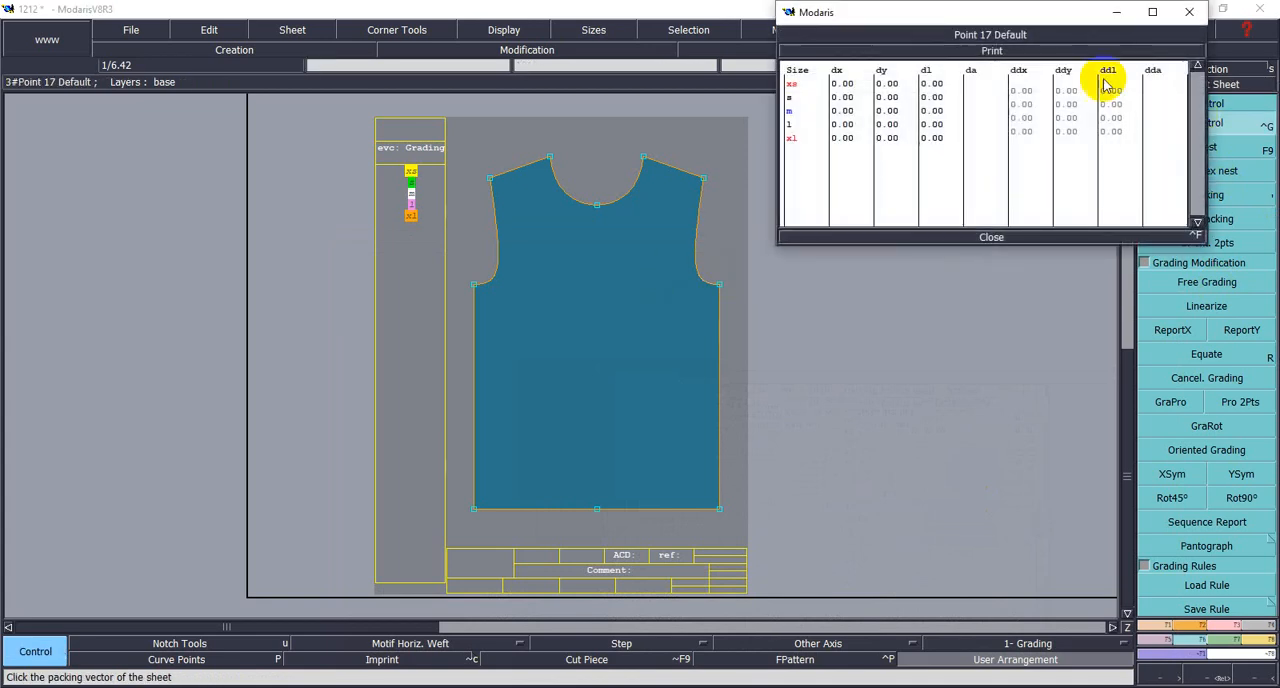
left_click_drag(1012, 90, 1038, 112)
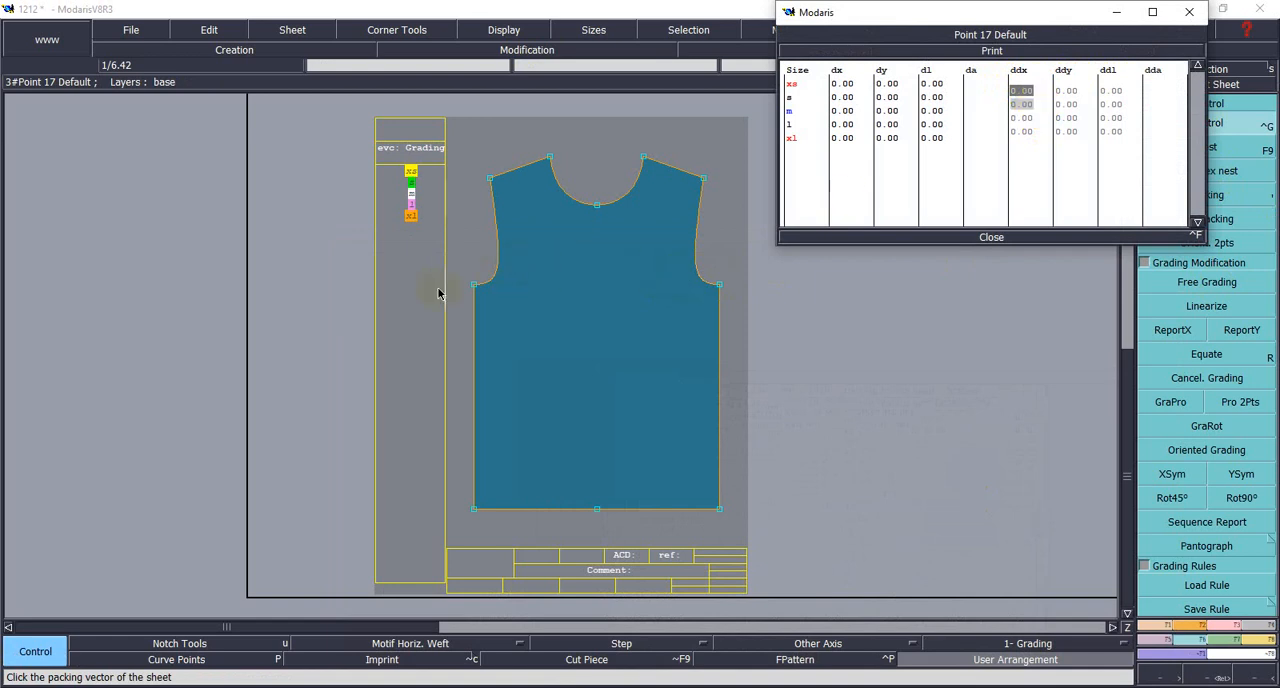
type("1")
left_click(1017, 166)
key("Return")
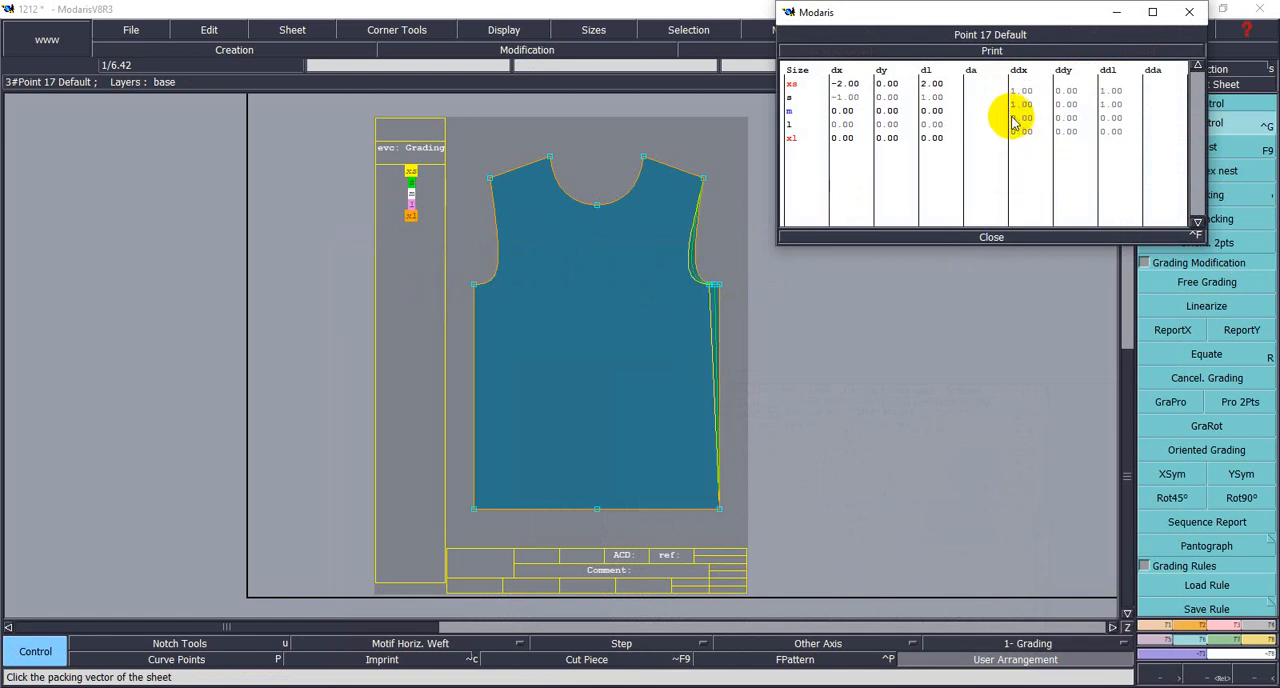
left_click_drag(1013, 119, 1035, 139)
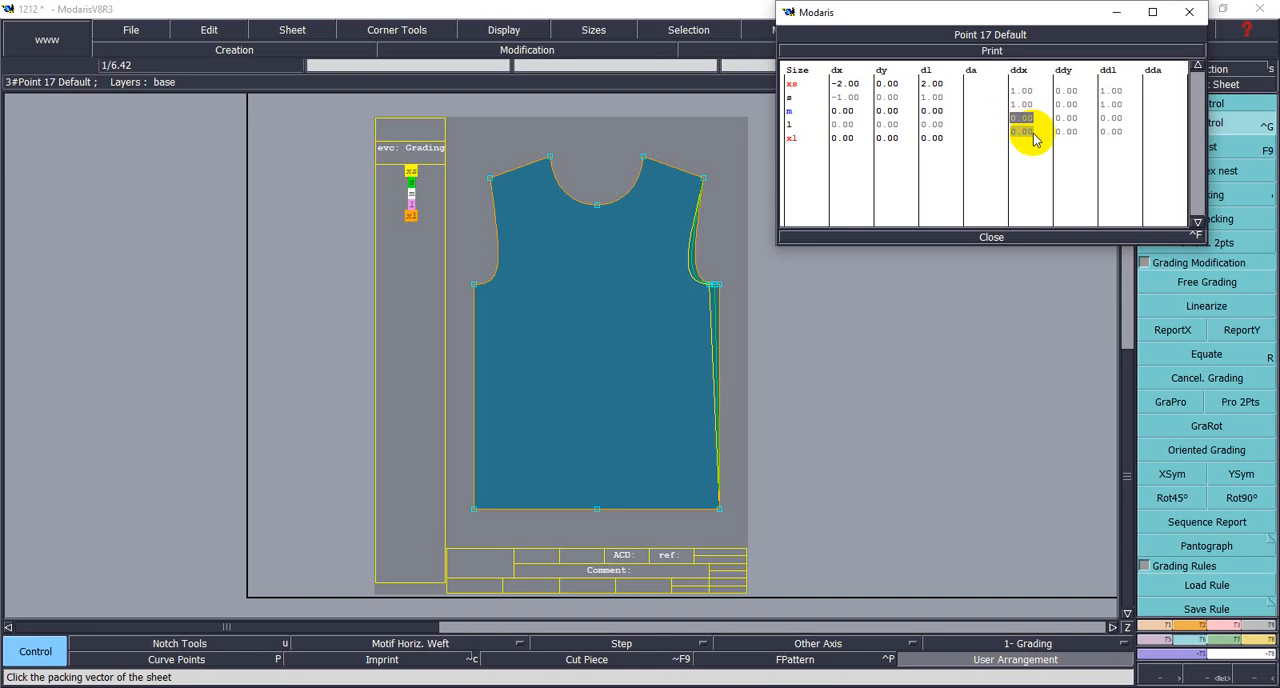
type("1.5")
left_click(1036, 162)
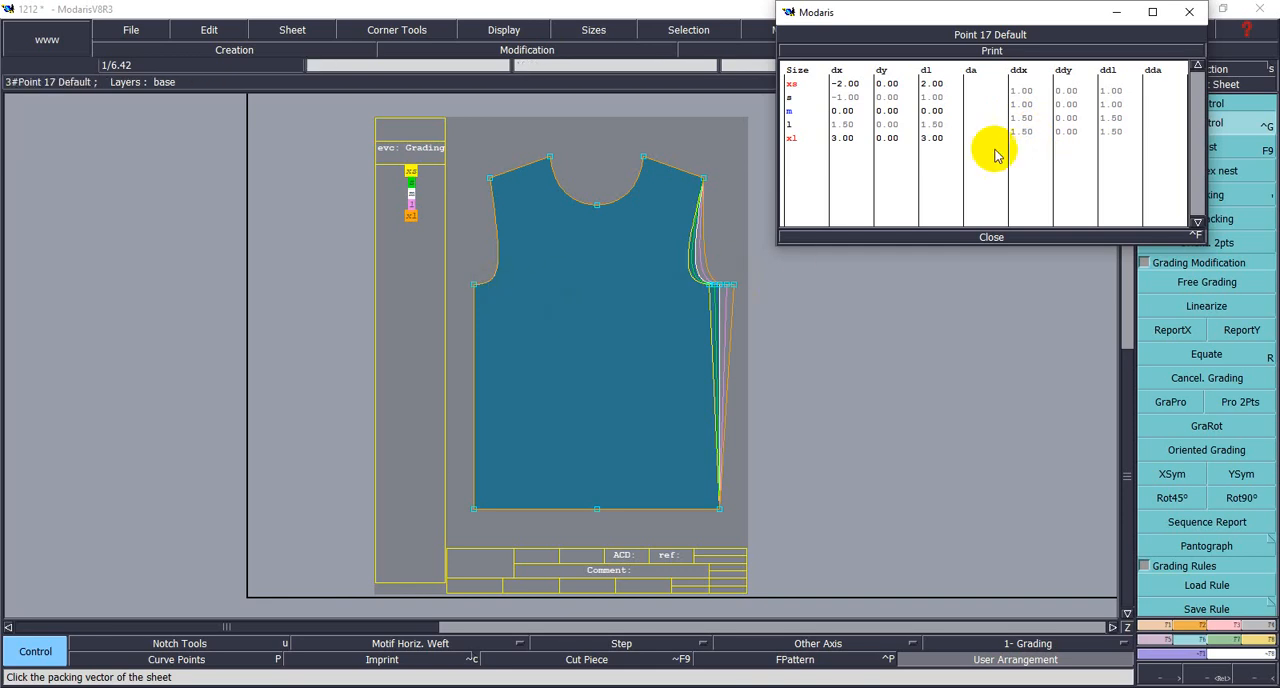
- Grade the front body's left underarm point with ddx -1 from XS to M and -1.5 from M to XL
left_click(474, 285)
left_click(1011, 88)
left_click_drag(1011, 89, 1031, 107)
type("-1")
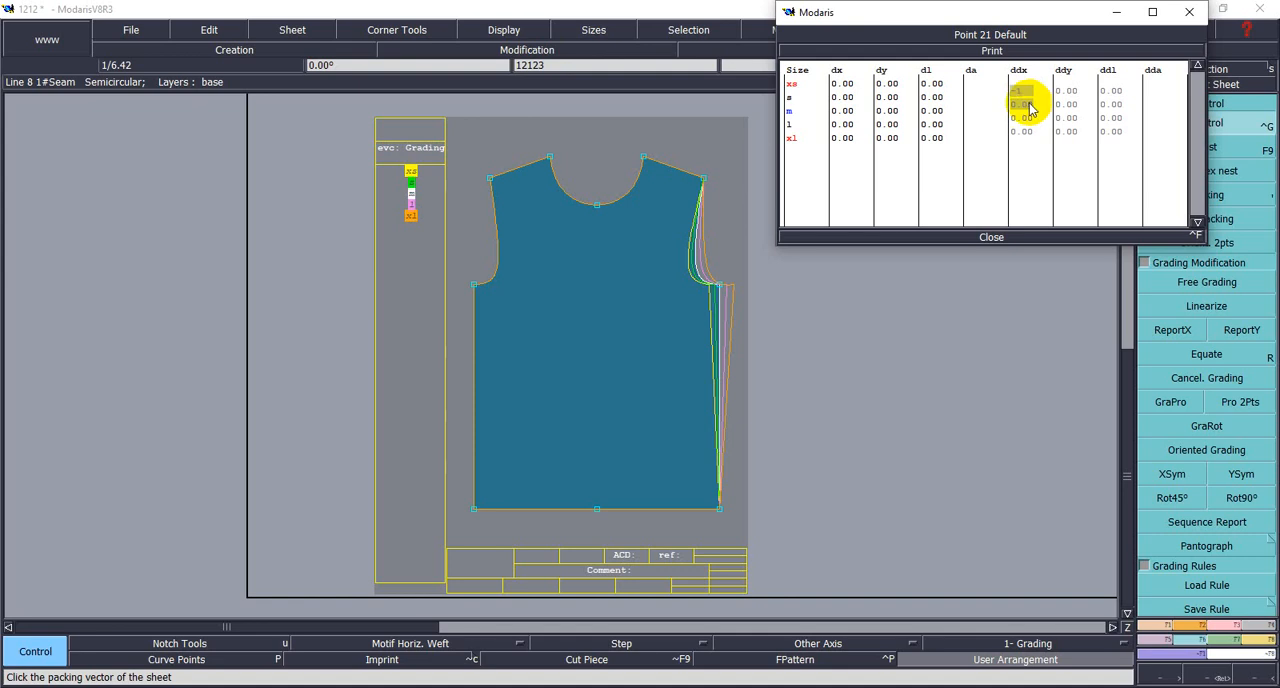
key("Return")
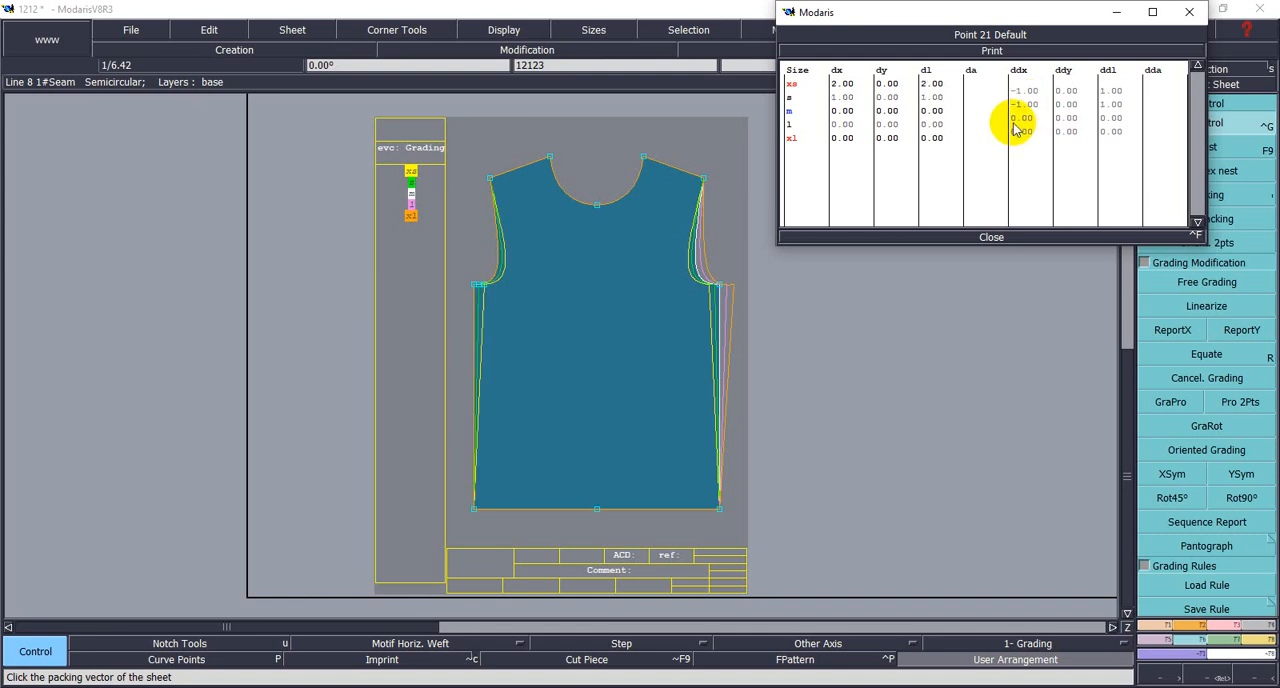
left_click_drag(1014, 116, 1041, 143)
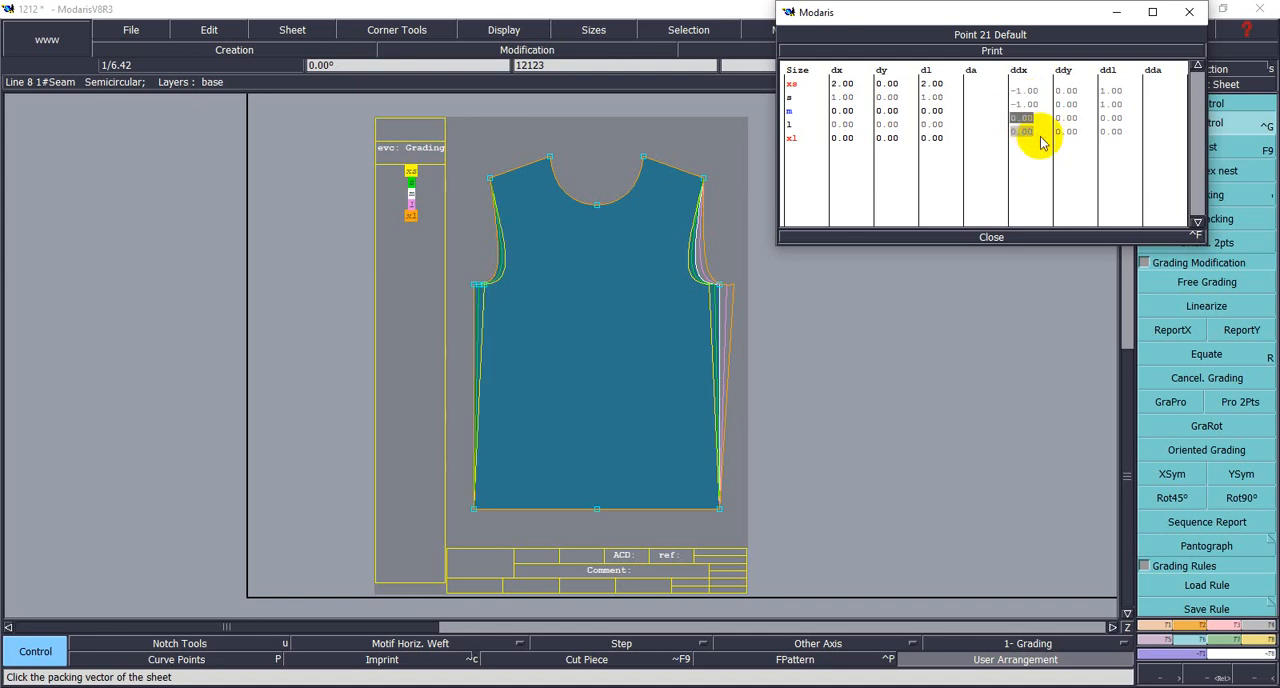
type("-1.5")
key("Return")
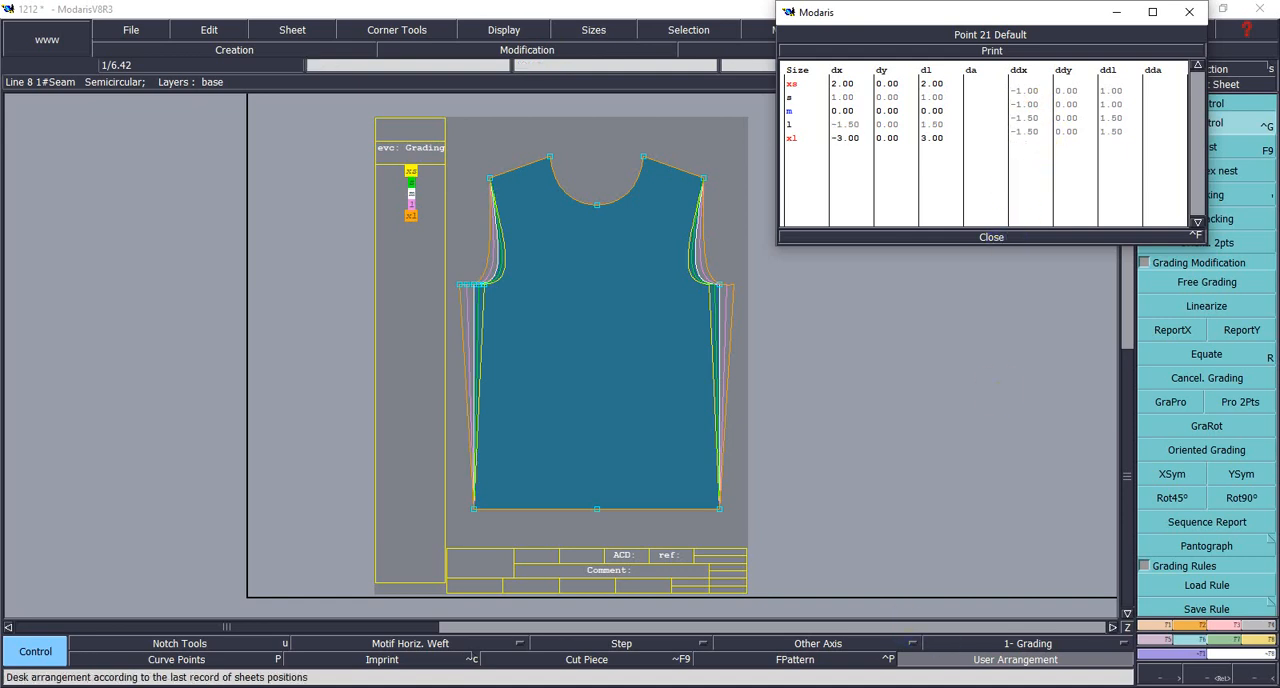
- Consult the T-shirt measurement chart and grade the front body's right shoulder tip with ddx 0.75 between all sizes
mouse_move(988, 686)
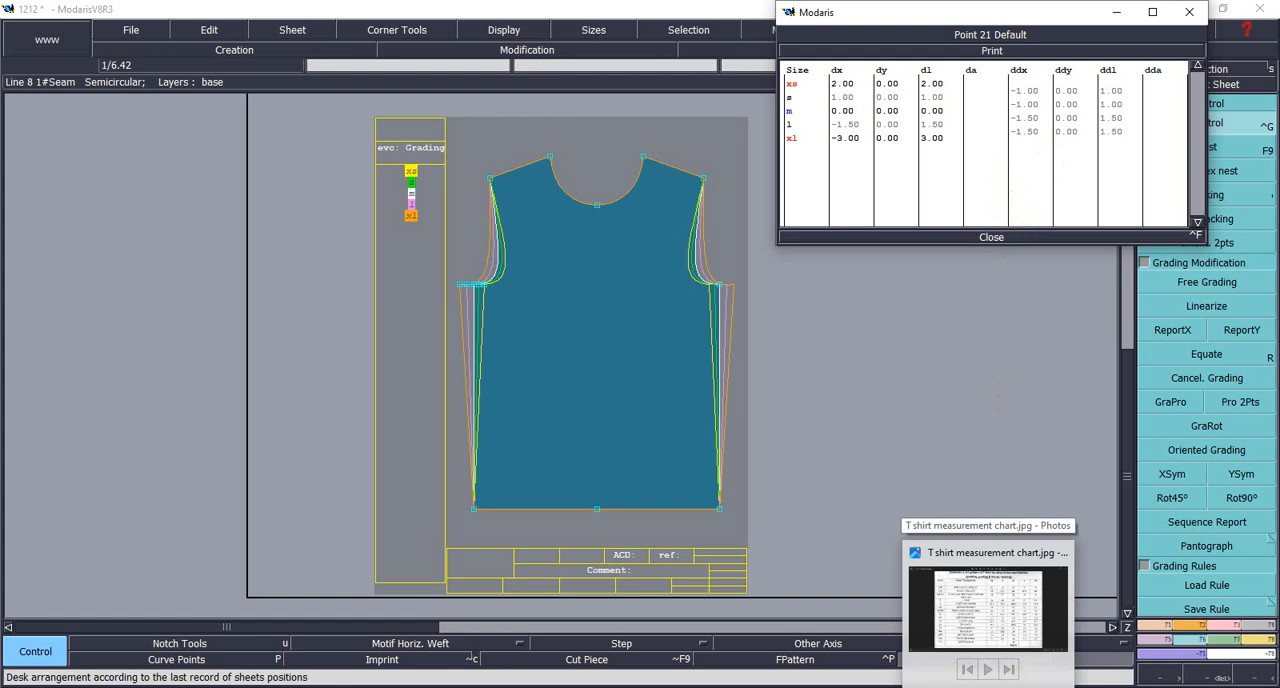
left_click(988, 686)
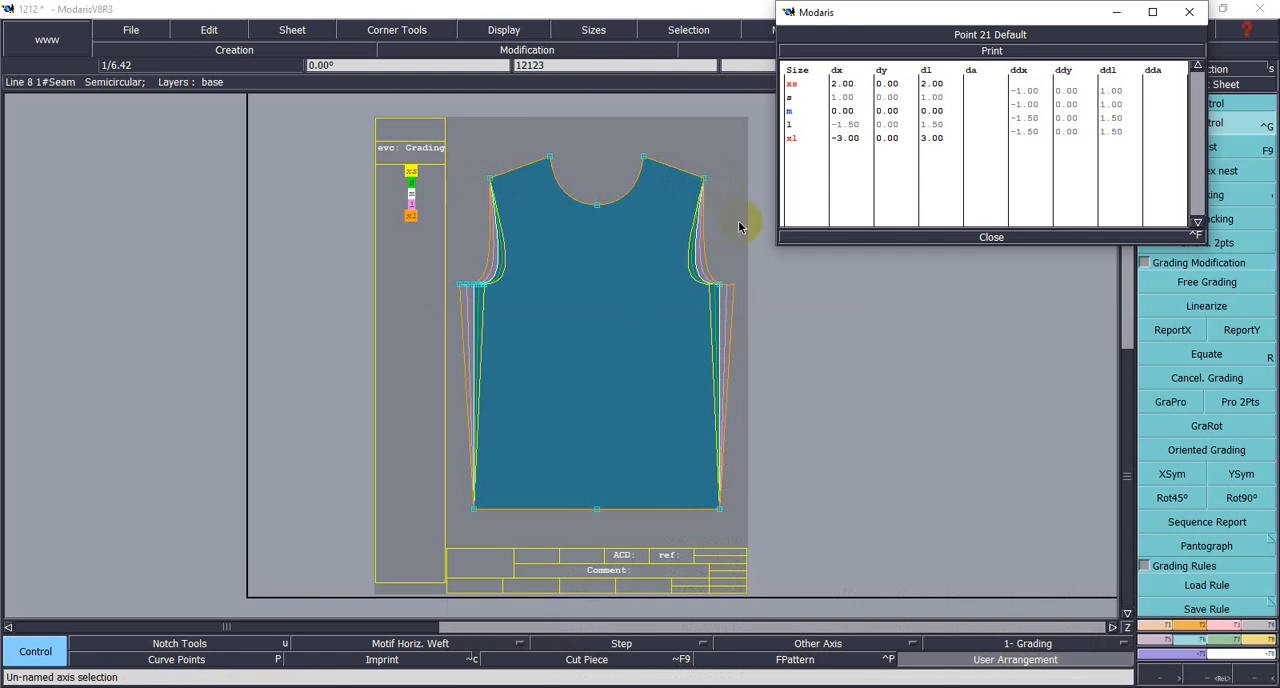
left_click(704, 179)
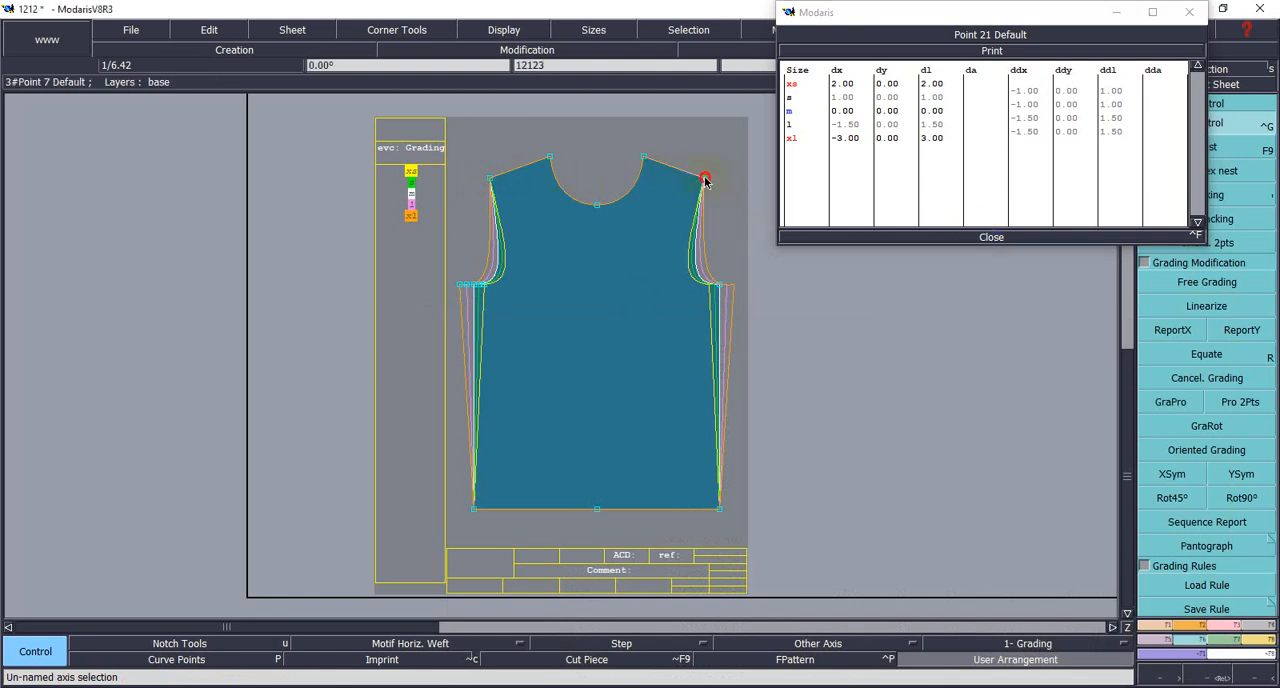
left_click_drag(1010, 90, 1040, 141)
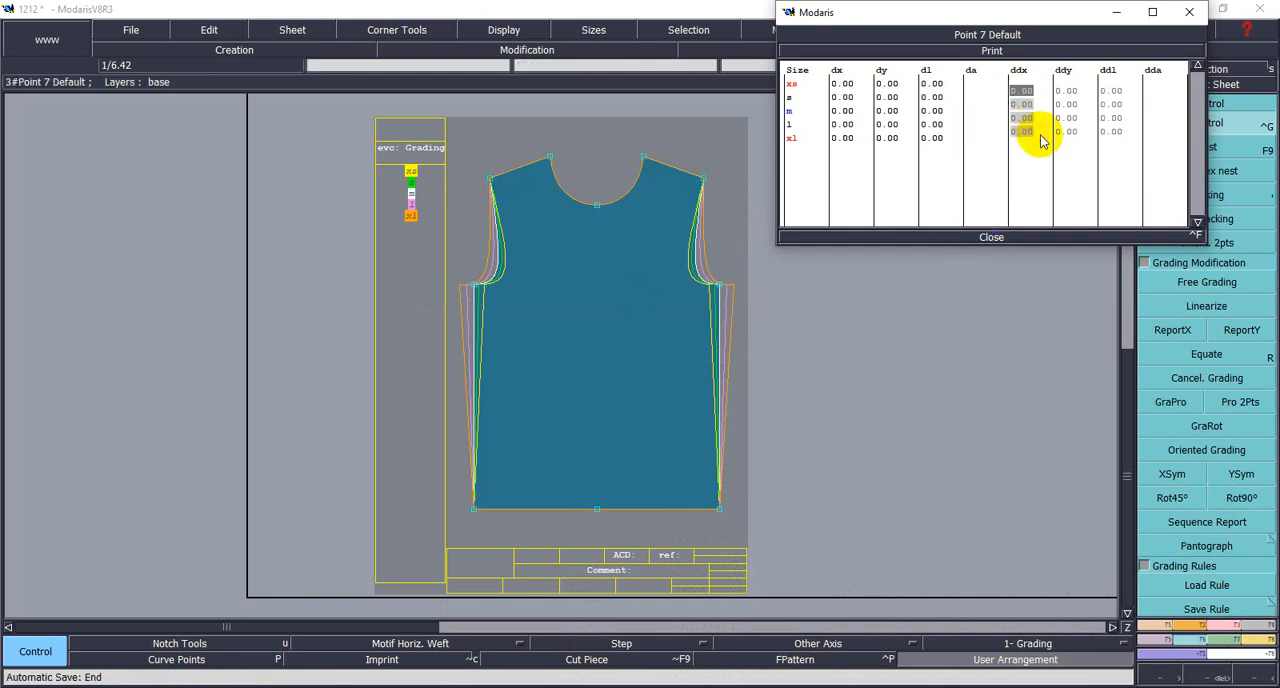
key("BackSpace")
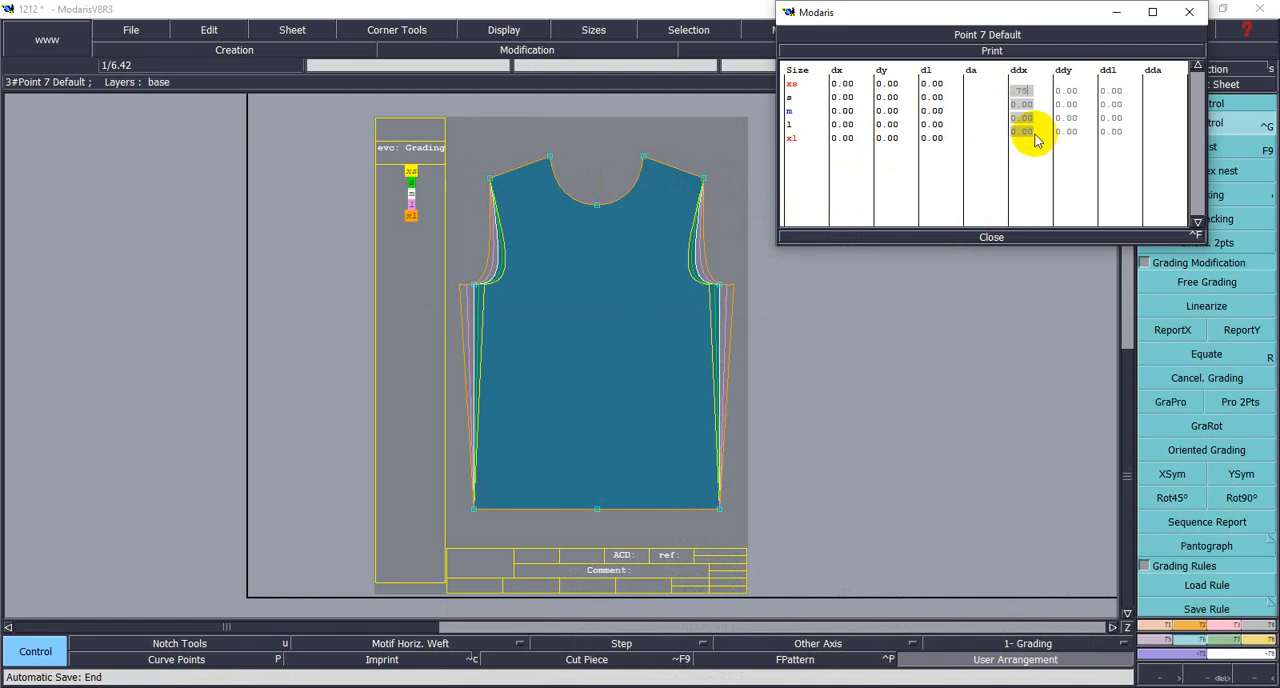
type(".75")
key("Return")
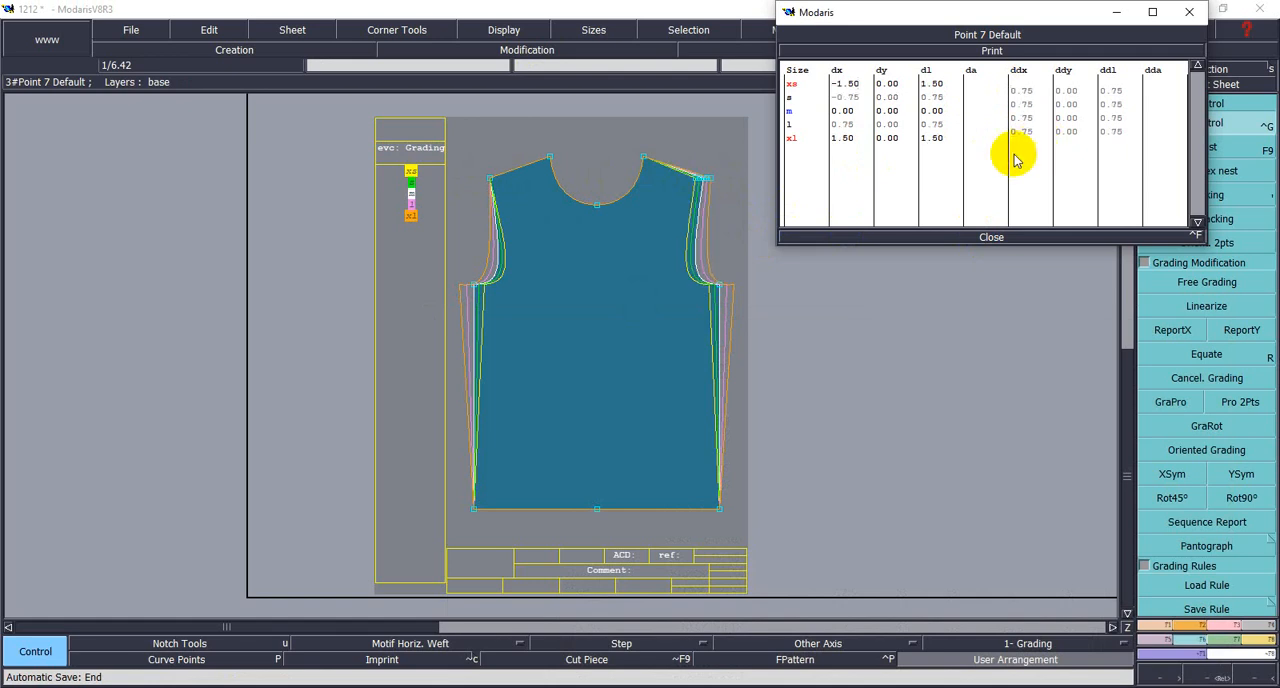
- Grade the front body's left shoulder tip with ddx -0.75 between all sizes
left_click(490, 180)
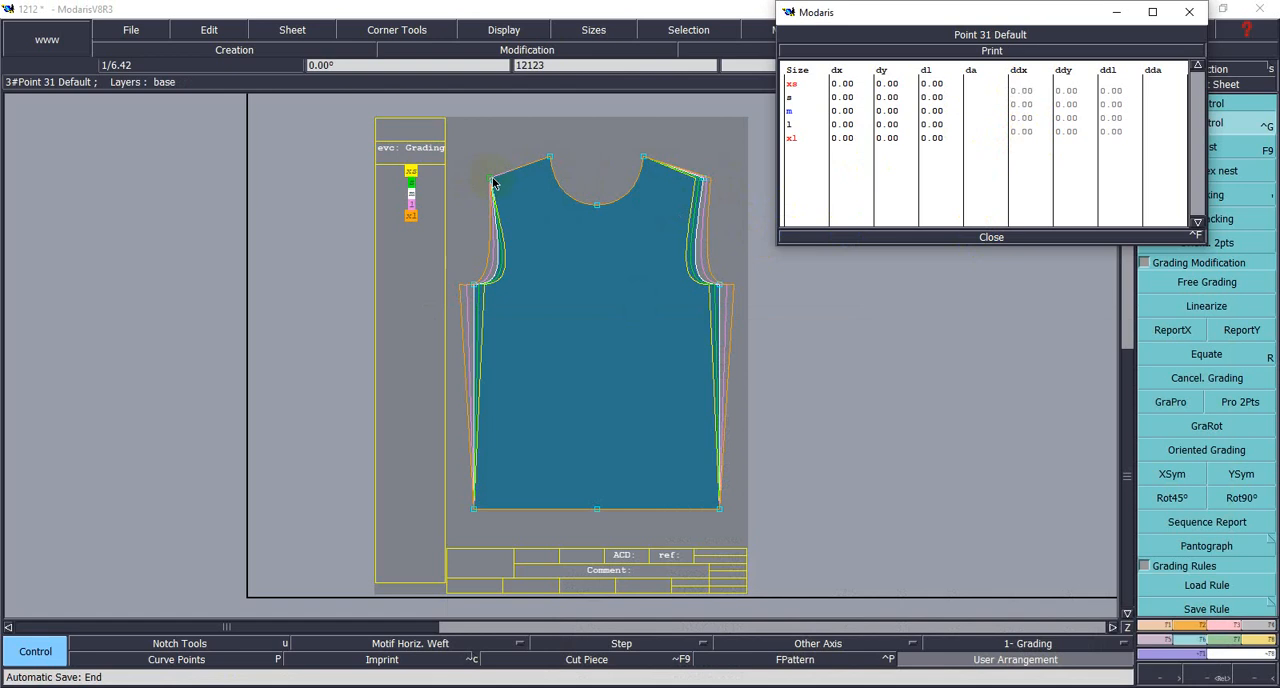
left_click_drag(1014, 88, 1038, 133)
type("-0")
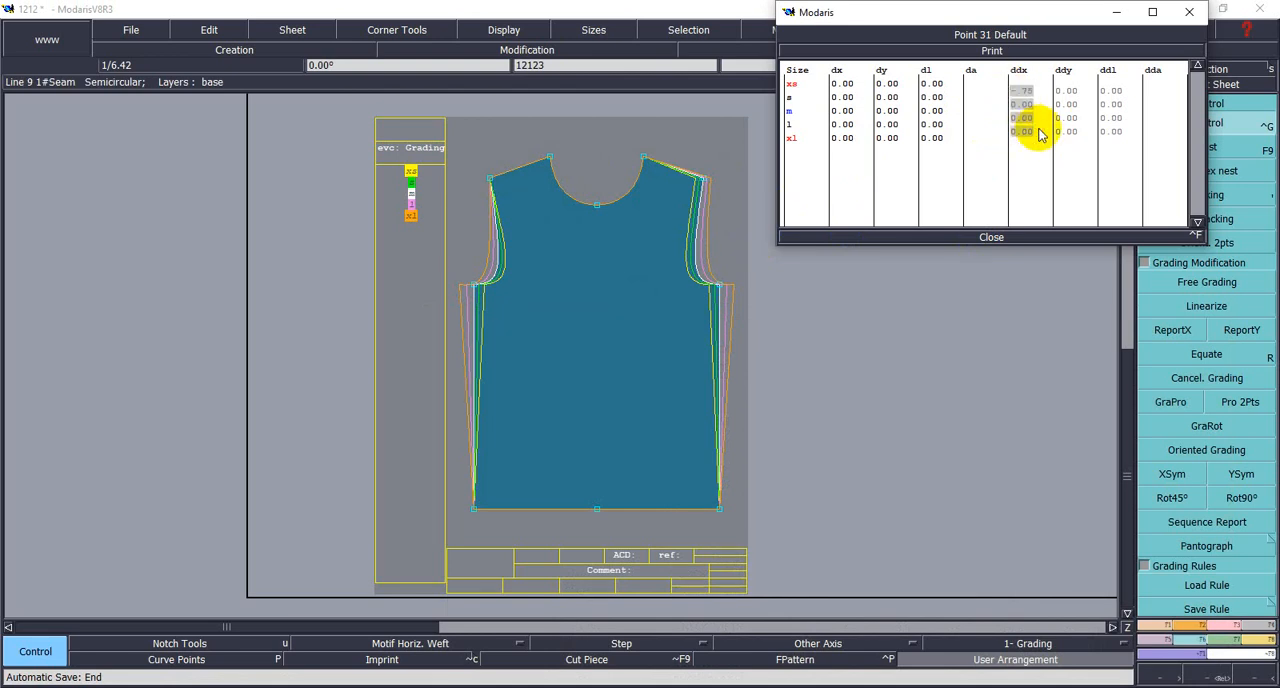
type(".75")
key("Return")
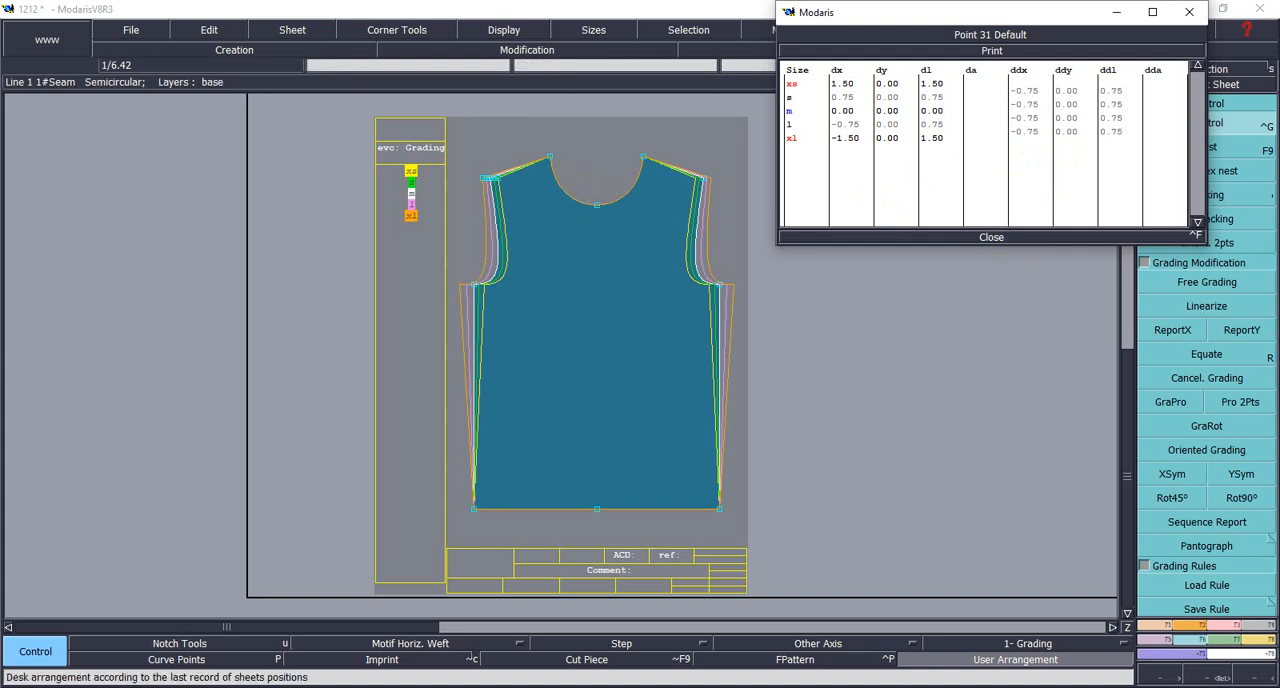
- Consult the T-shirt measurement chart and grade the front body's right neck point with ddx 0.25 between all sizes
key("alt+Tab")
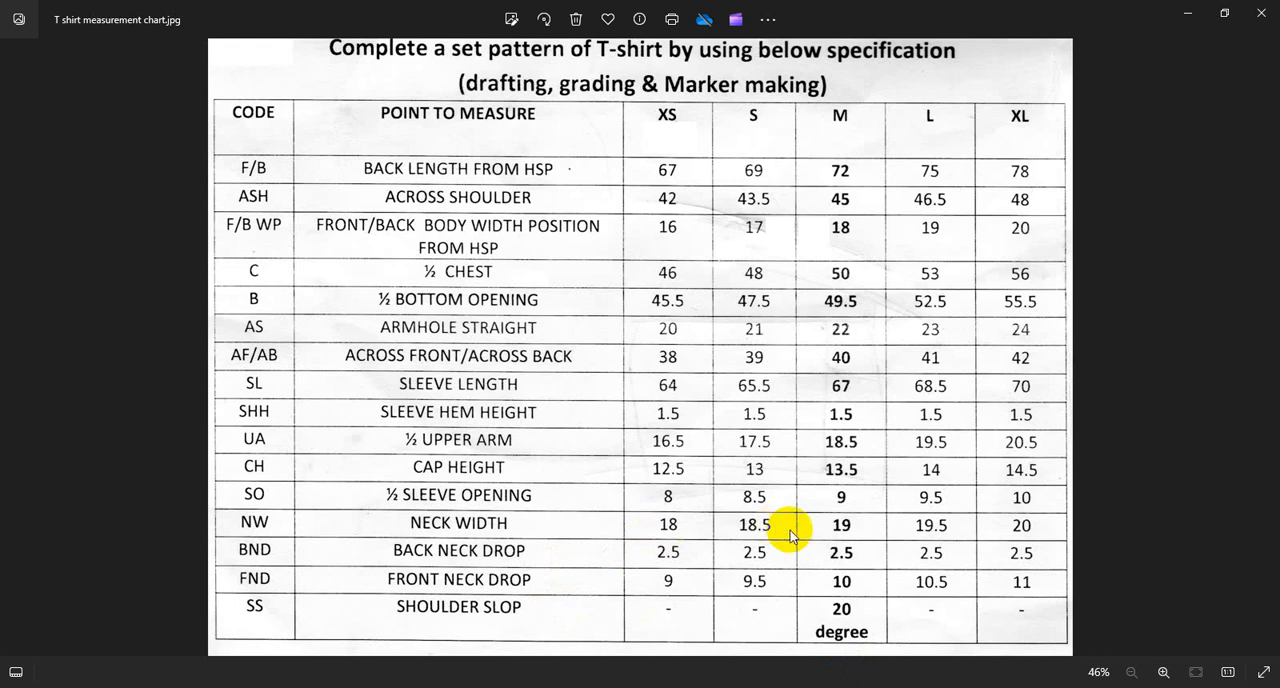
mouse_move(988, 687)
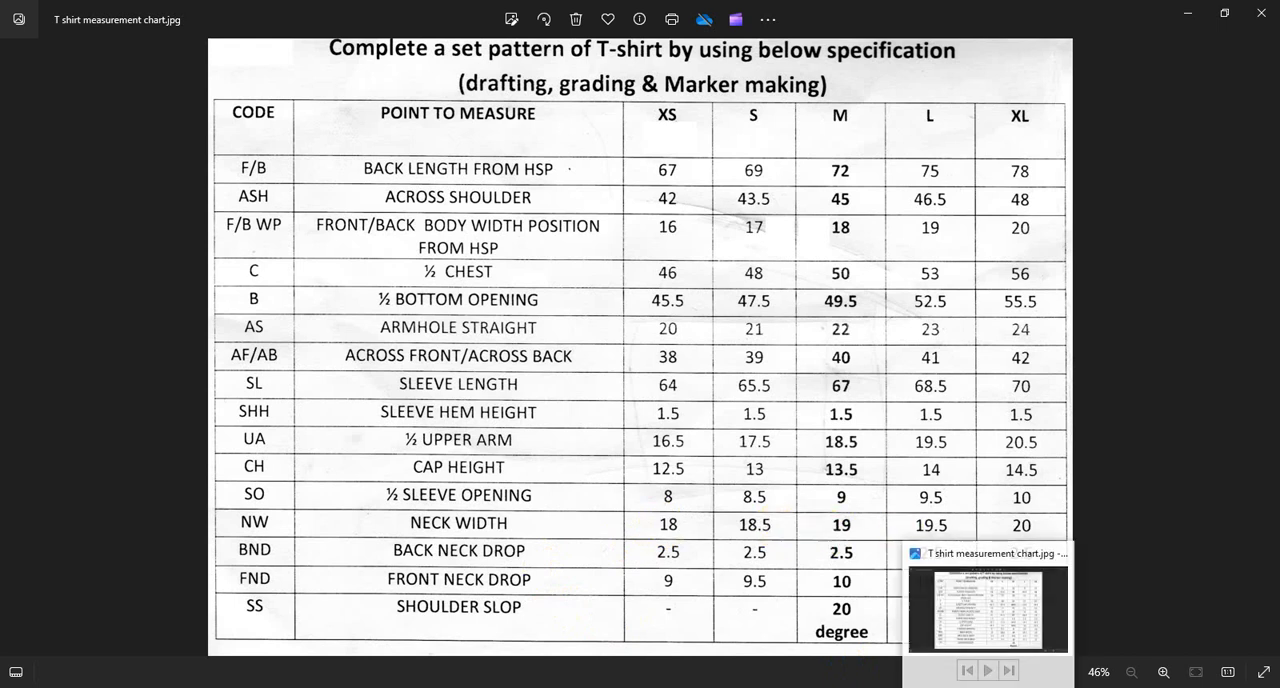
left_click(988, 687)
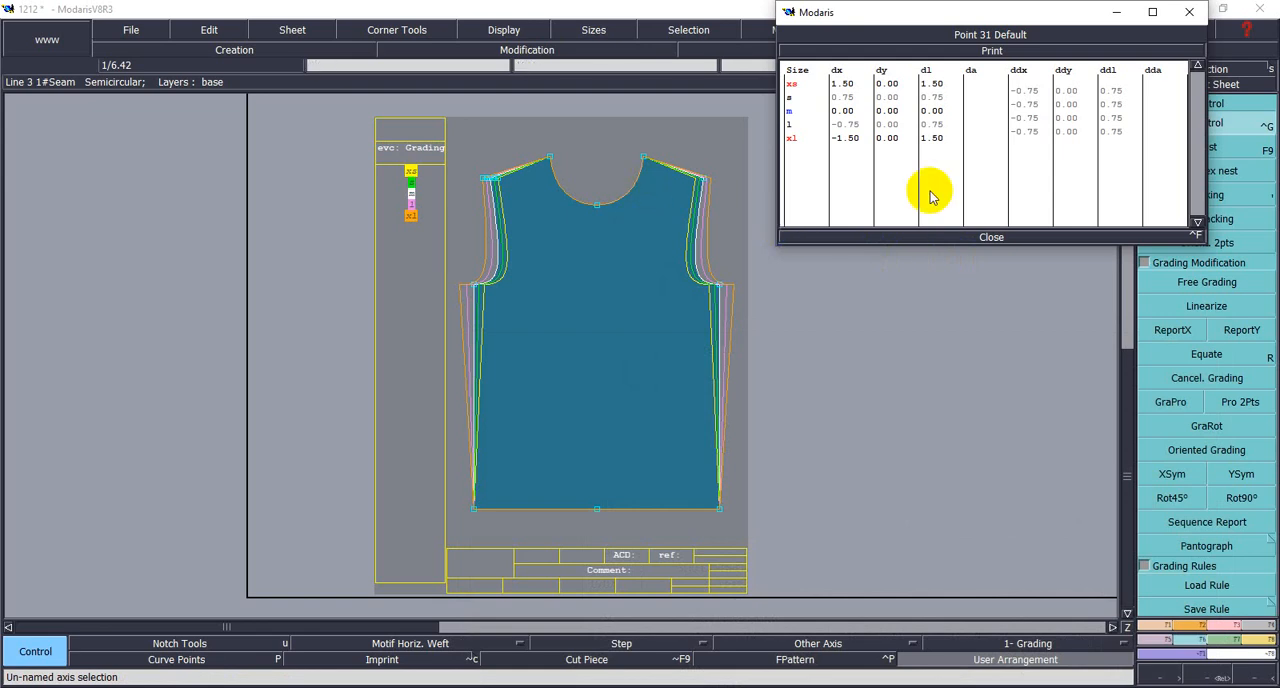
left_click(645, 160)
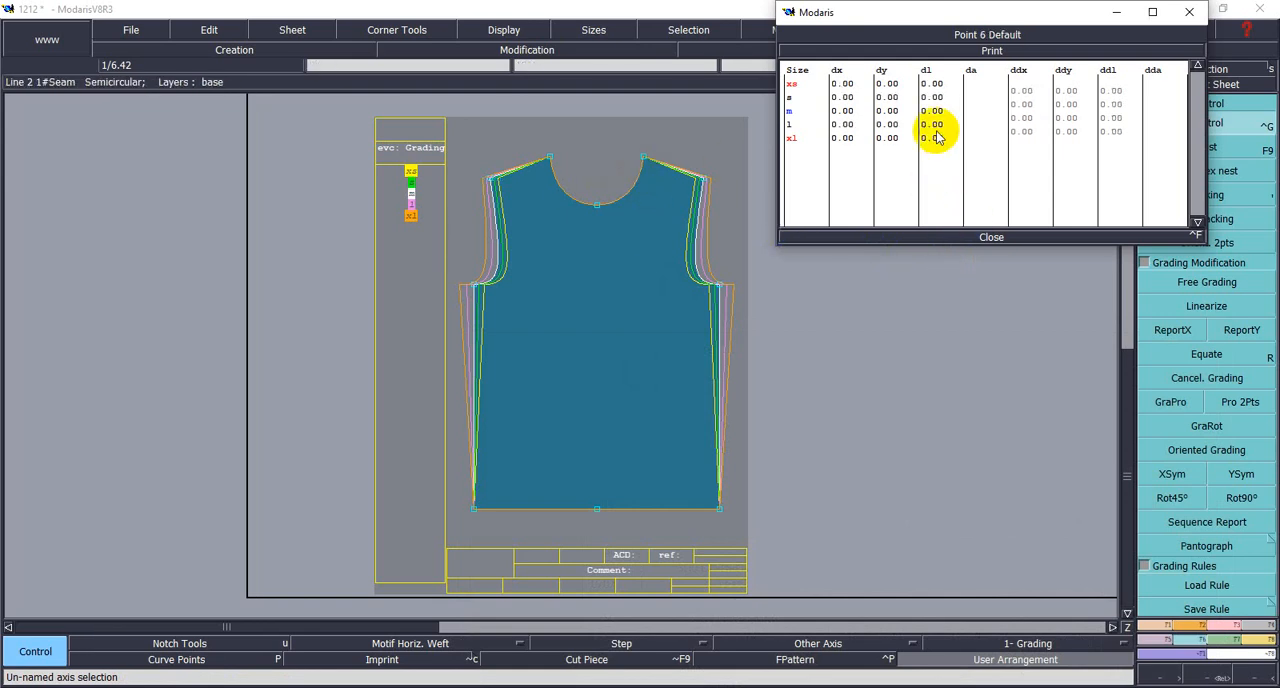
left_click_drag(1020, 91, 1030, 120)
type("25")
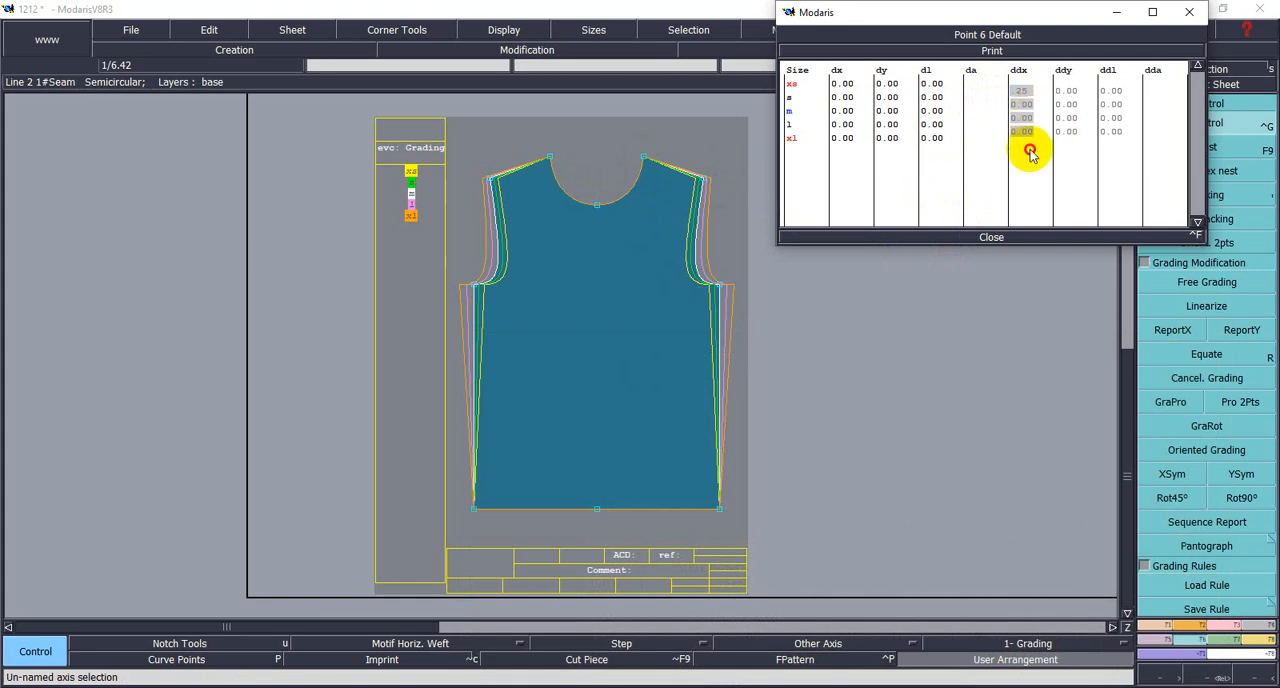
key("Return")
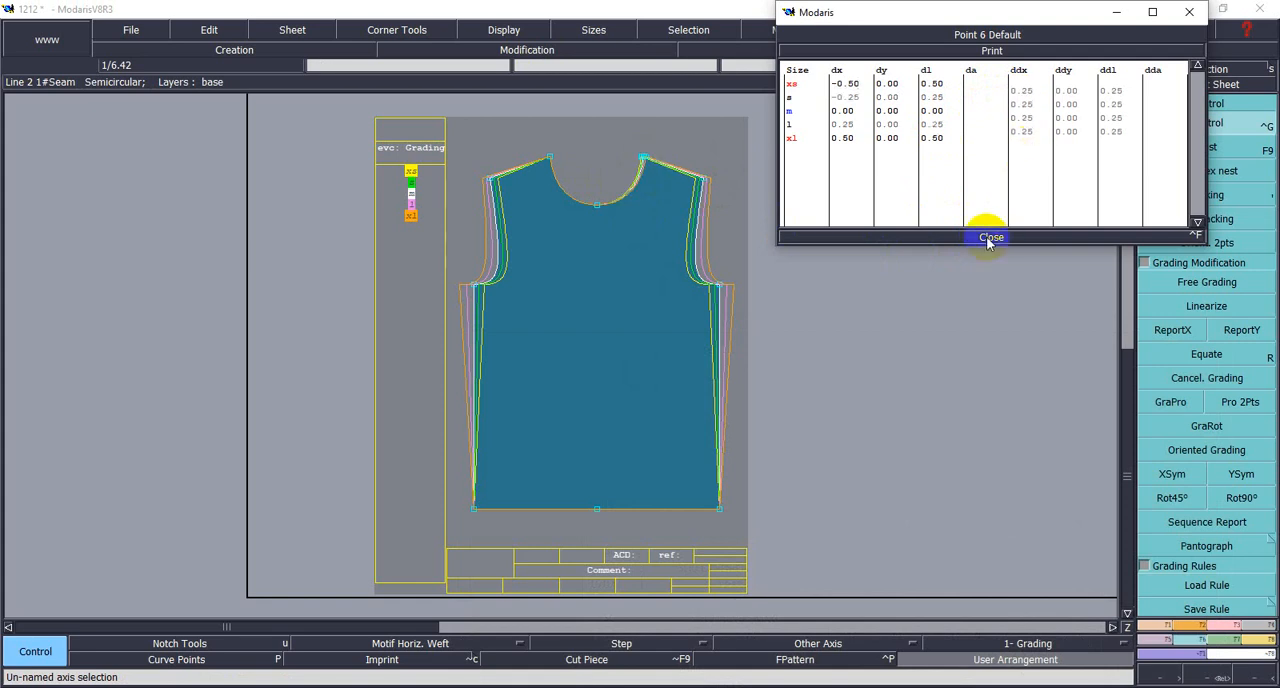
- Grade the front body's left neck point with ddx -0.25 between all sizes and close the grading table
left_click(550, 158)
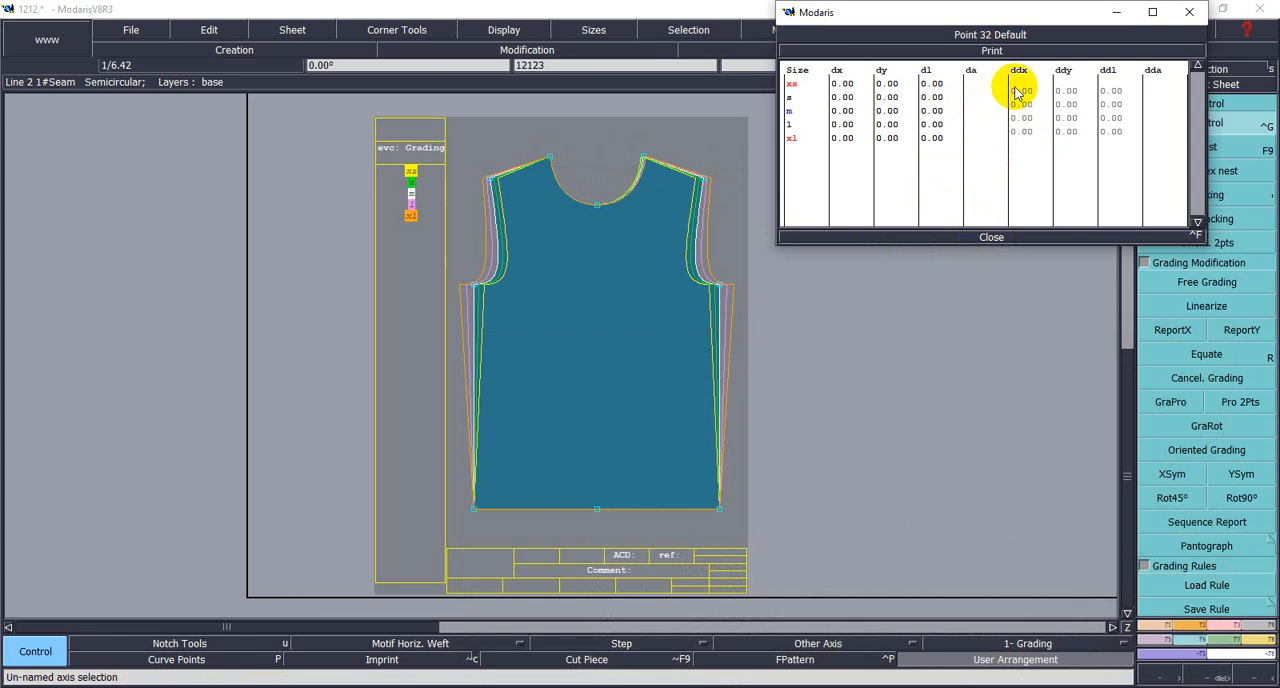
left_click_drag(1016, 88, 1043, 123)
type("-0")
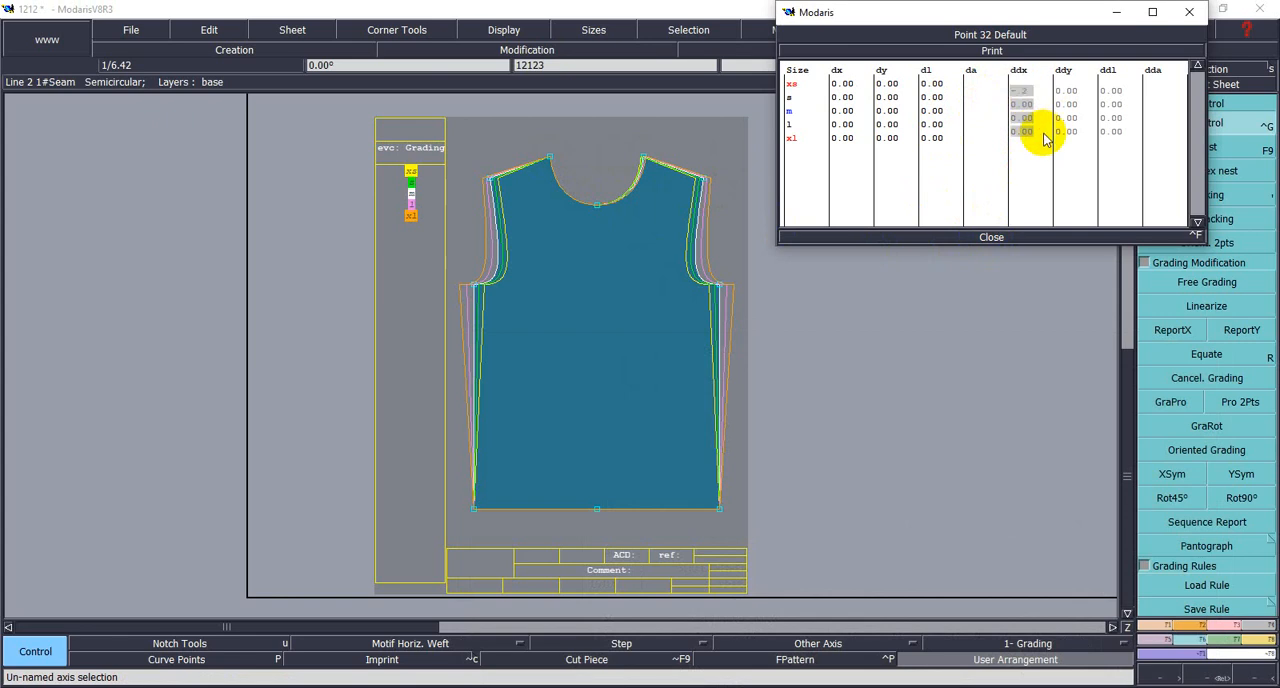
type(".25")
key("Return")
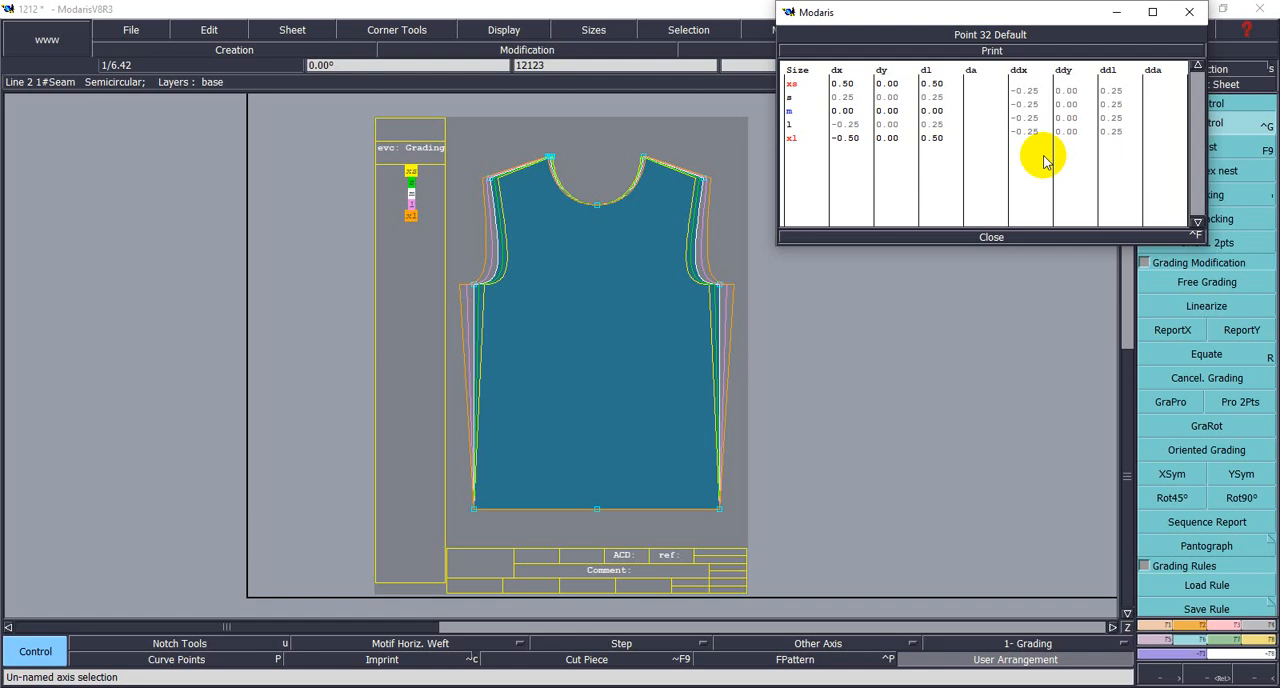
left_click(993, 241)
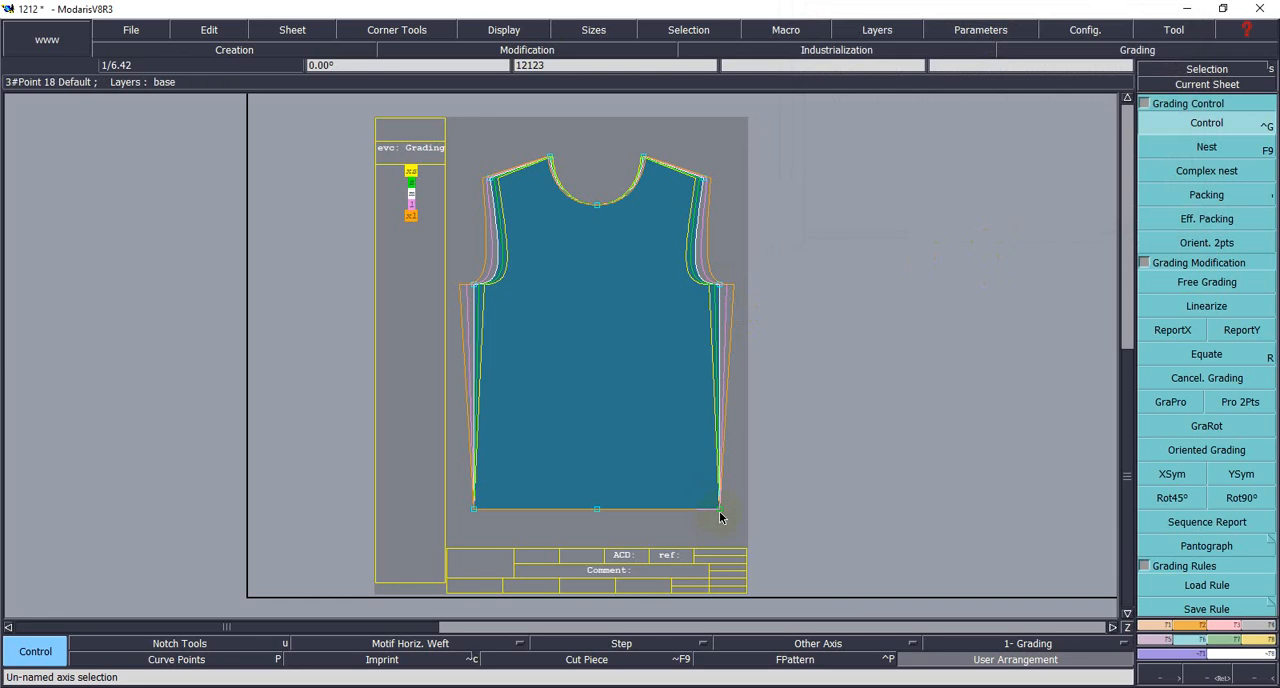
- Copy the X grading of each underarm point to the hem corner below it with ReportX, on both sides of the front body
left_click(995, 298)
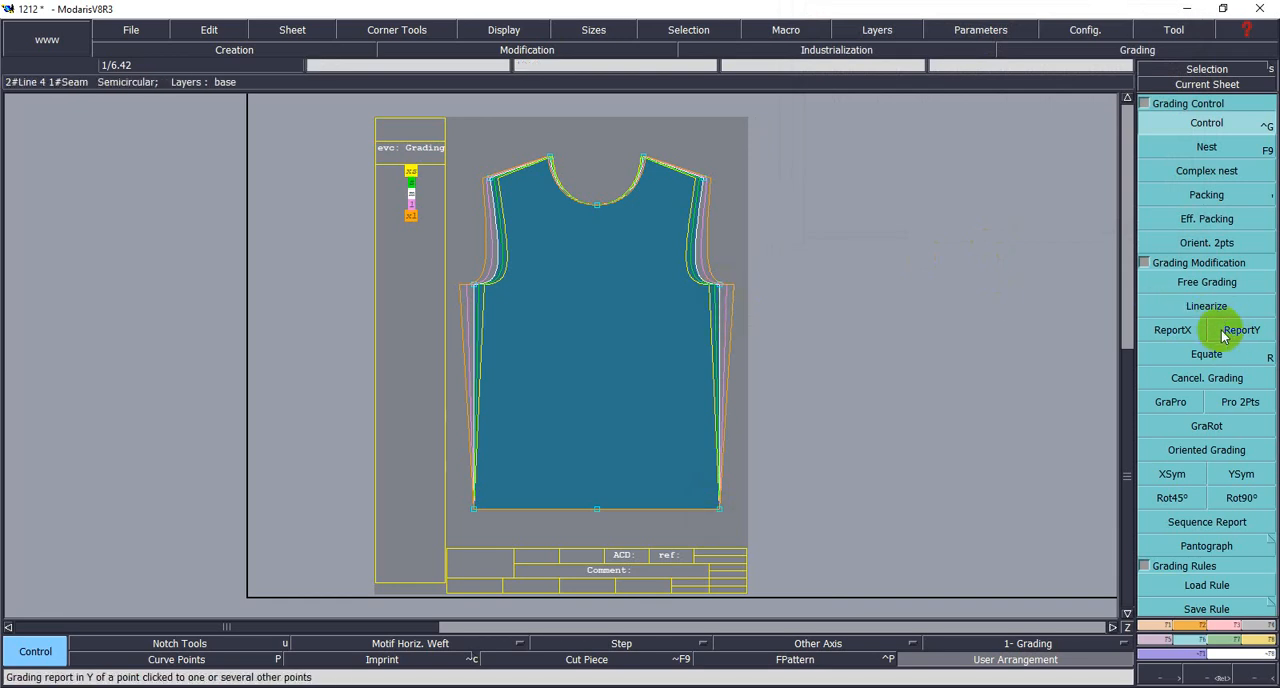
left_click(1172, 330)
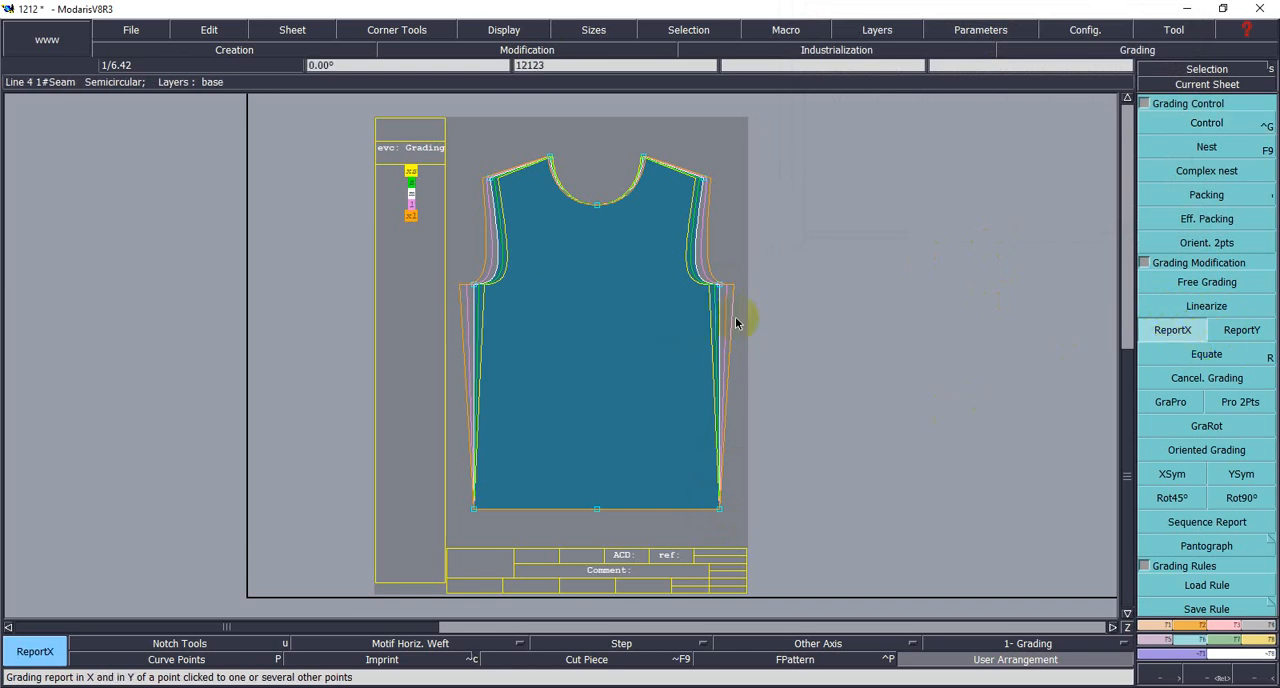
left_click(1160, 341)
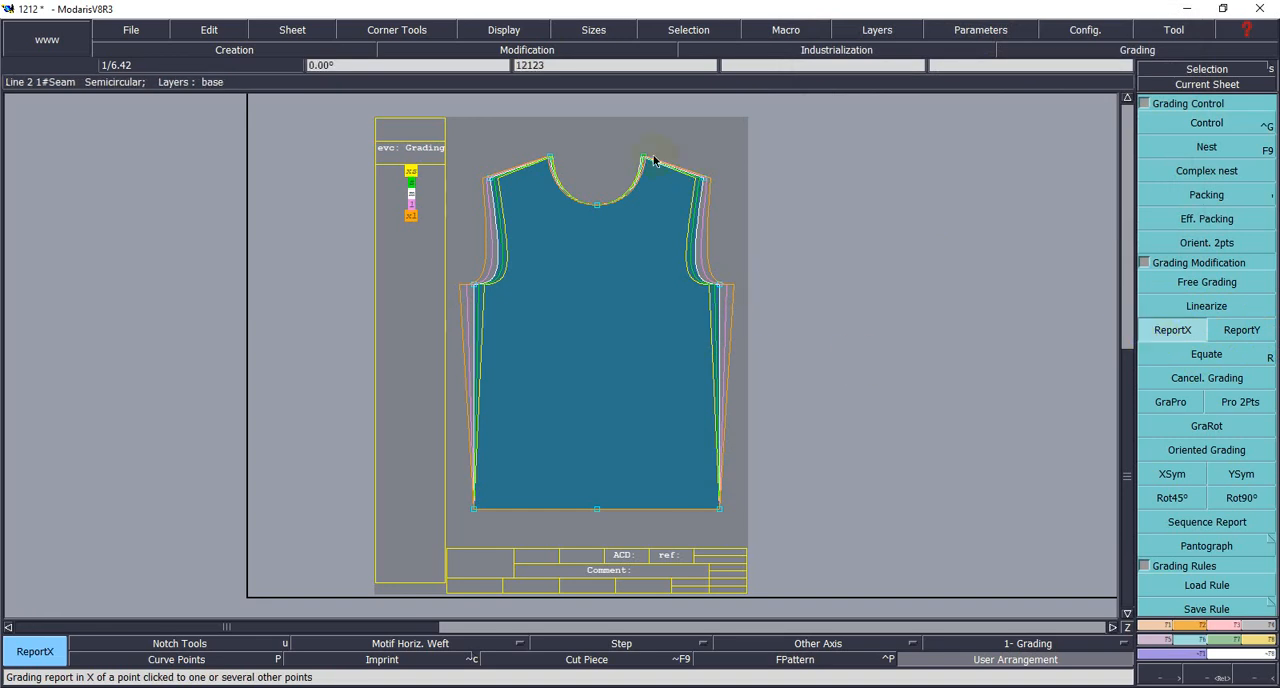
left_click(1232, 342)
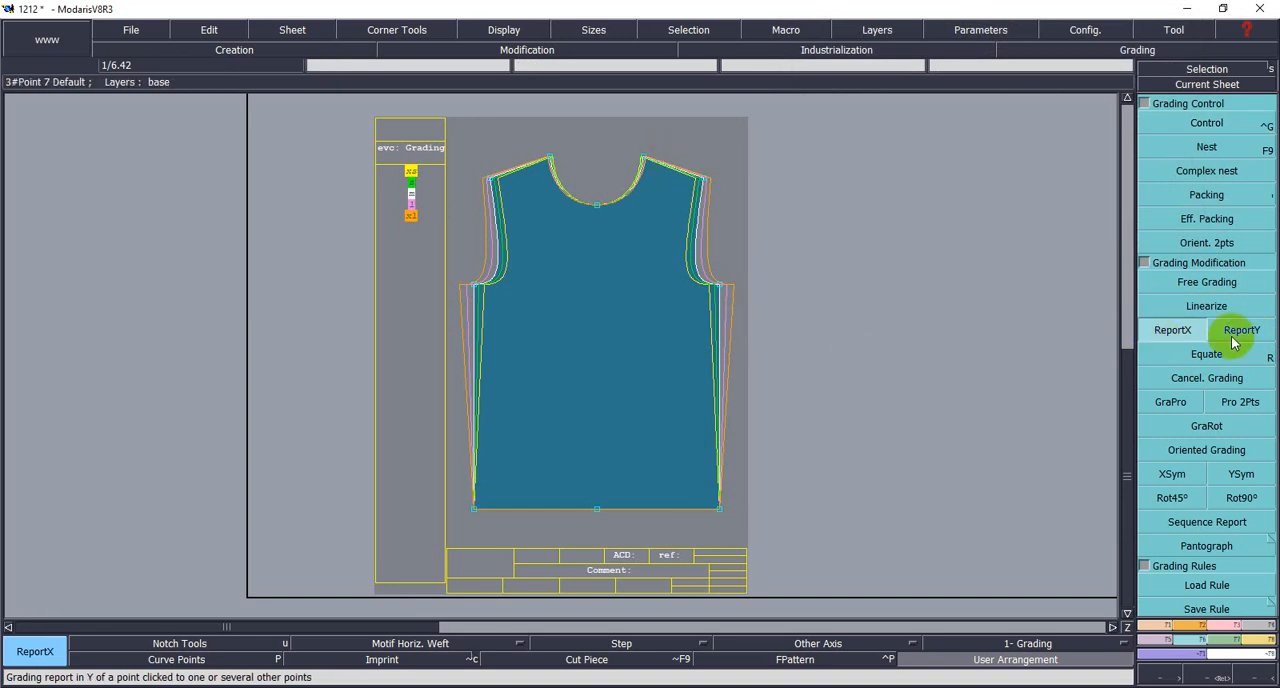
left_click(1175, 336)
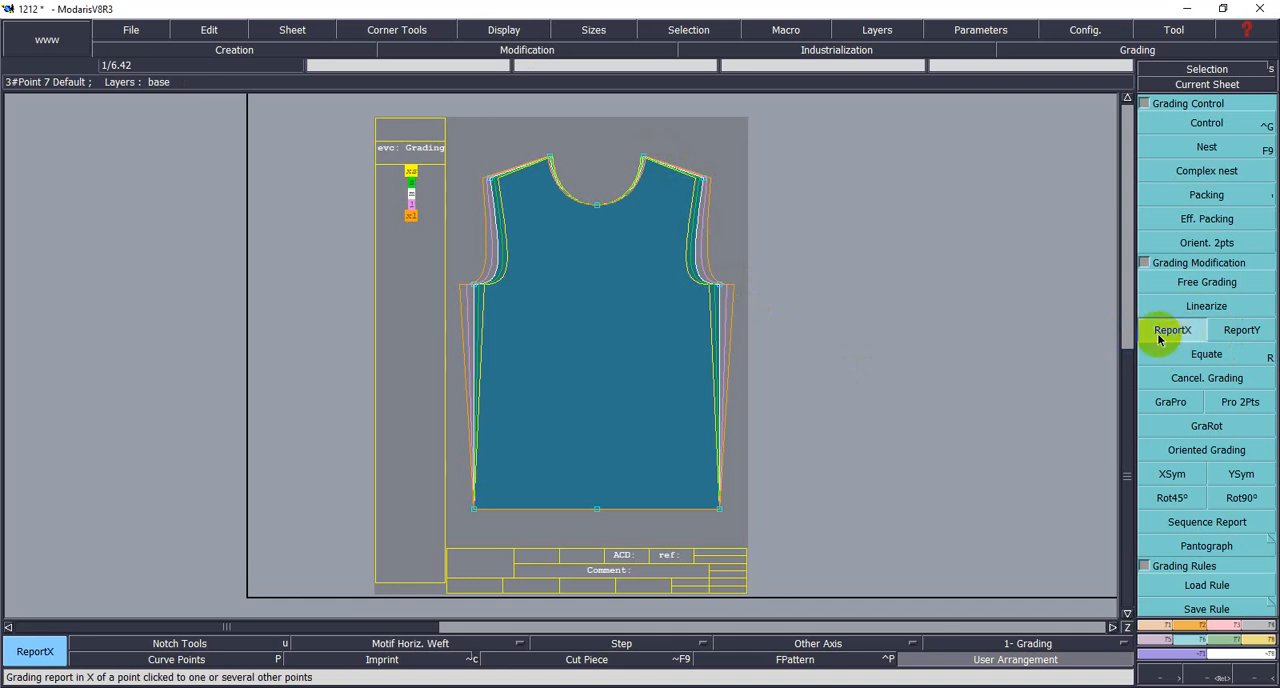
left_click(720, 288)
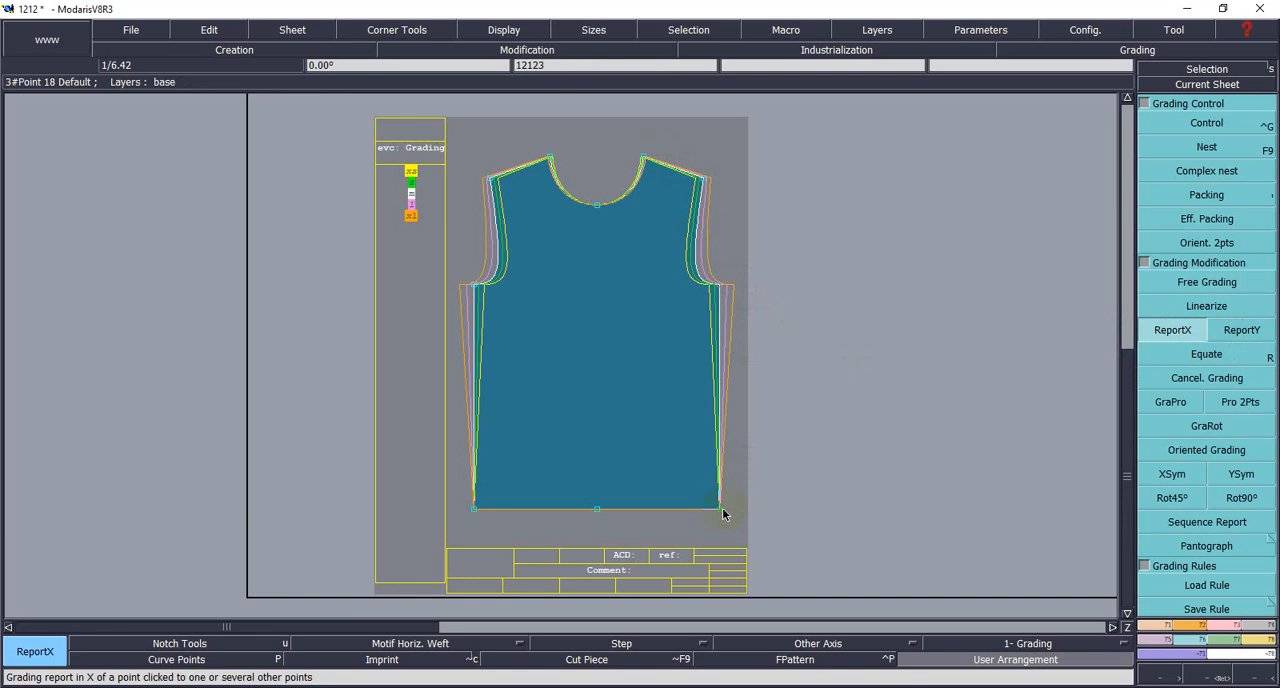
left_click(719, 509)
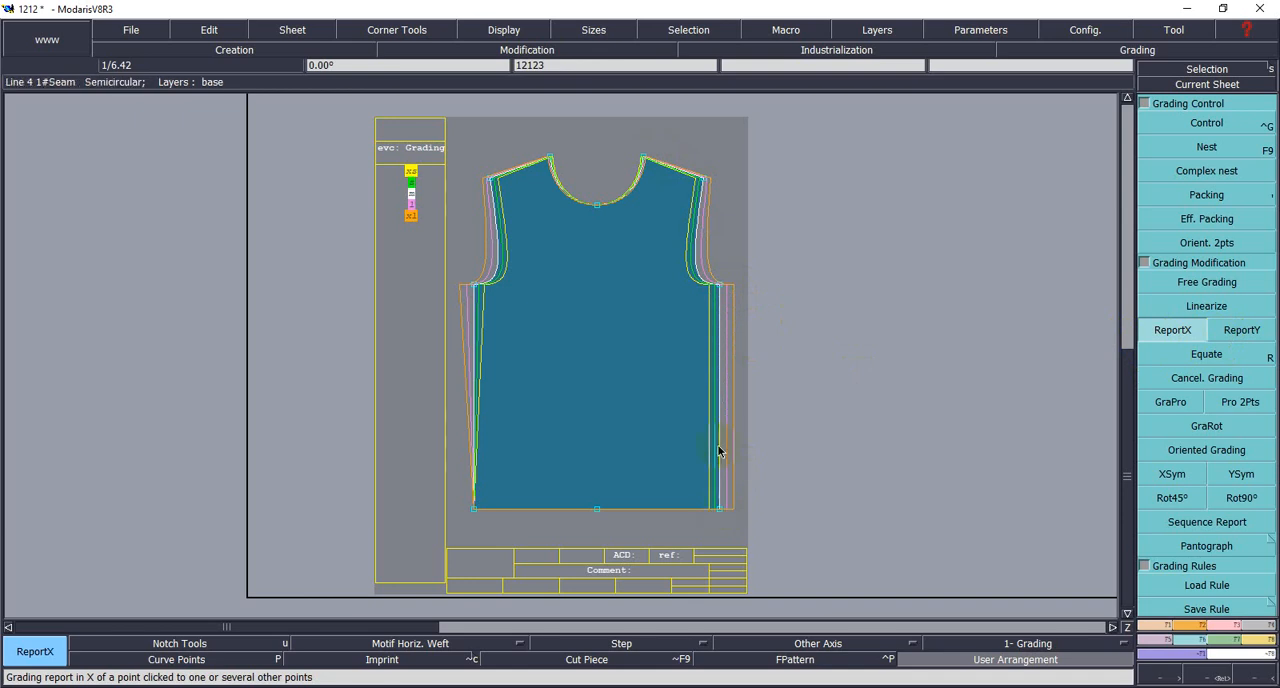
left_click(476, 288)
left_click(473, 509)
- Grade the front body's right shoulder tip with ddy 1 between all sizes
left_click(1101, 687)
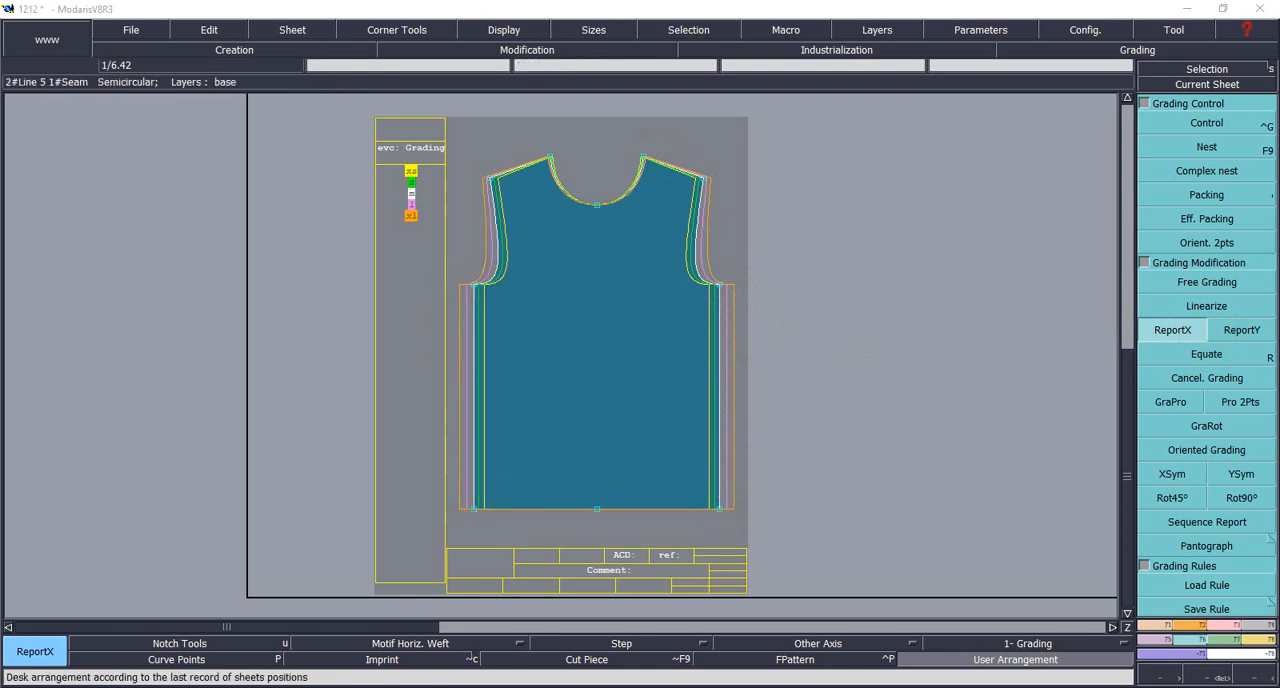
left_click(1147, 645)
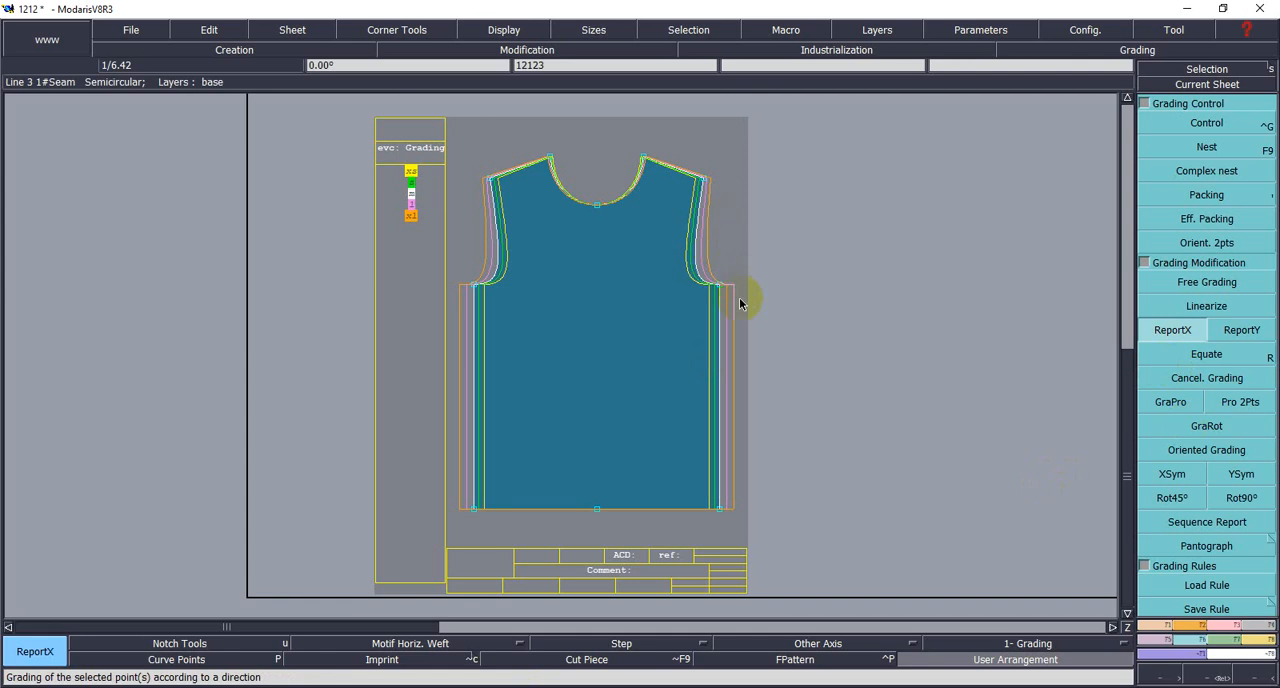
left_click(1202, 124)
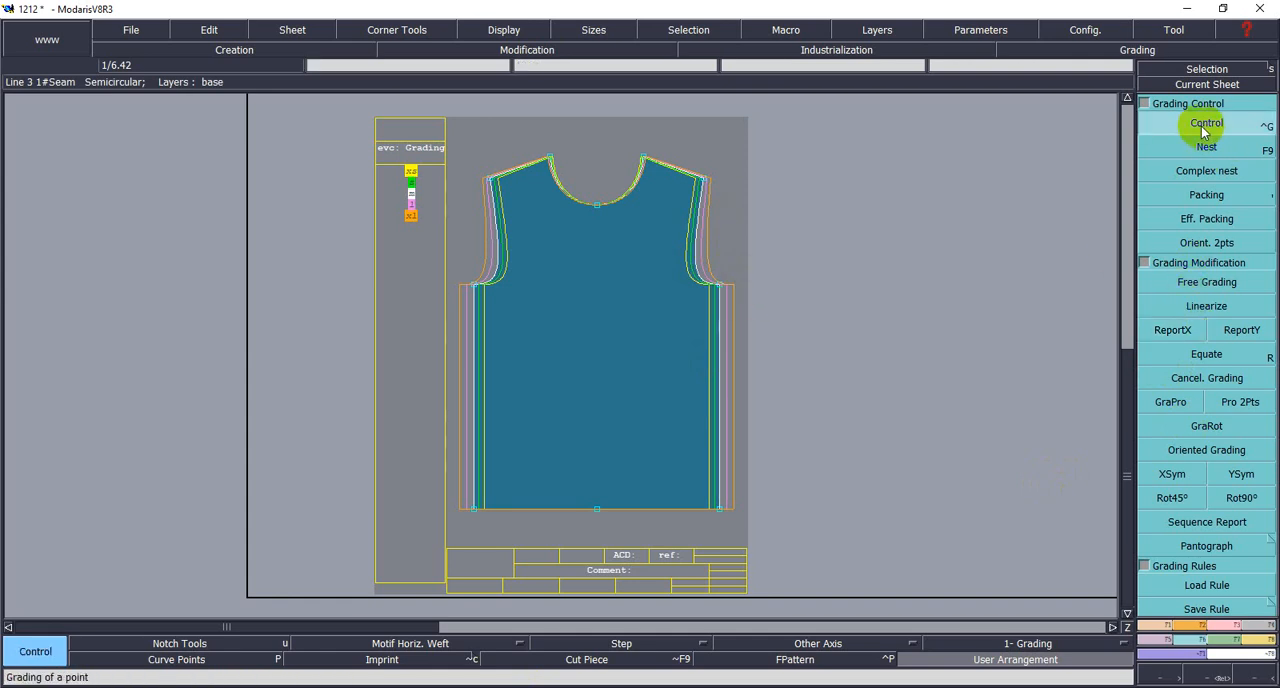
left_click(705, 181)
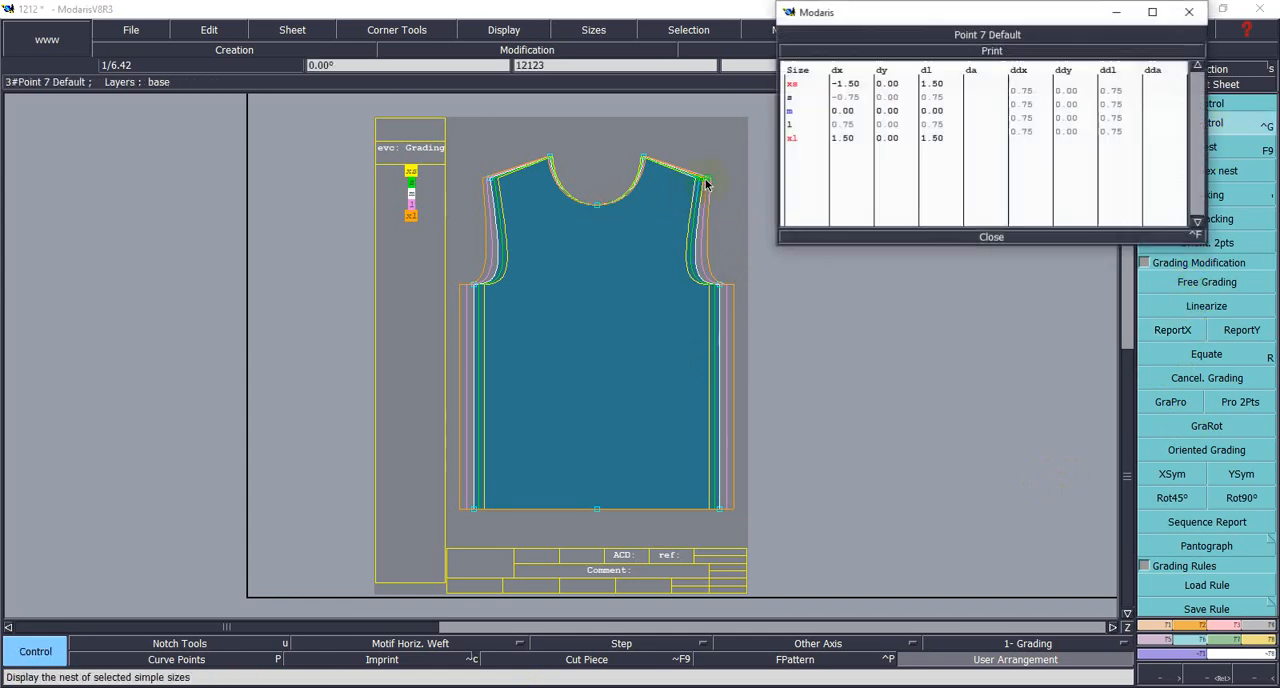
left_click(1026, 183)
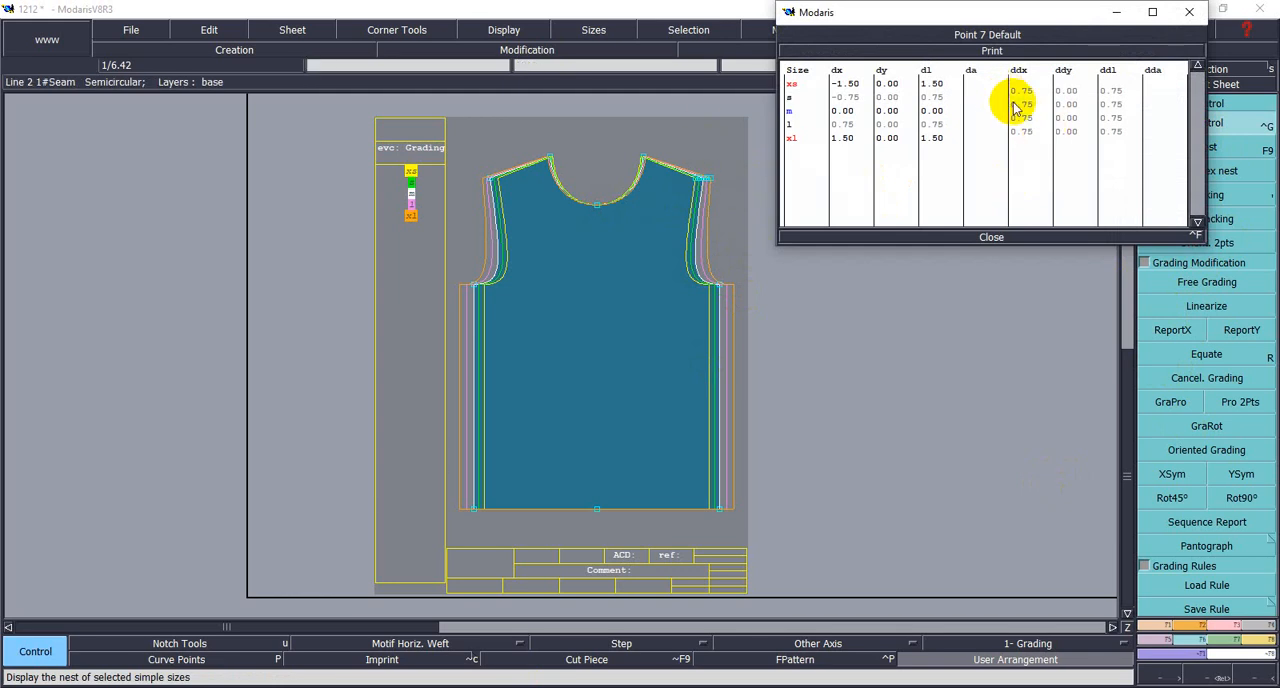
left_click_drag(1063, 92, 1085, 133)
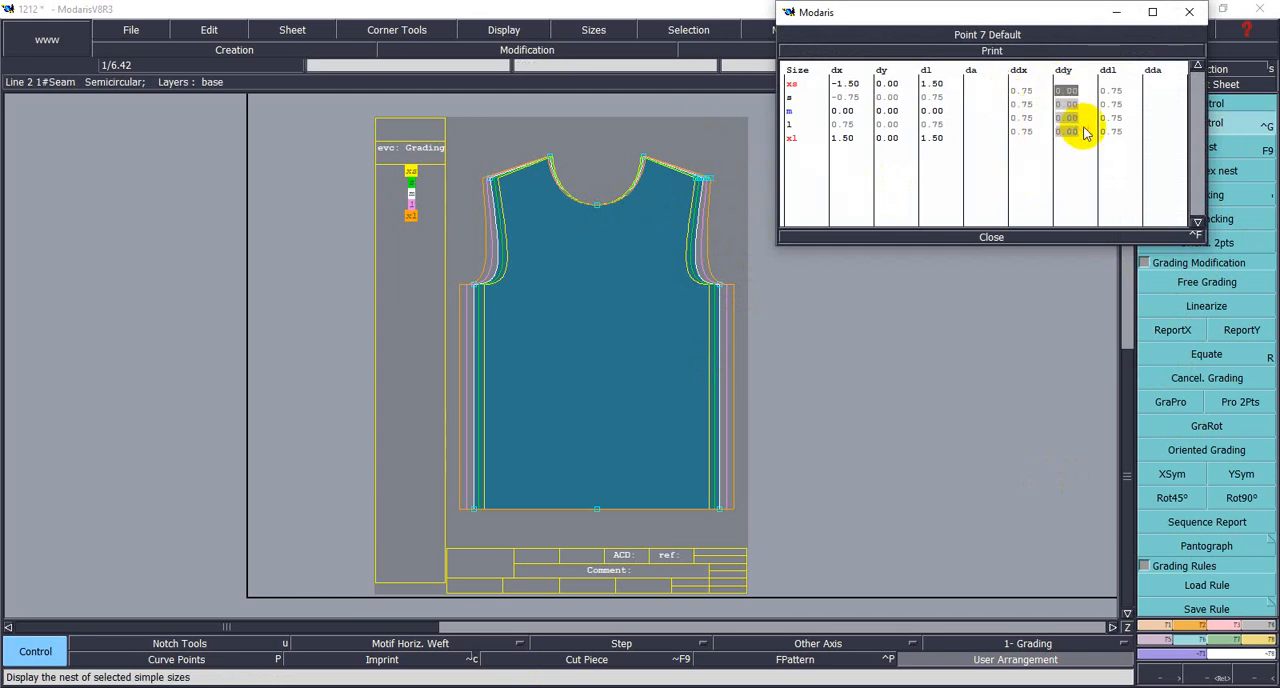
type("1")
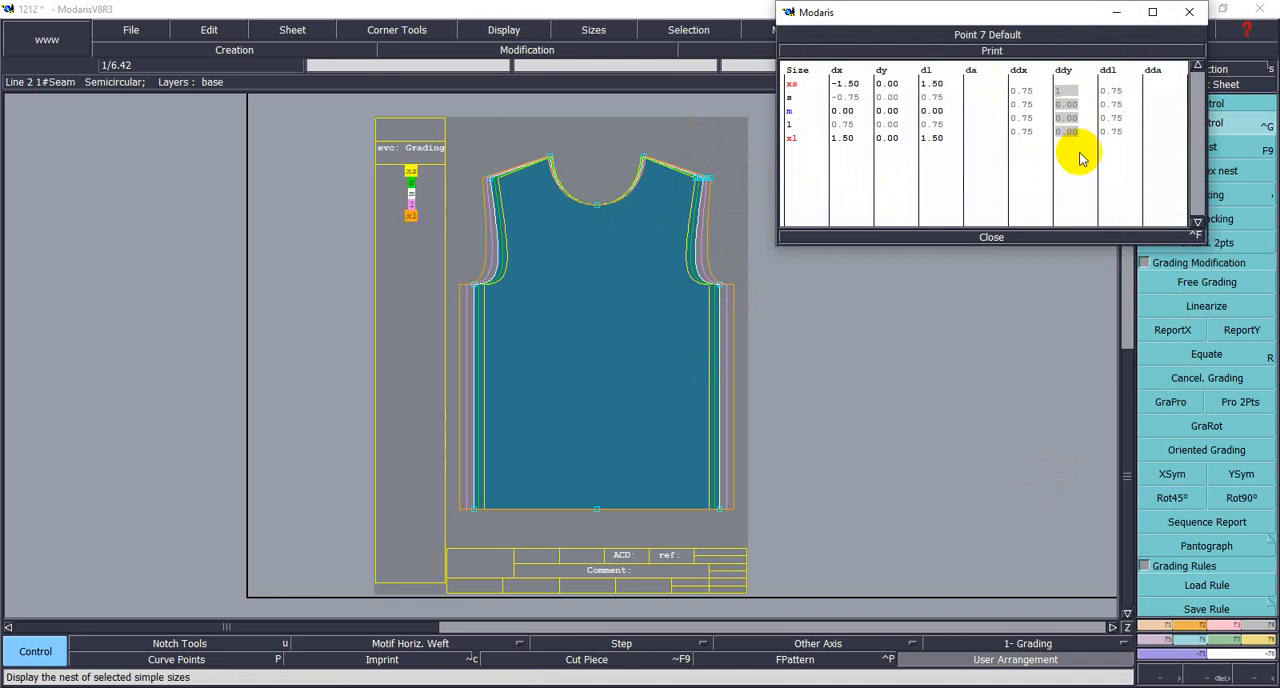
key("Return")
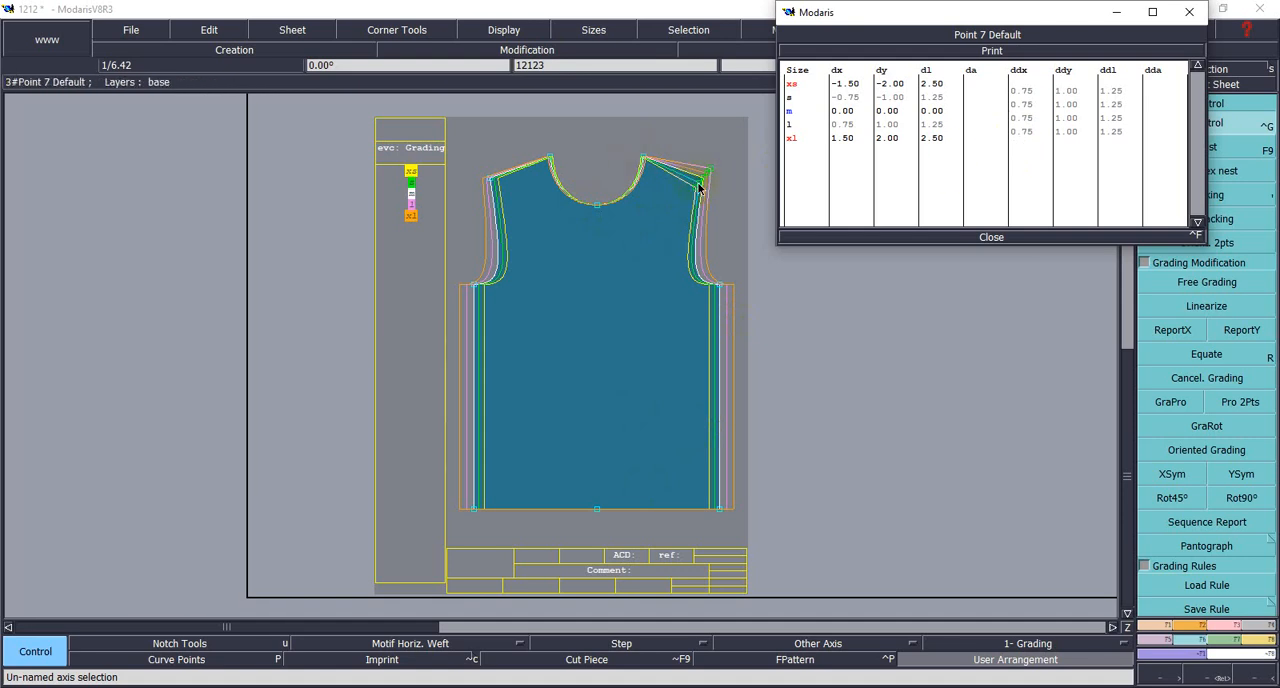
- Copy the right shoulder tip's Y grading to both neck points and the left shoulder tip with ReportY
left_click(1226, 327)
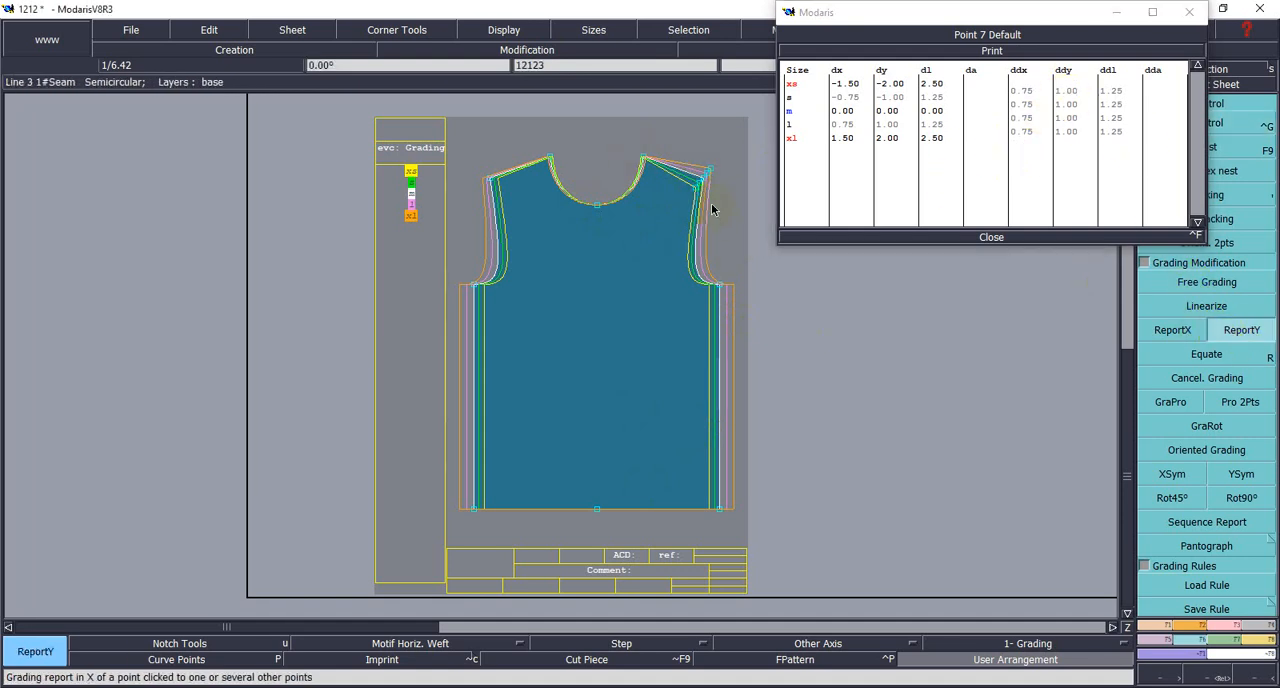
left_click(645, 158)
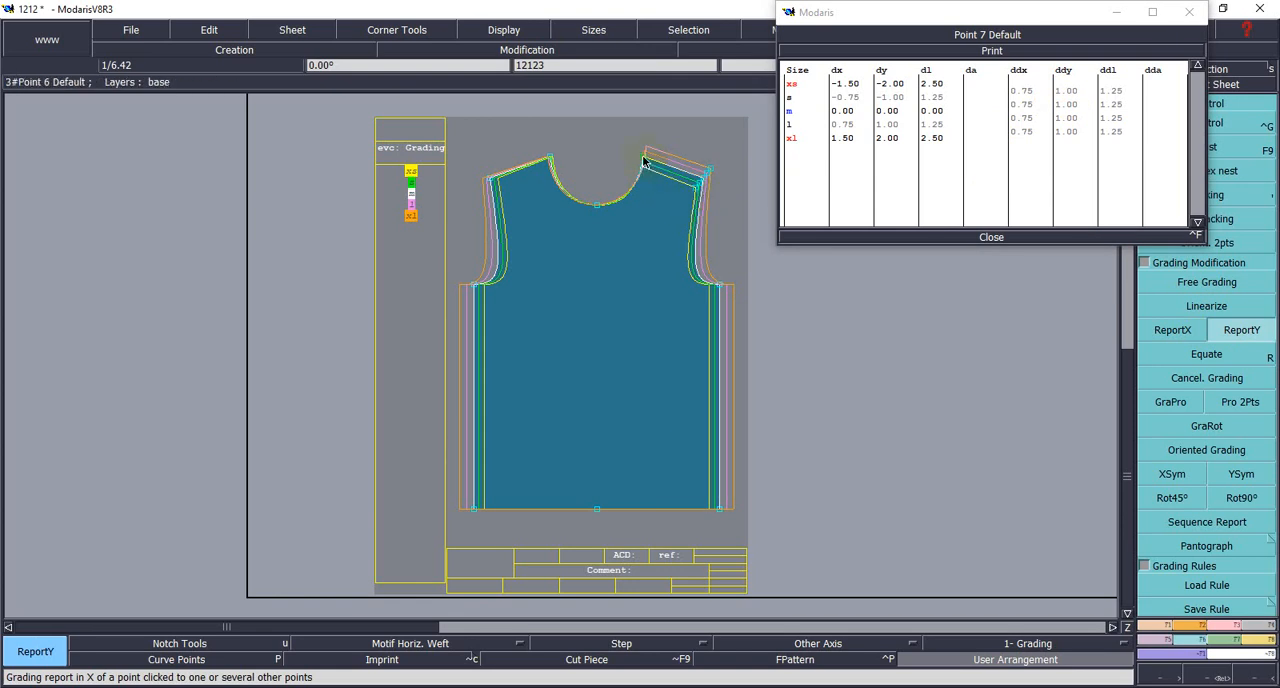
left_click(549, 158)
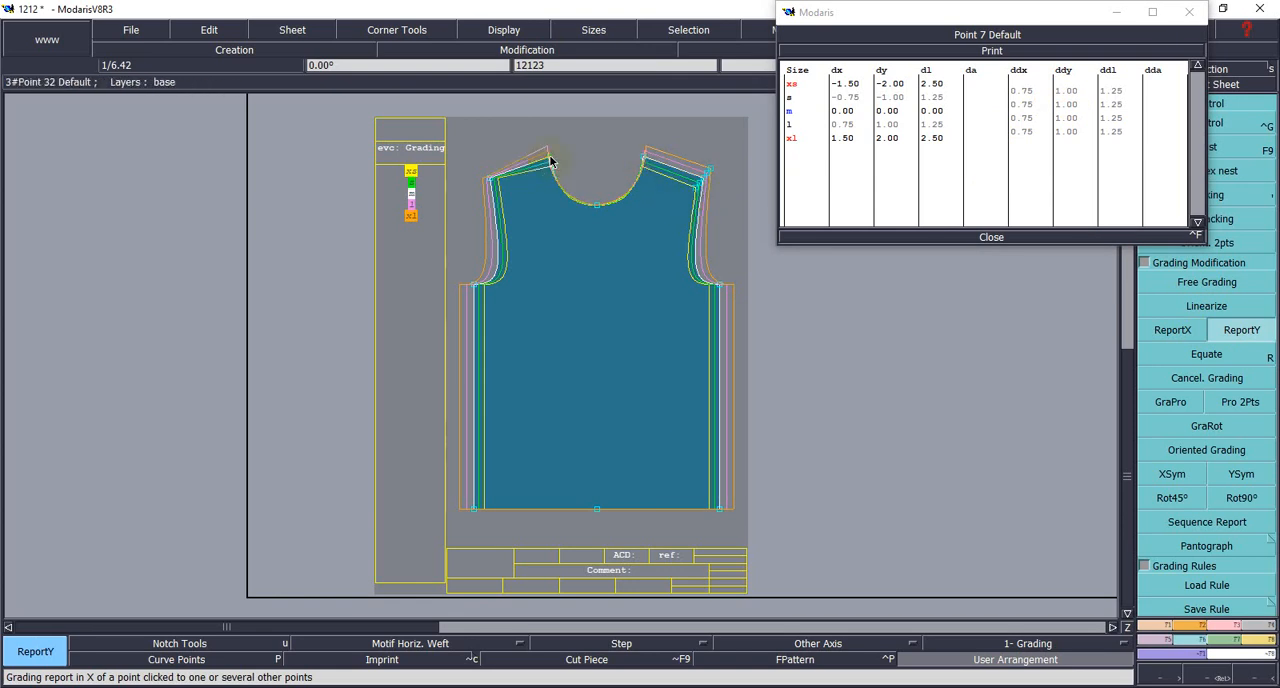
left_click(490, 180)
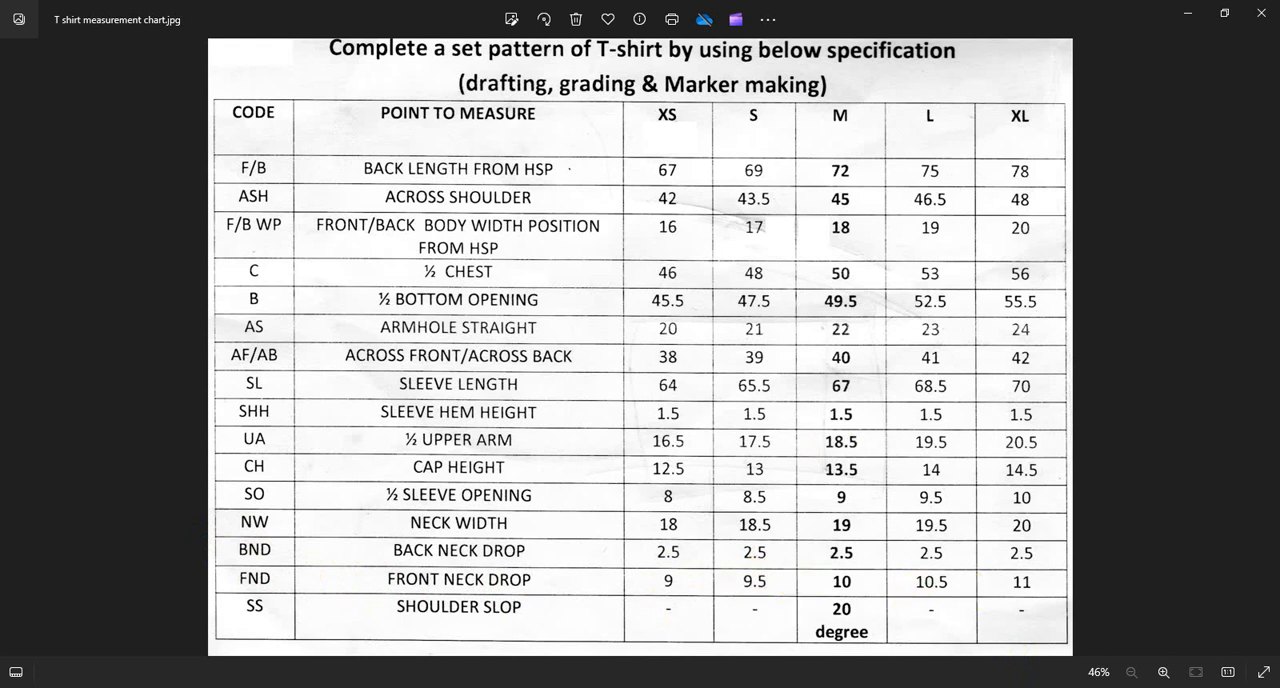
- Switch back to Modaris, close the shoulder point's grading table and grade the front neckline's centre point with ddx -0.5 between all sizes
key("alt+Tab")
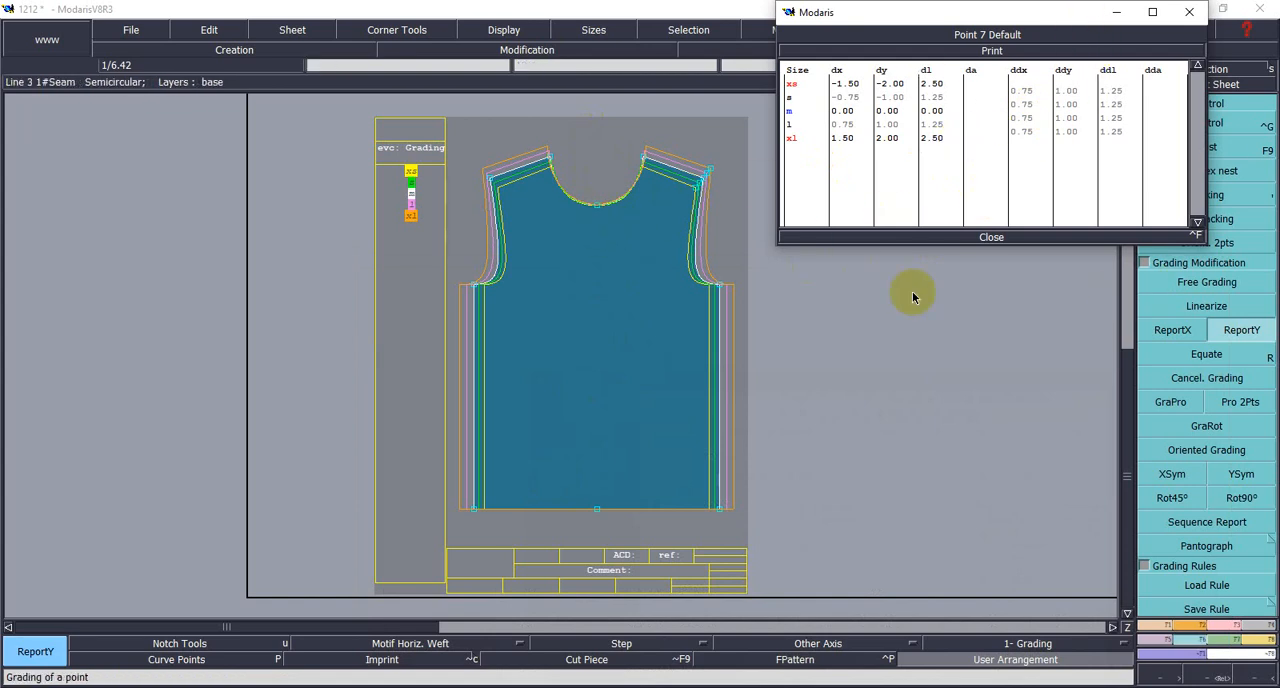
left_click_drag(1055, 16, 988, 20)
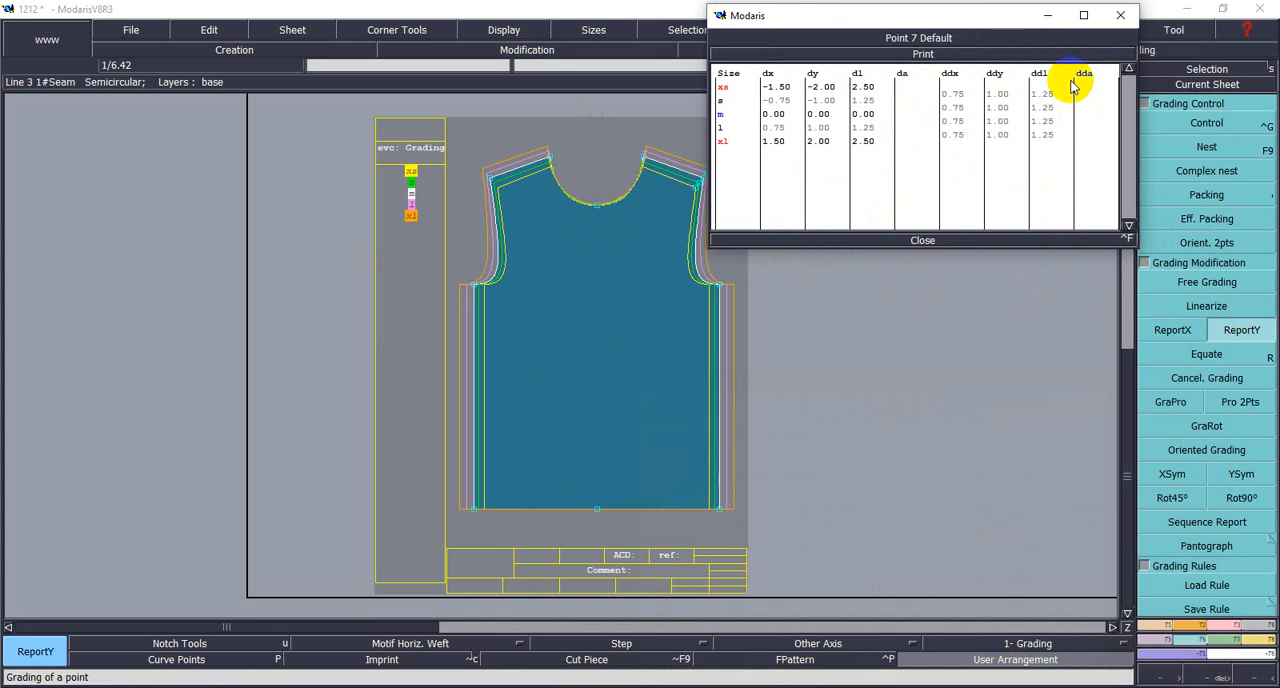
left_click(923, 240)
left_click(1188, 126)
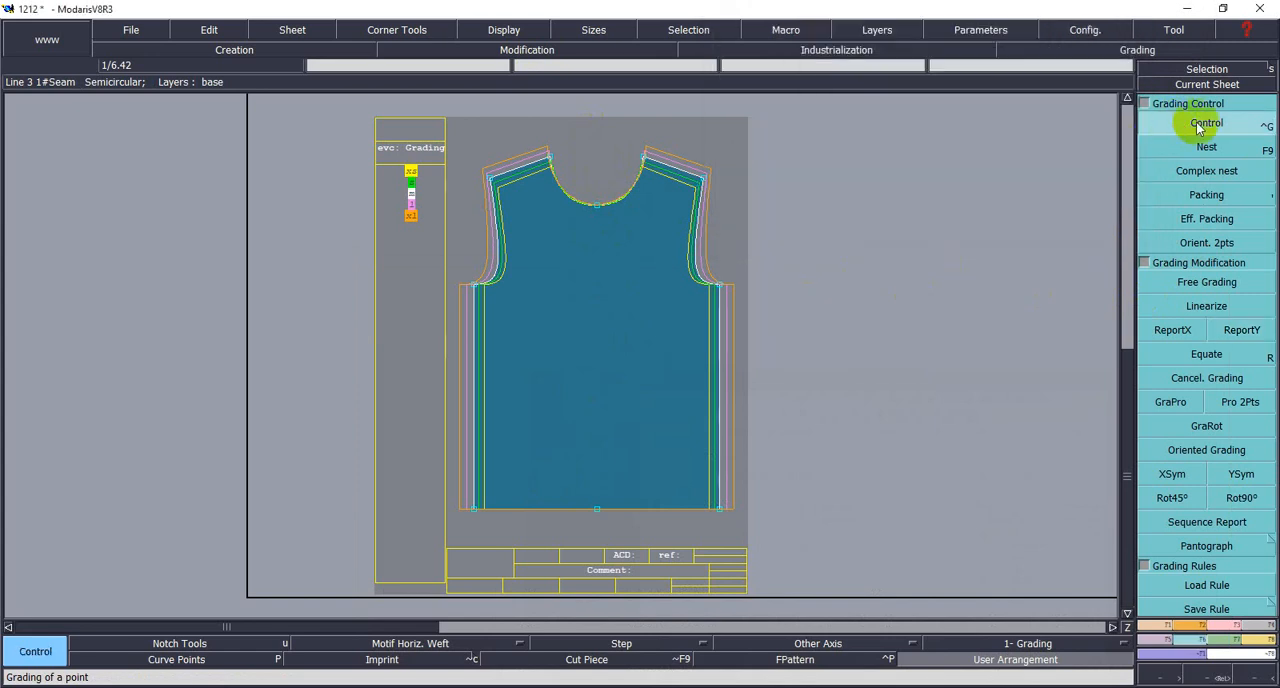
left_click(597, 207)
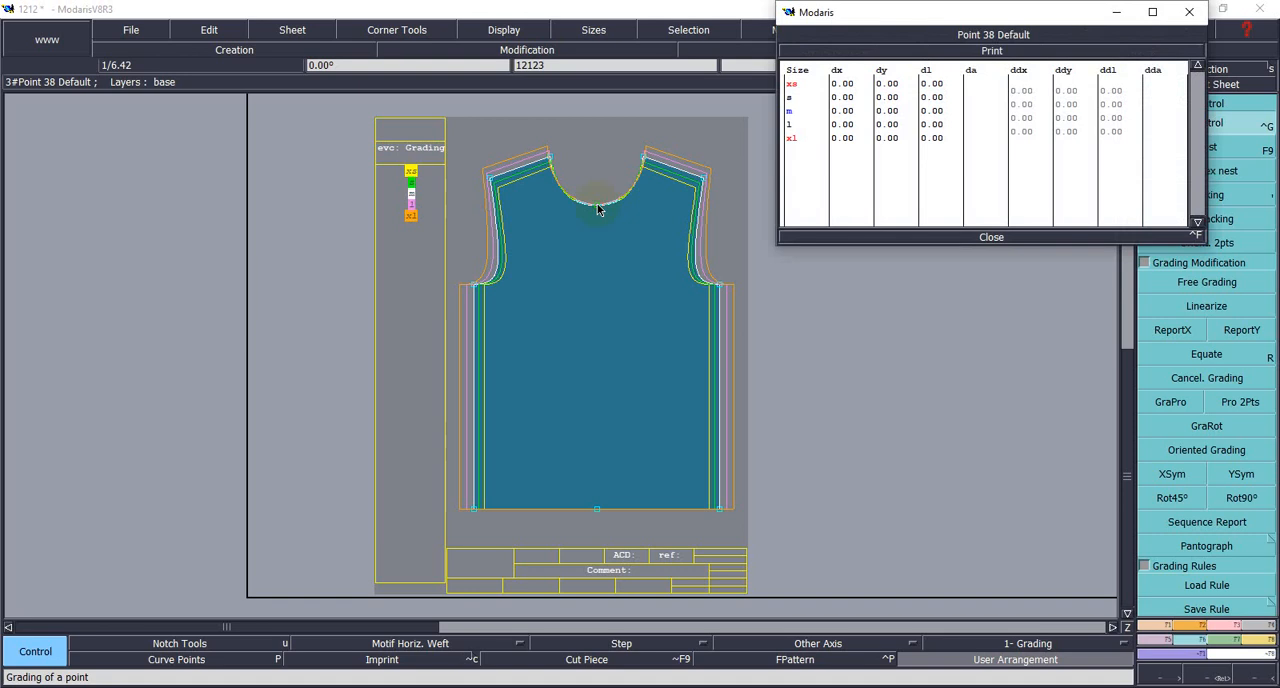
left_click(1014, 91)
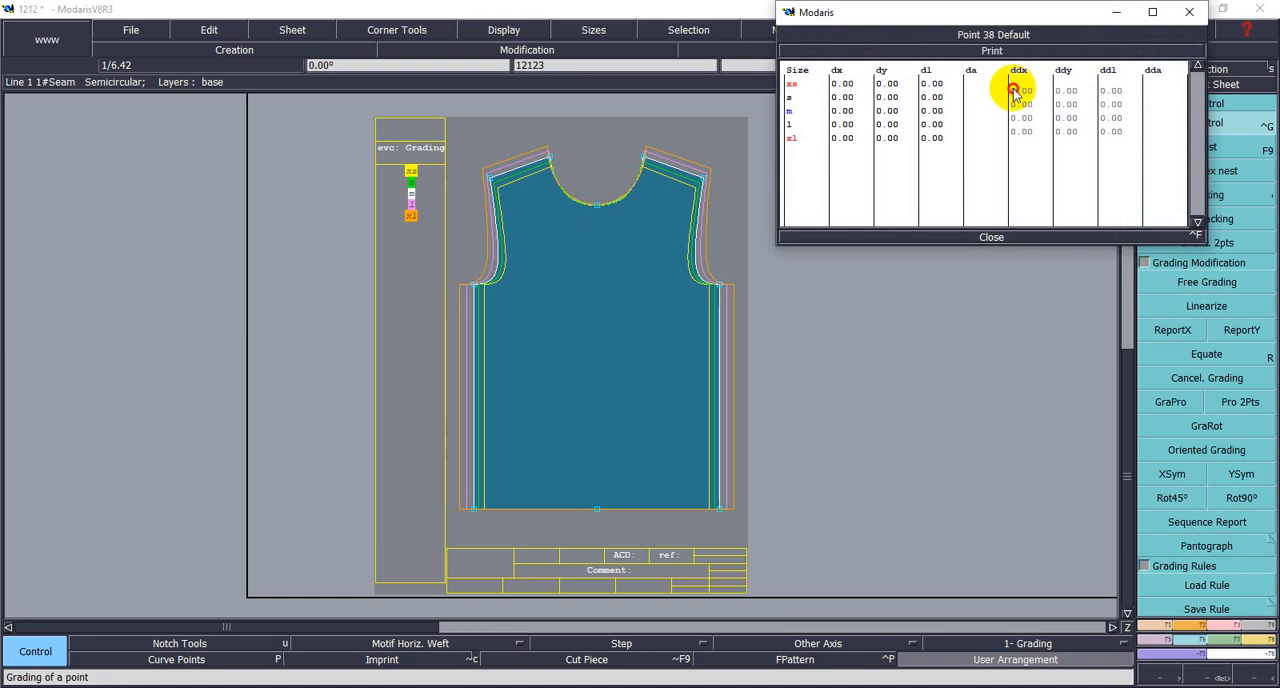
left_click_drag(1014, 91, 1043, 132)
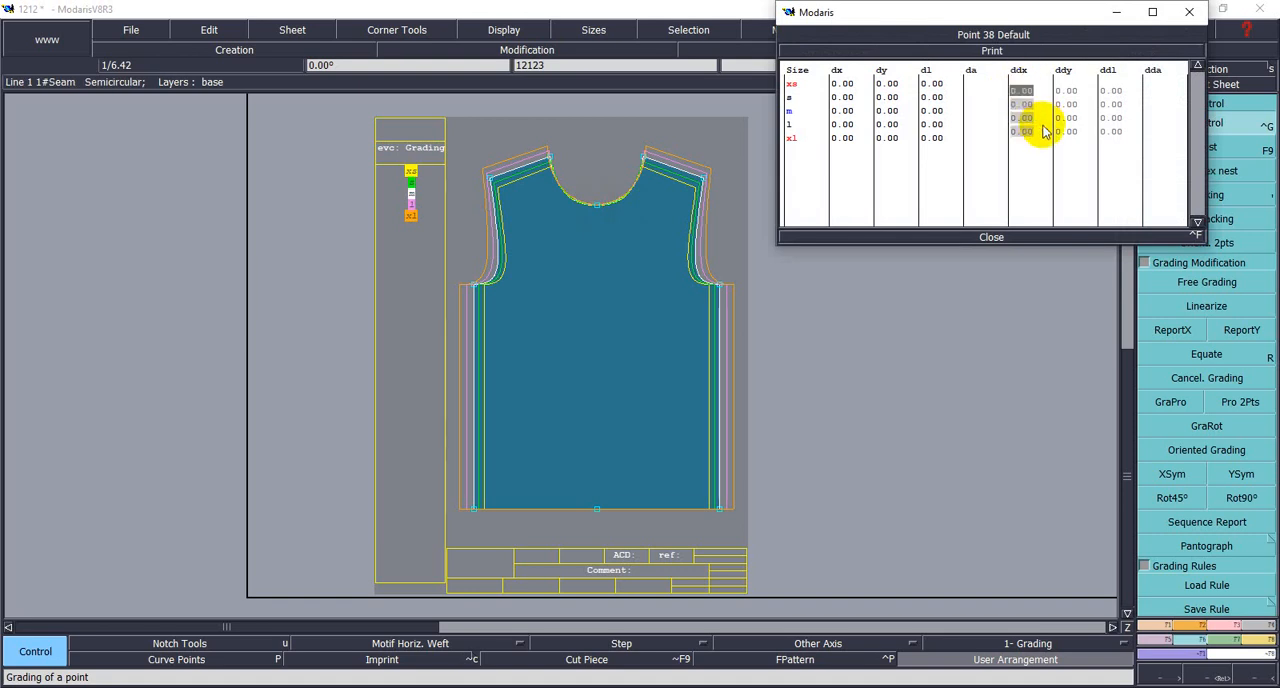
type("-.5")
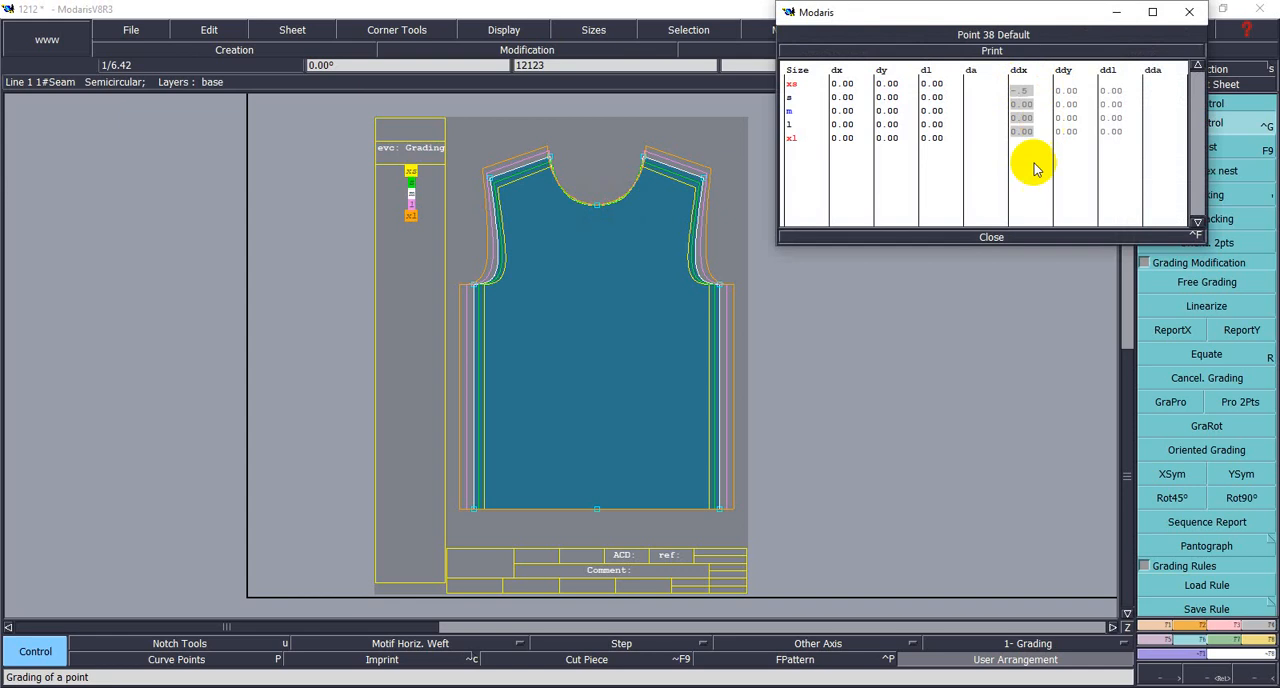
key("Return")
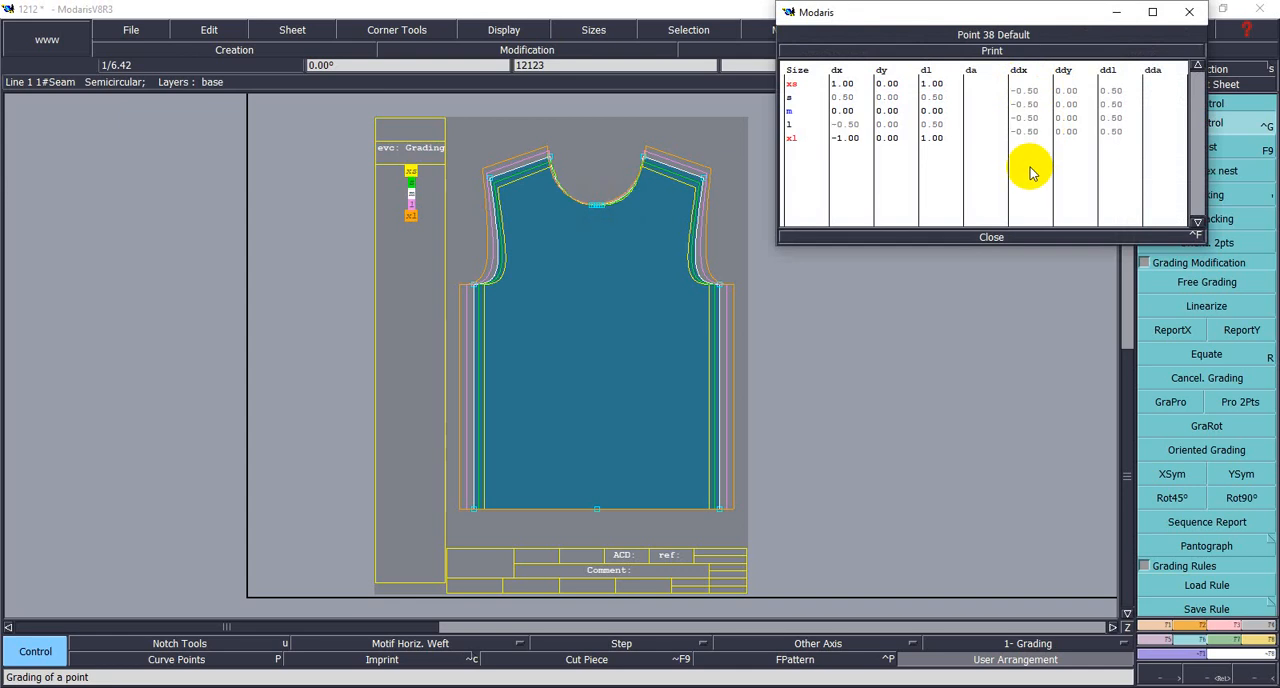
left_click(991, 238)
- Check the grading of the neckline's centre point up close and undo its ddx change
key("z")
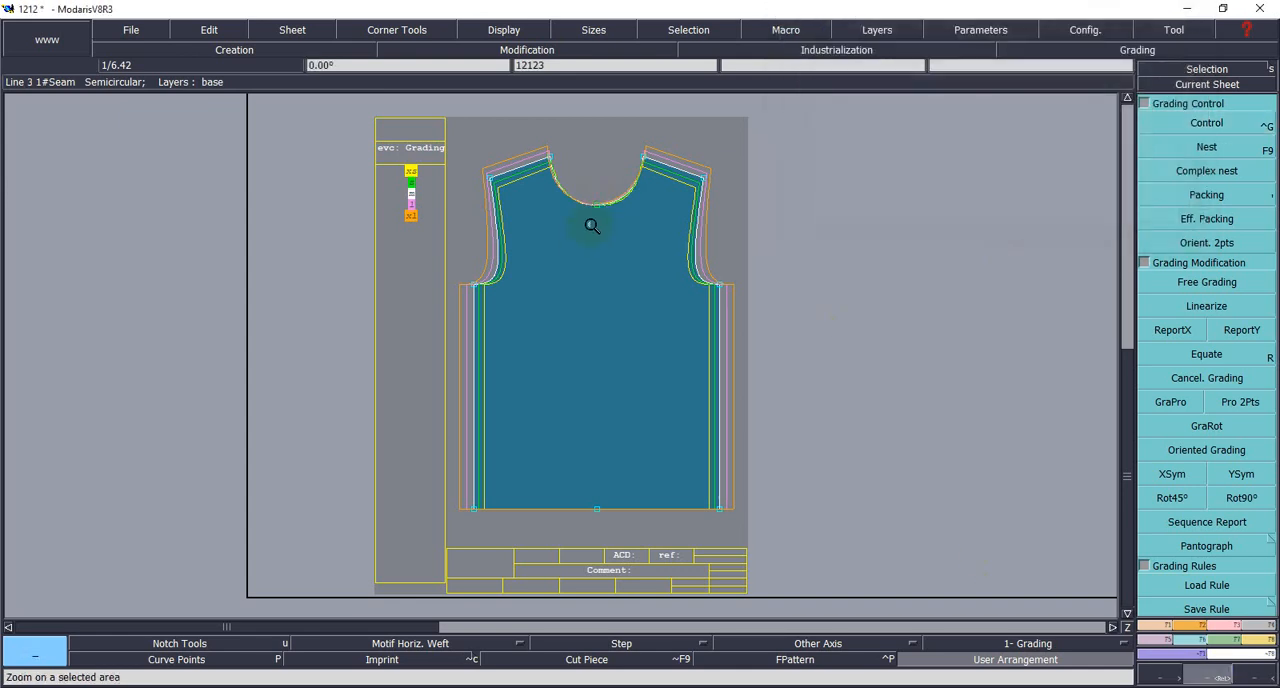
left_click_drag(529, 137, 666, 234)
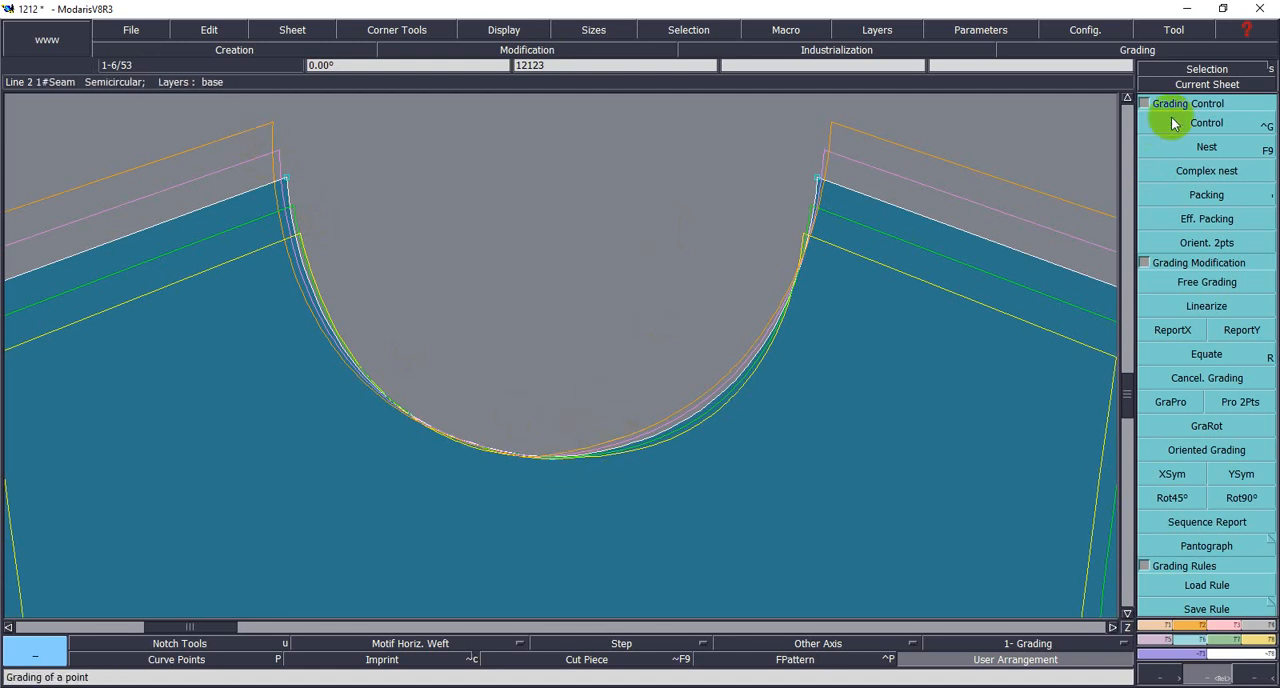
left_click(1180, 72)
left_click(1172, 120)
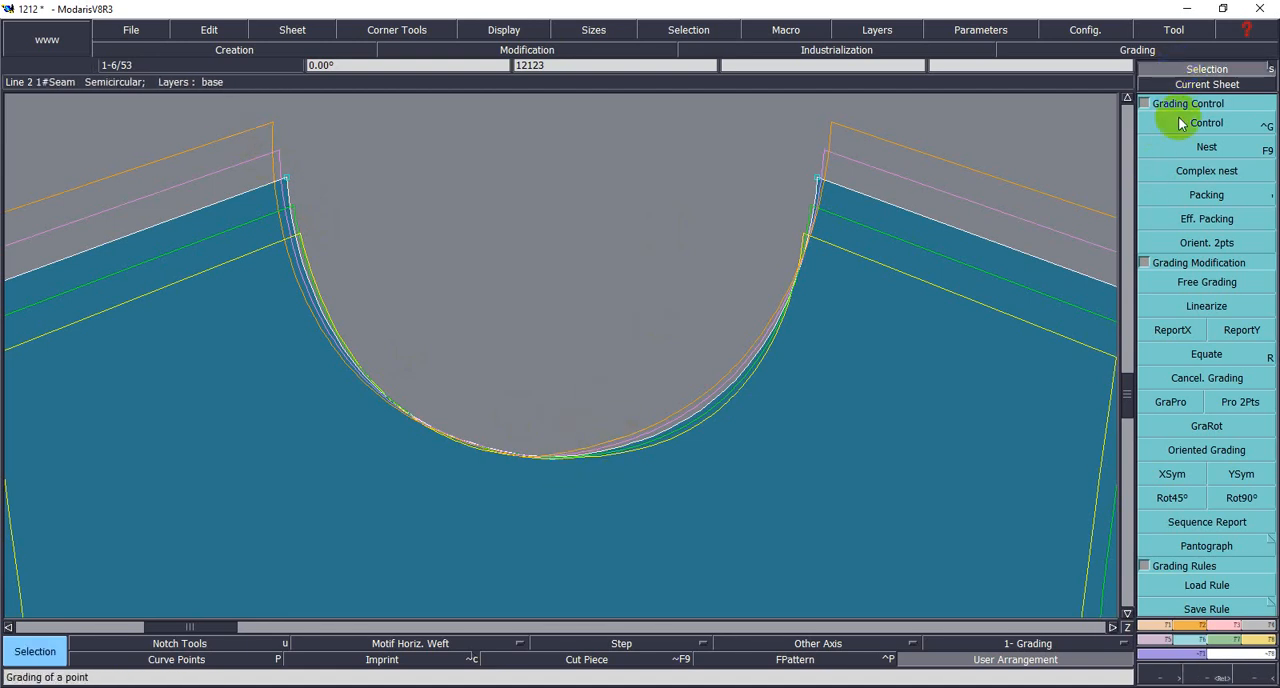
left_click(554, 458)
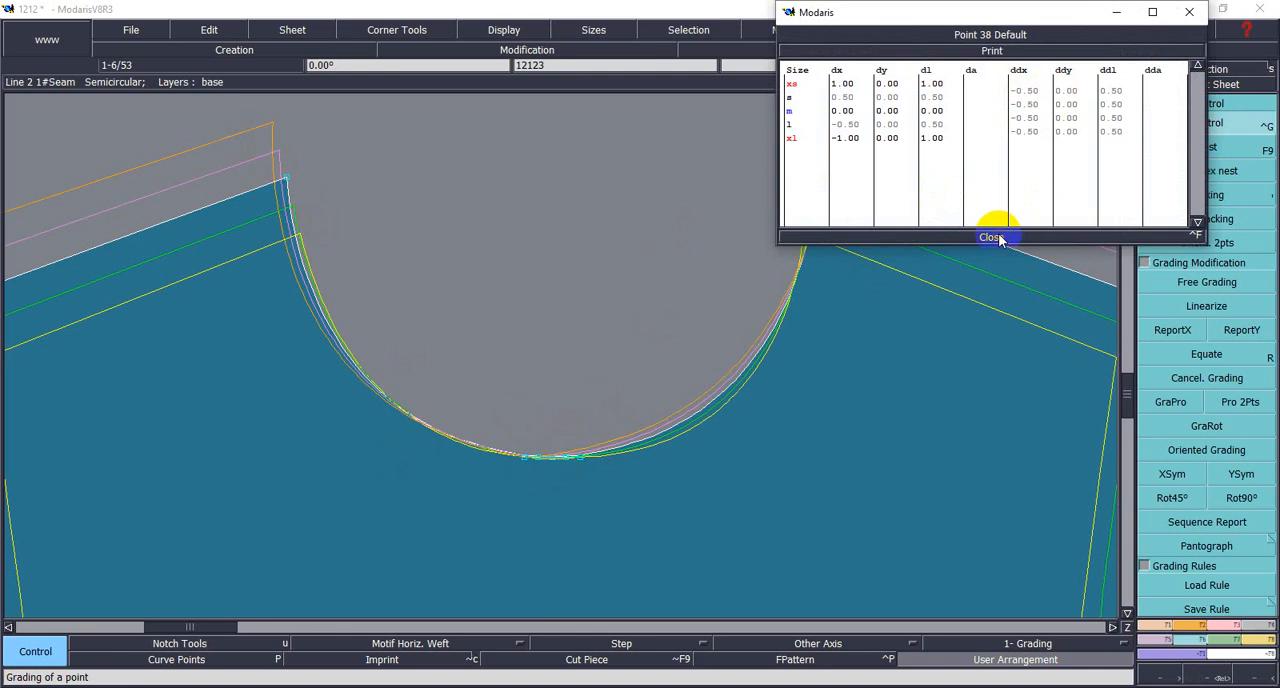
left_click(999, 236)
key("ctrl+z")
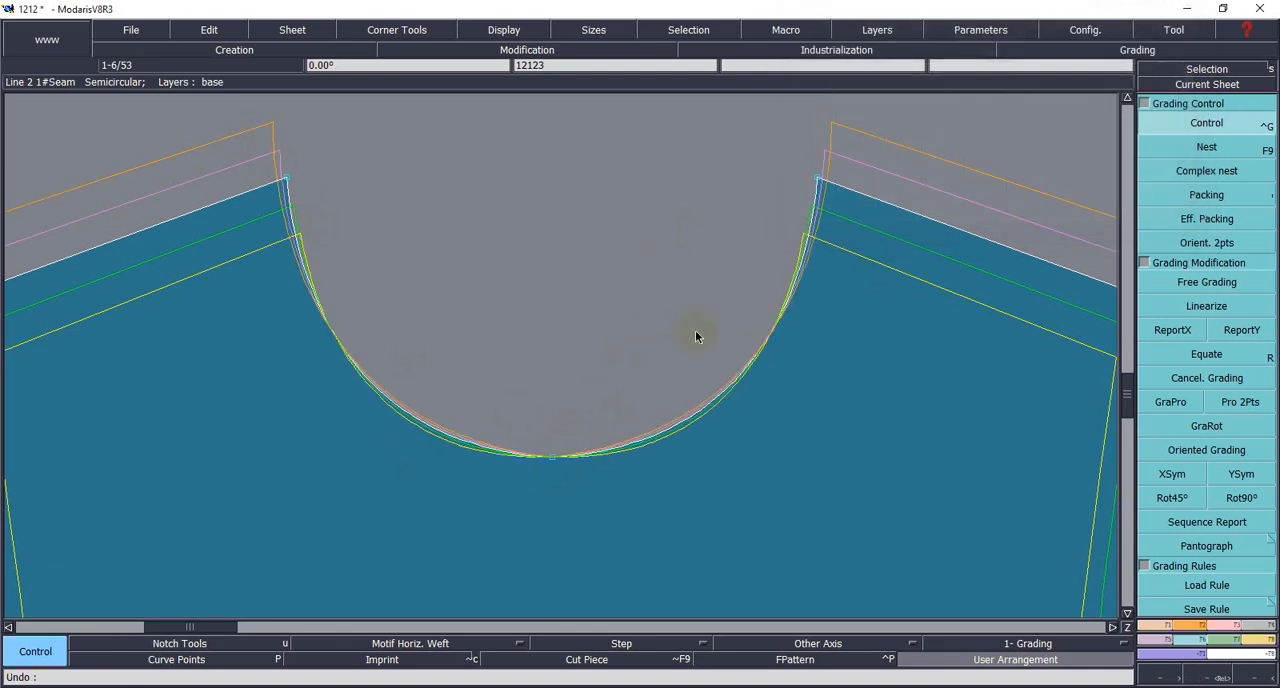
- Grade the front neckline's centre point with ddy -0.5 between all sizes and close the grading table
left_click(1175, 121)
left_click(553, 457)
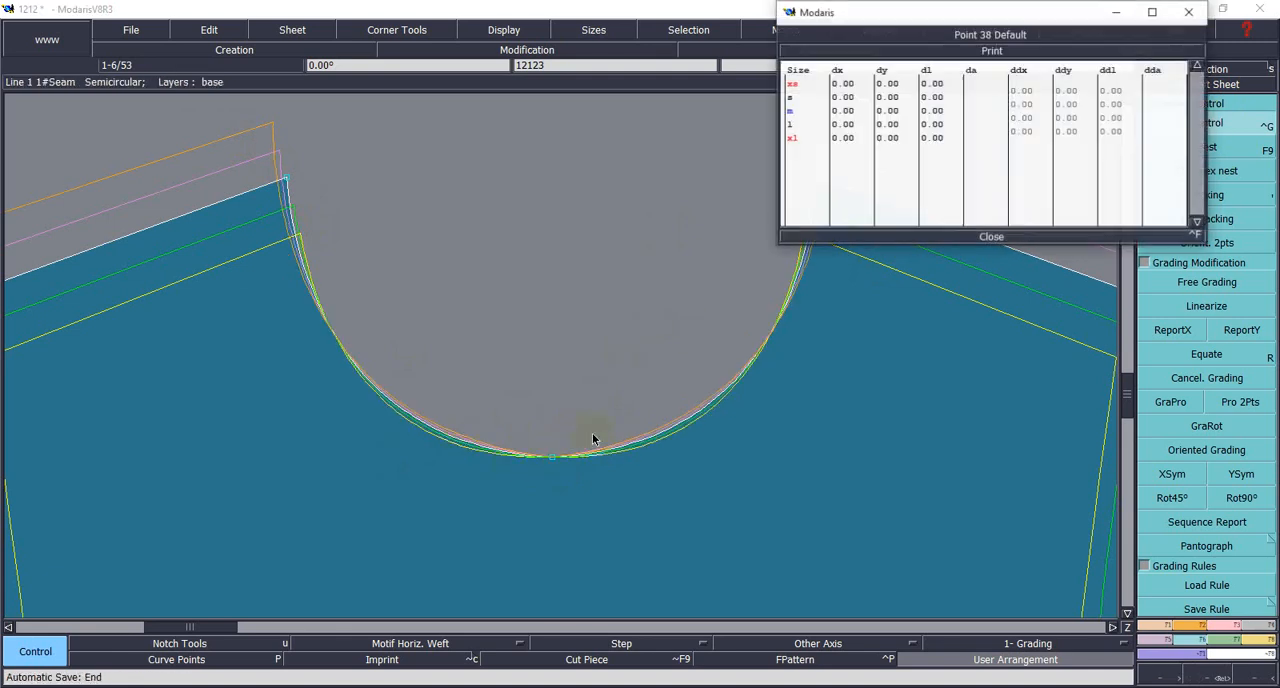
left_click_drag(1066, 90, 1079, 140)
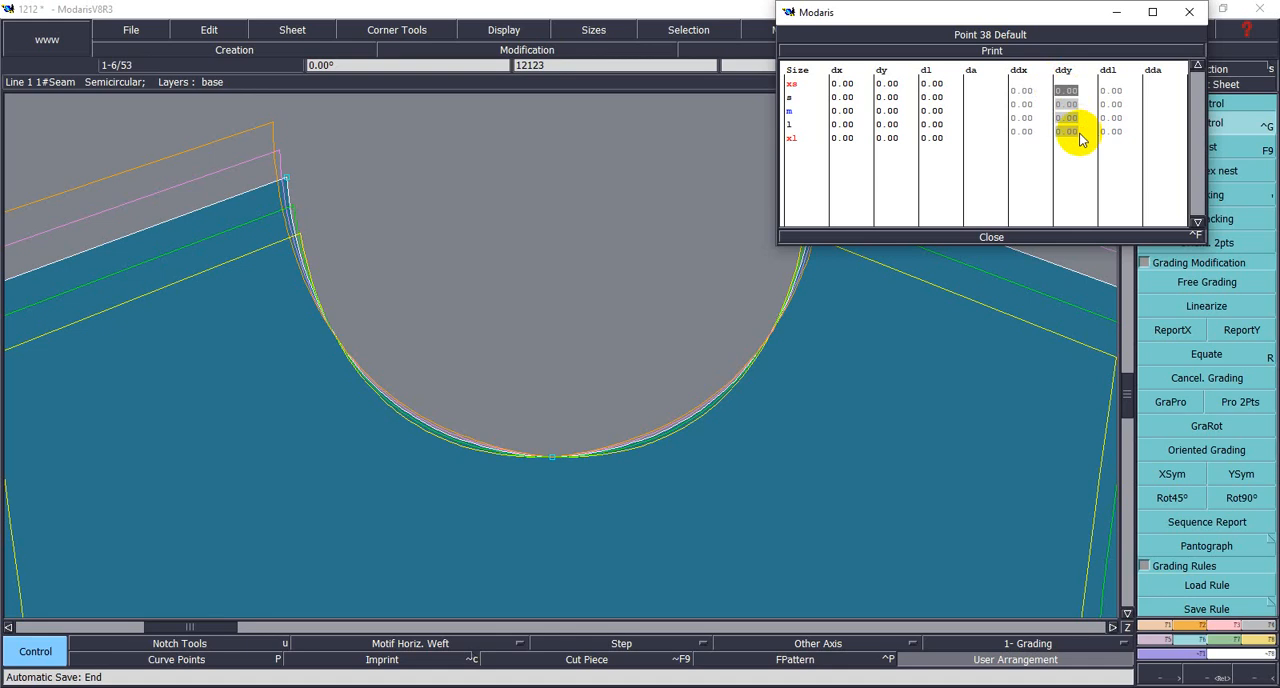
type("-0")
type(".5")
key("Return")
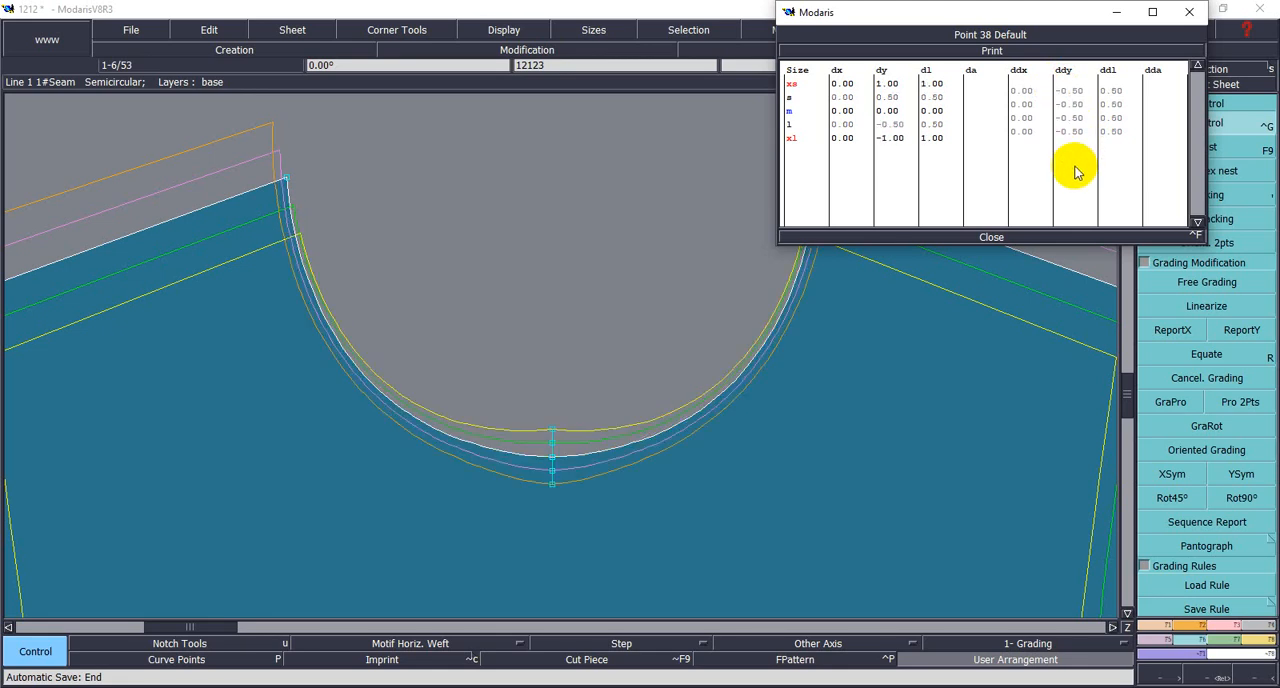
left_click(991, 237)
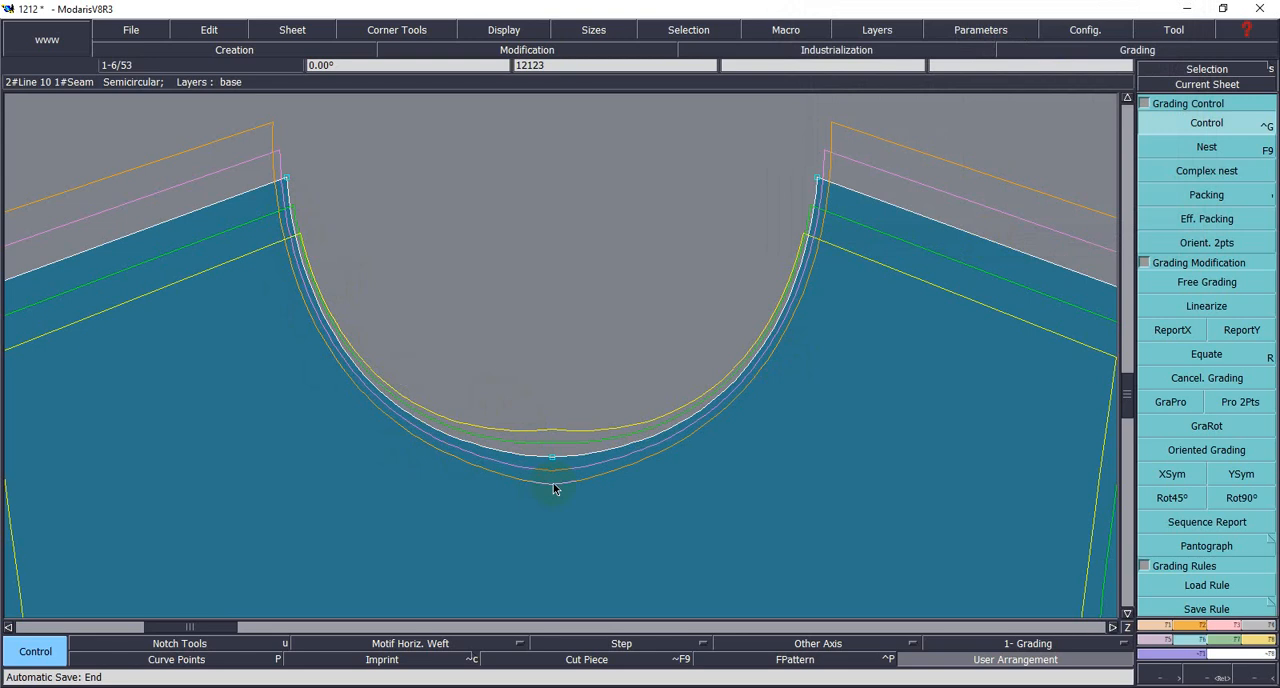
- Undo the centre neck point's ddy grading and try ddy 0.5 between all sizes instead
scroll(670, 485, "down", 2)
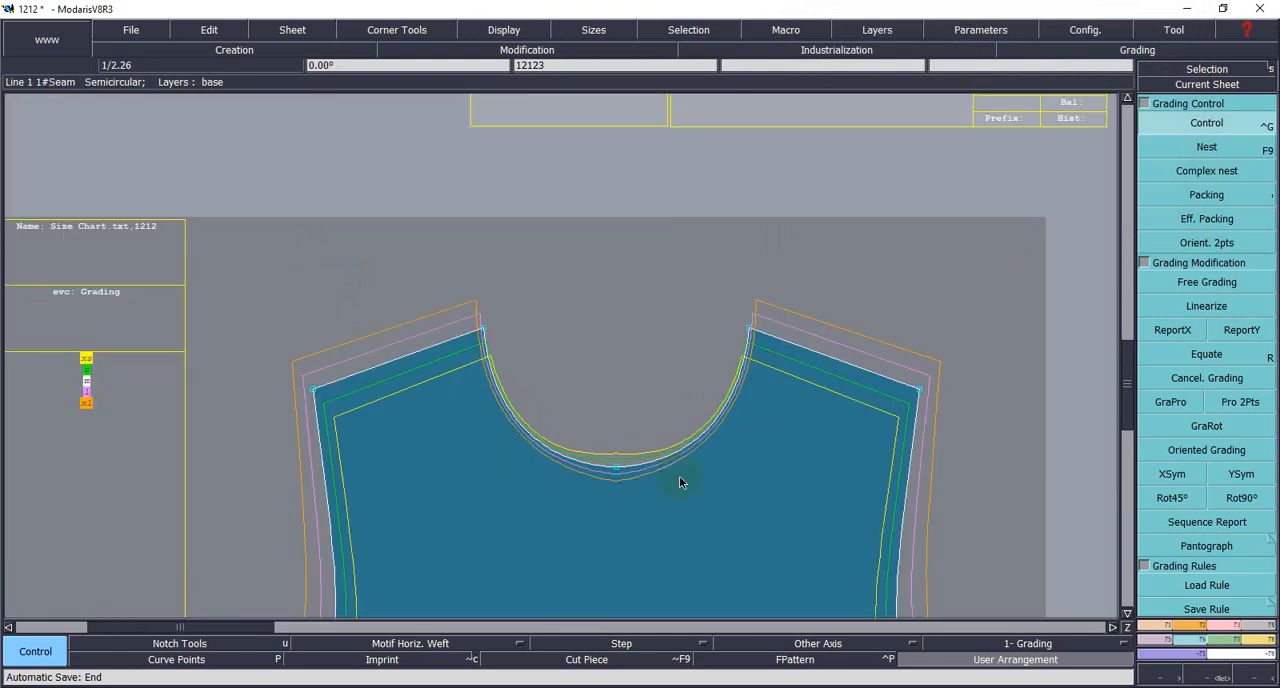
key("ctrl+z")
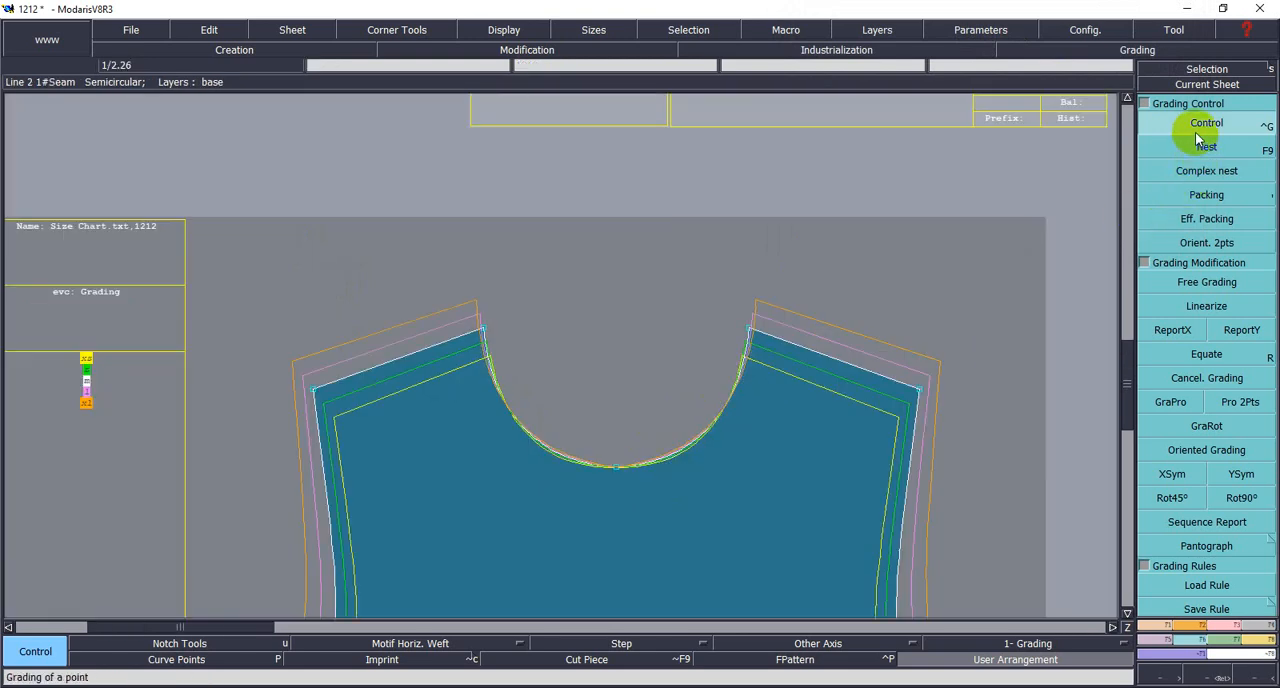
left_click(1198, 138)
left_click(617, 466)
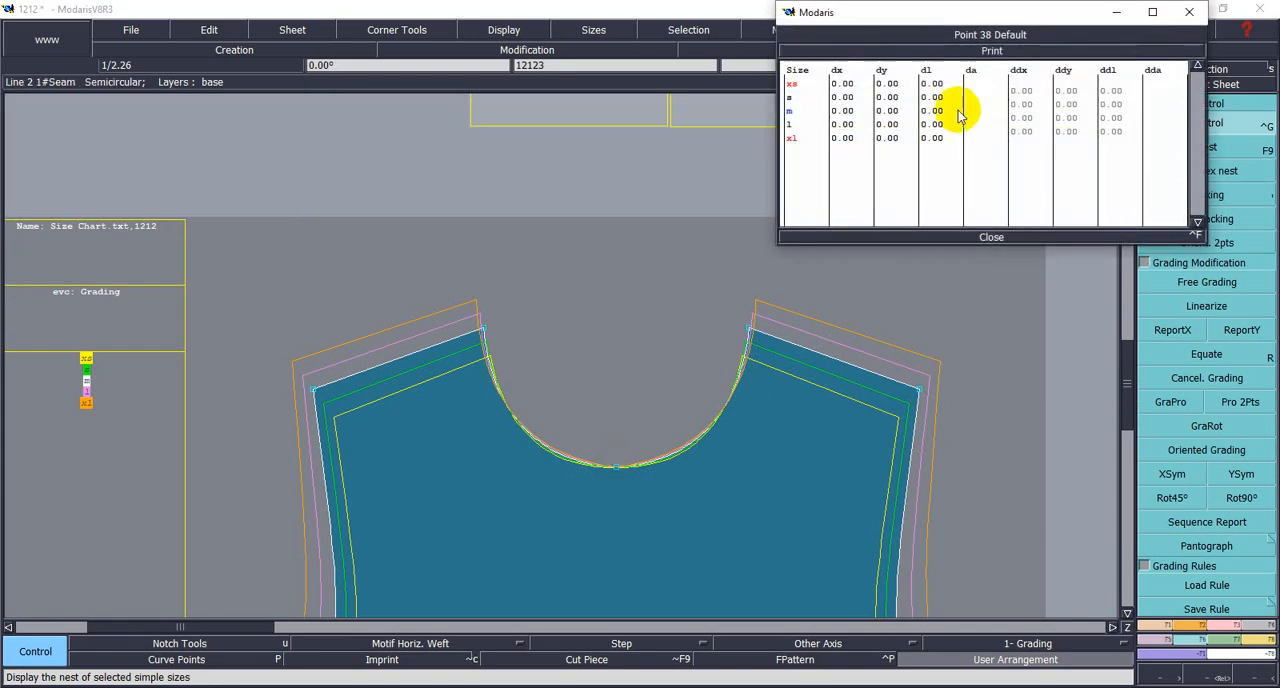
left_click_drag(1064, 91, 1077, 136)
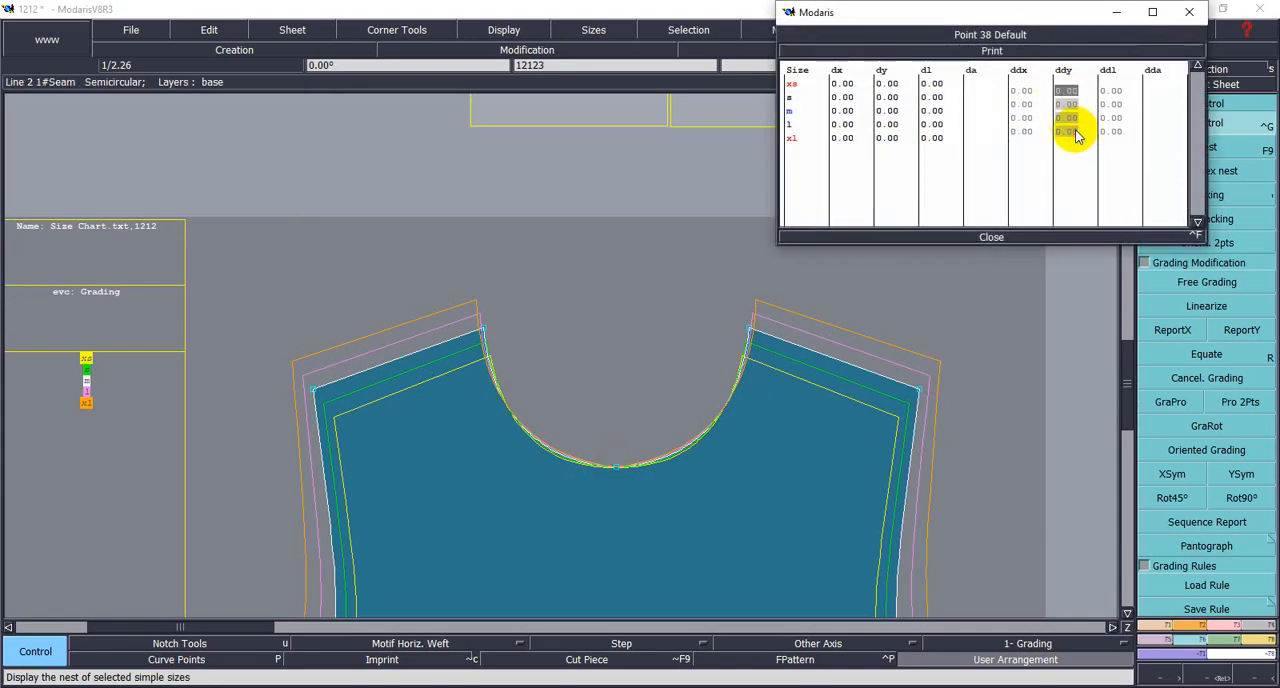
type(".5")
key("Return")
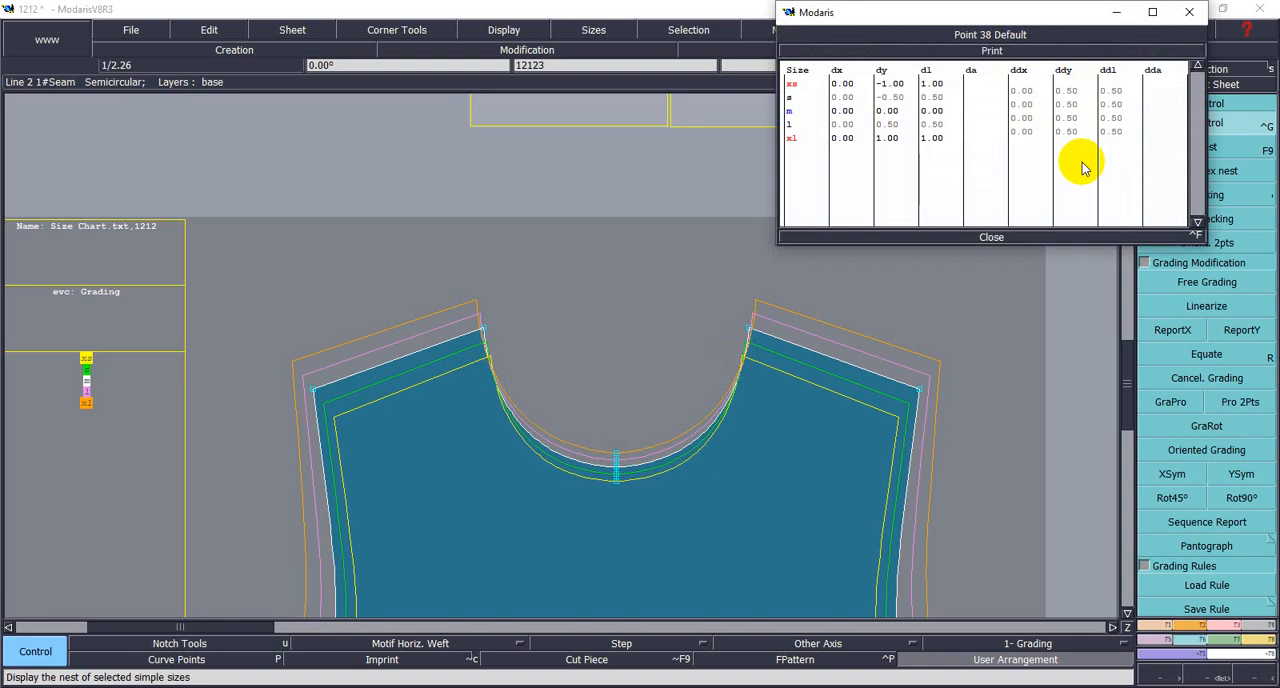
- Set the centre neck point's ddy to -0.5 between all sizes and close the grading table
left_click_drag(1060, 90, 1087, 133)
type("-")
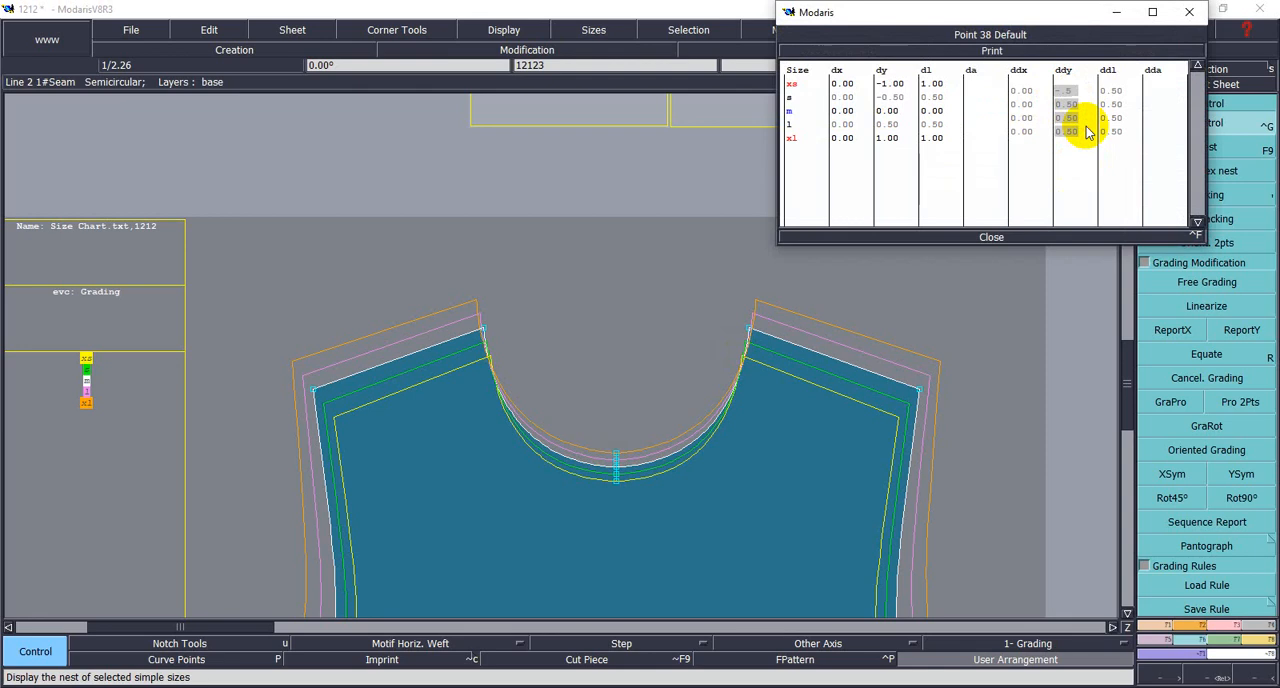
key("Return")
left_click(990, 237)
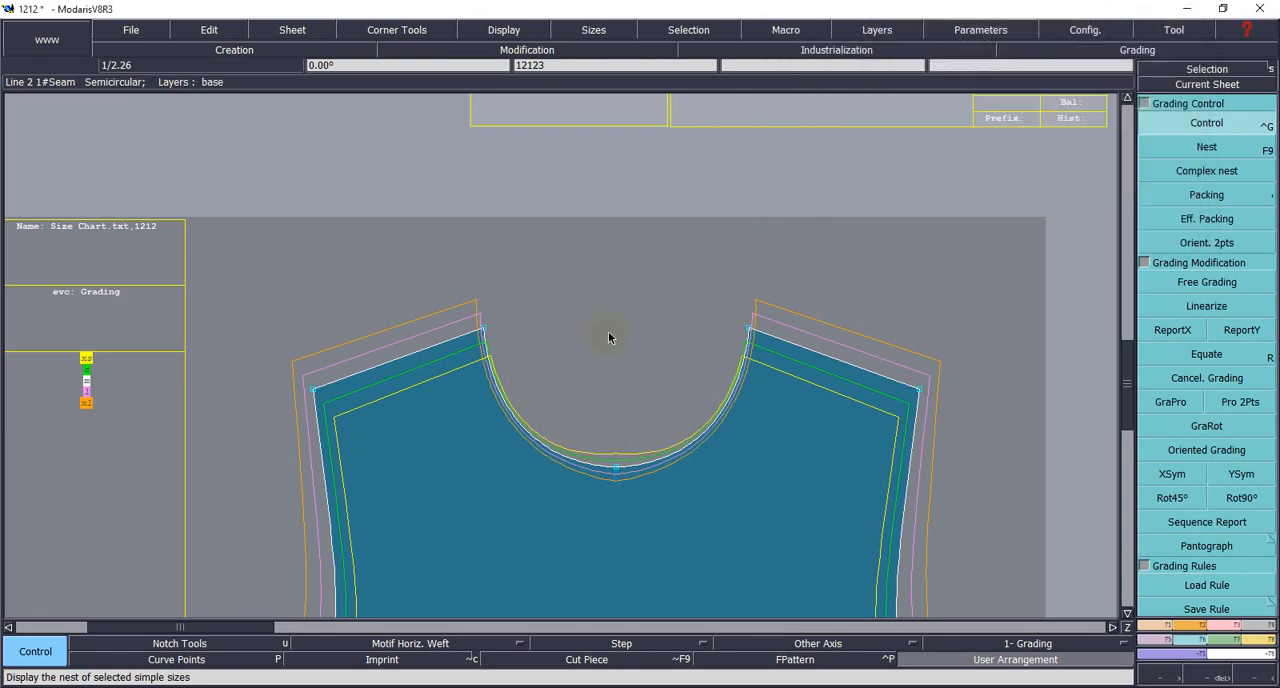
- Examine the graded neckline and whole front body, consulting the T-shirt measurement chart in the image viewer
scroll(628, 353, "up", 2)
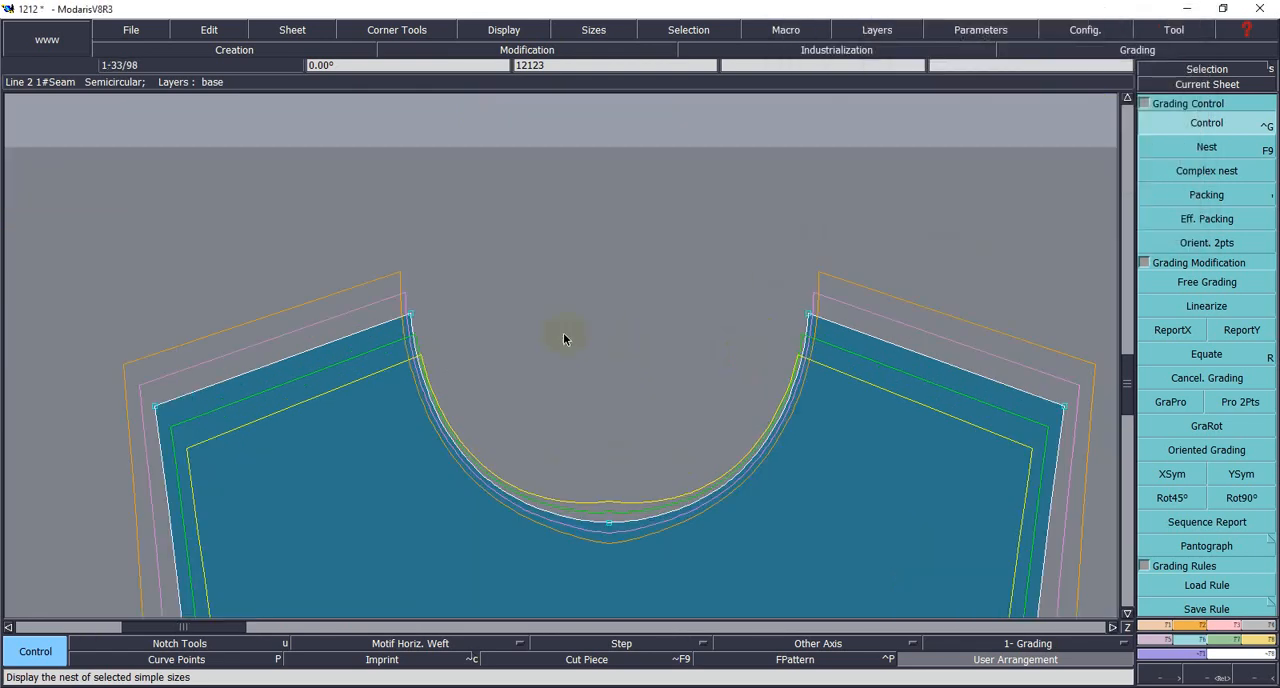
scroll(563, 338, "down", 3)
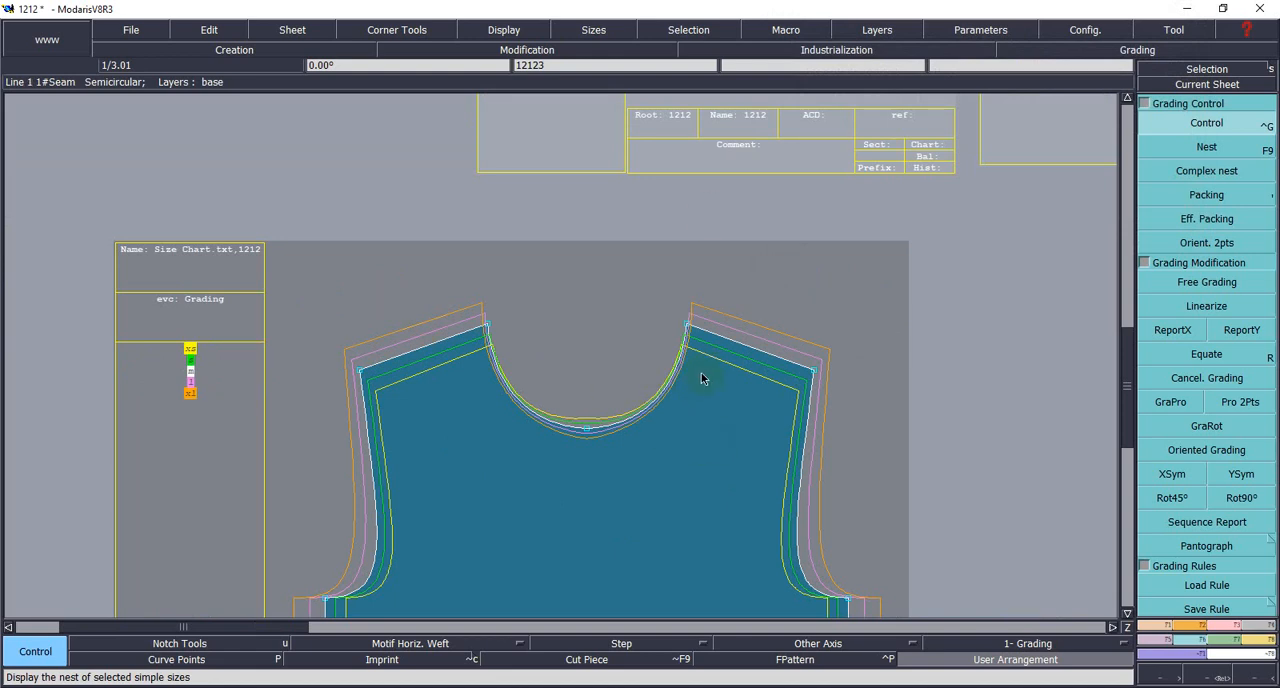
scroll(690, 388, "down", 6)
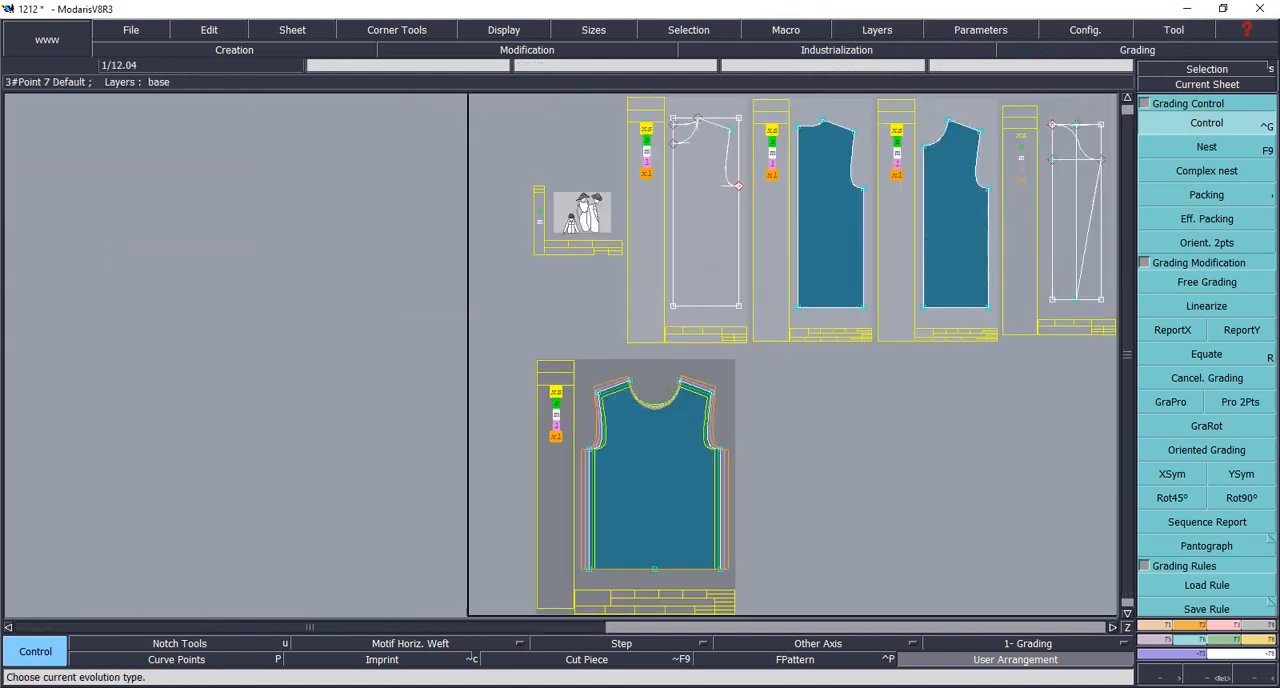
key("alt+Tab")
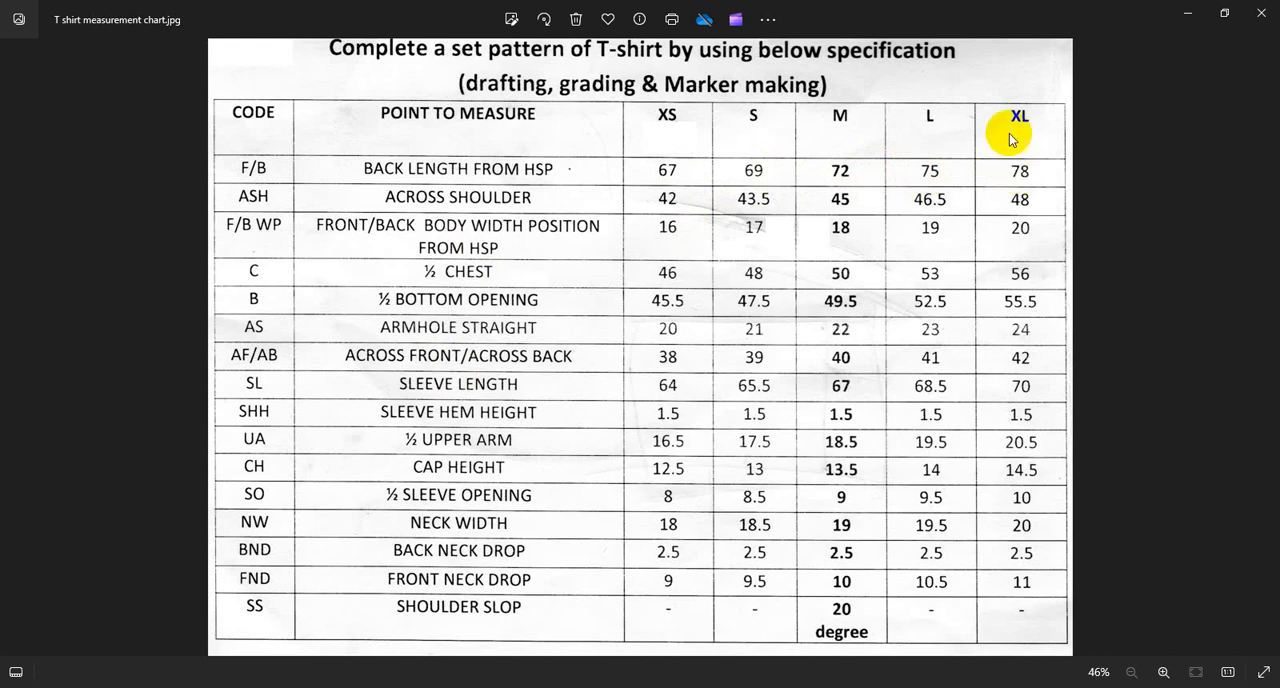
left_click(785, 681)
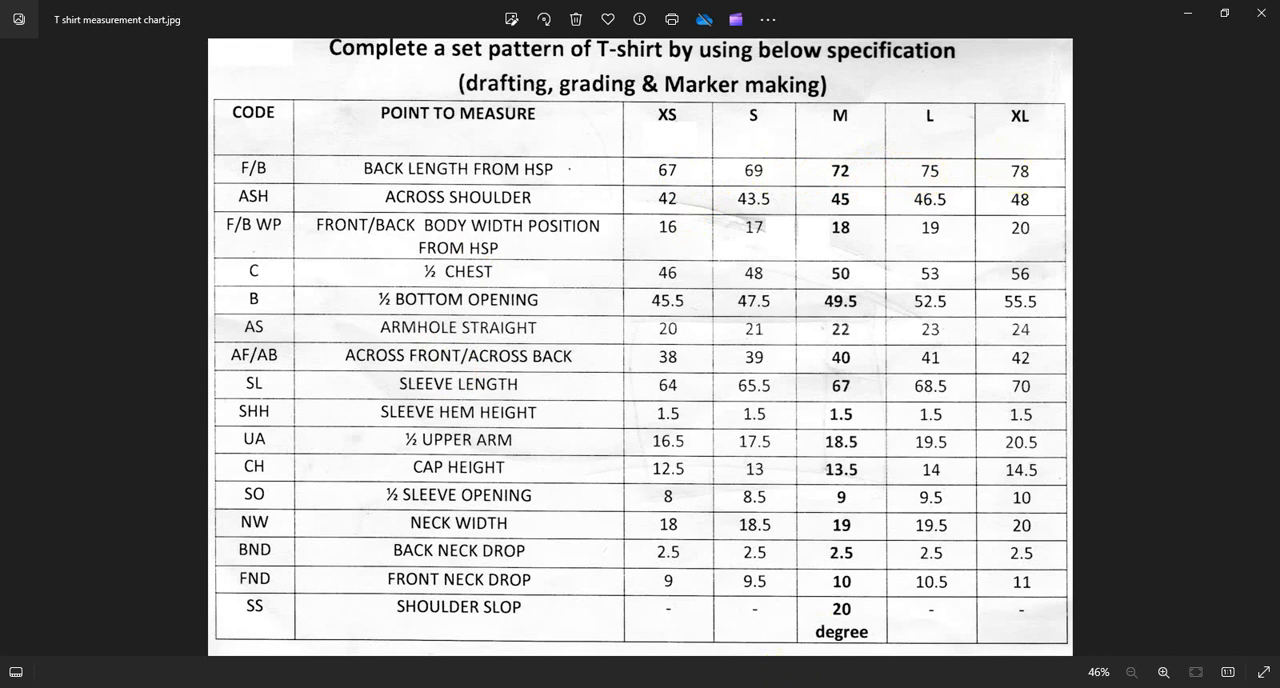
key("alt+Tab")
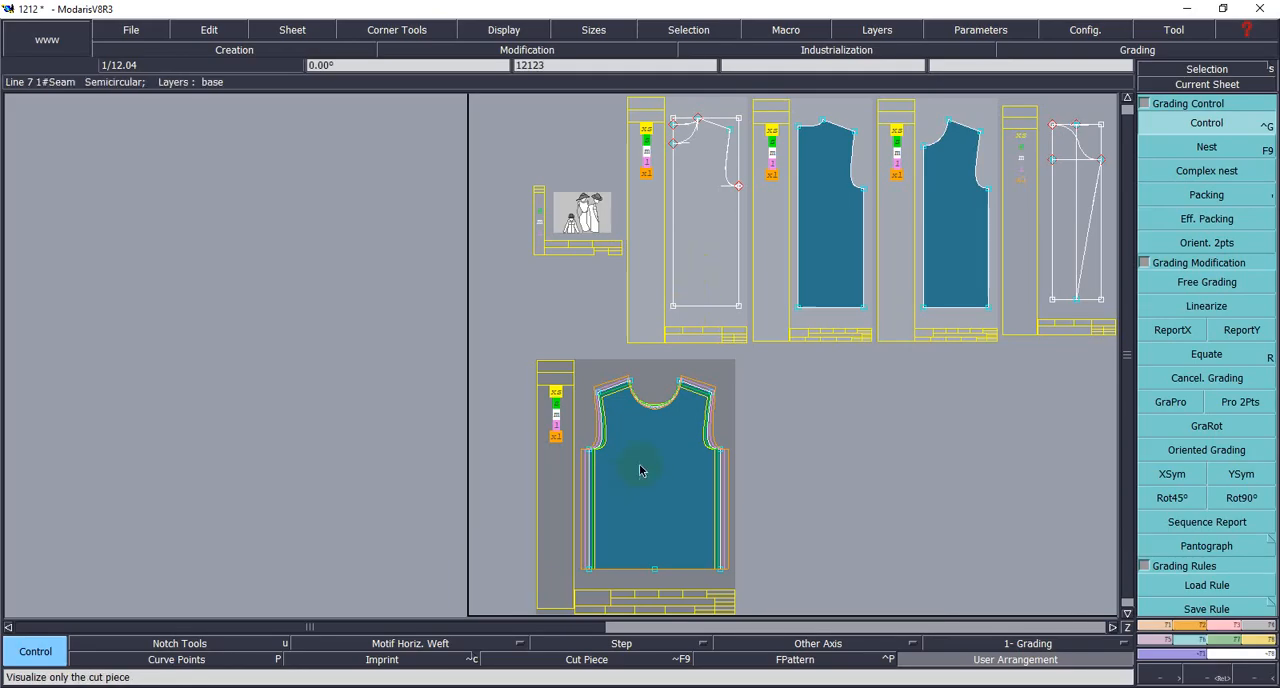
scroll(638, 465, "up", 1)
scroll(716, 416, "up", 1)
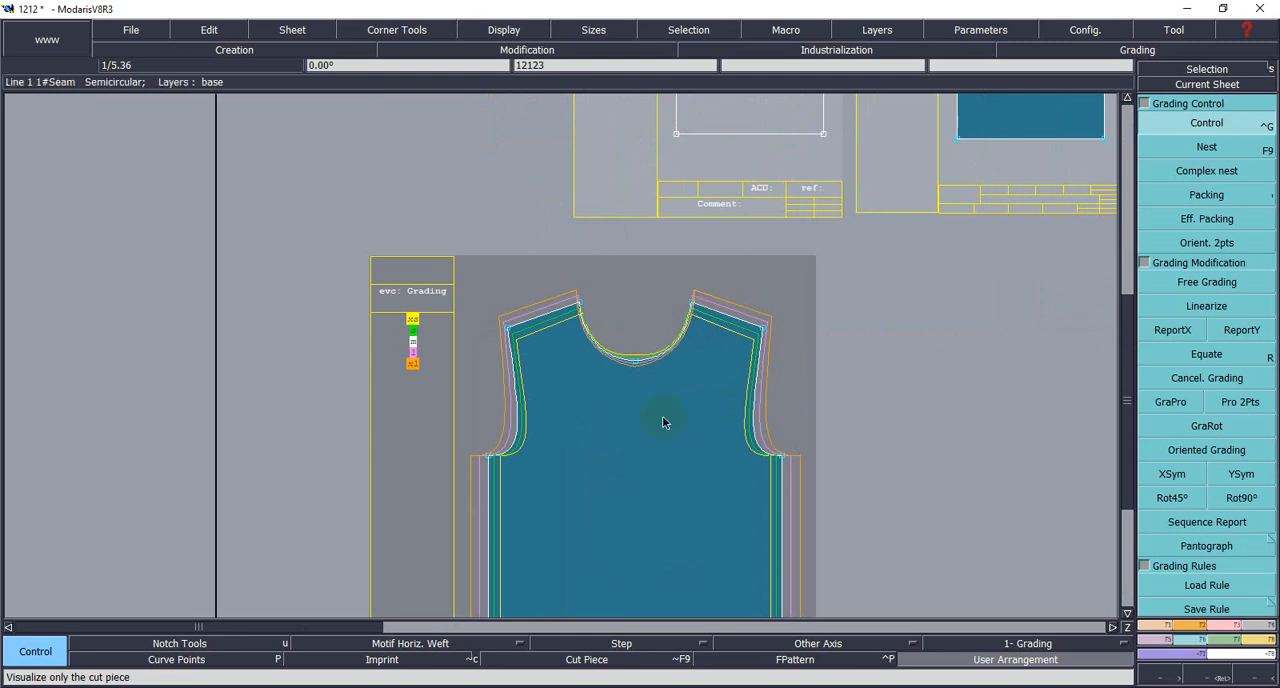
scroll(706, 393, "down", 1)
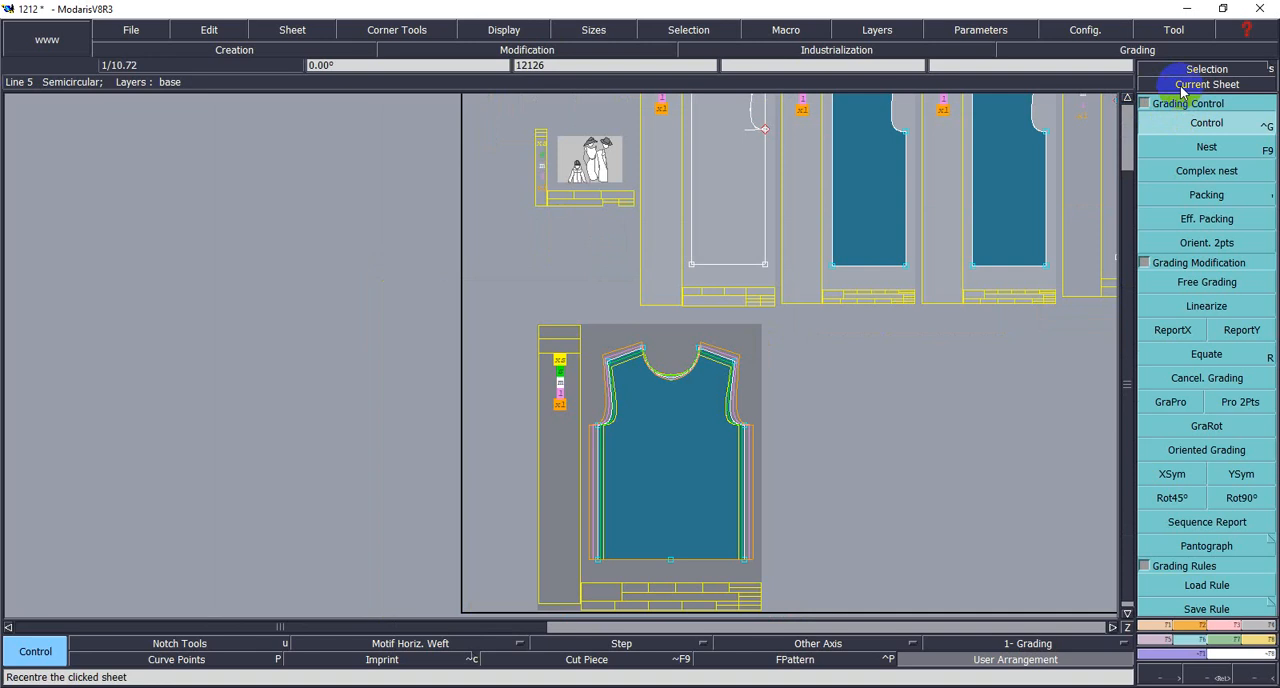
- On the front body, set the ddy of the hem's right corner point to -1 for the XS–S and S–M intervals
left_click(1183, 88)
left_click(698, 454)
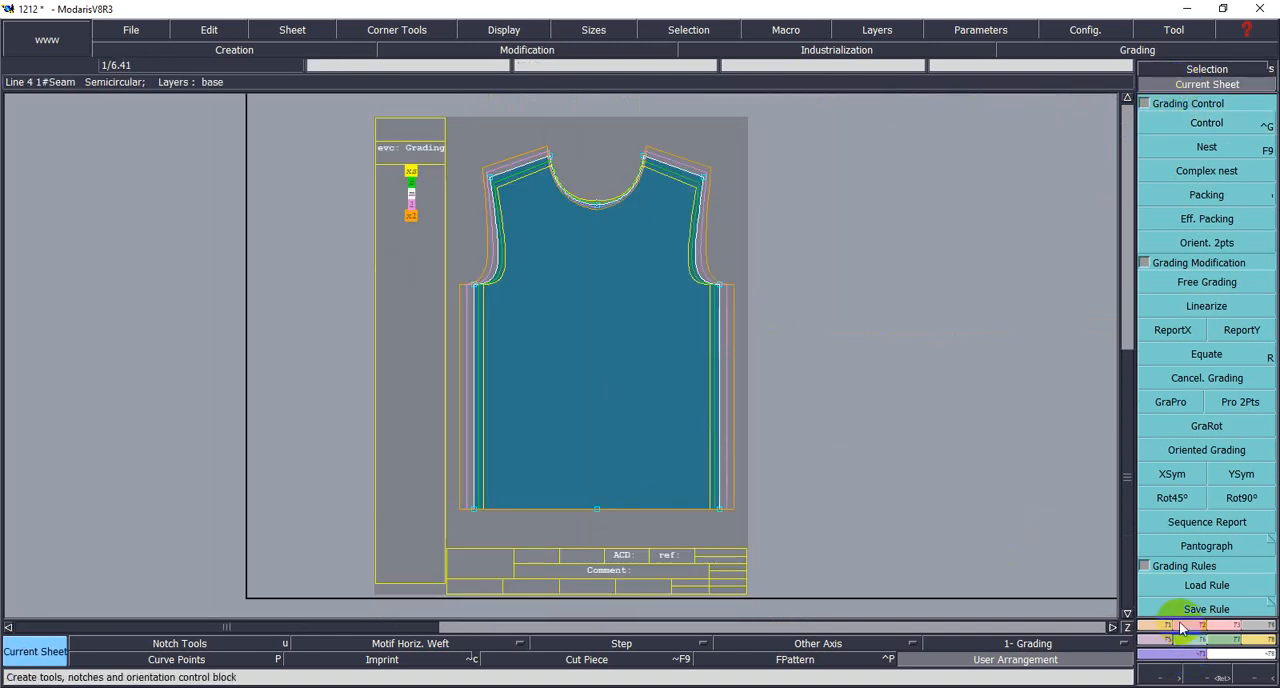
left_click(1182, 121)
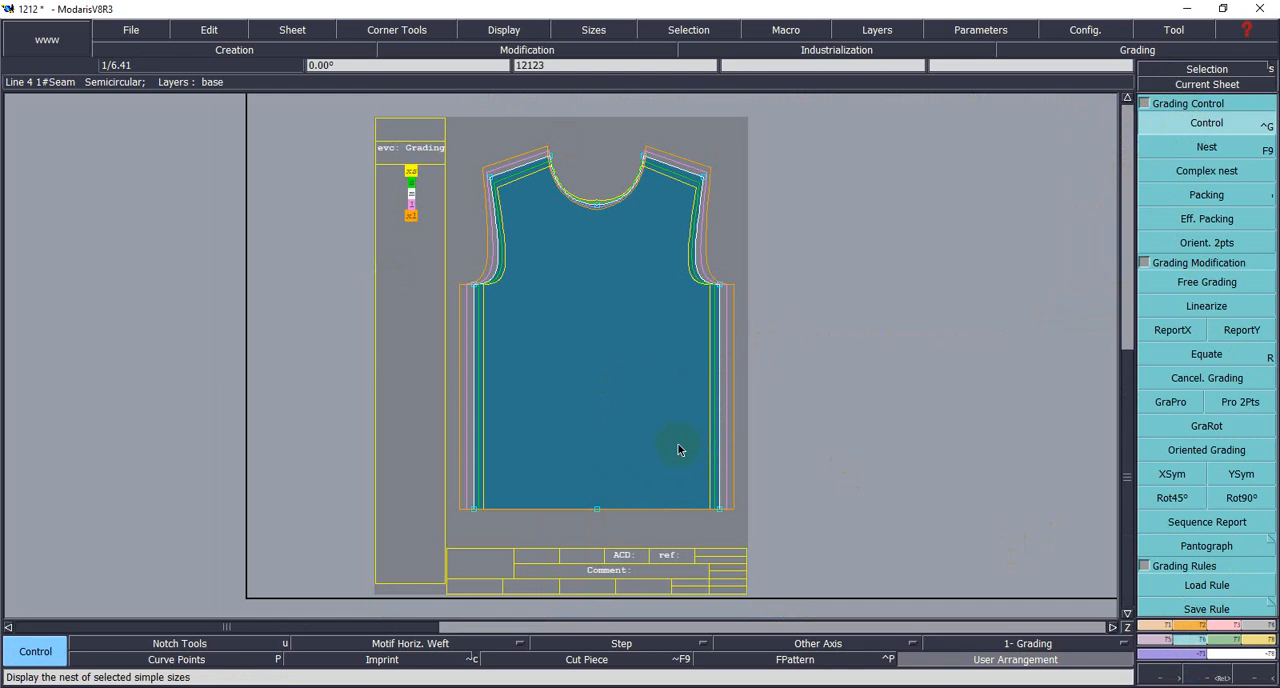
left_click(719, 510)
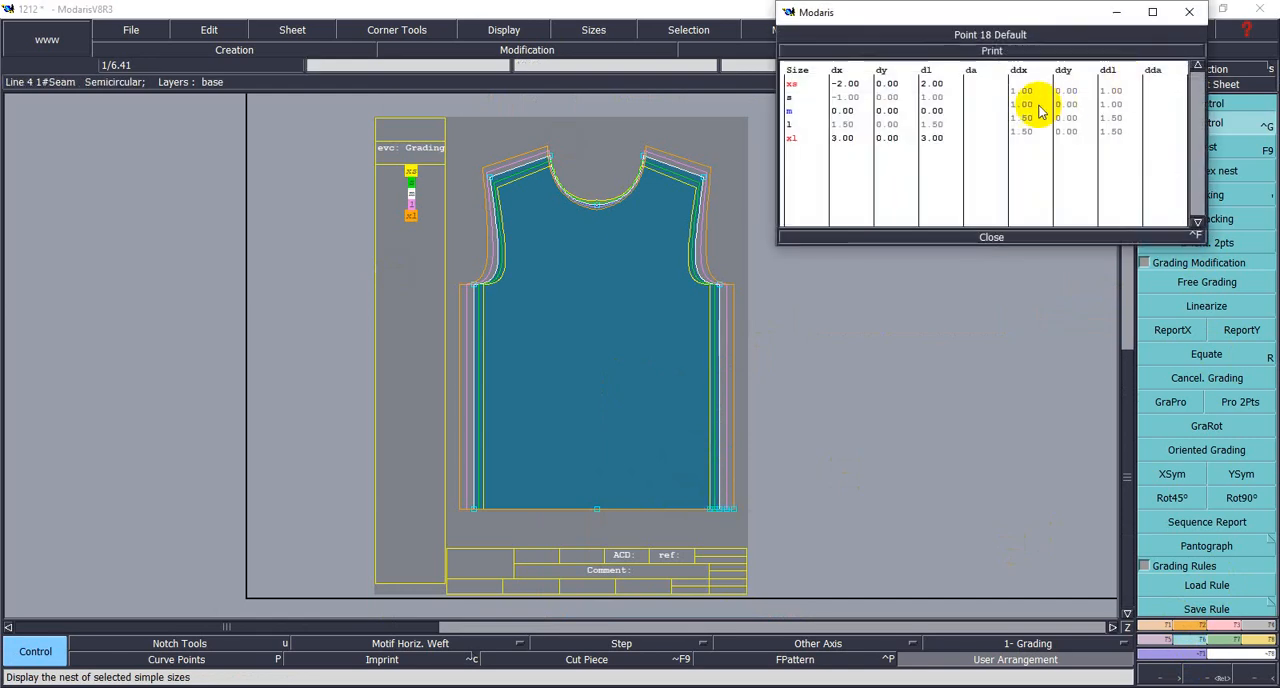
left_click_drag(1063, 91, 1083, 121)
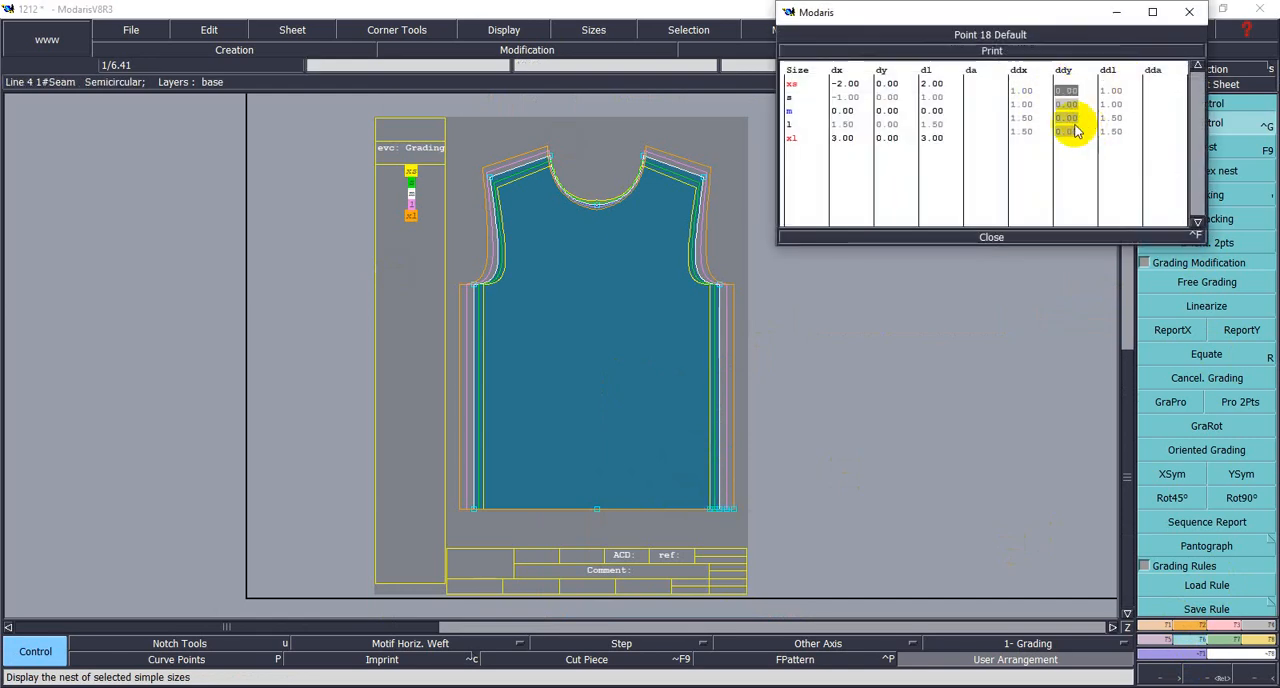
left_click(1061, 91)
key("BackSpace")
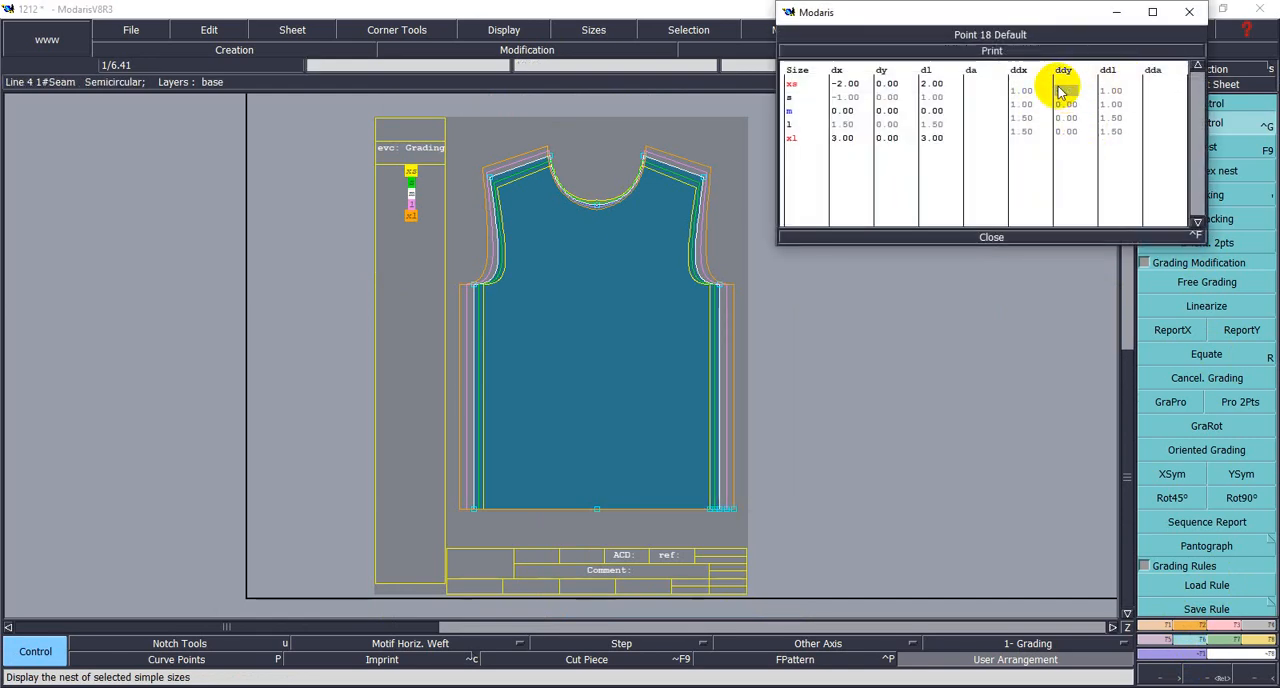
type("-1")
key("Return")
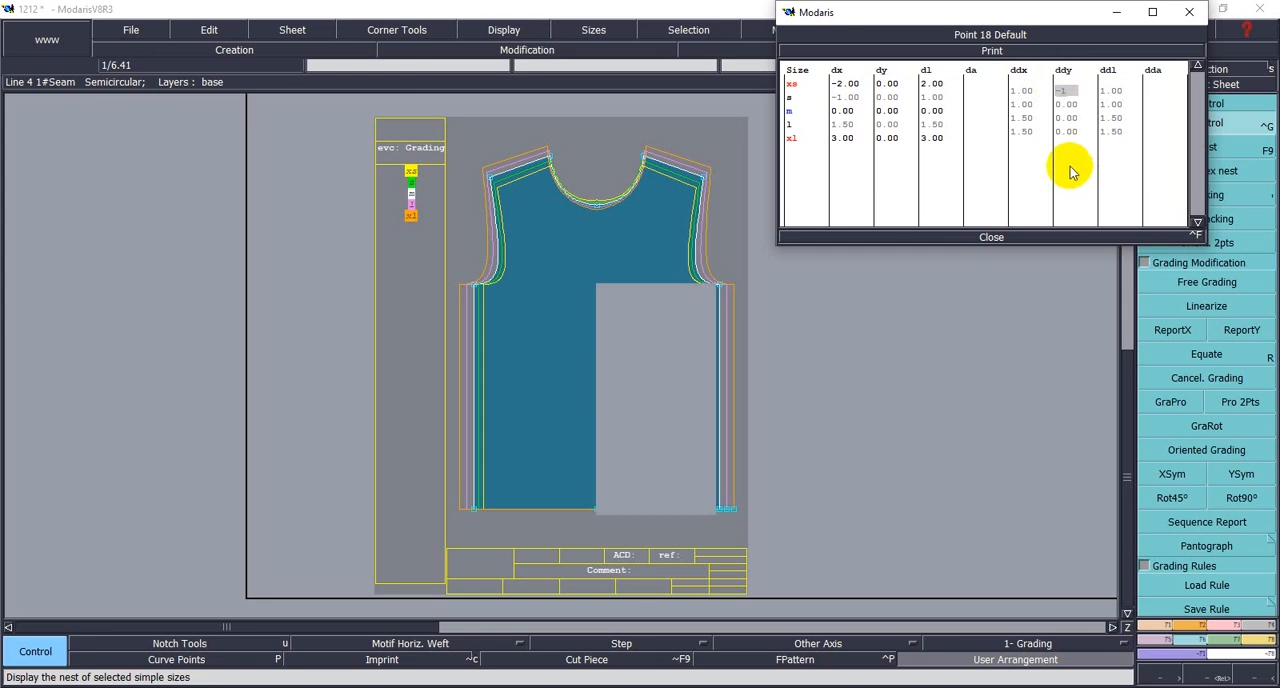
left_click(1067, 104)
type("-")
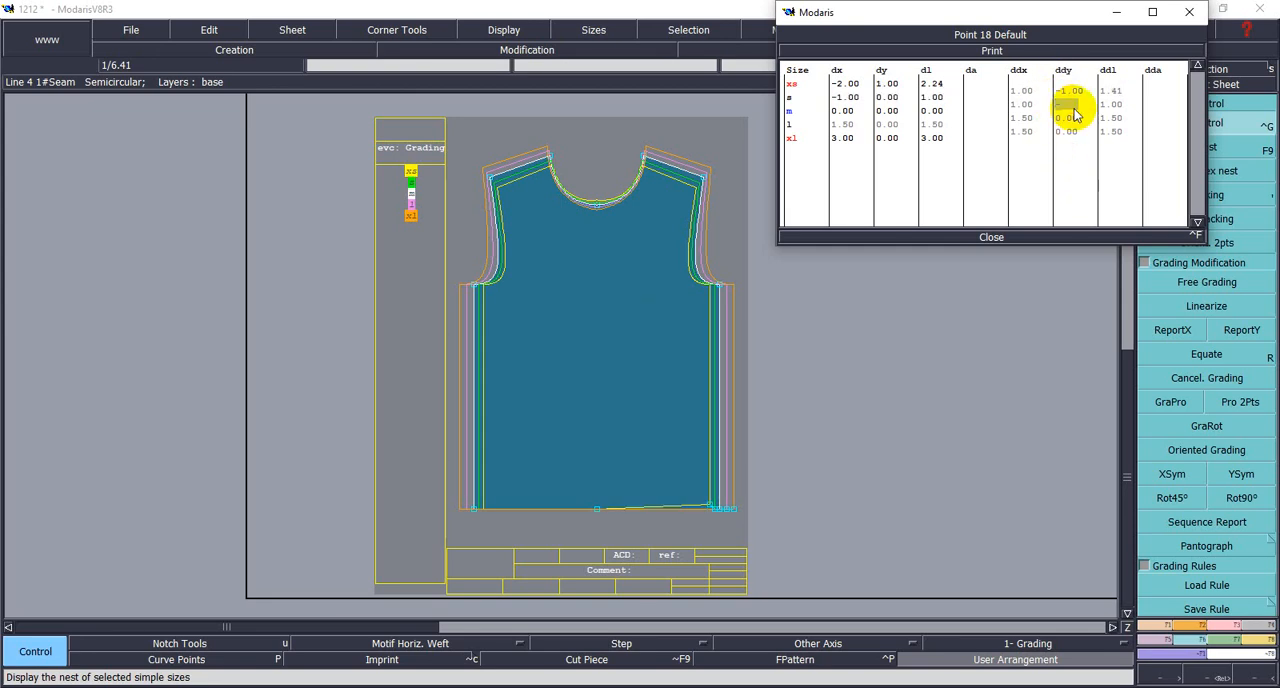
type("1")
key("Return")
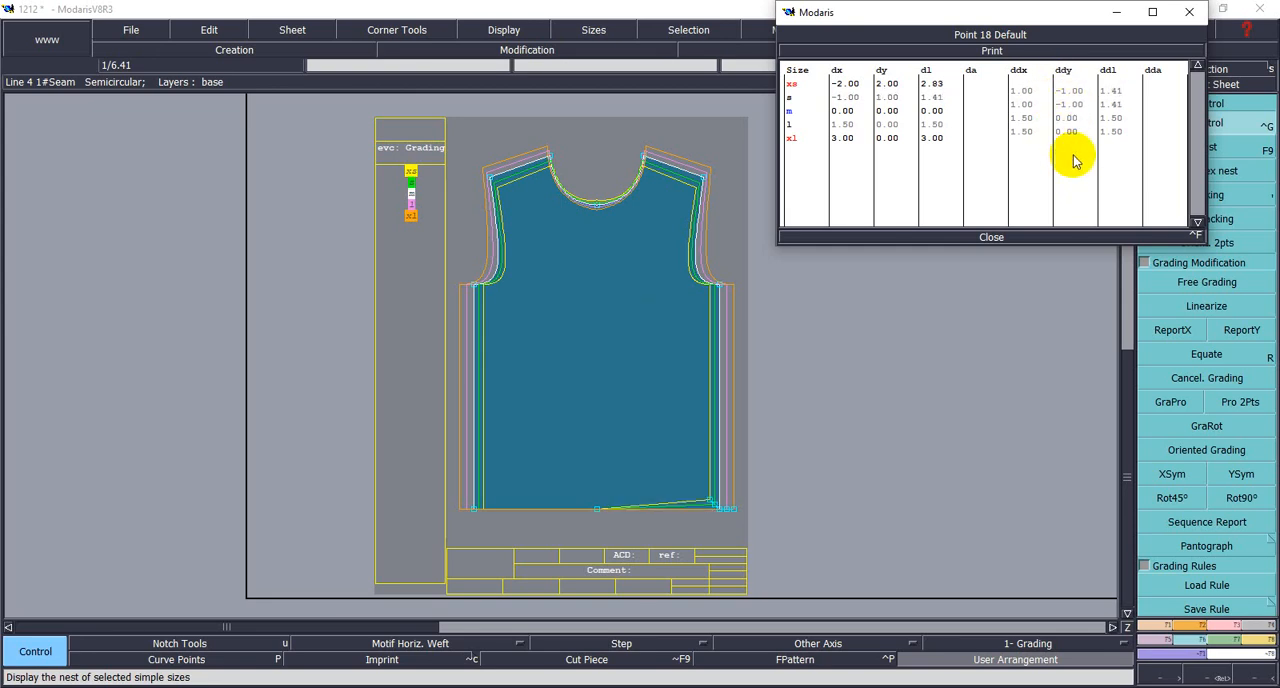
- Try ddy -1.5 on the hem's right corner point for the M–L and L–XL intervals and close the grading table
left_click(1057, 118)
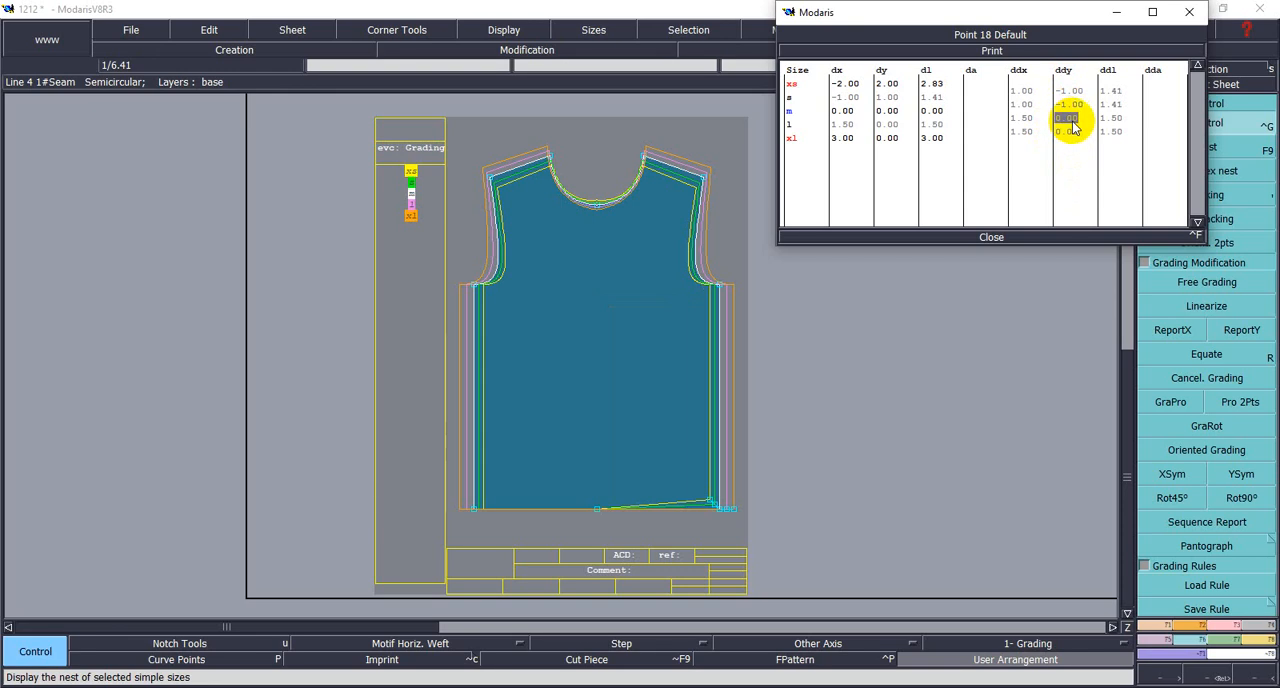
type("-1.5")
key("Return")
left_click(1075, 133)
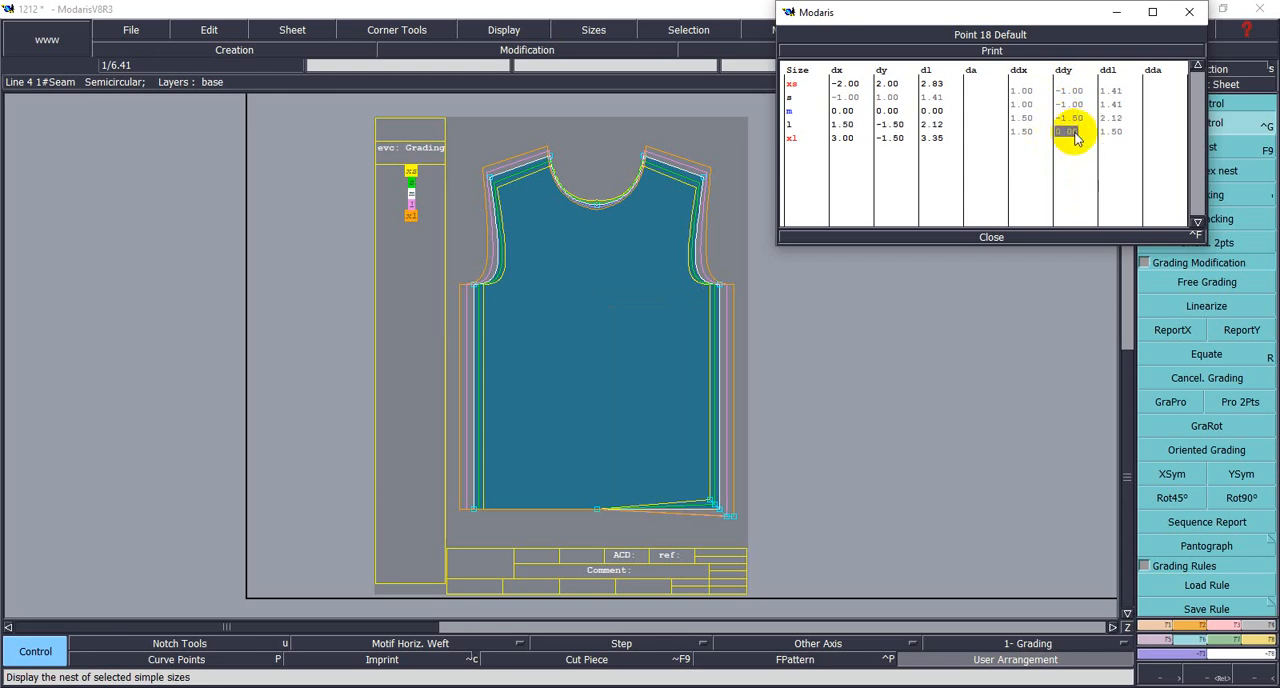
type("-1.5")
key("Return")
left_click(1030, 238)
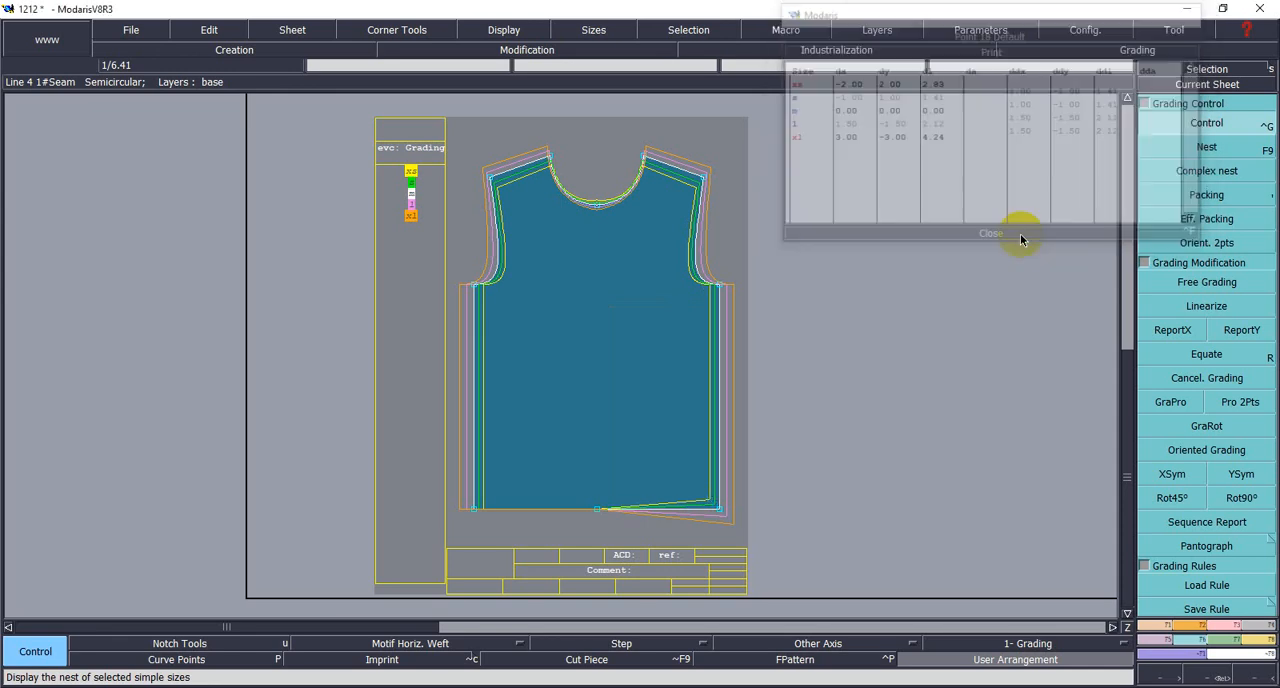
- Check the body length and front neck drop of each size in the T-shirt measurement chart in the image viewer
key("alt+Tab")
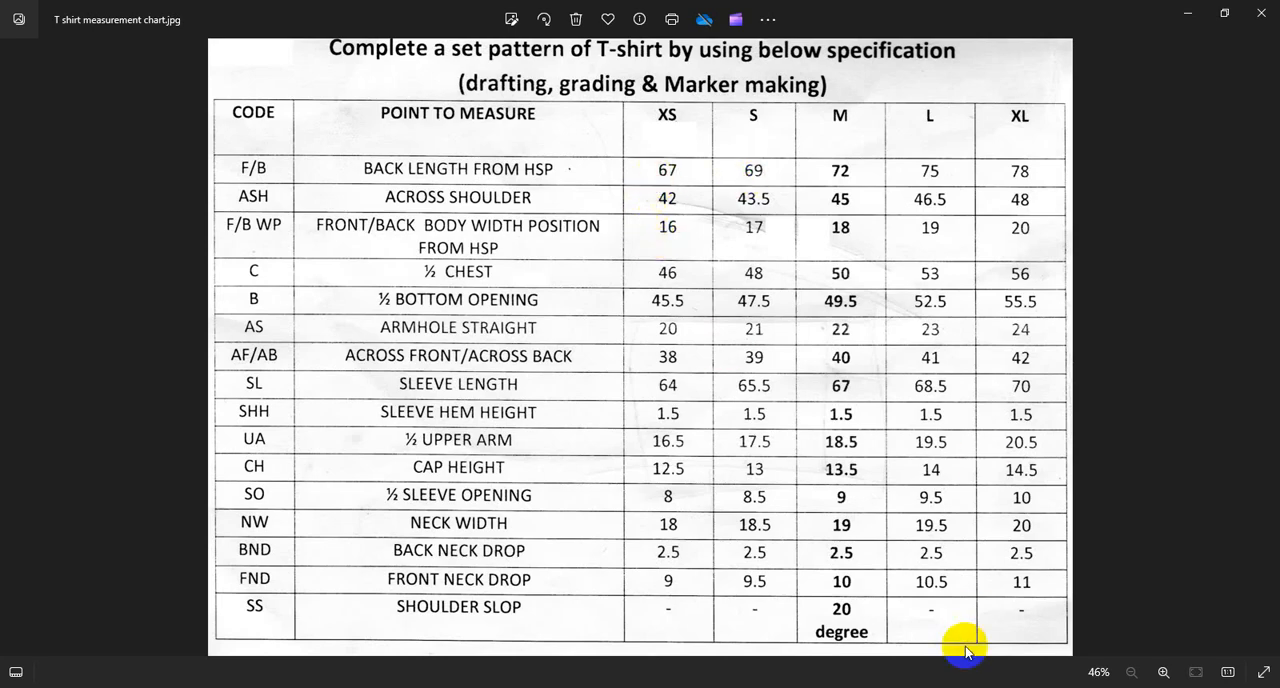
key("alt+Tab")
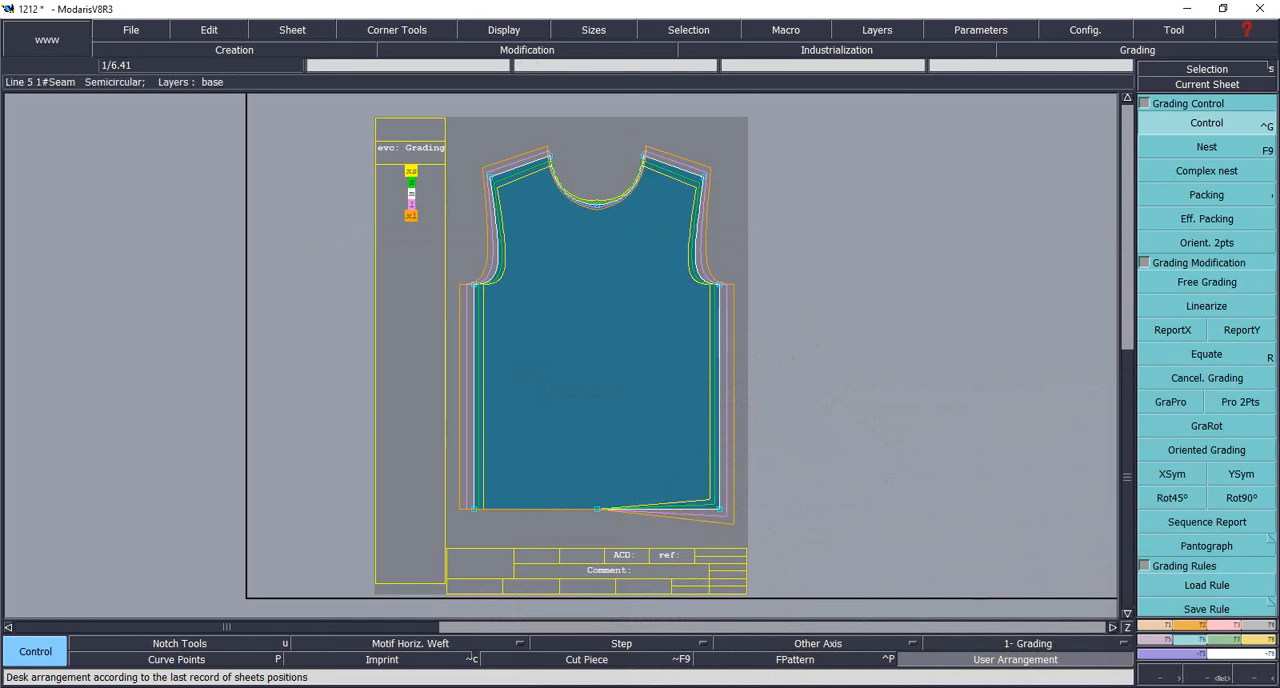
left_click(982, 687)
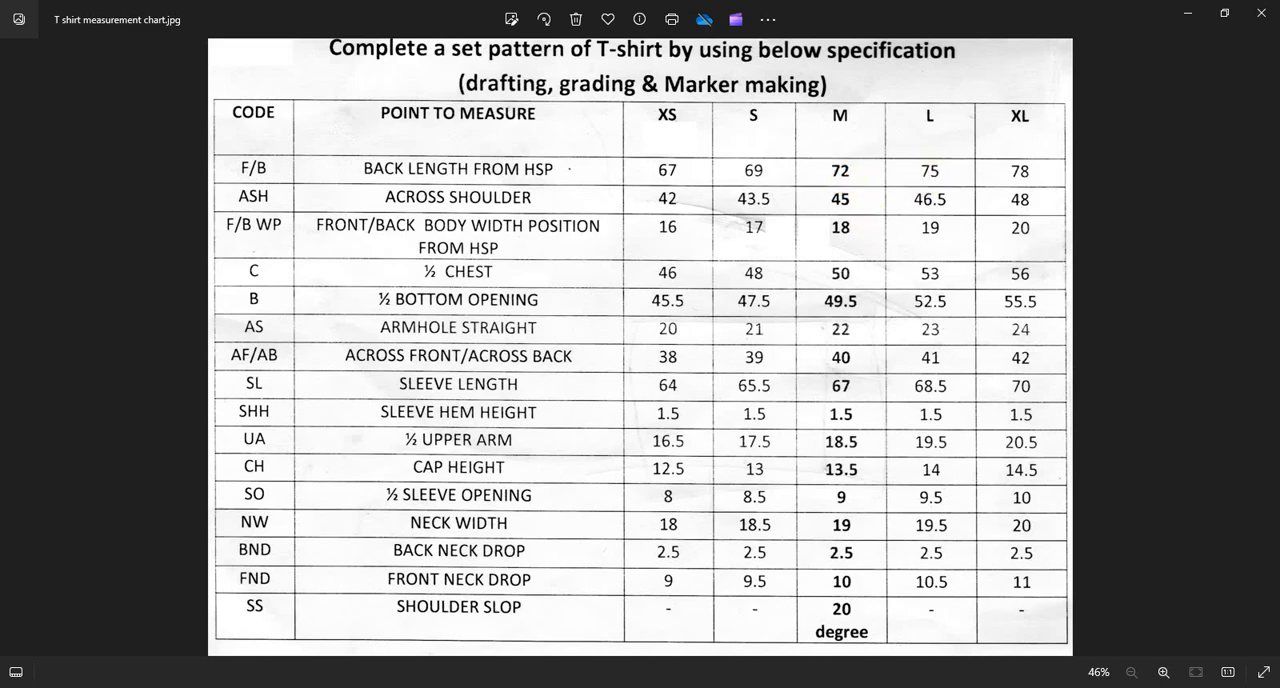
left_click(985, 687)
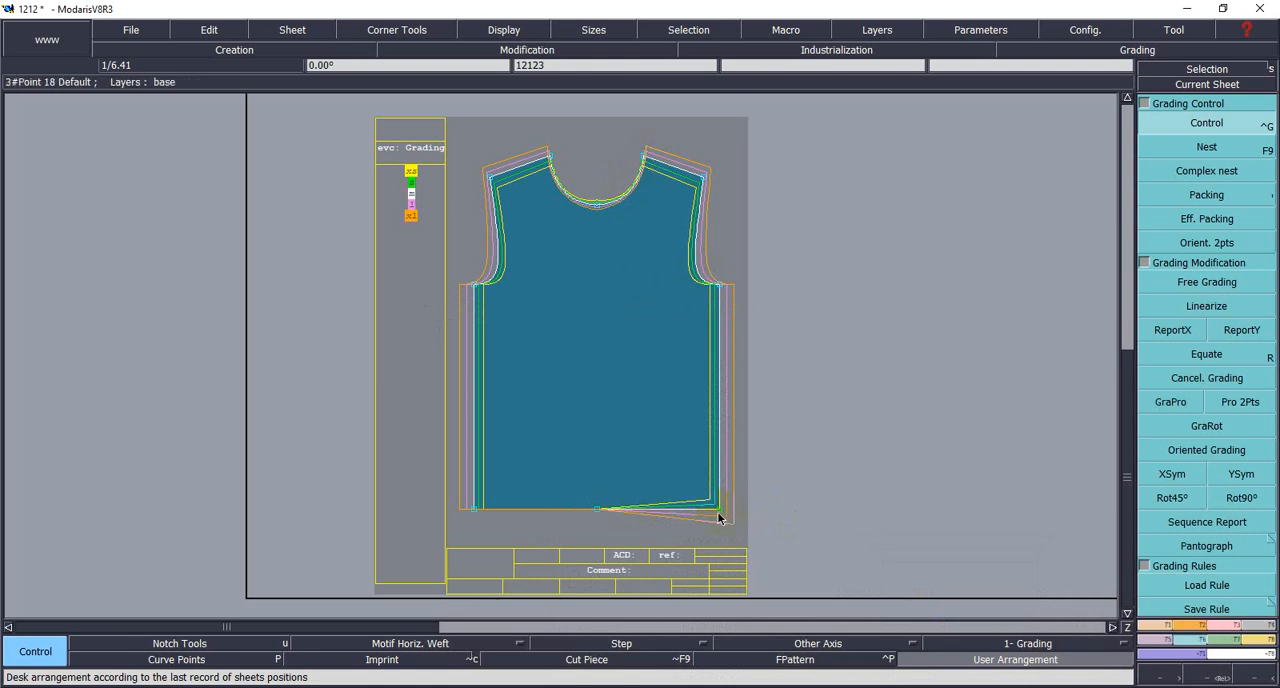
- Set the ddy of the hem's right corner point to -2 for the M–L and L–XL intervals and close the grading table
left_click(1161, 124)
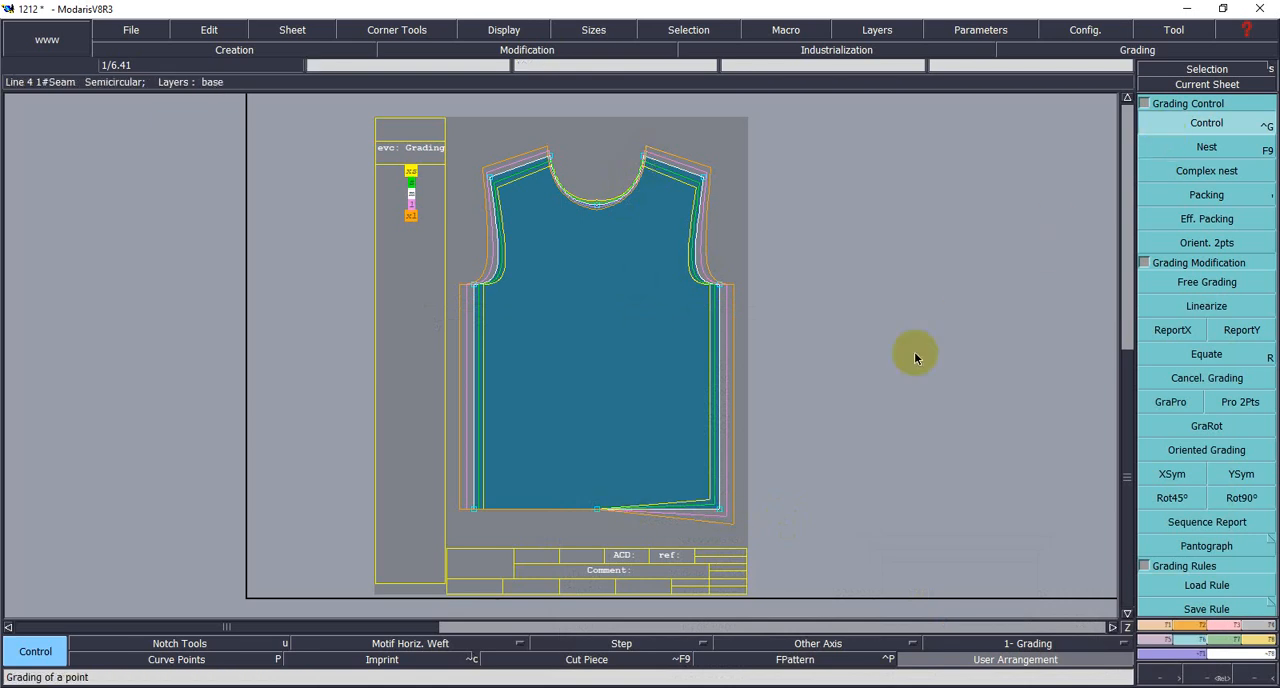
left_click(720, 512)
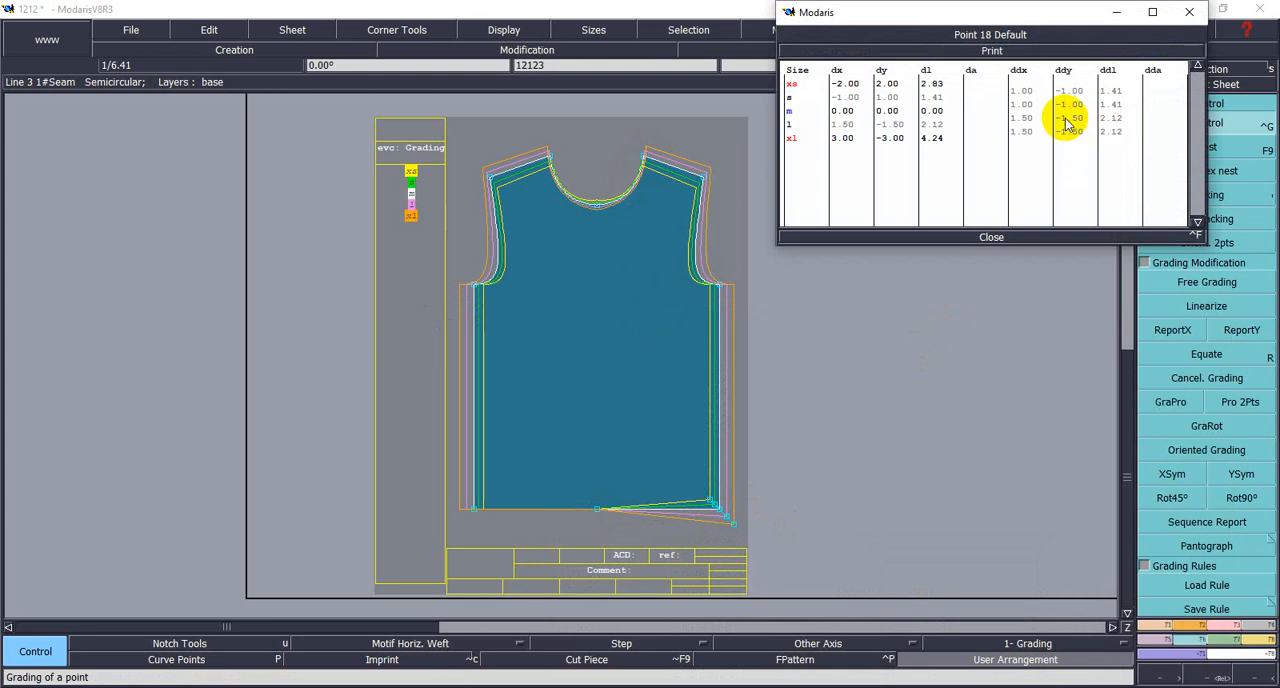
left_click_drag(1058, 120, 1086, 128)
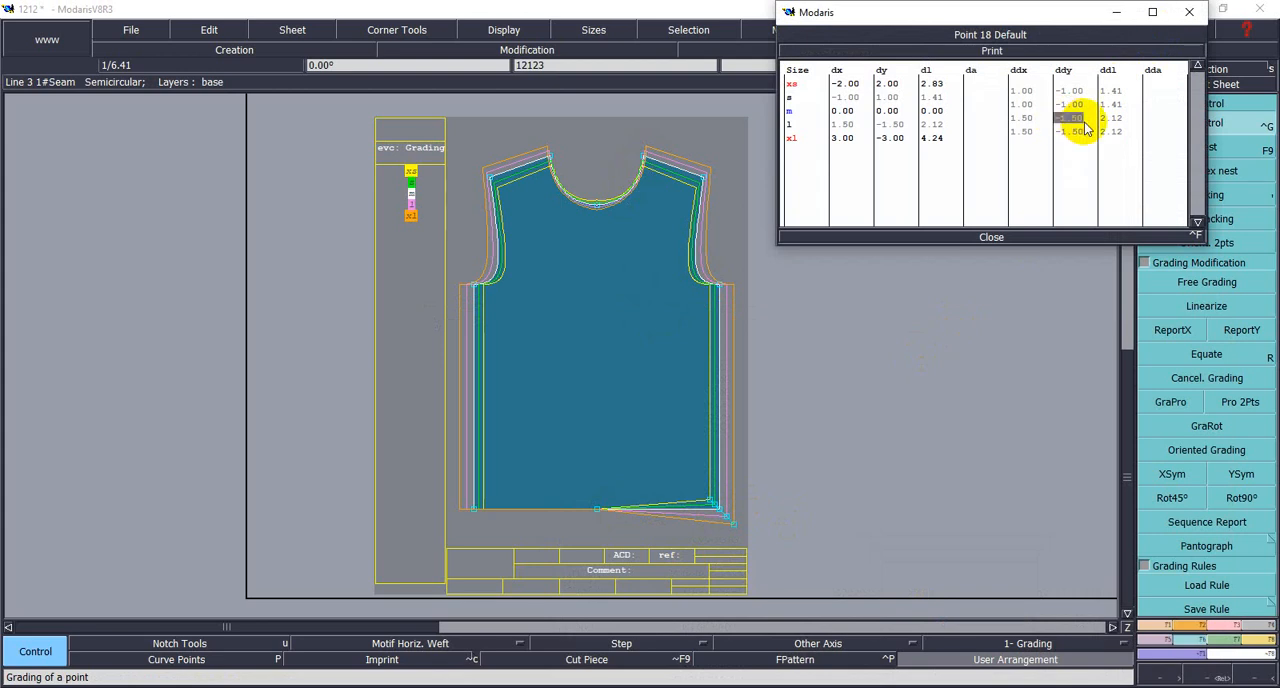
type("-")
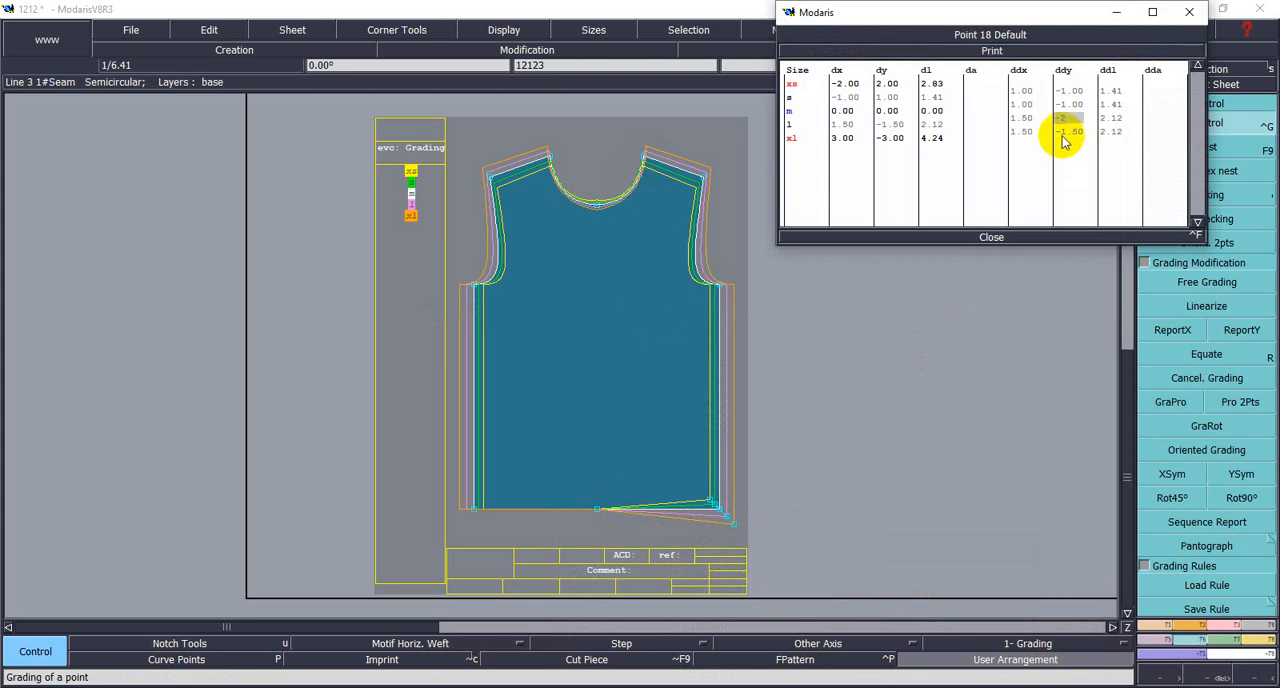
left_click_drag(1060, 131, 1079, 135)
type("-")
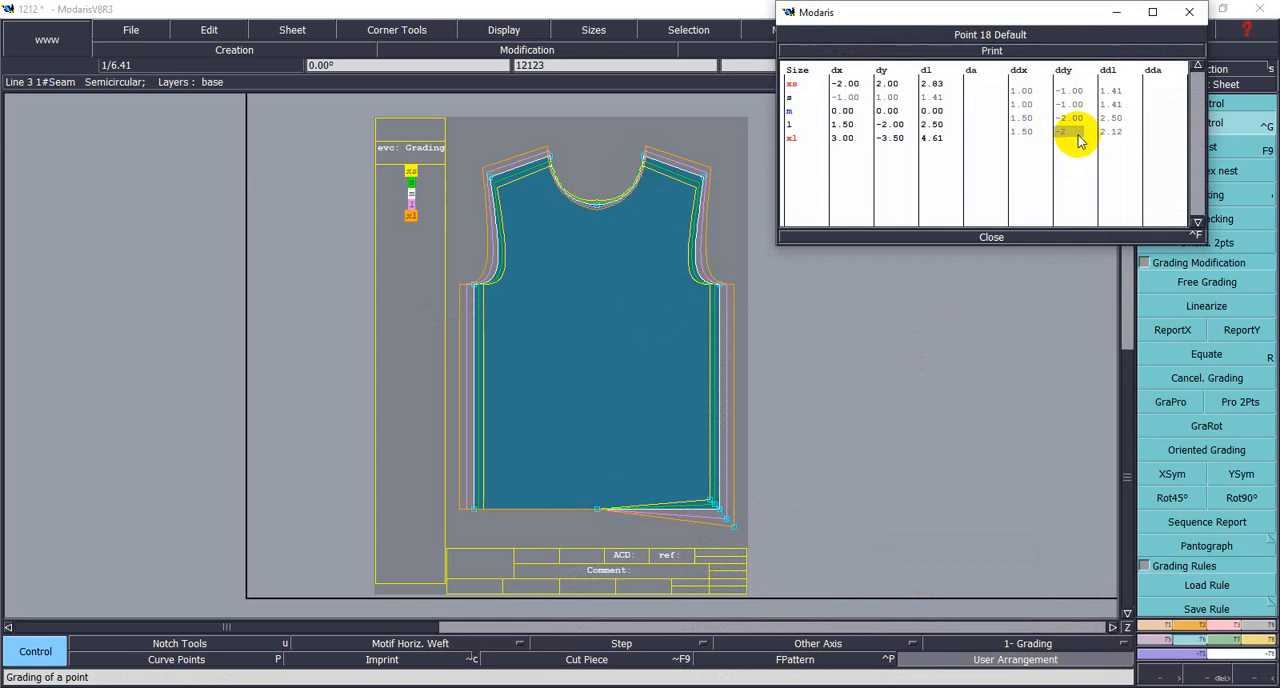
type("2")
key("Return")
left_click(1008, 238)
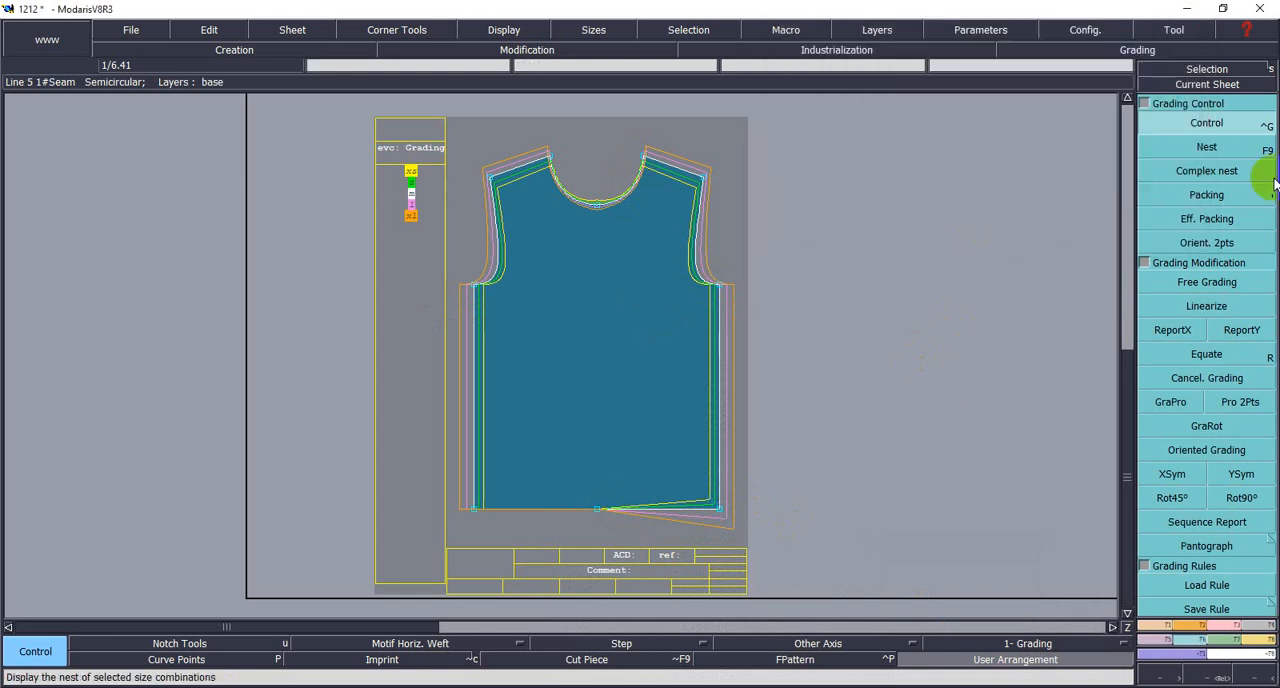
- Copy the Y grading of the hem's right corner point to the hem's centre point and left corner point
left_click(1241, 334)
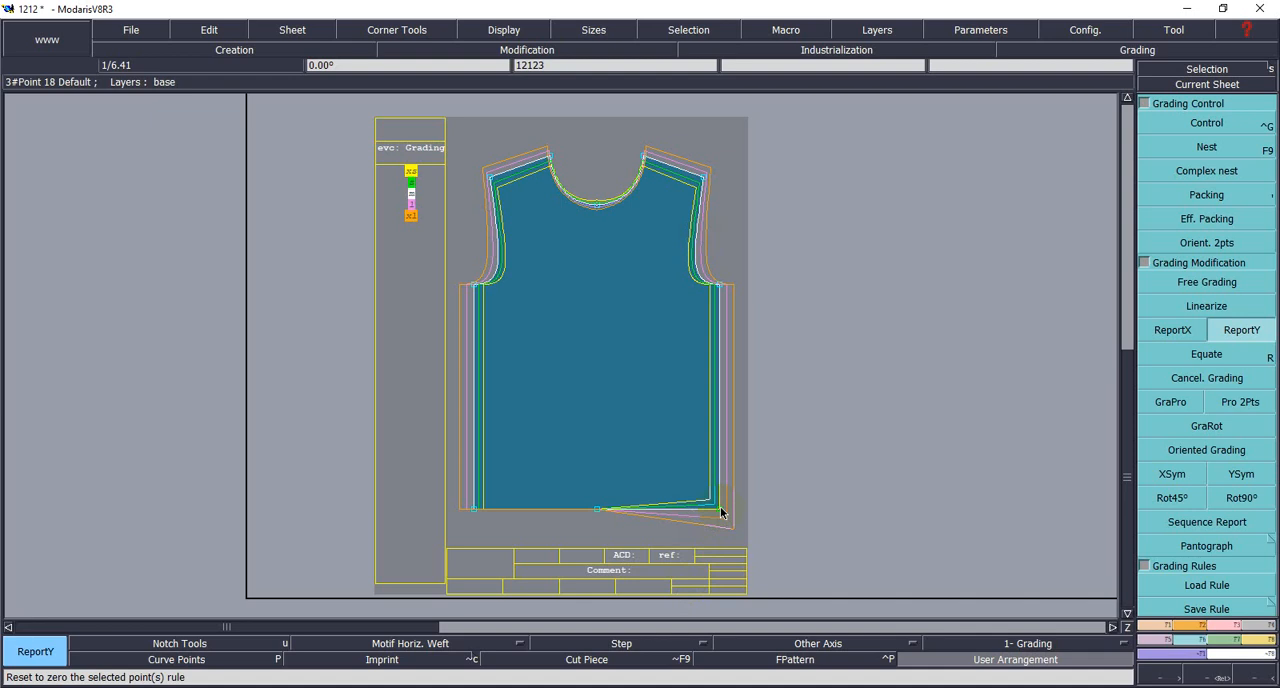
left_click(597, 510)
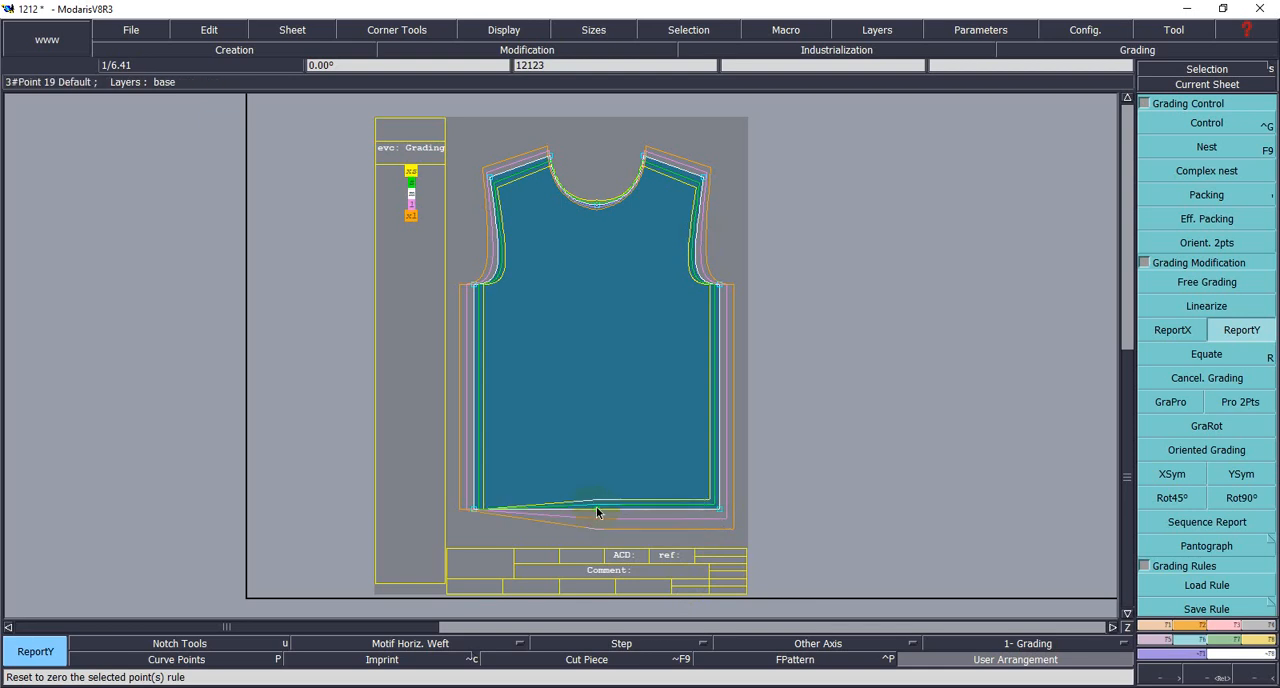
left_click(477, 511)
- Examine the graded nest of the front body at the hem, shoulders, armholes and neckline
scroll(552, 310, "up", 2)
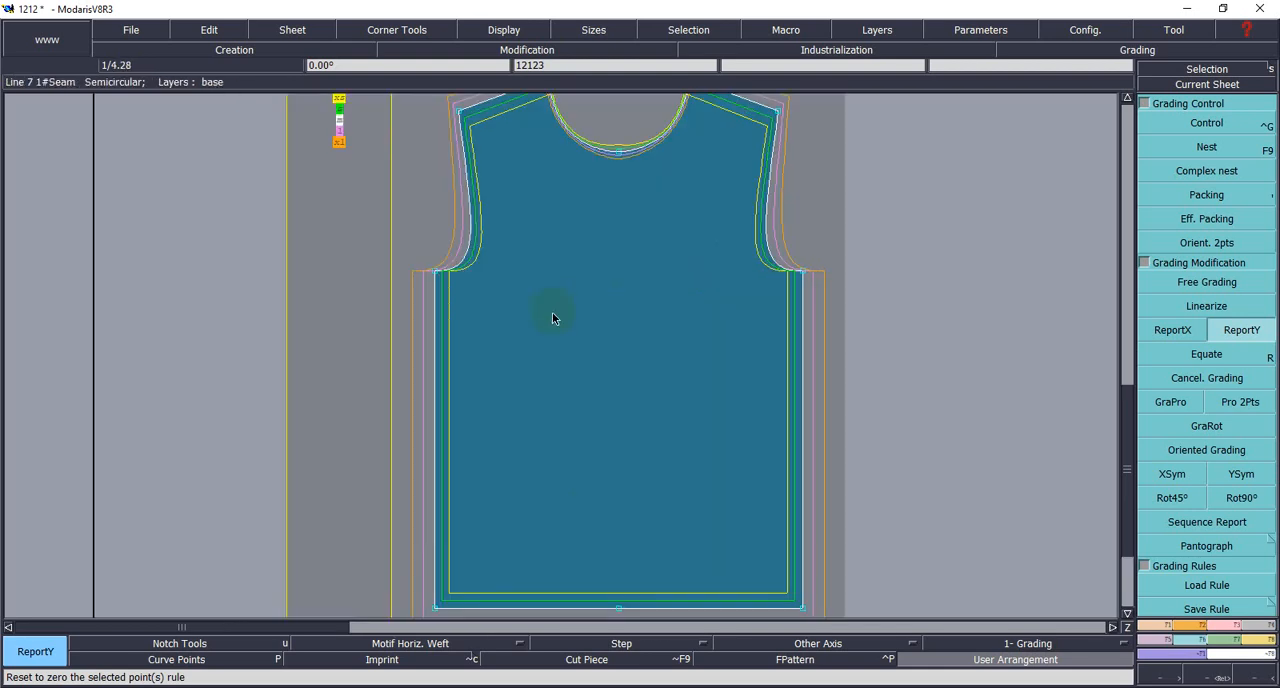
scroll(542, 208, "up", 2)
scroll(535, 250, "down", 3)
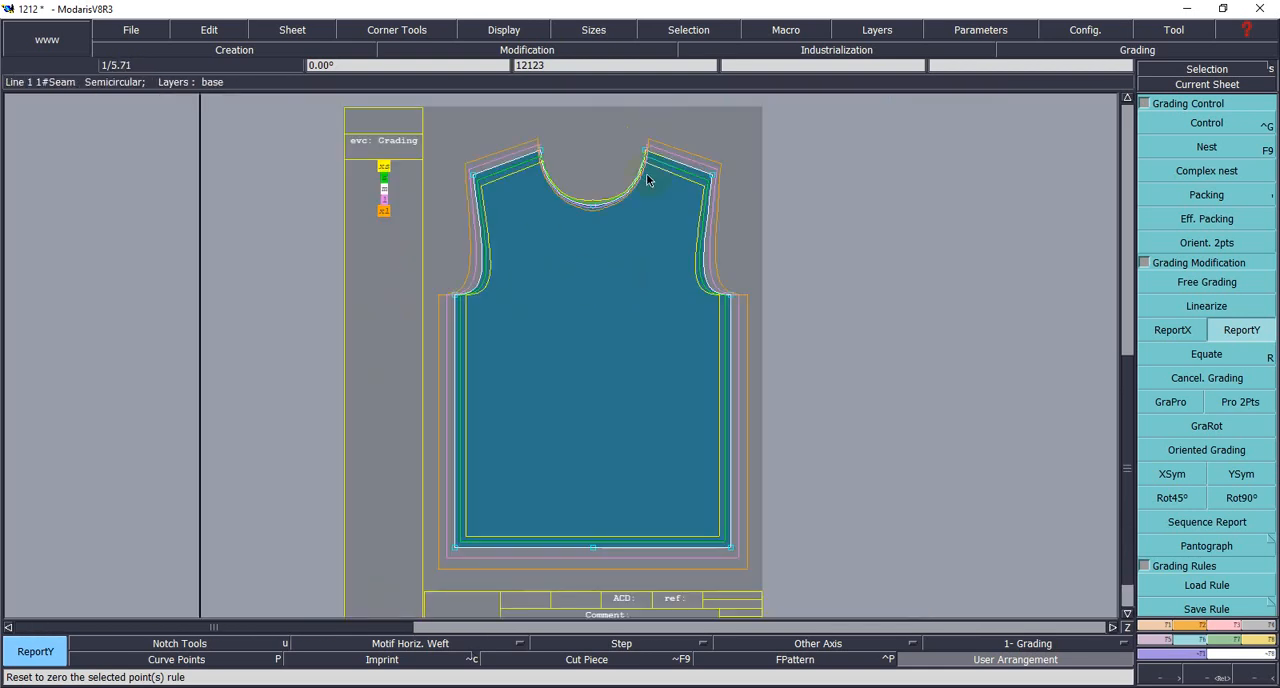
scroll(660, 180, "up", 2)
scroll(500, 273, "up", 2)
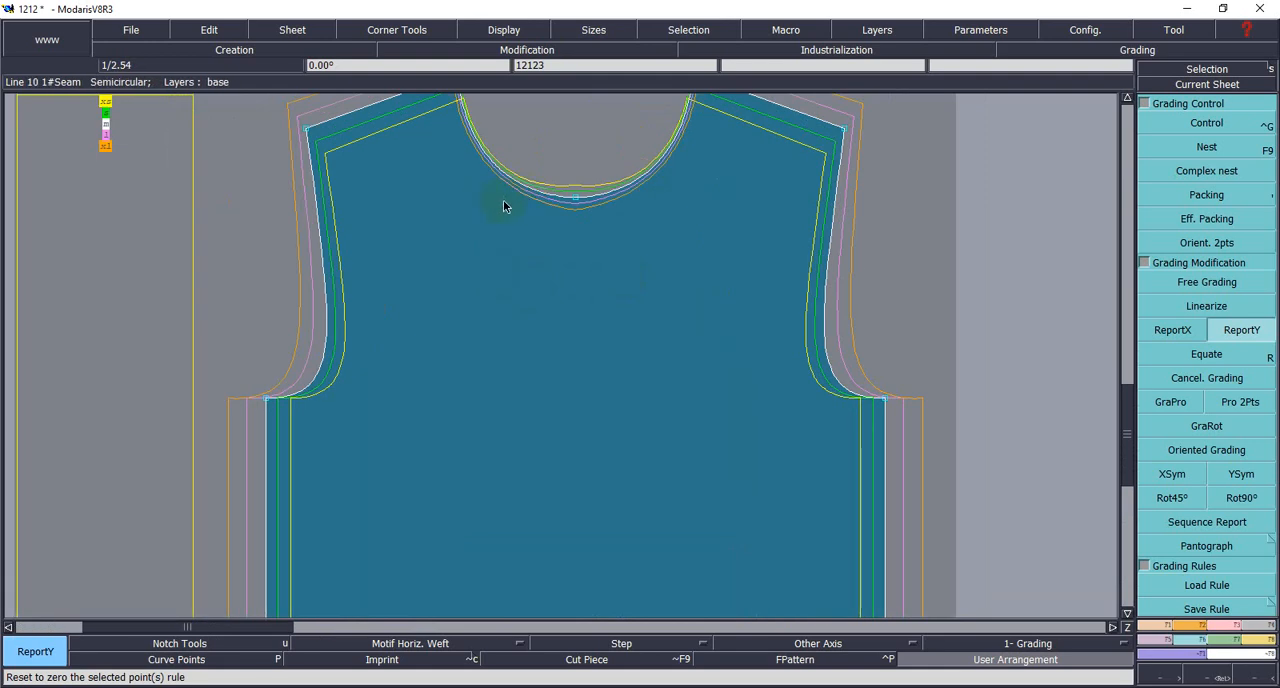
scroll(704, 277, "down", 3)
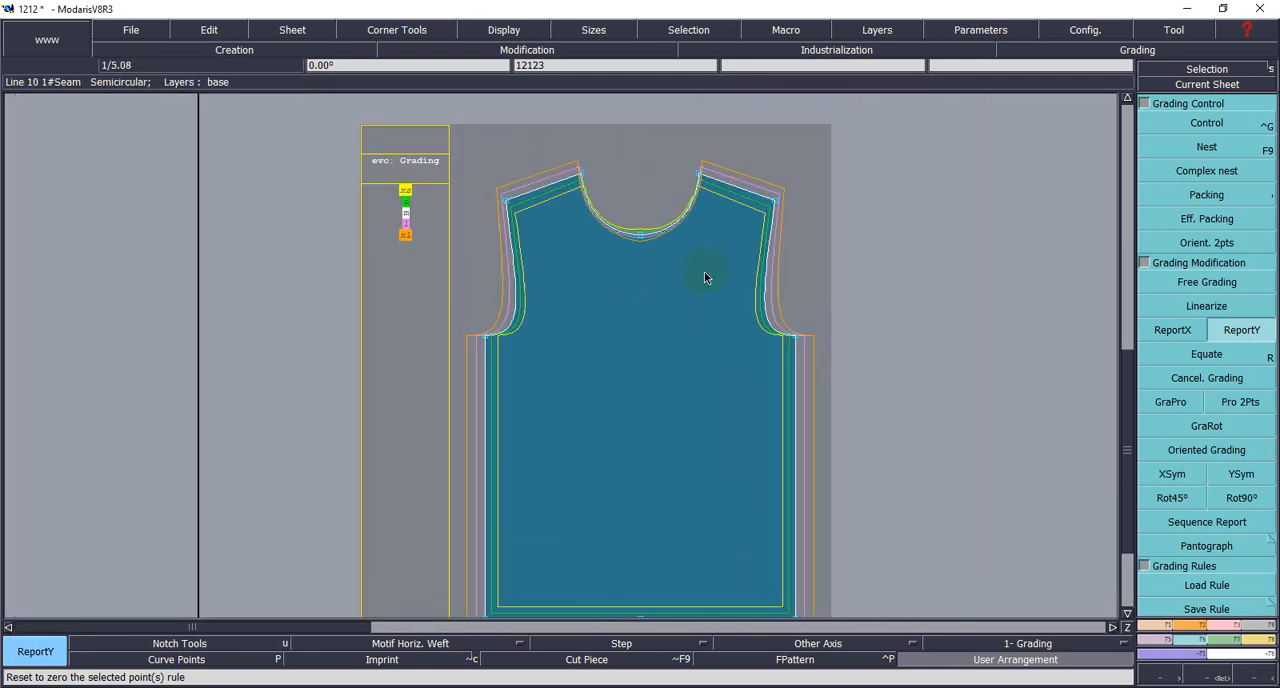
scroll(704, 277, "down", 6)
left_click(796, 326)
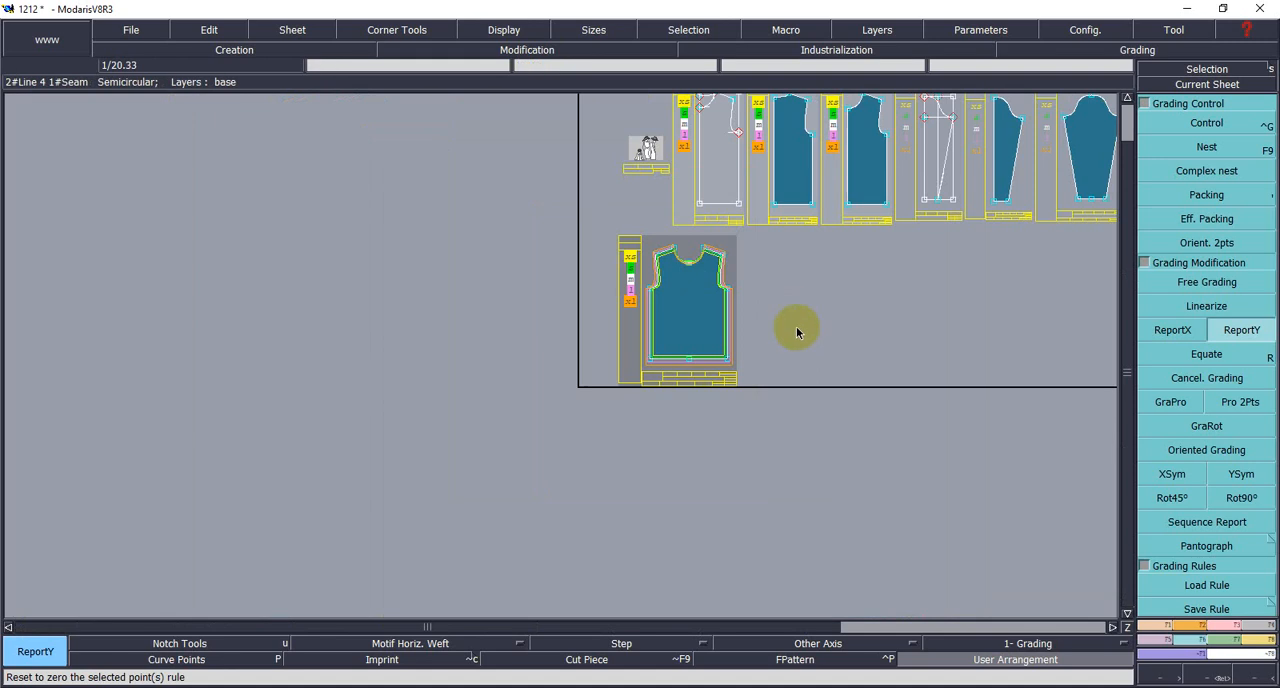
- Arrange all the sheets on the desk, recentre on the half-sleeve pattern and select all its sizes
key("j")
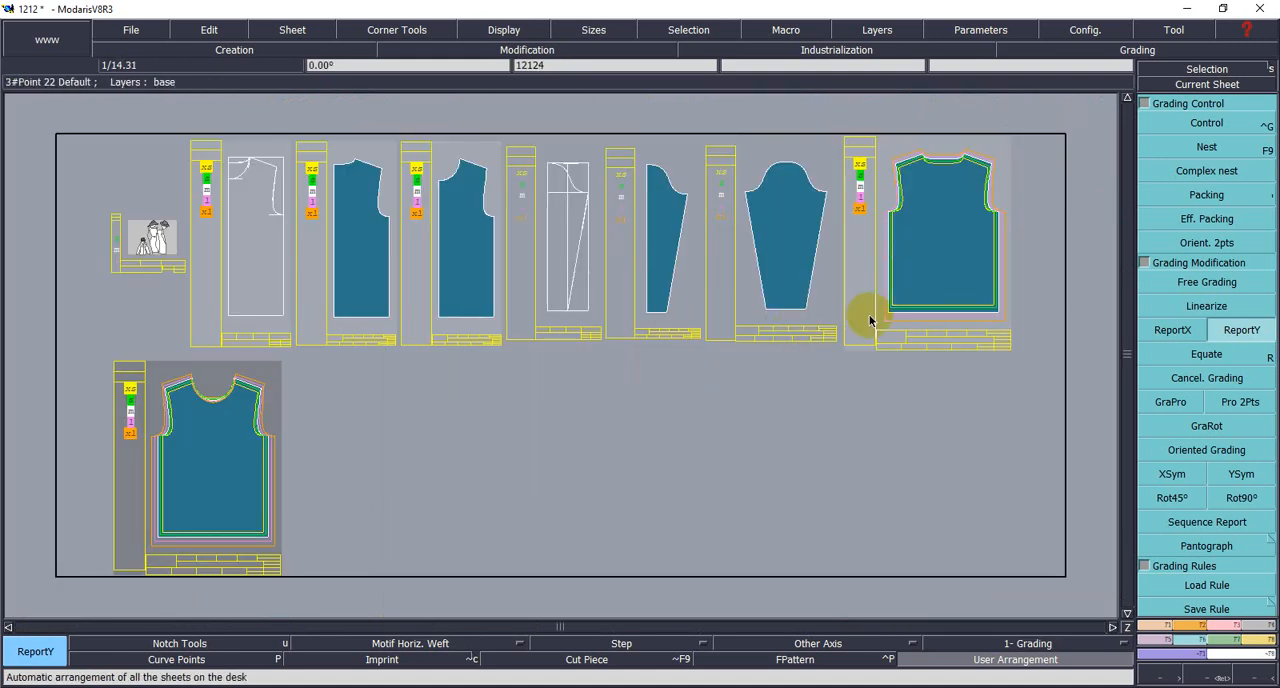
left_click(1175, 88)
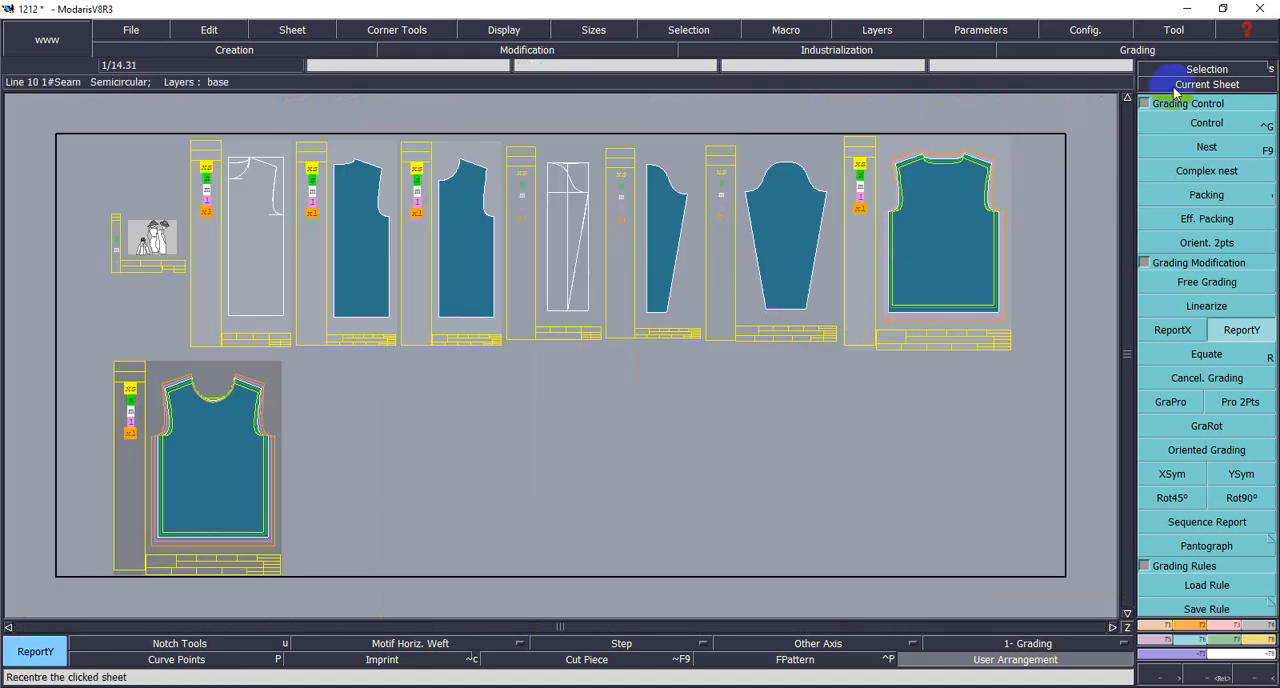
left_click(1205, 86)
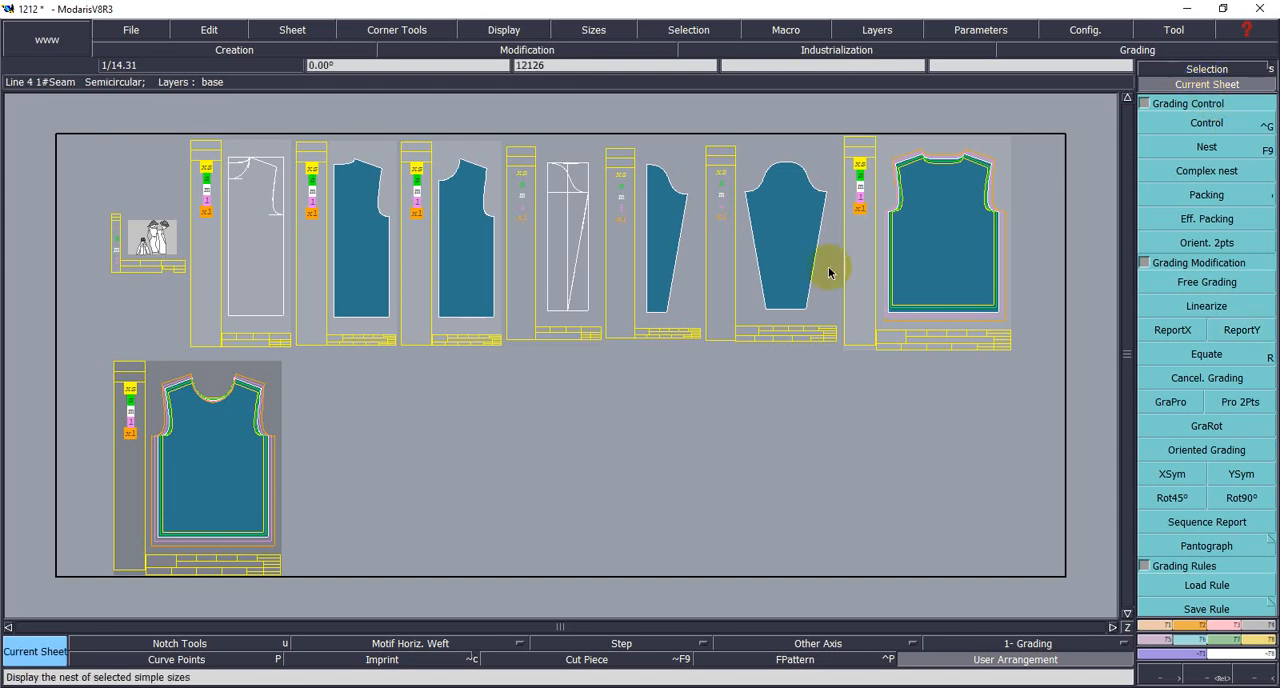
left_click(828, 271)
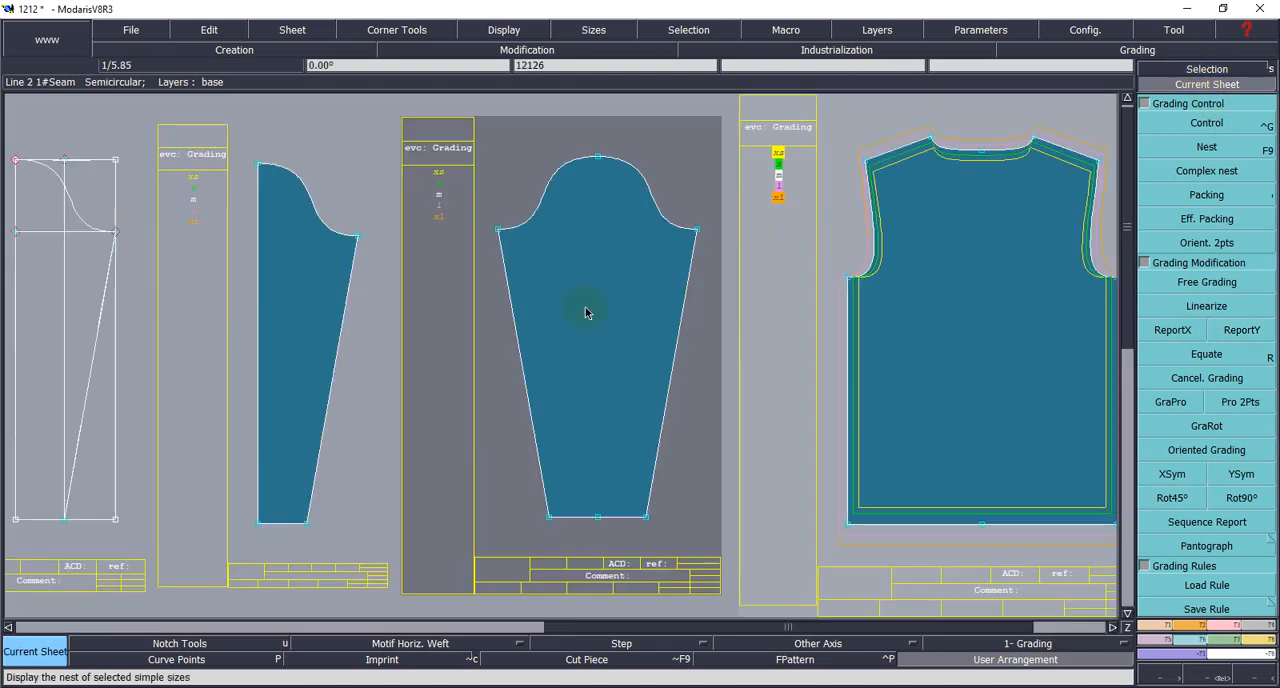
scroll(623, 250, "down", 1)
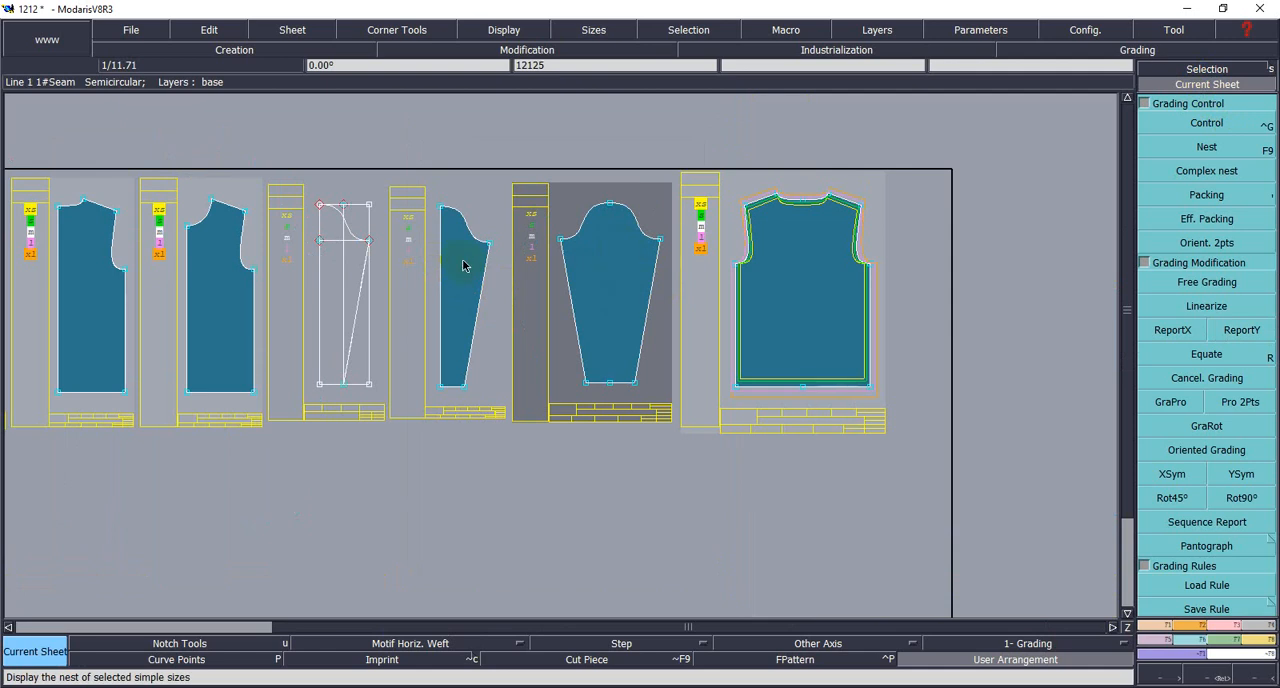
scroll(464, 265, "up", 1)
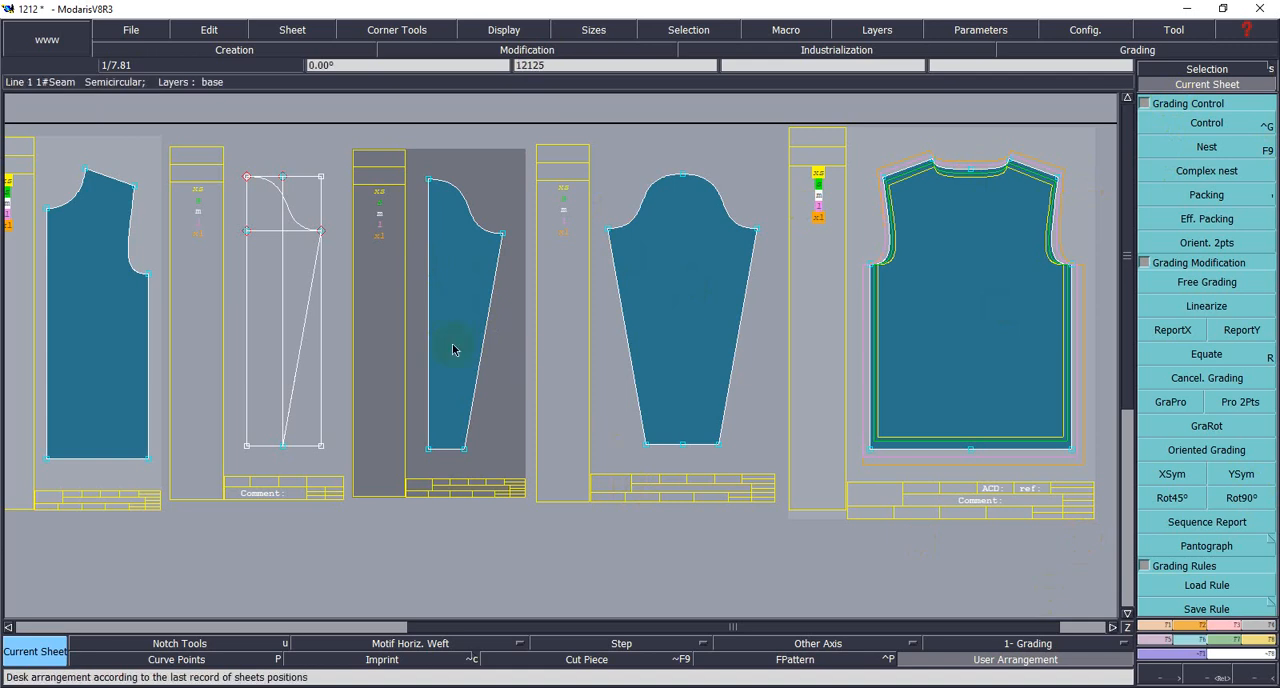
left_click(481, 279)
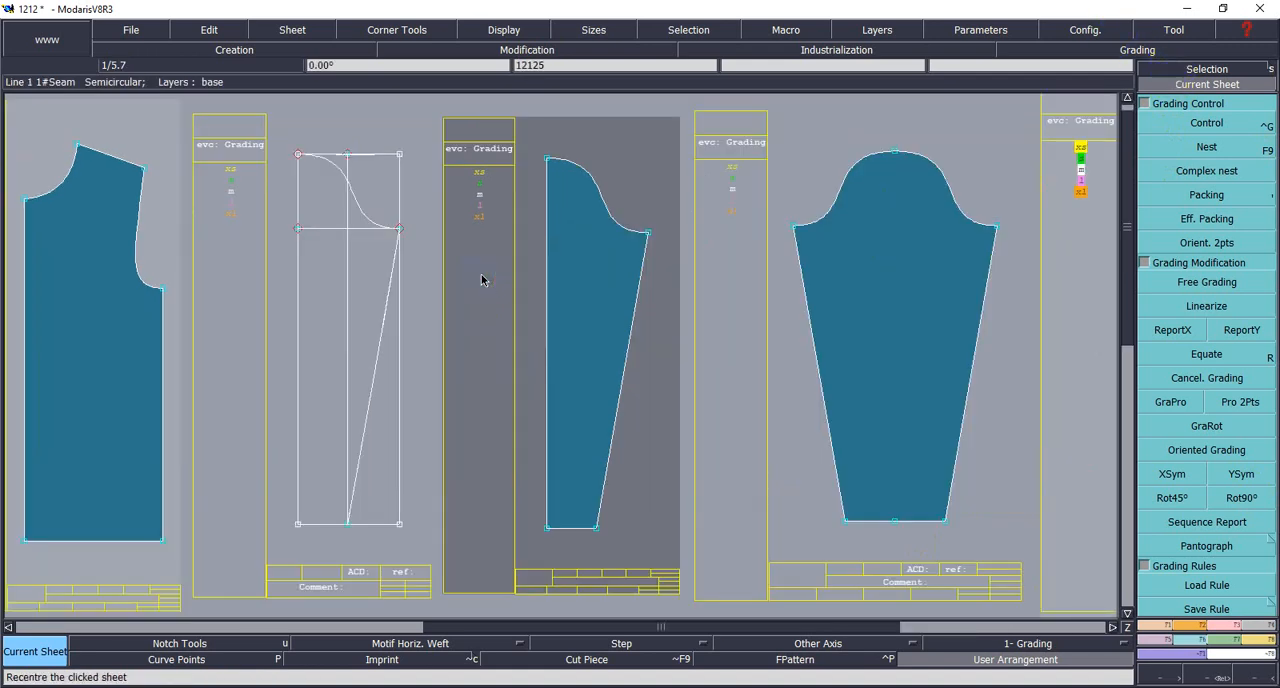
left_click(481, 279)
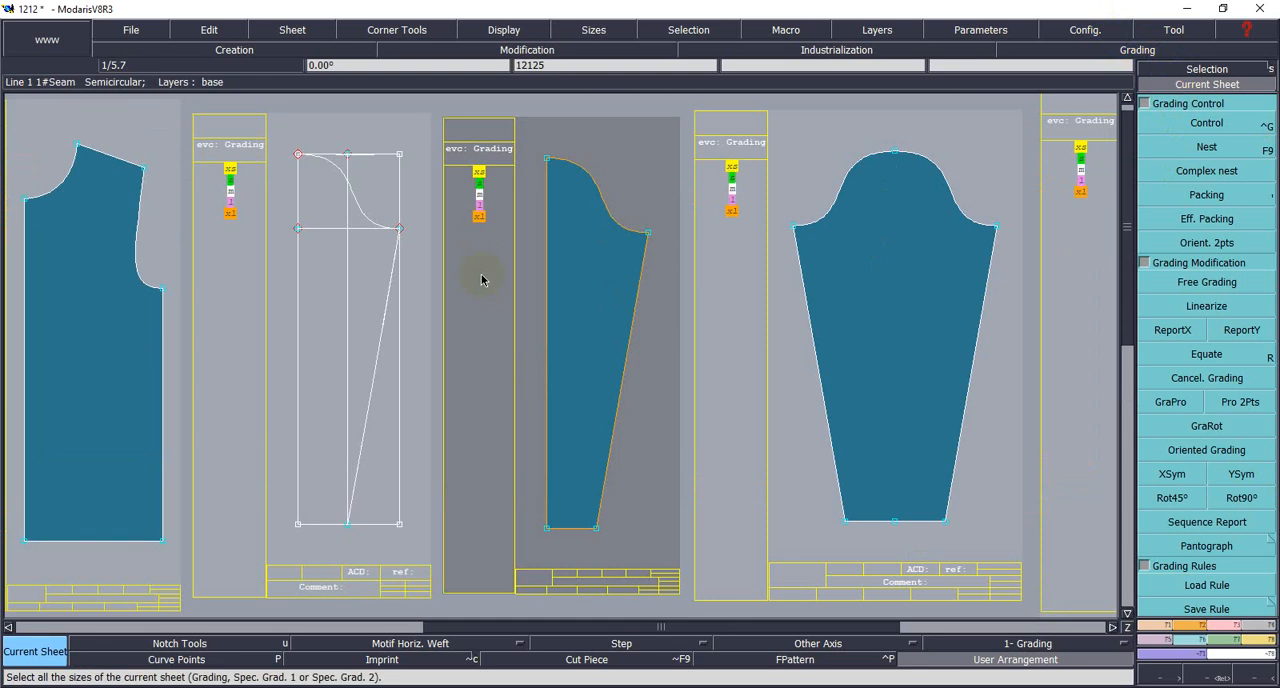
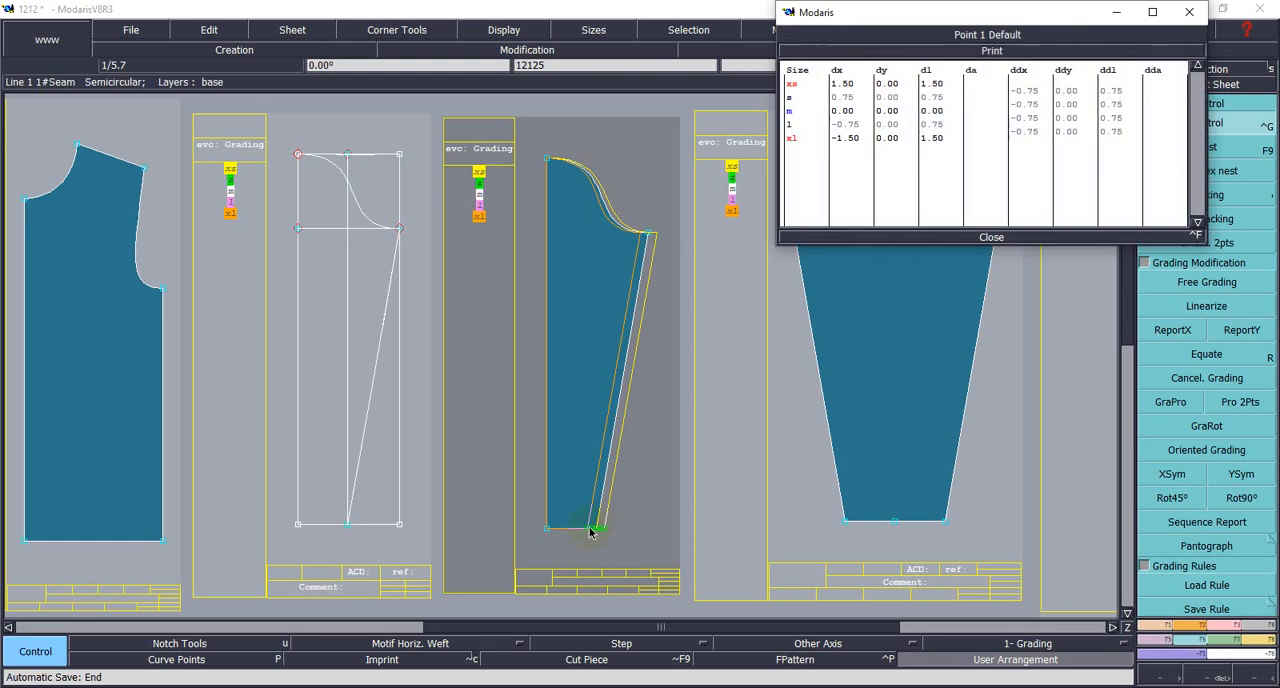
- Set the ddx of the half sleeve's hem corner point to 0.75 for all size intervals and close the grading table
left_click_drag(1012, 88, 1041, 137)
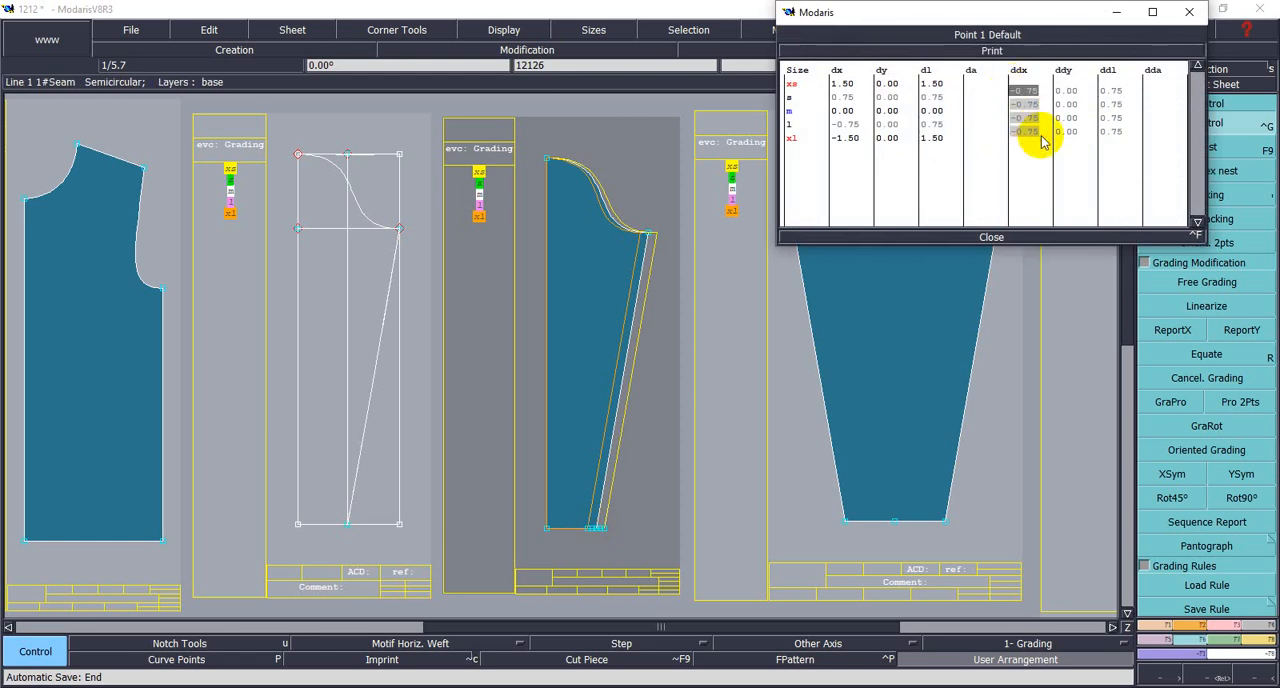
key("Return")
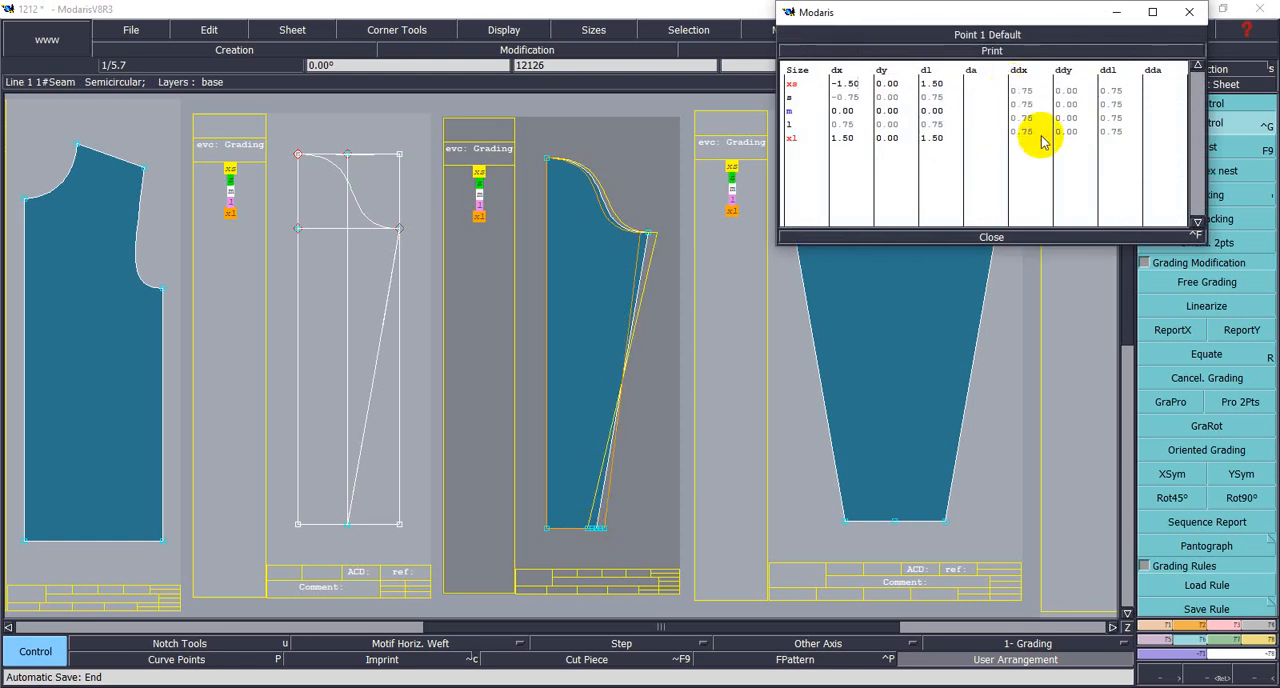
left_click(991, 237)
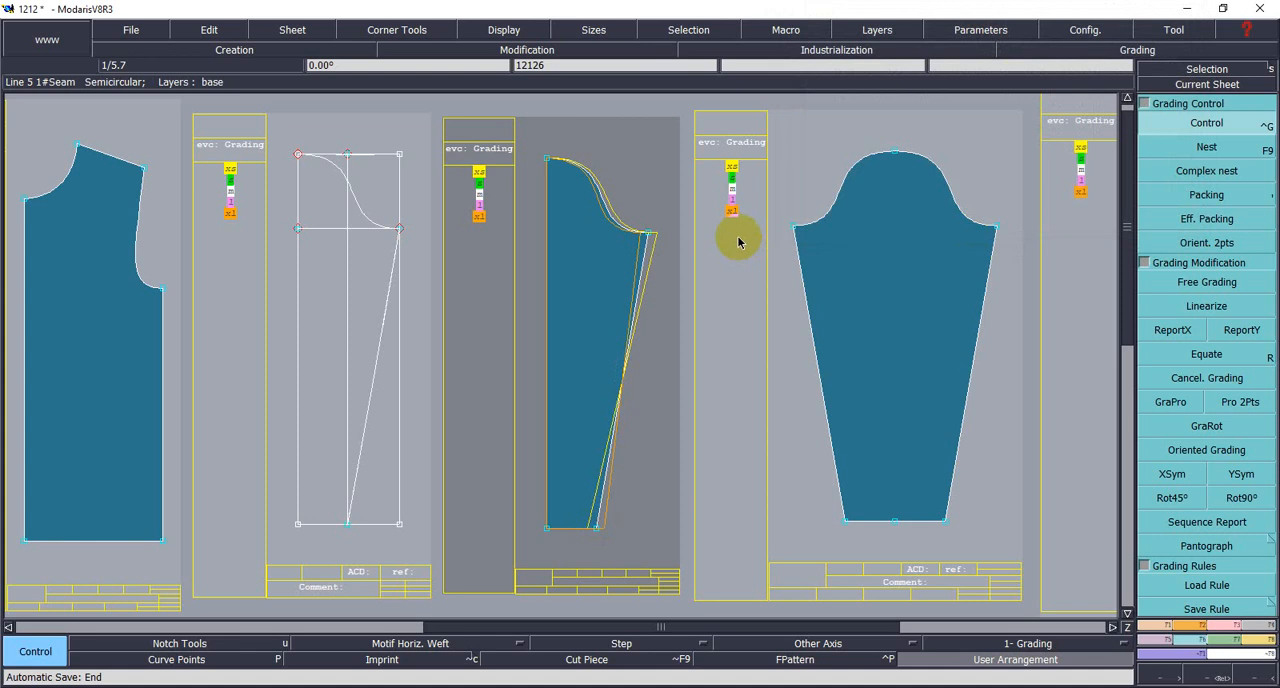
- Set the ddx of the half sleeve's underarm point to 1 for all size intervals
left_click(649, 237)
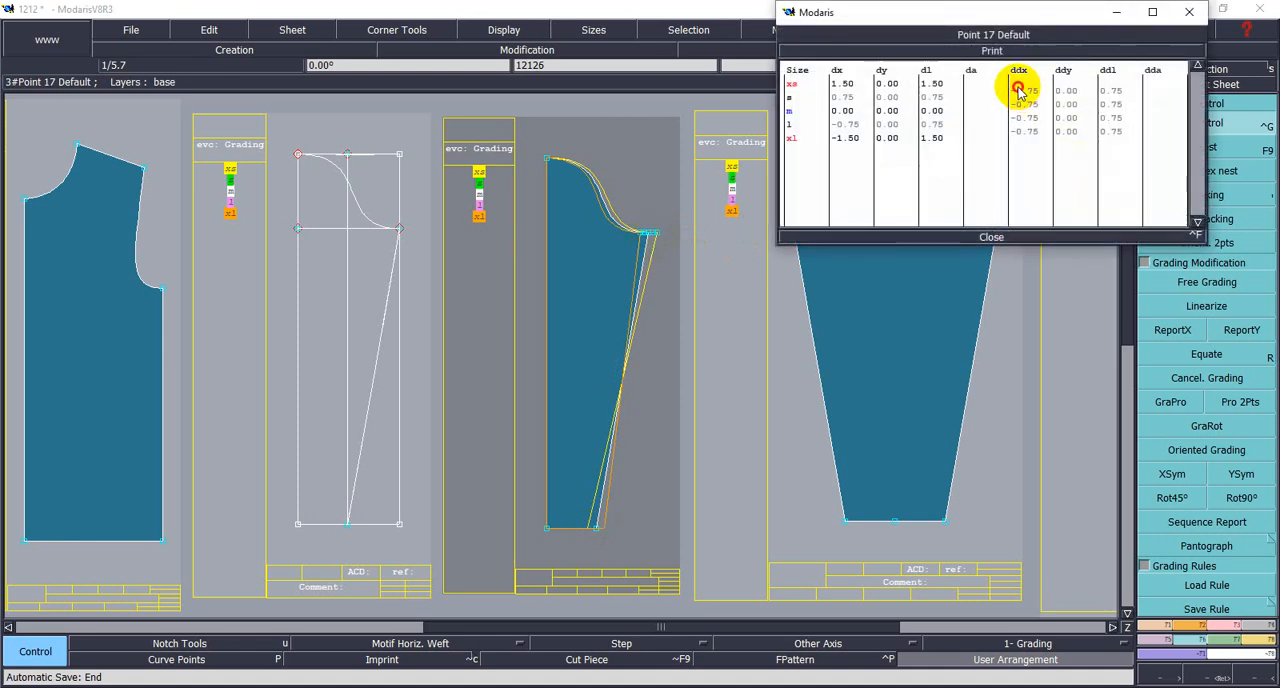
left_click_drag(1021, 88, 1041, 133)
type("1")
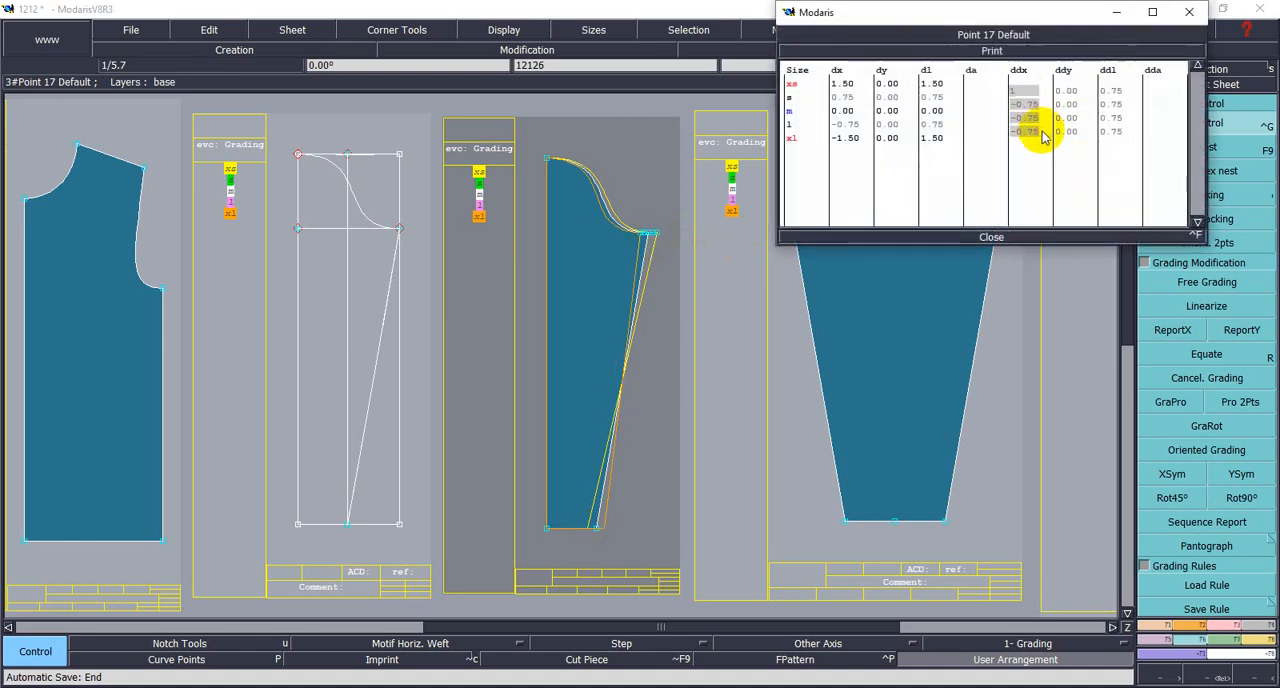
key("Return")
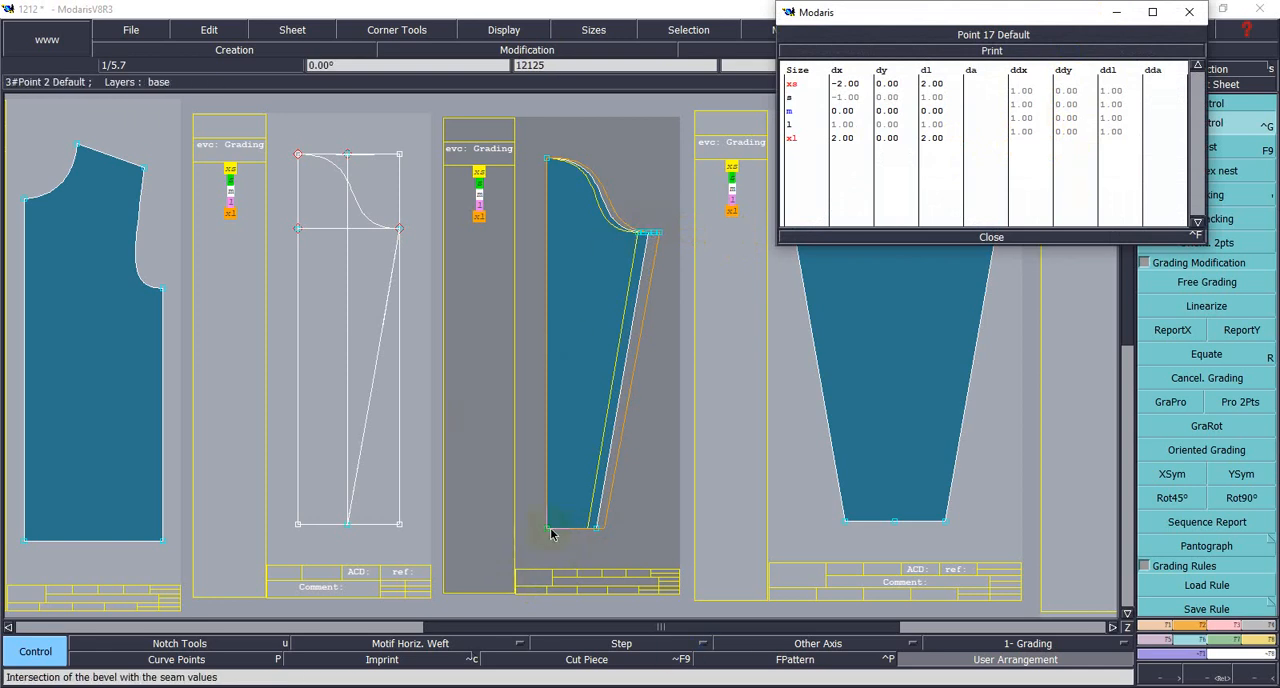
- Set the ddx of the underarm point to 0.5 for all size intervals and check the hem corner point's grading
left_click_drag(1018, 88, 1037, 134)
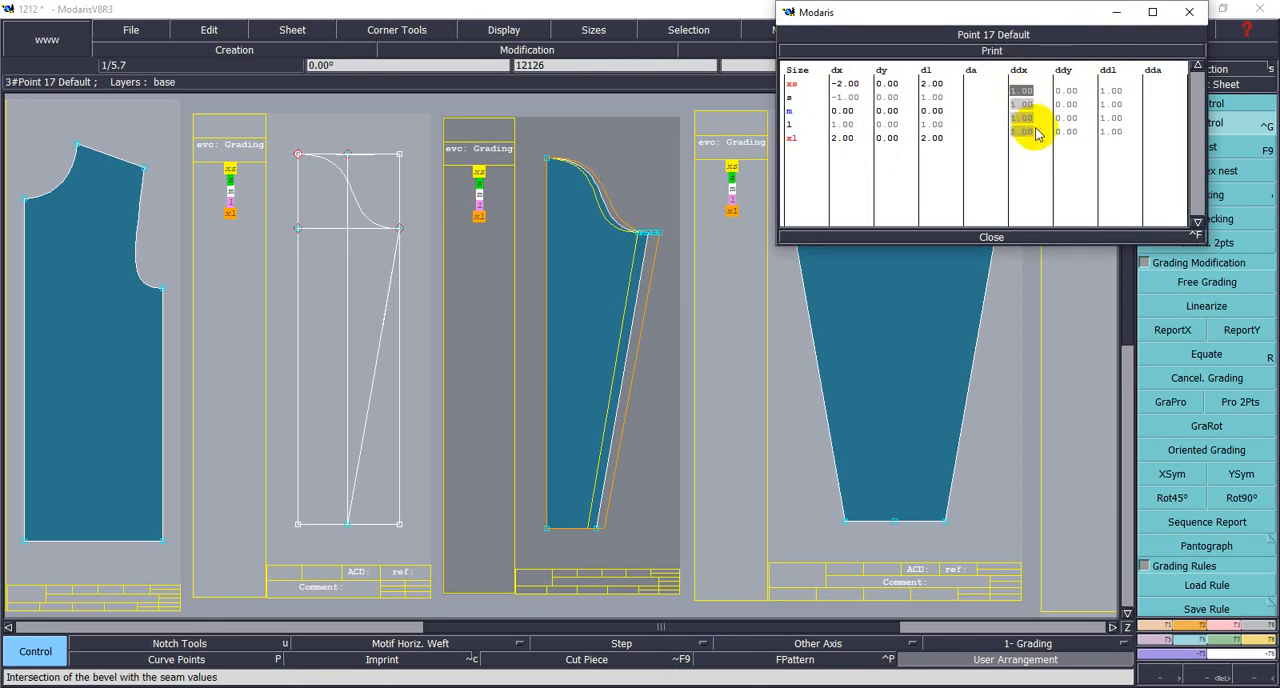
key("Return")
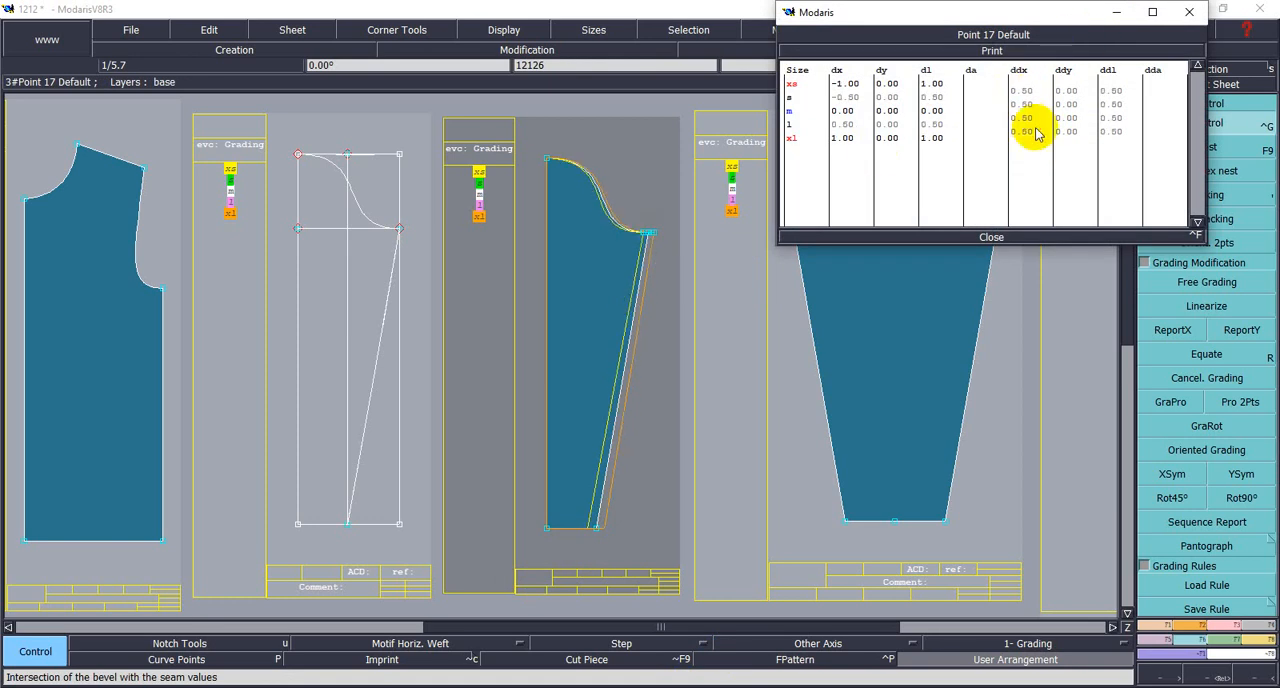
left_click(594, 530)
left_click_drag(1014, 114, 1018, 96)
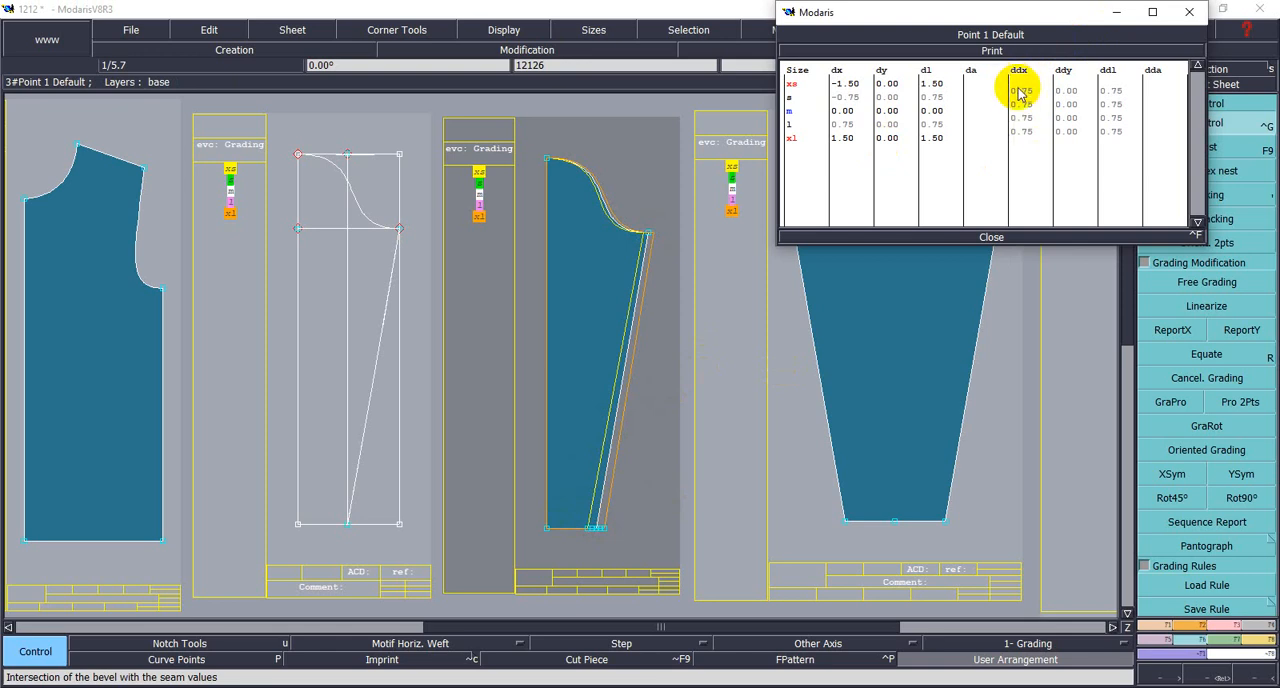
left_click(992, 237)
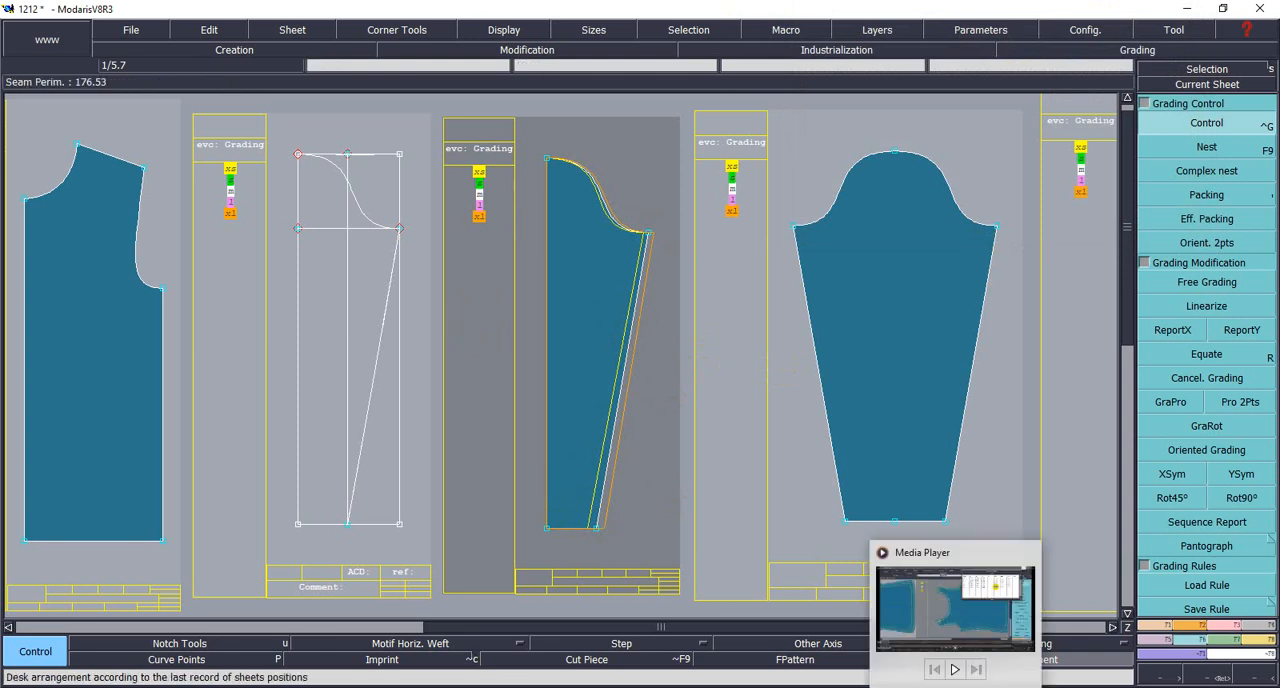
- Consult the T-shirt measurement chart and set the ddy of the half sleeve's cap top point to 1.5 for all size intervals
left_click(1020, 625)
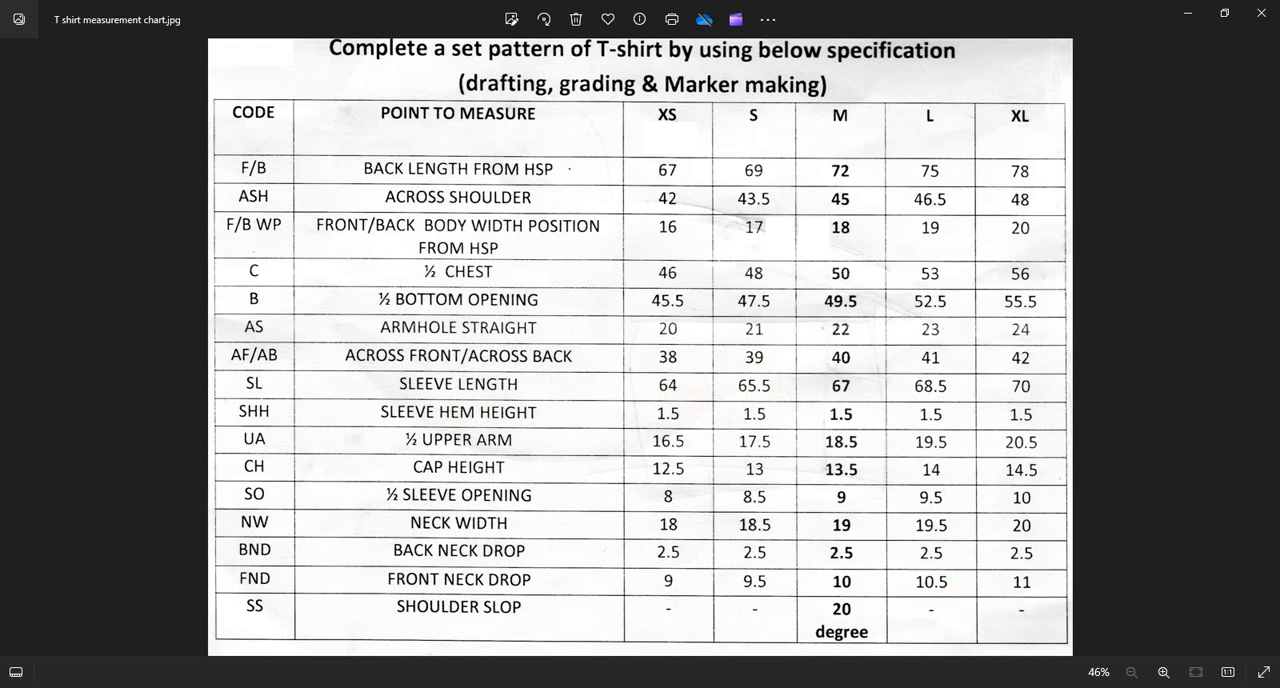
left_click(986, 687)
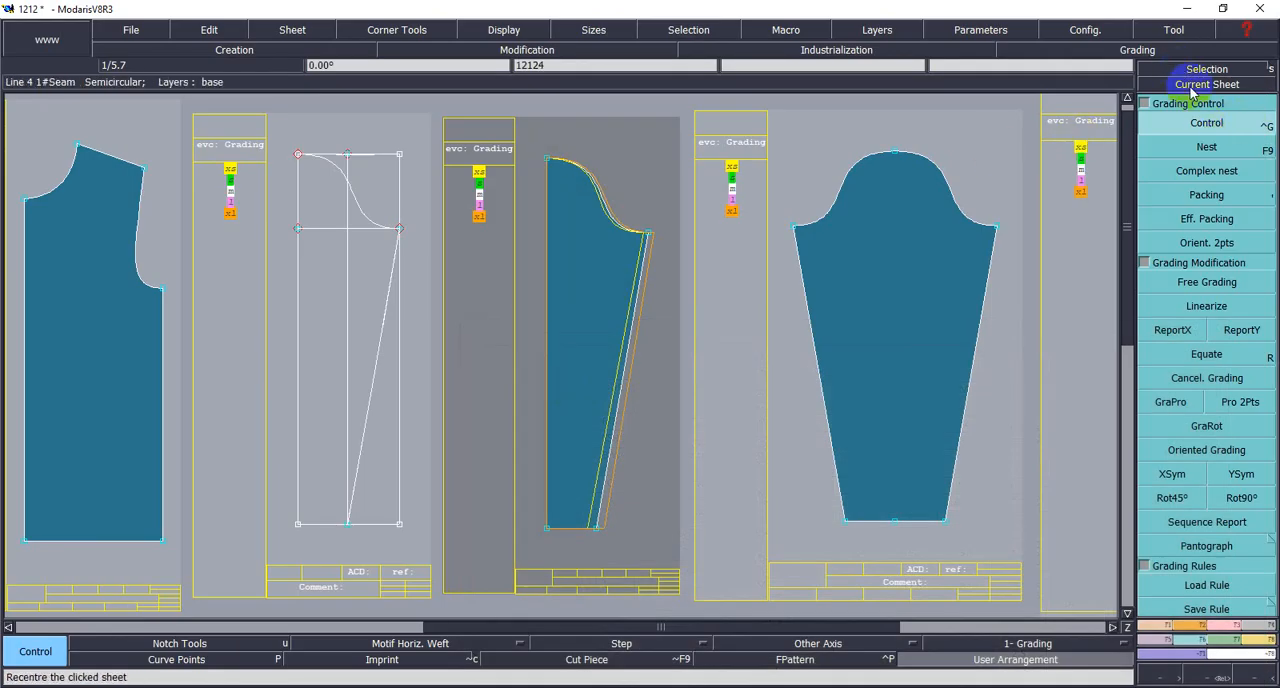
left_click(1206, 122)
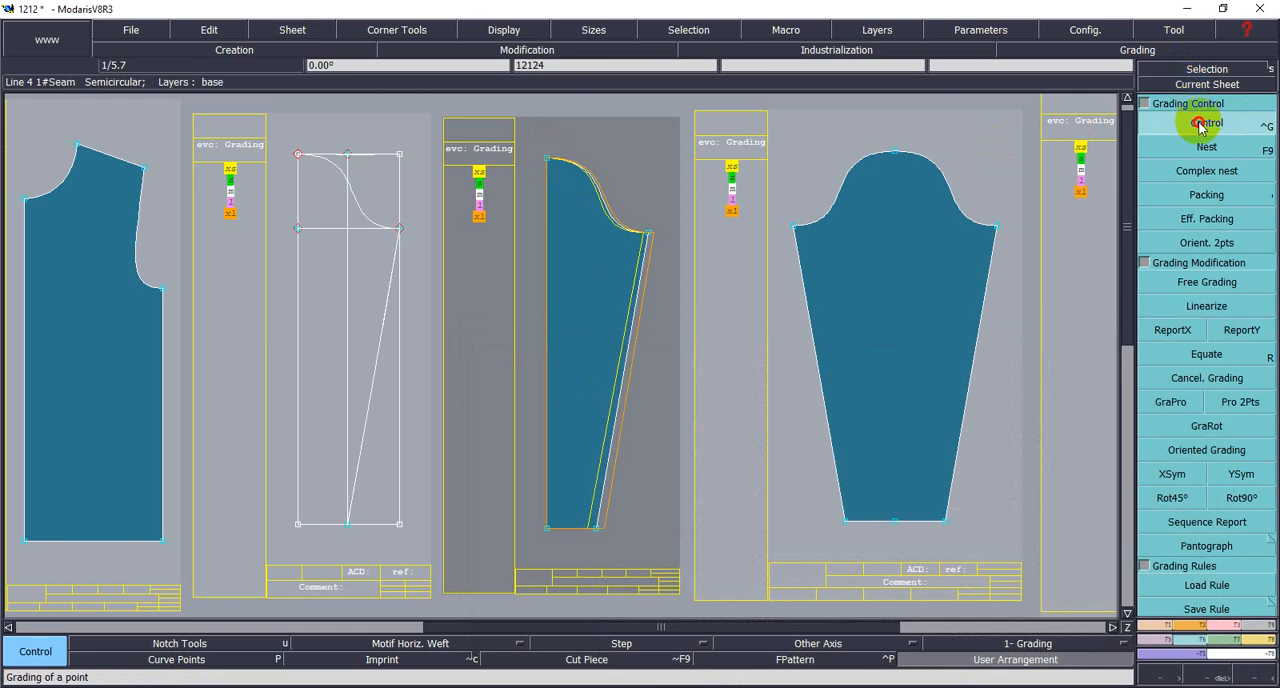
left_click(546, 160)
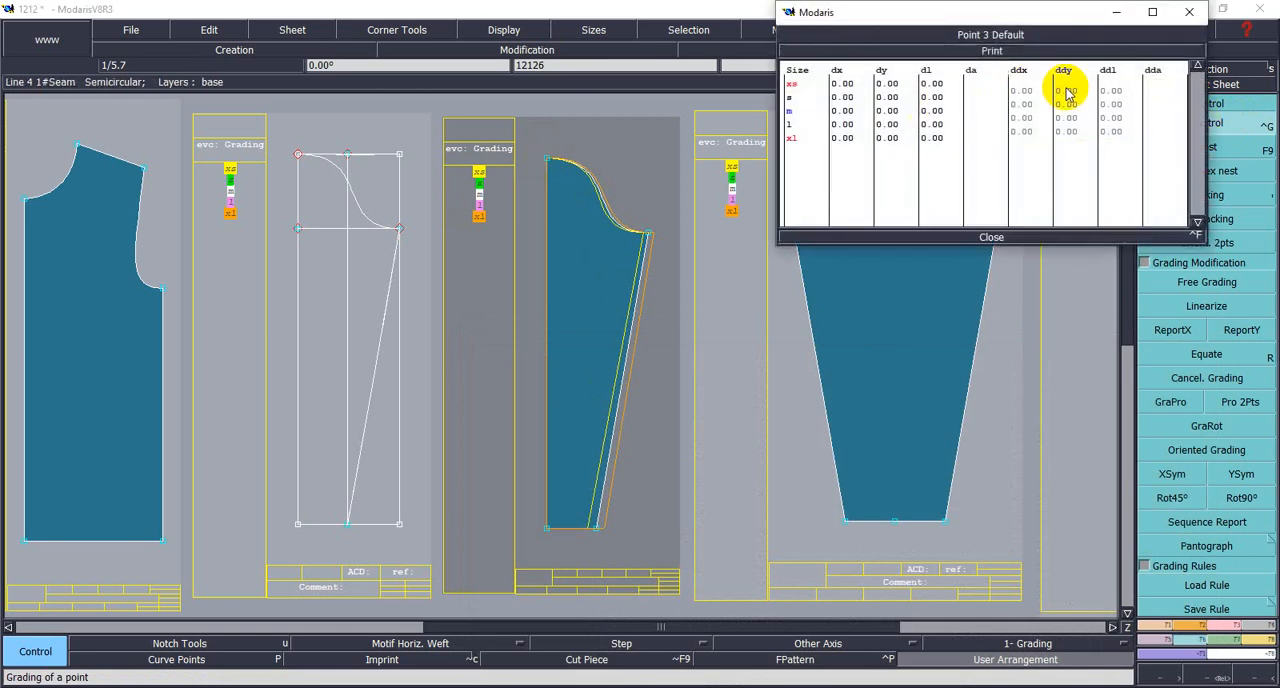
left_click_drag(1060, 90, 1083, 134)
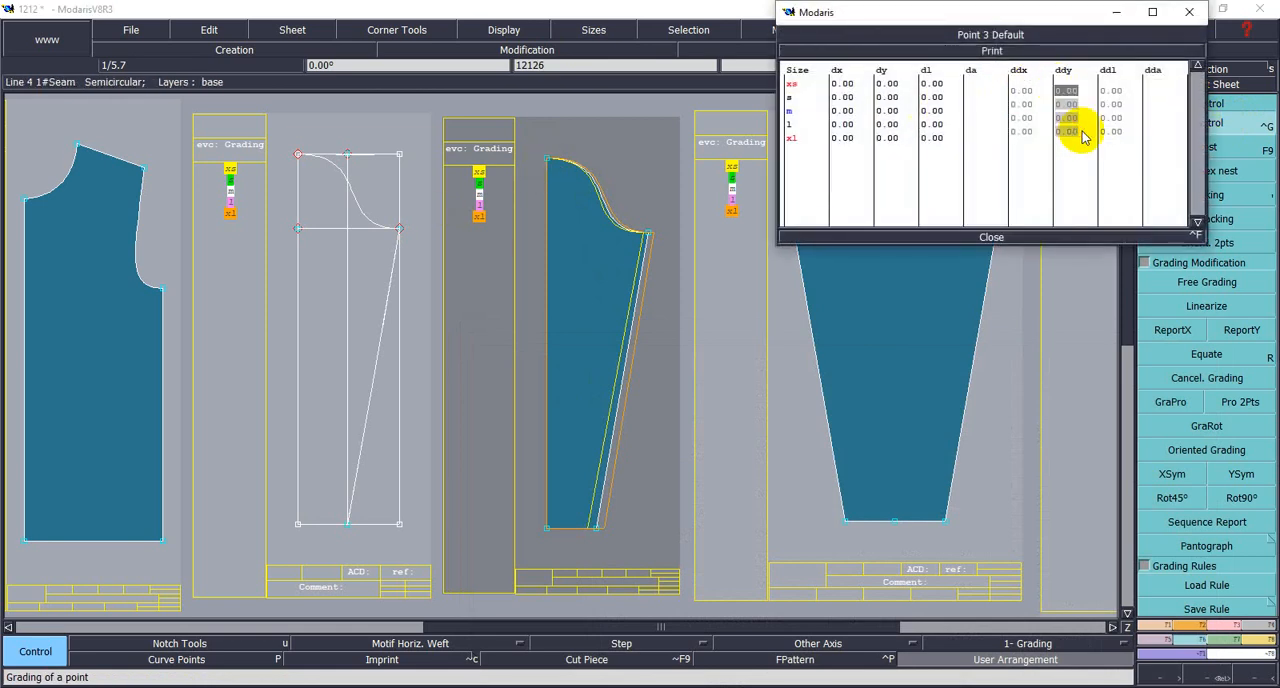
type("1.5")
key("Return")
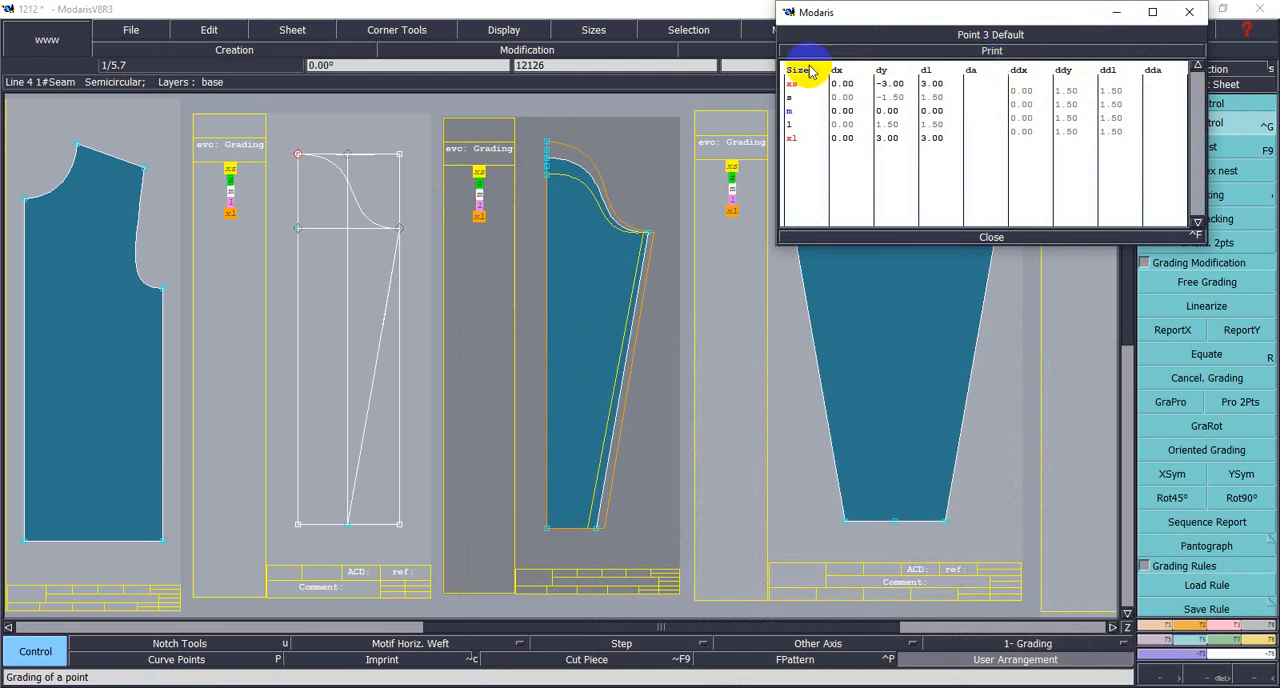
left_click(1000, 237)
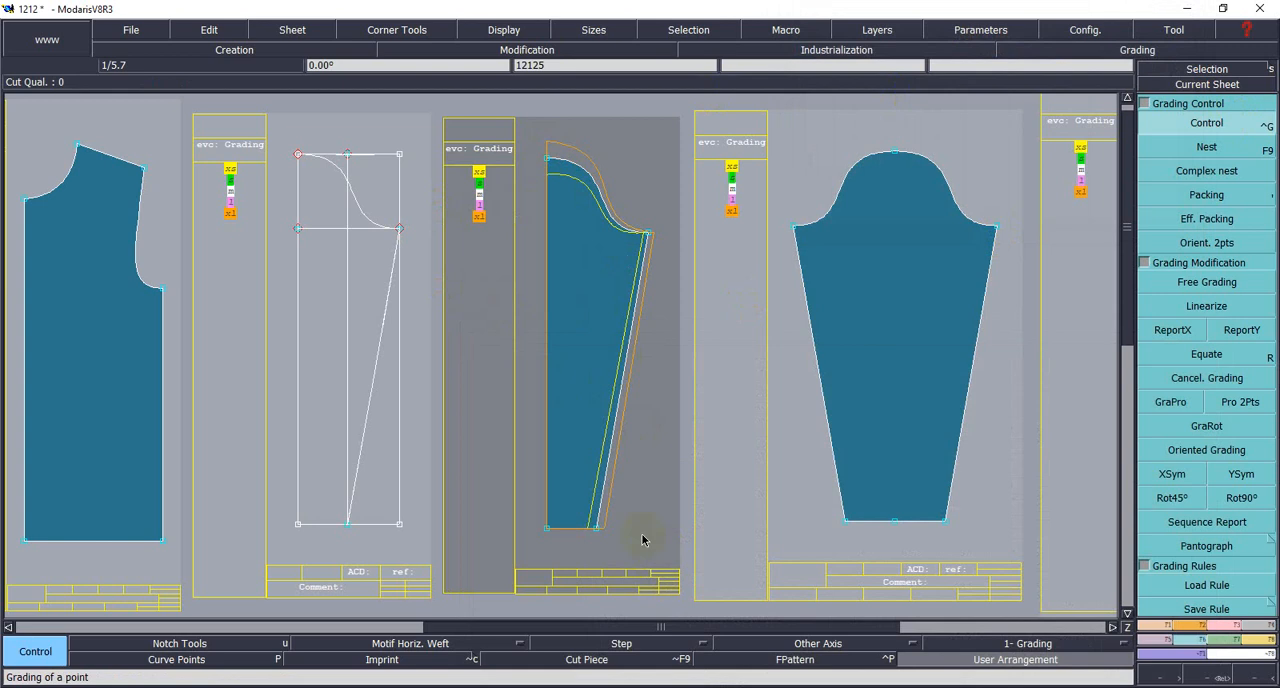
- Display all sizes in the half-sleeve nest and check the sleeve measurements in the T-shirt measurement chart
left_click(1207, 608)
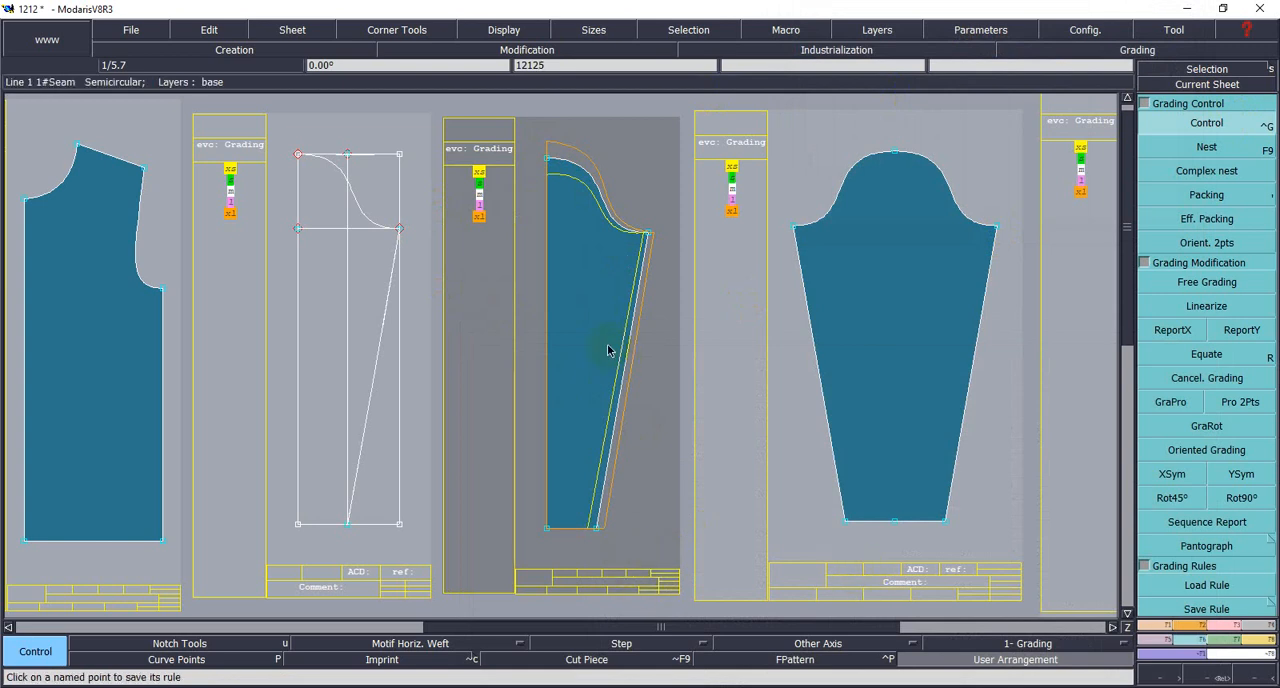
key("F12")
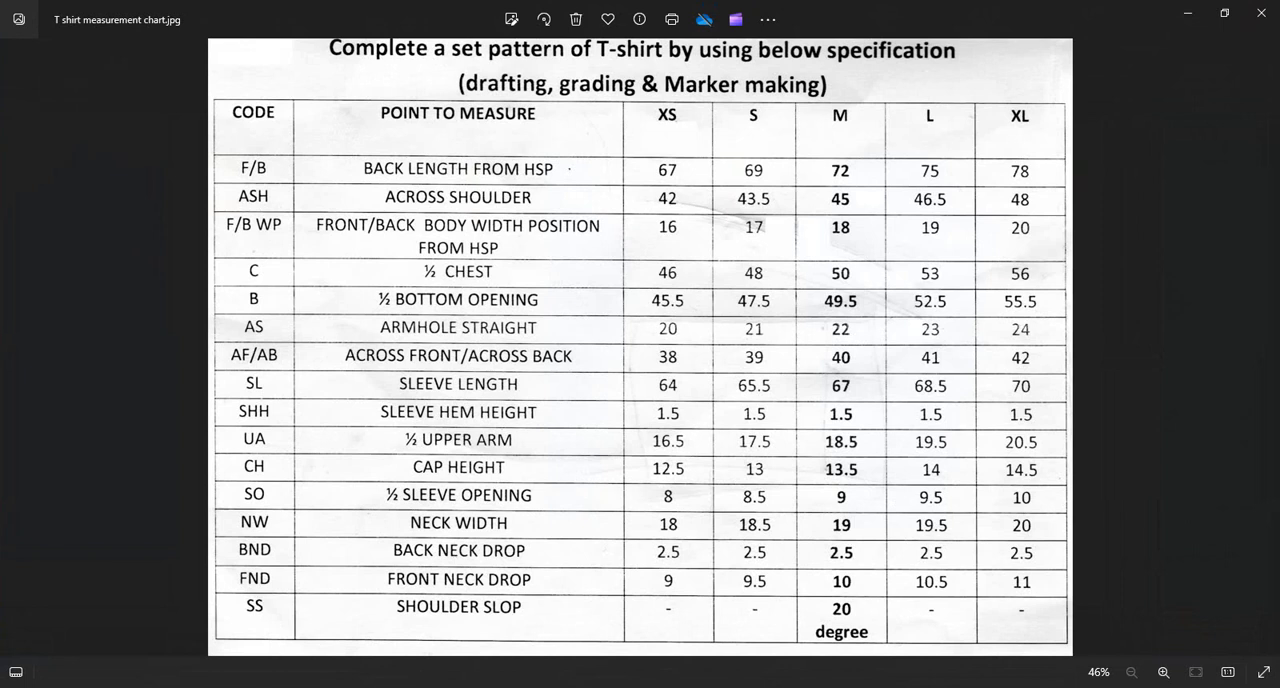
left_click(1015, 687)
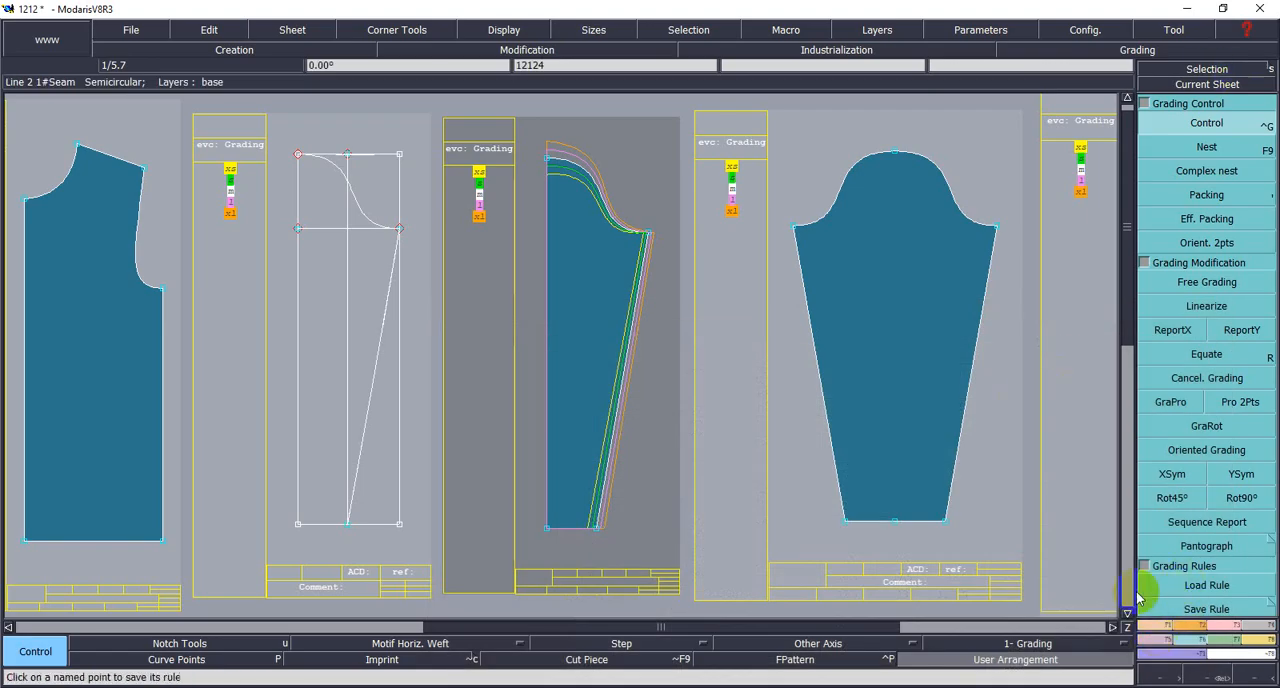
left_click(1210, 196)
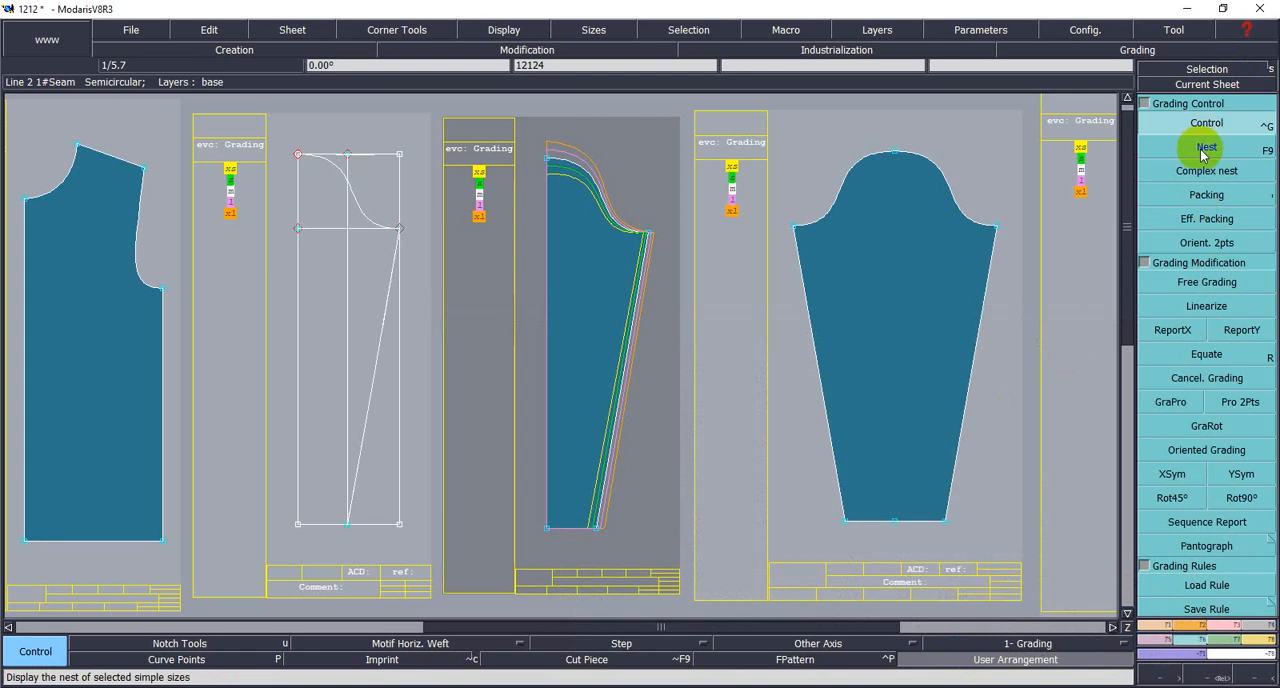
- Mirror the half sleeve about its centre line with Sym 2Pts to create a full sleeve, and examine its graded nest
left_click(1153, 642)
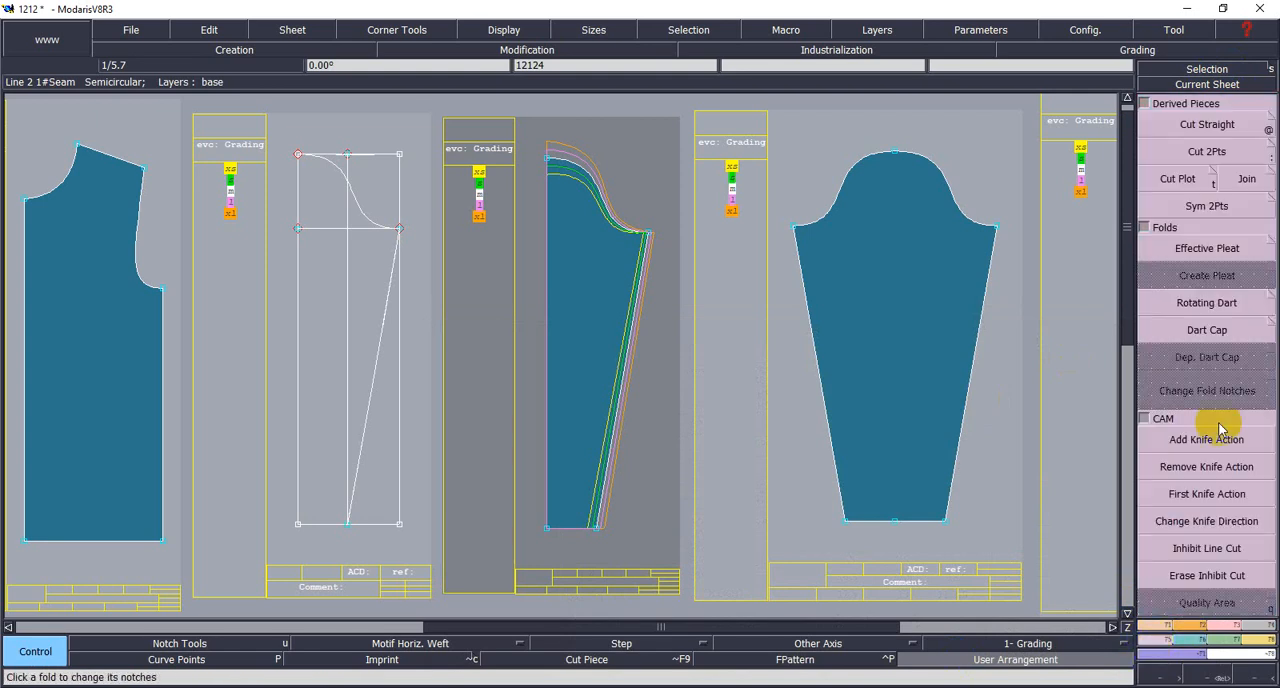
left_click(1200, 208)
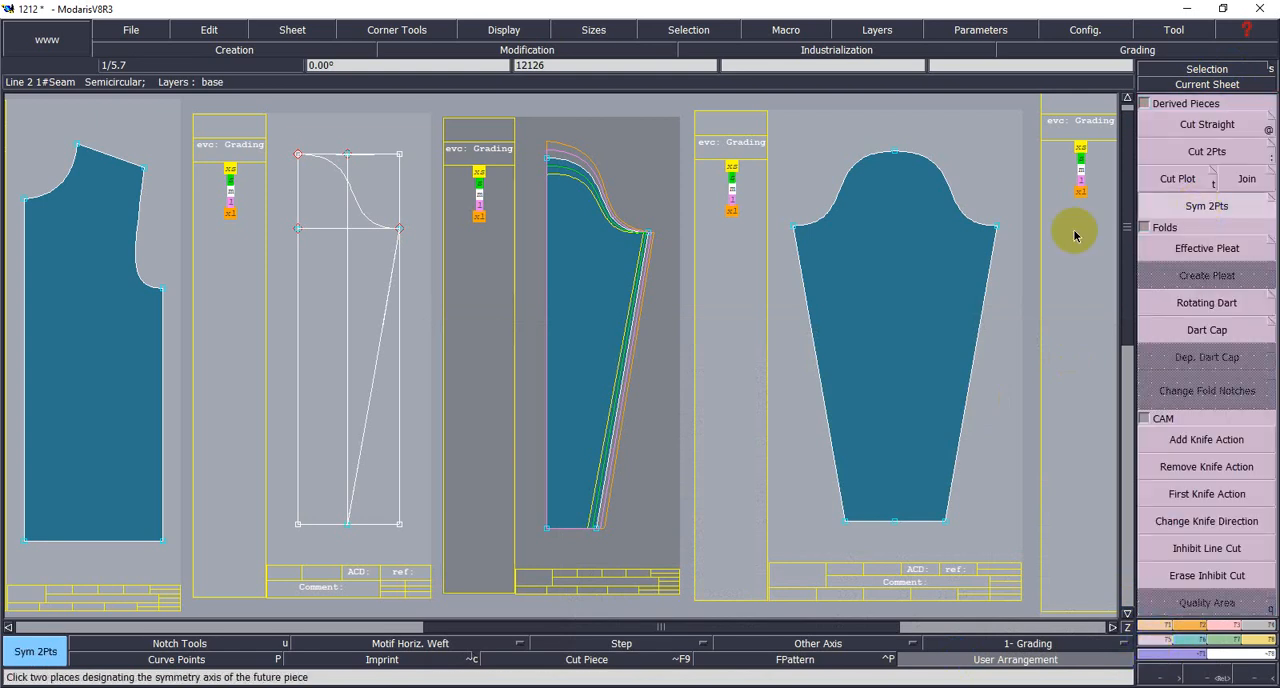
left_click(545, 528)
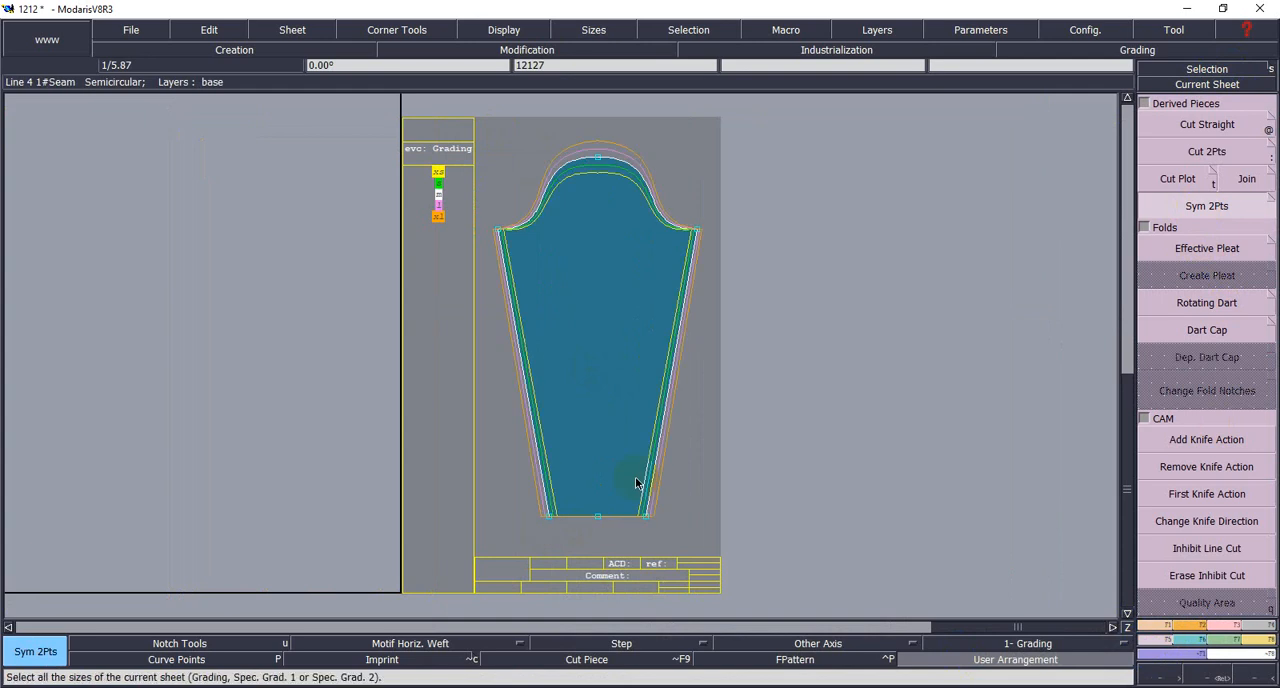
scroll(545, 269, "up", 1)
scroll(545, 268, "down", 1)
scroll(597, 320, "up", 1)
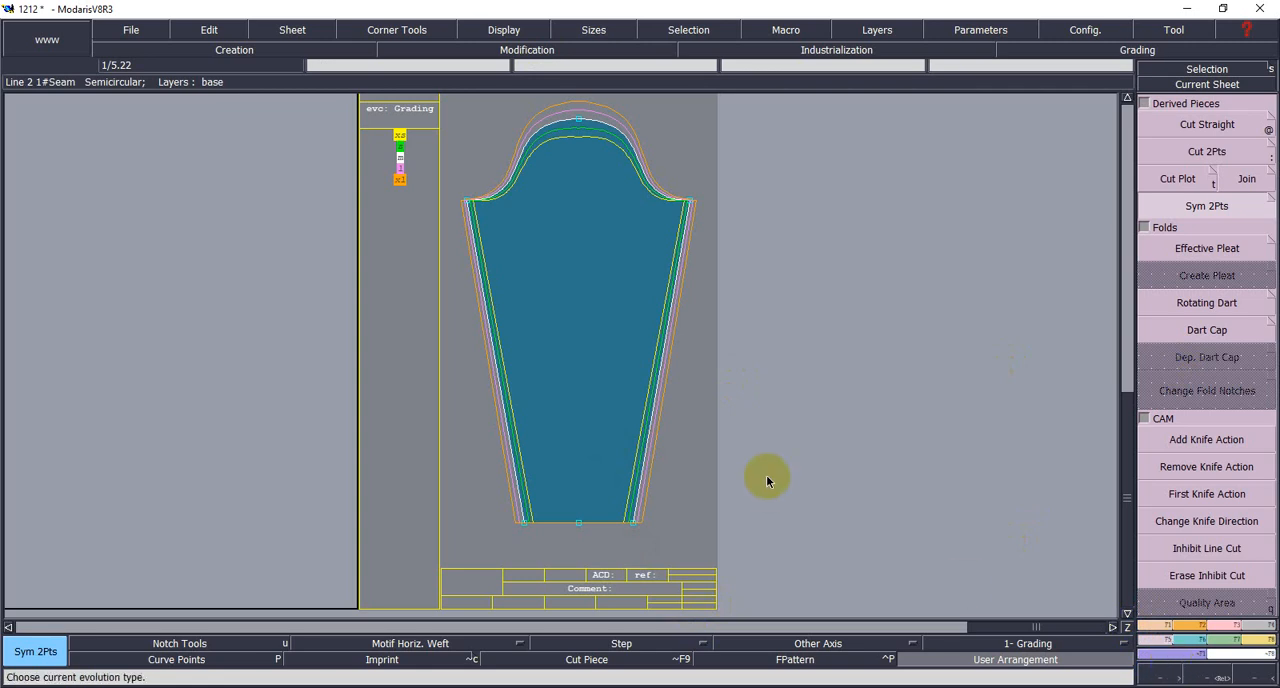
scroll(631, 420, "down", 1)
scroll(627, 413, "down", 1)
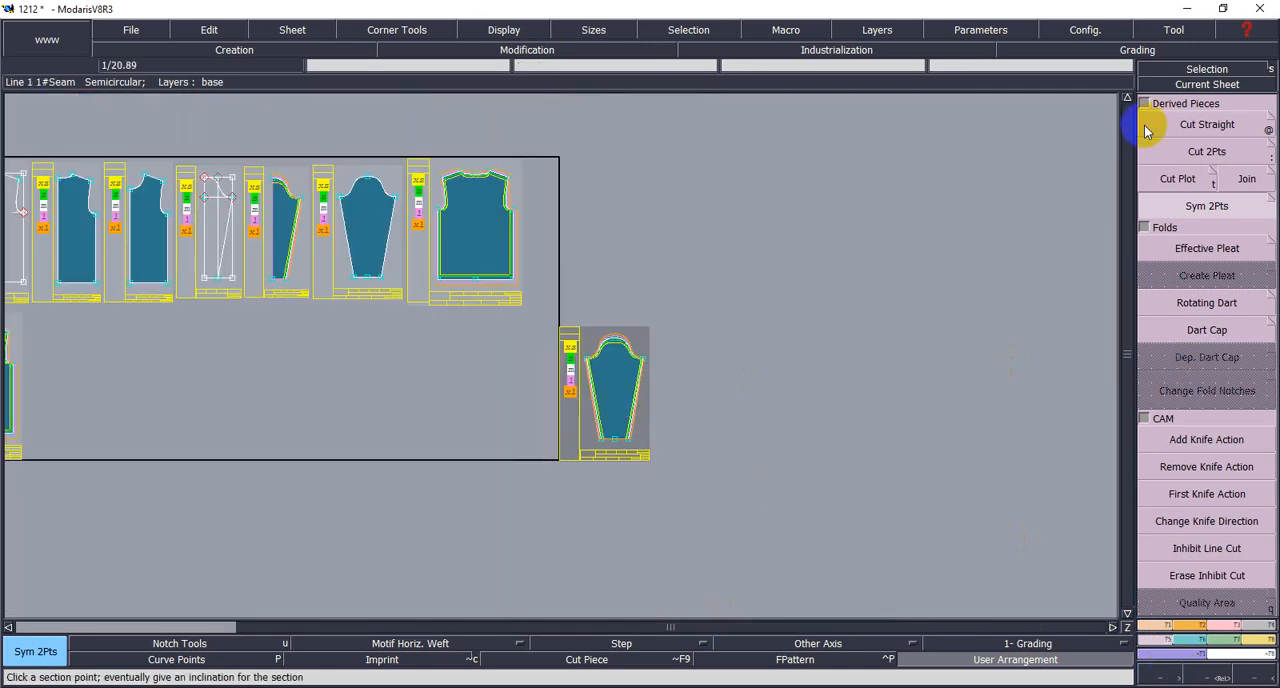
- Recentre on the half-sleeve pattern and recheck the sleeve measurements in the T-shirt measurement chart
left_click(1207, 84)
left_click(278, 236)
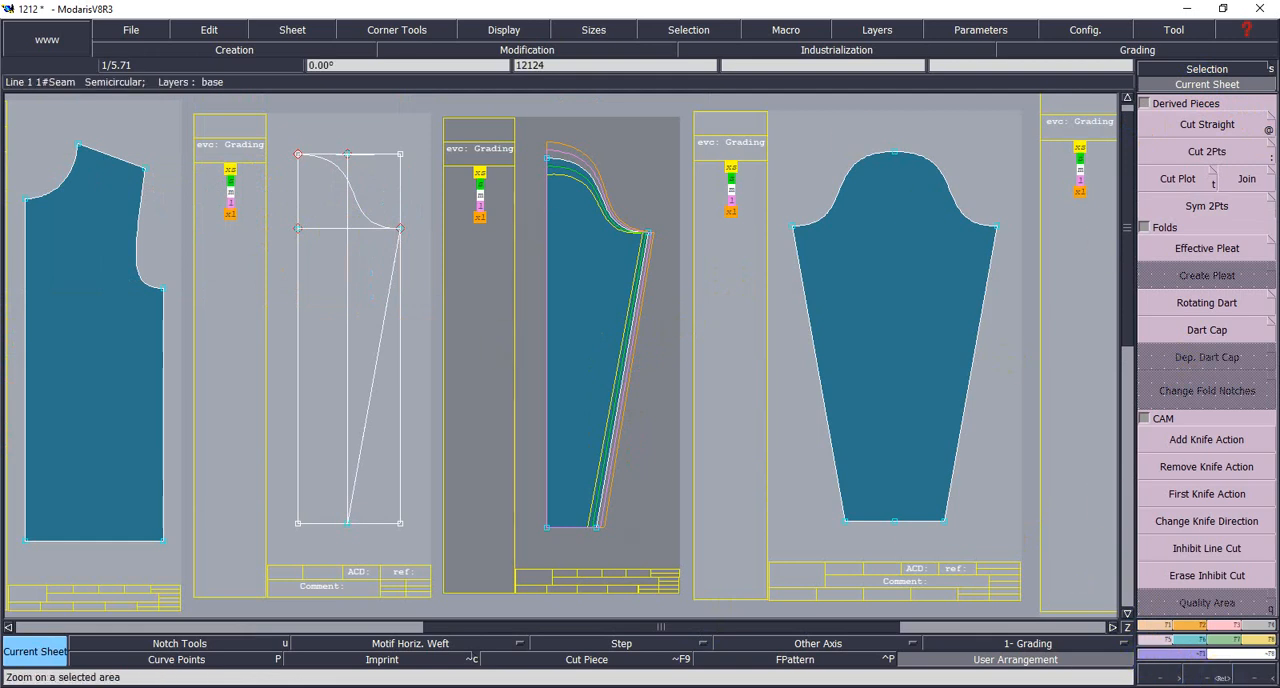
key("alt+Tab")
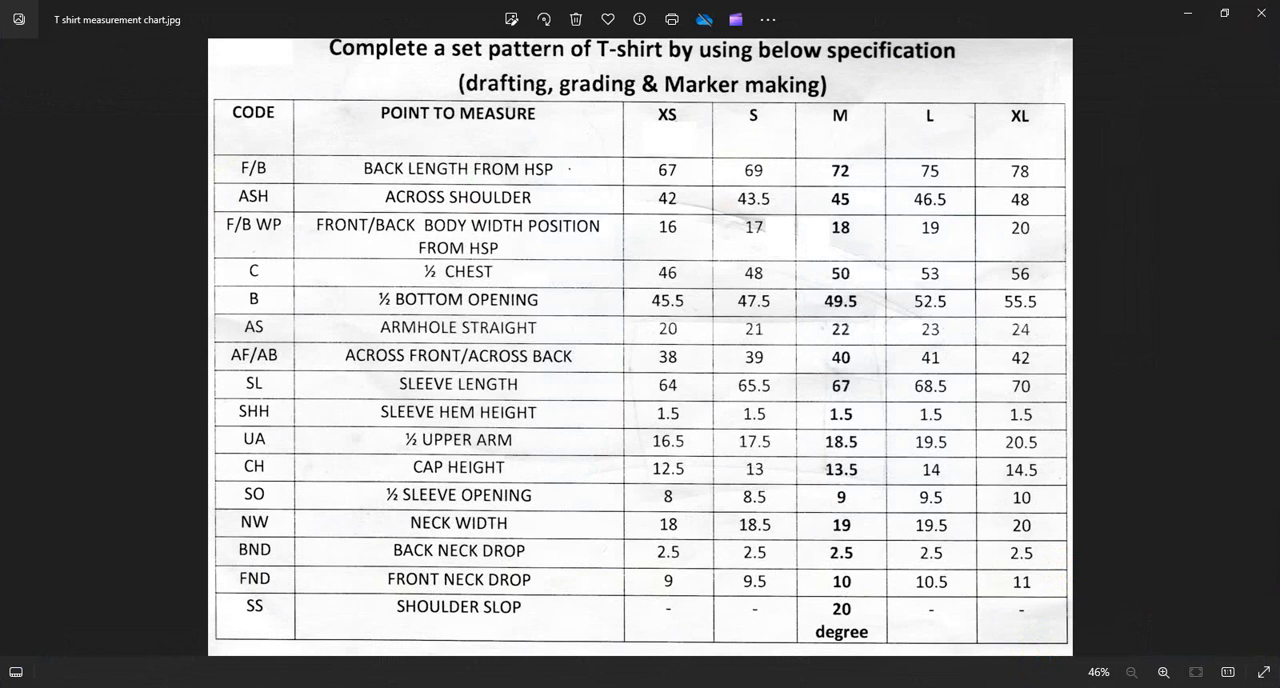
left_click(1040, 687)
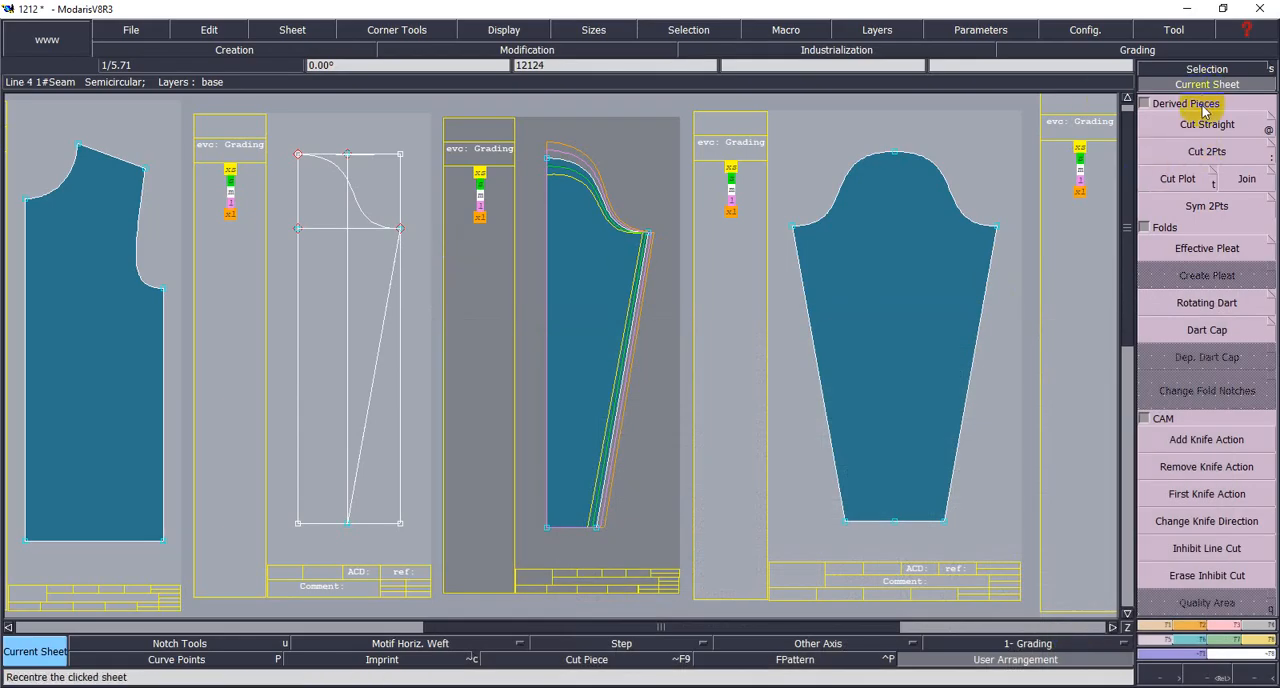
- Set the ddy of the half sleeve's cap top point to 0.5 for all size intervals
key("F6")
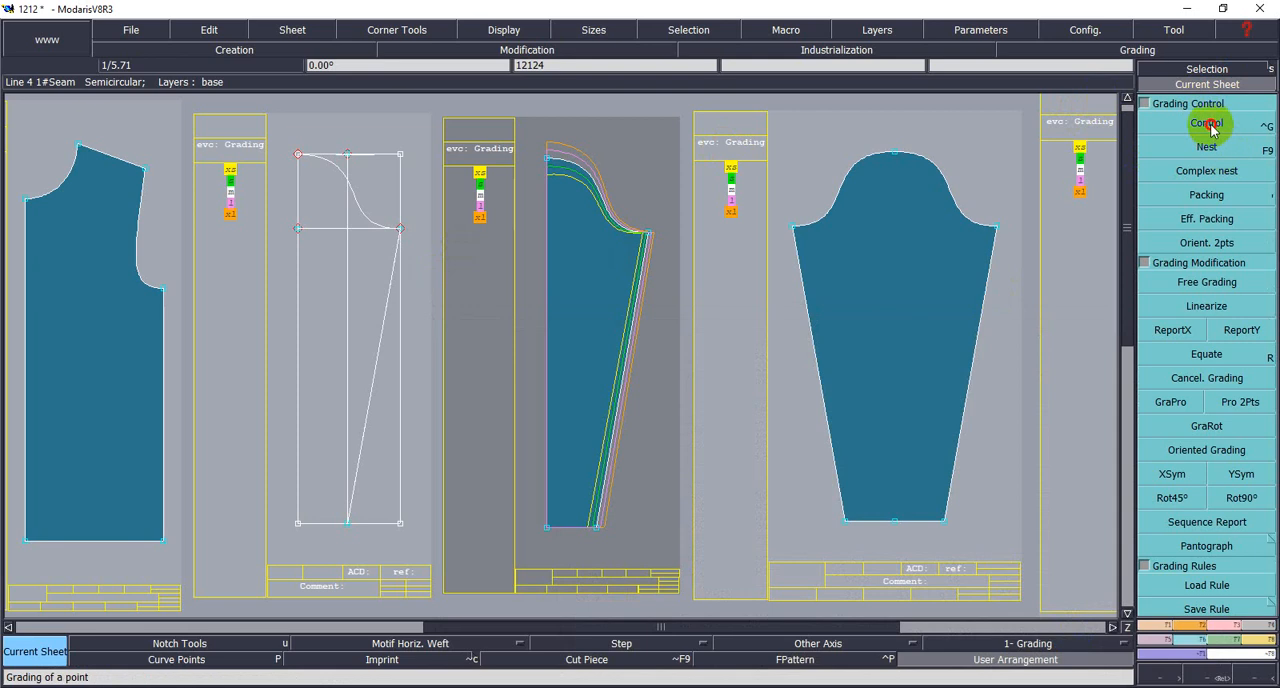
left_click(1212, 125)
left_click(548, 157)
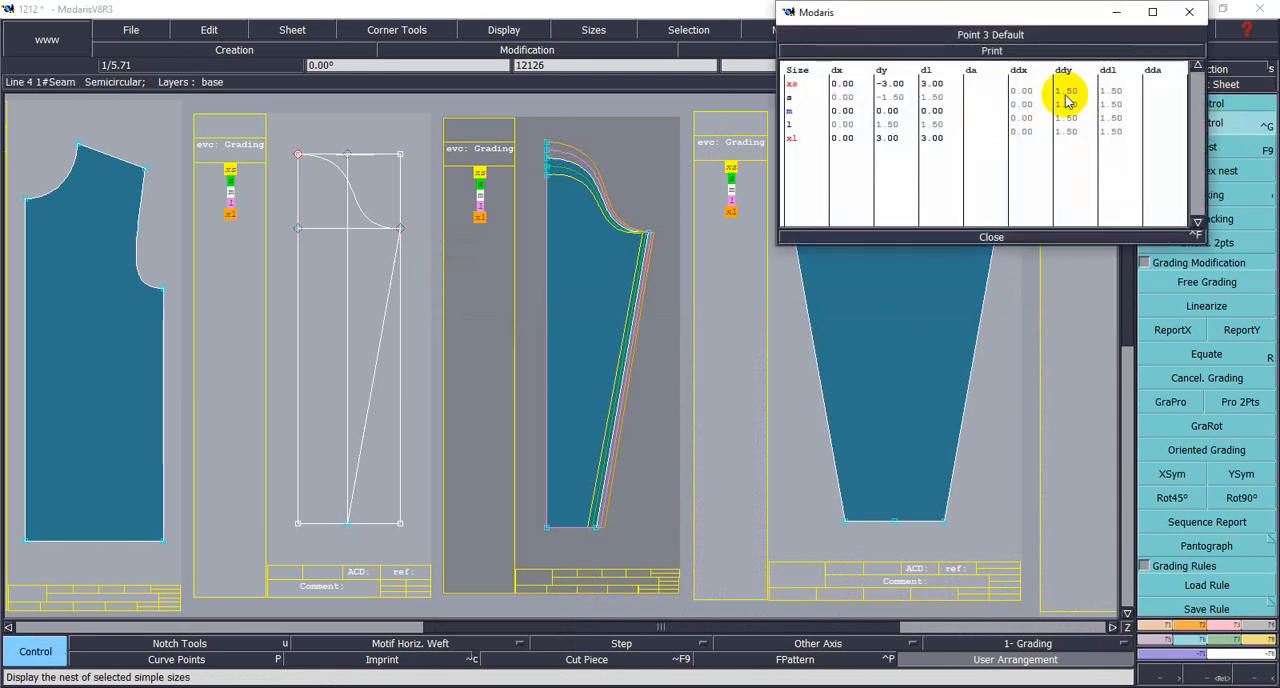
left_click_drag(1062, 89, 1076, 124)
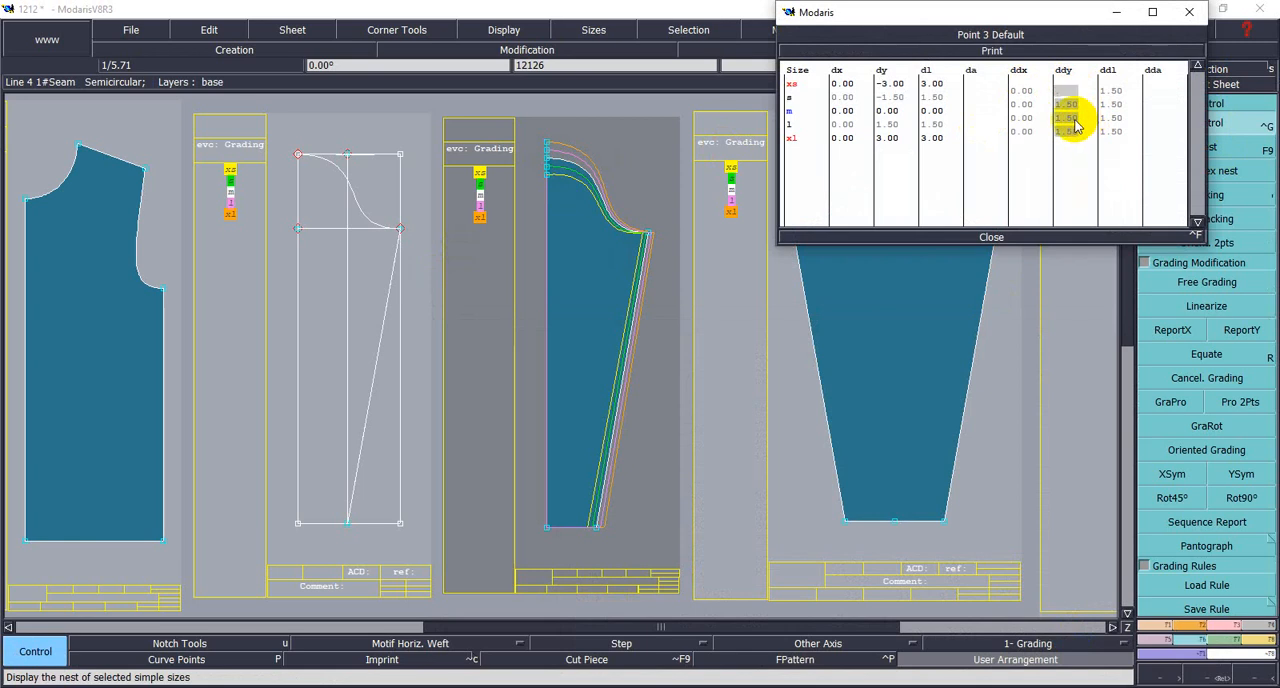
type(".5")
key("Return")
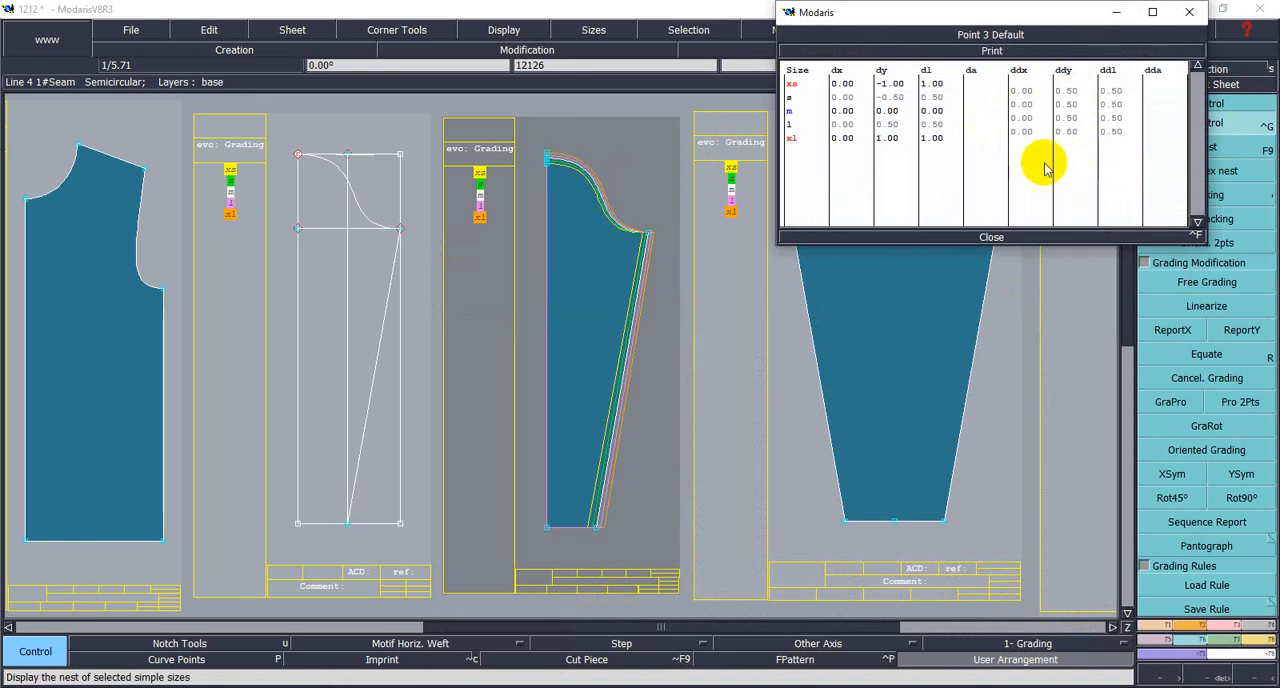
- Set the ddy of the half sleeve's underarm point to 0.5 for all size intervals
left_click(650, 236)
left_click_drag(1063, 91, 1080, 133)
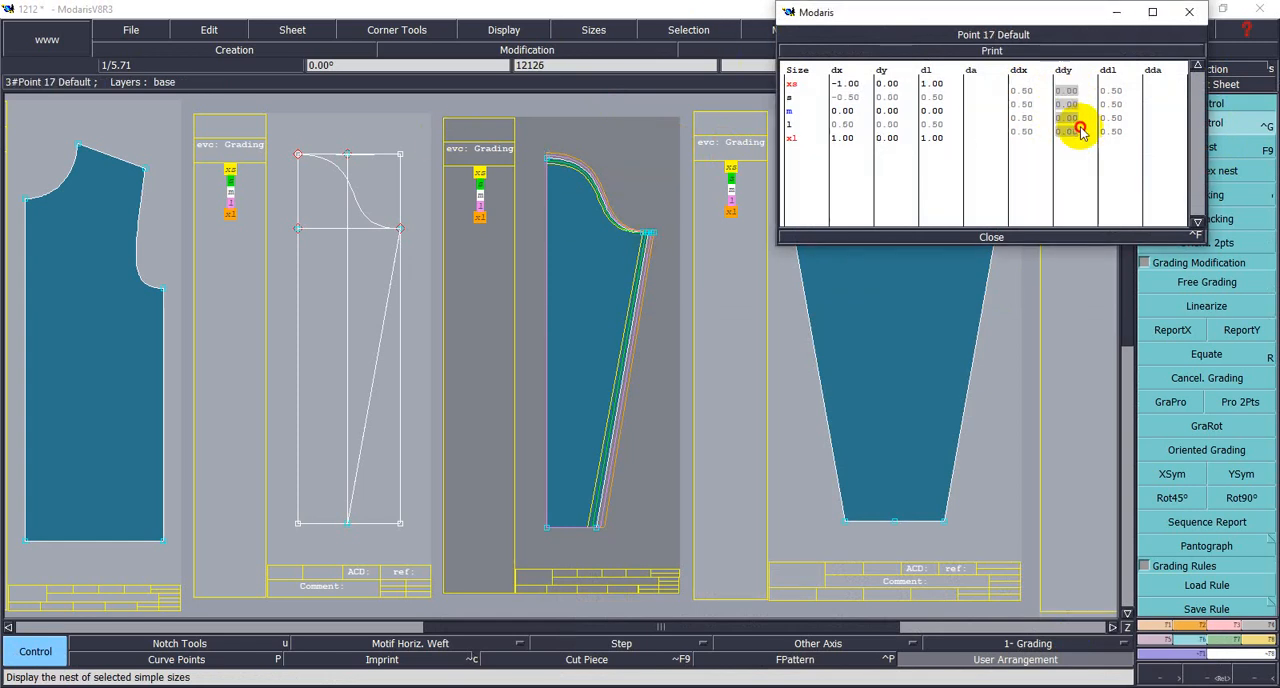
type(".5")
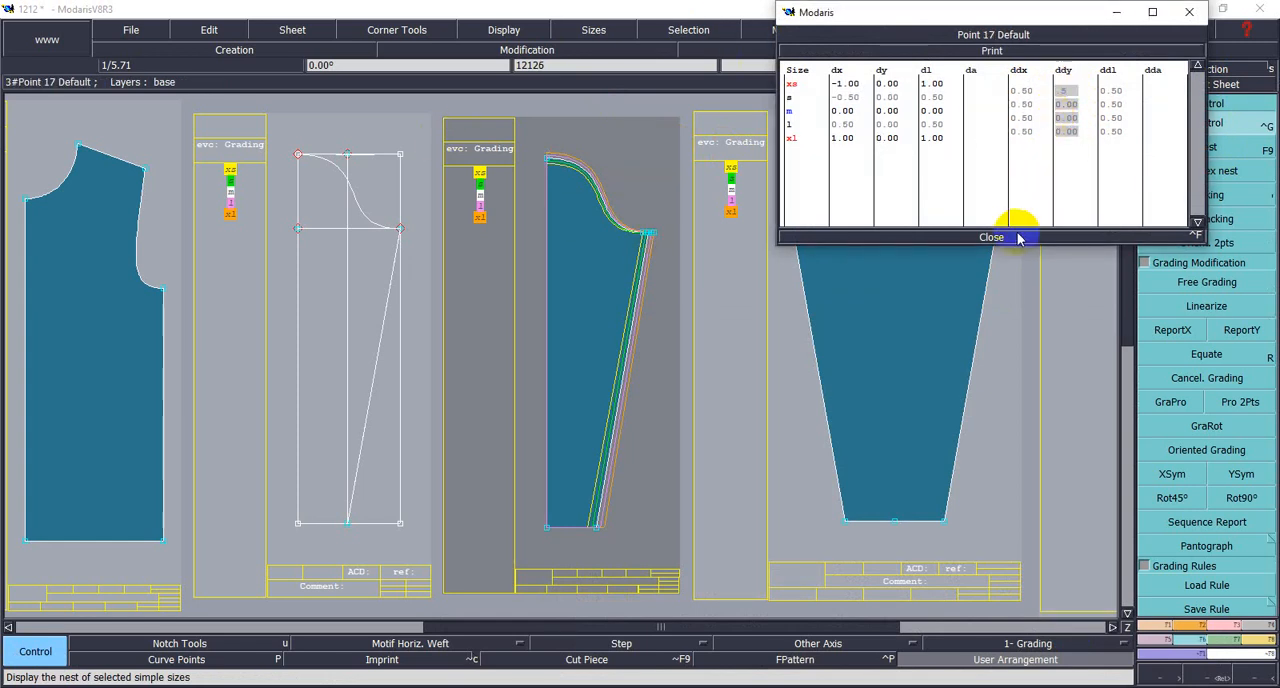
key("Return")
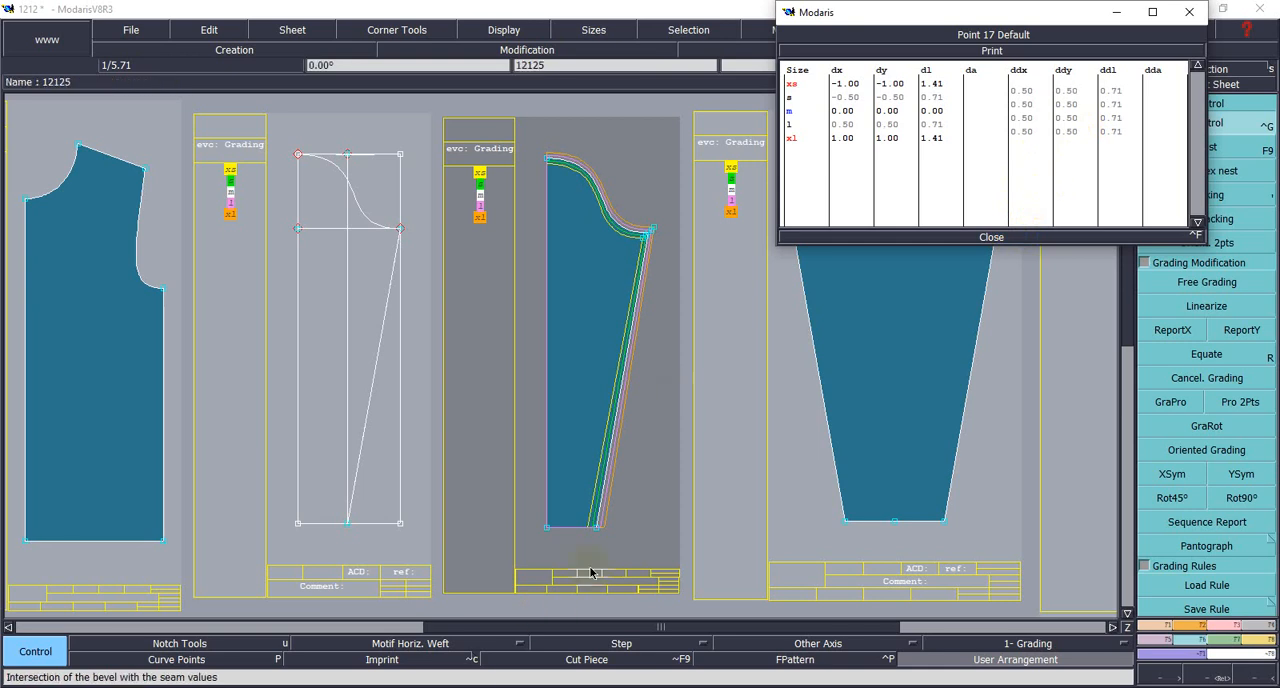
- Set the ddy of the half sleeve's hem point on the centre line to -1 for all size intervals
left_click(546, 533)
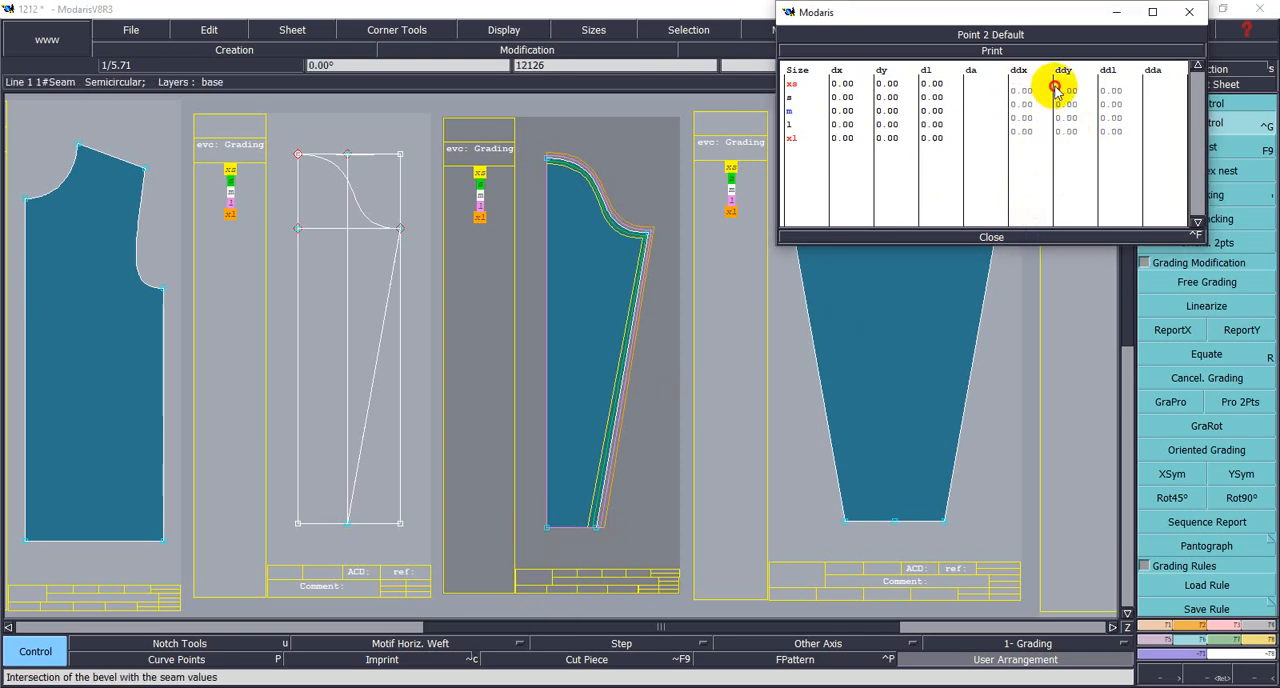
left_click_drag(1062, 89, 1072, 130)
type("-")
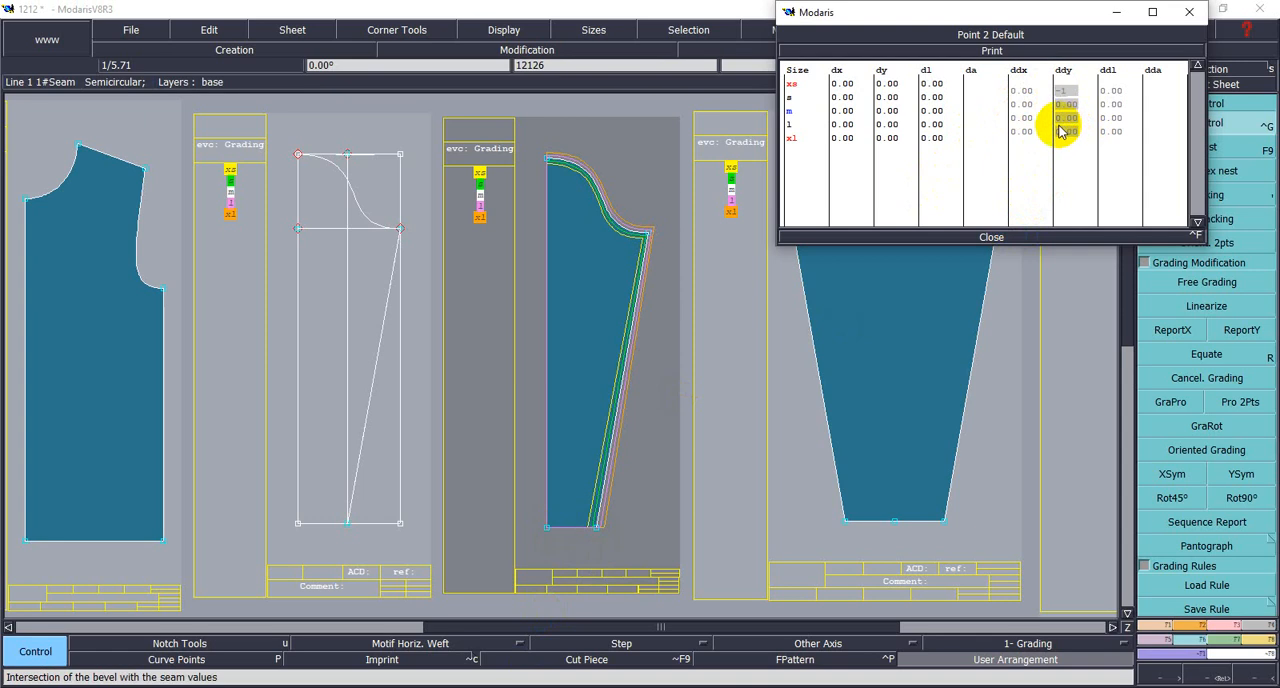
type("1")
left_click(1063, 177)
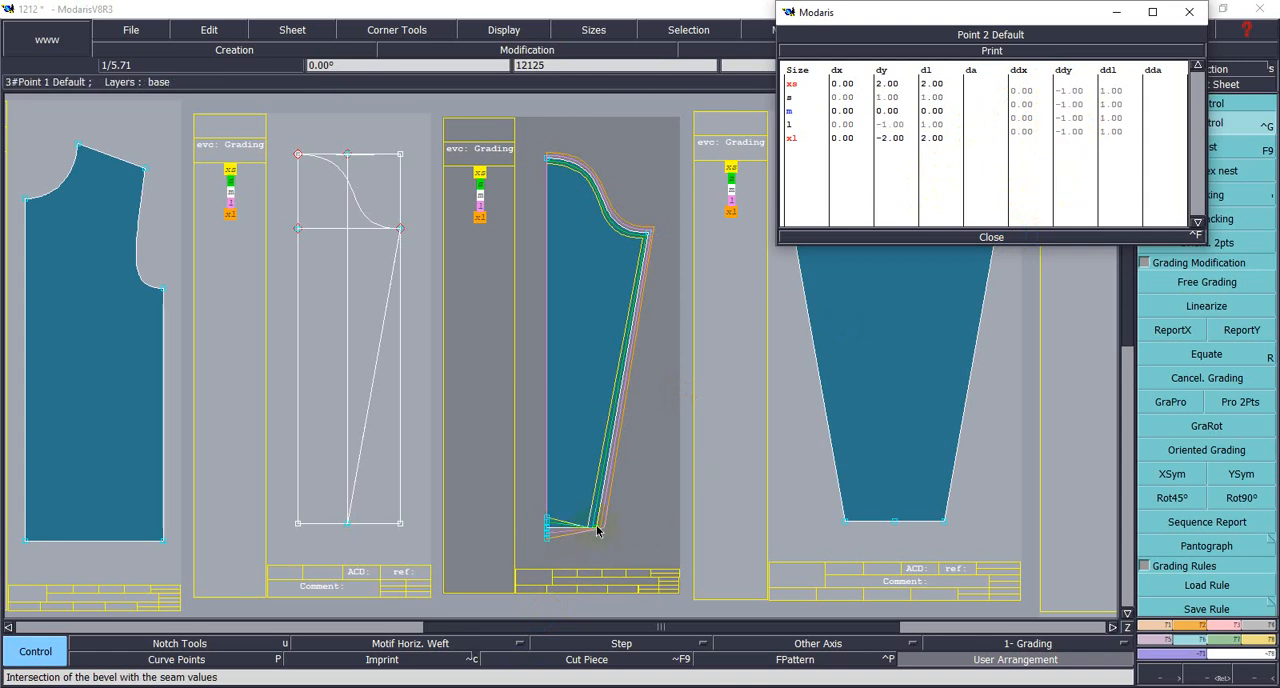
- Set the ddy of the half sleeve's hem point at the underarm seam to -1 for all intervals and close the grading table
left_click(597, 531)
left_click_drag(1062, 89, 1078, 134)
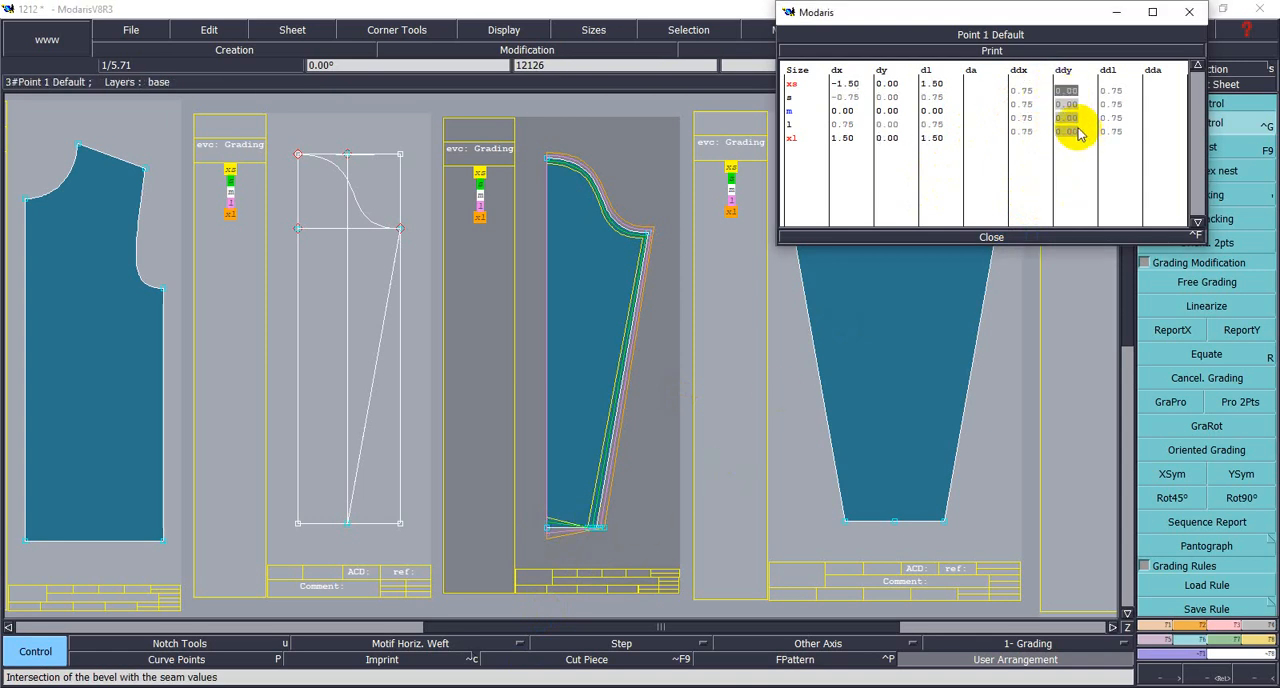
type("-1")
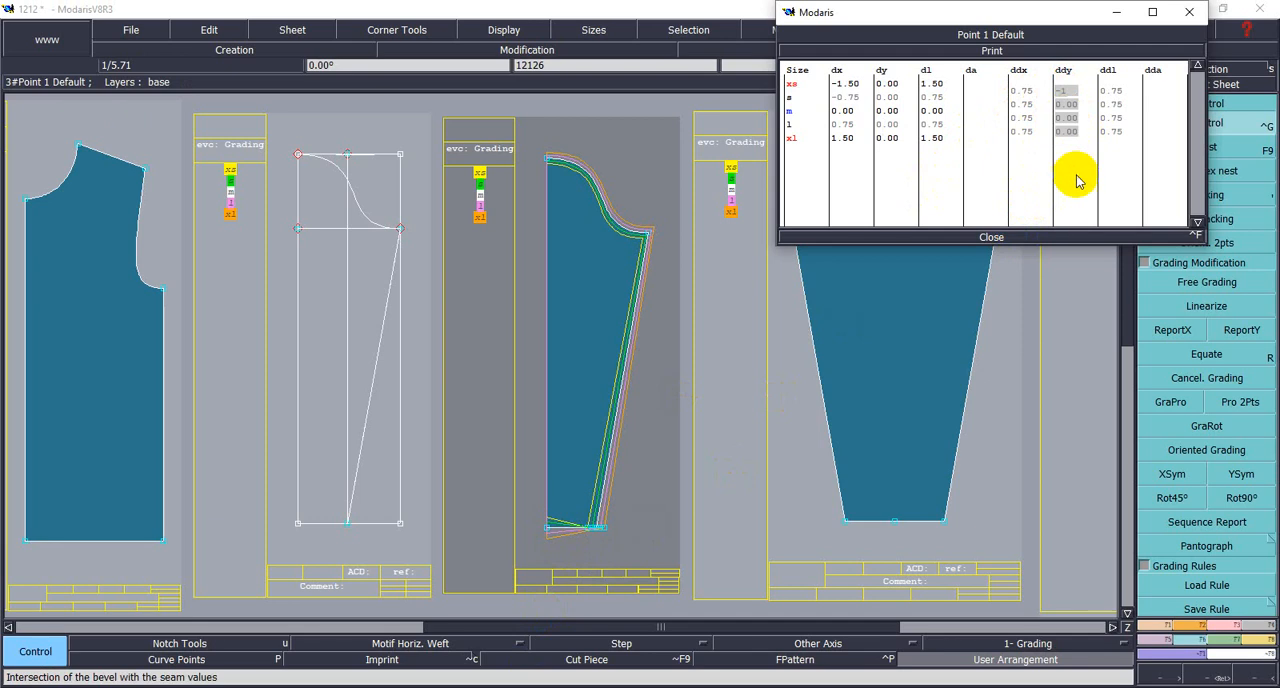
left_click(1072, 178)
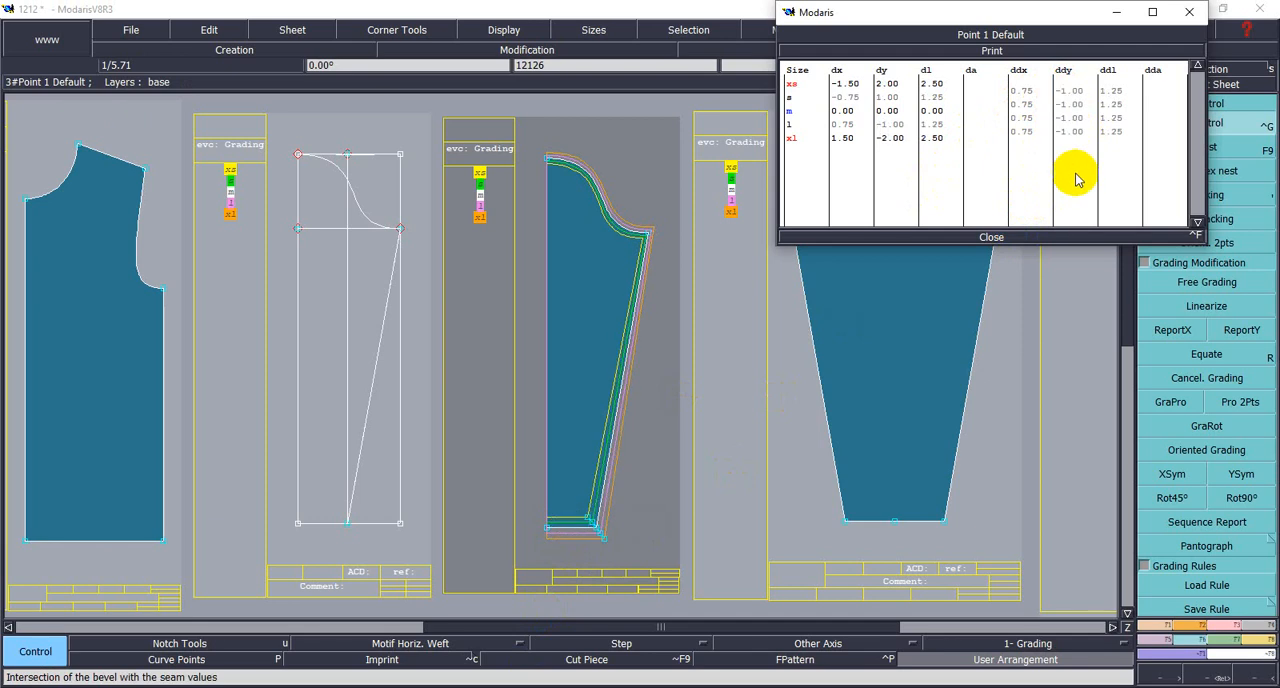
left_click(988, 237)
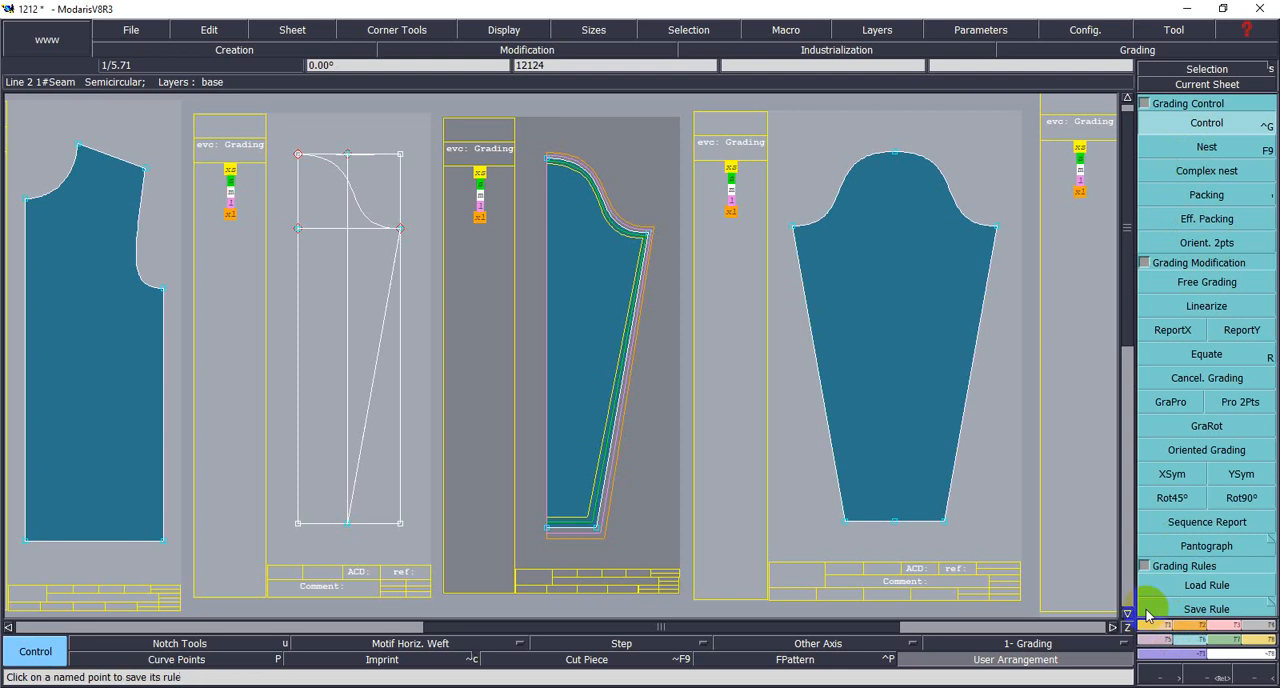
- Mirror the regraded half sleeve about its centre line with Sym 2Pts and display all sizes of the new full sleeve
left_click(1150, 653)
left_click(1160, 203)
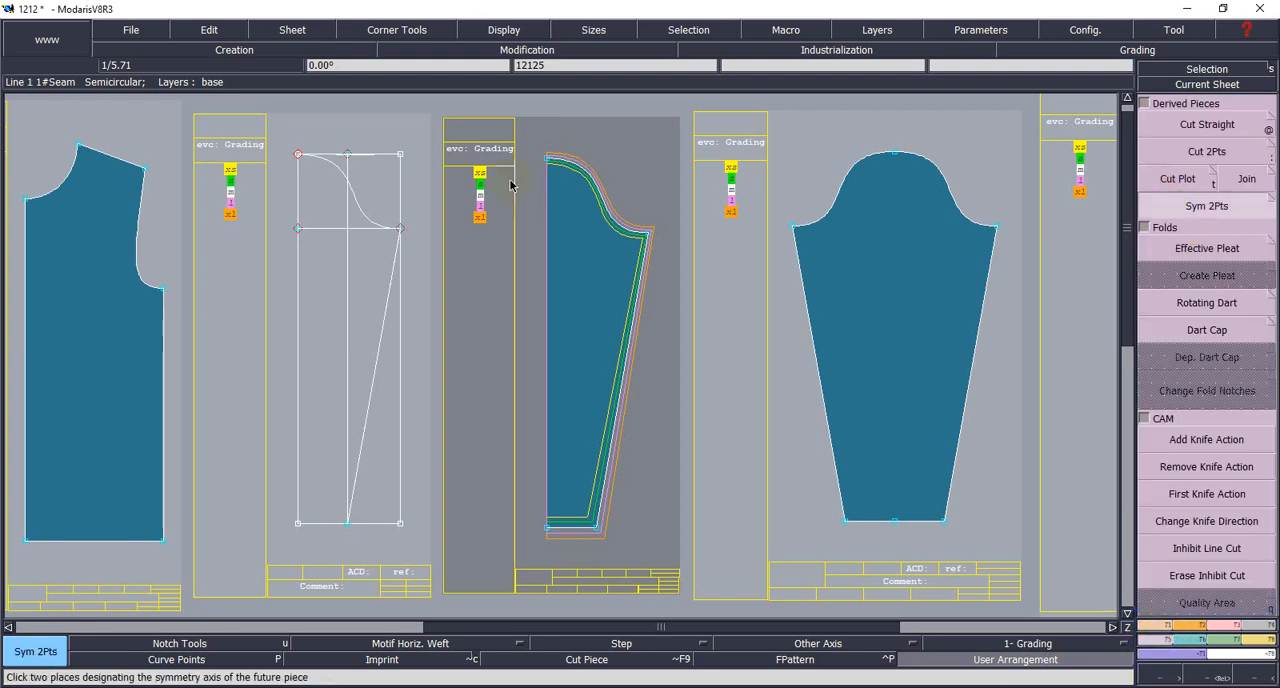
left_click(550, 158)
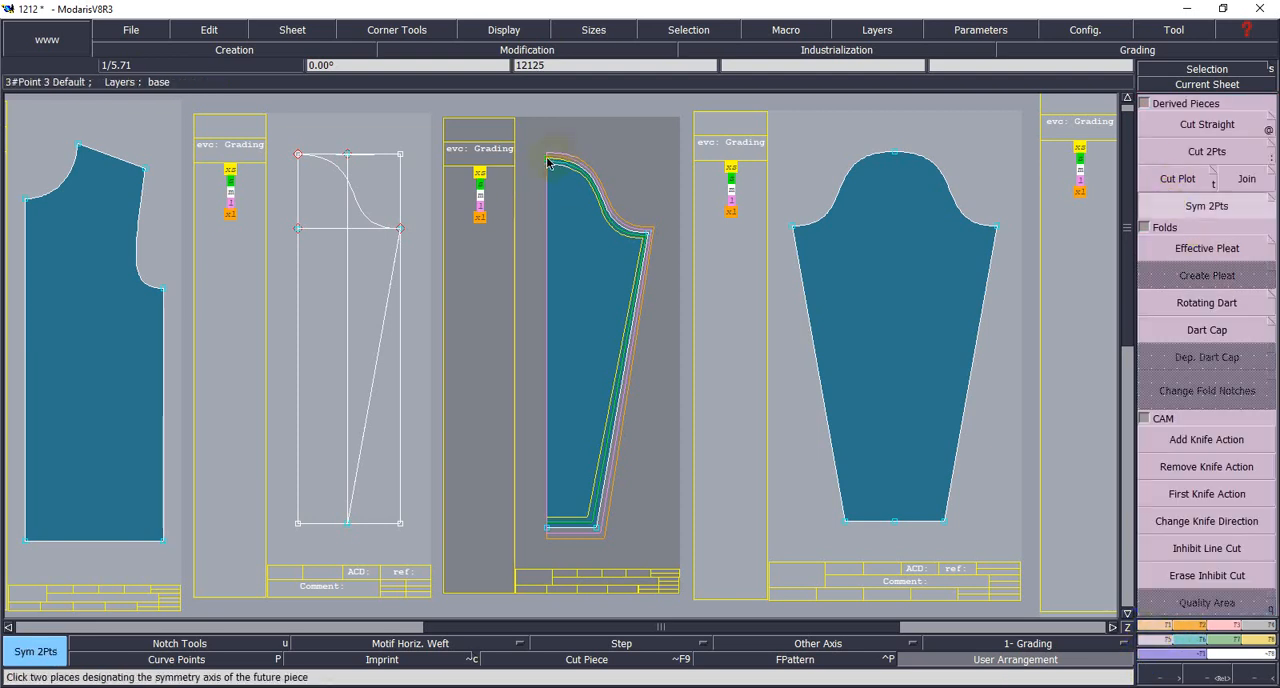
left_click(547, 520)
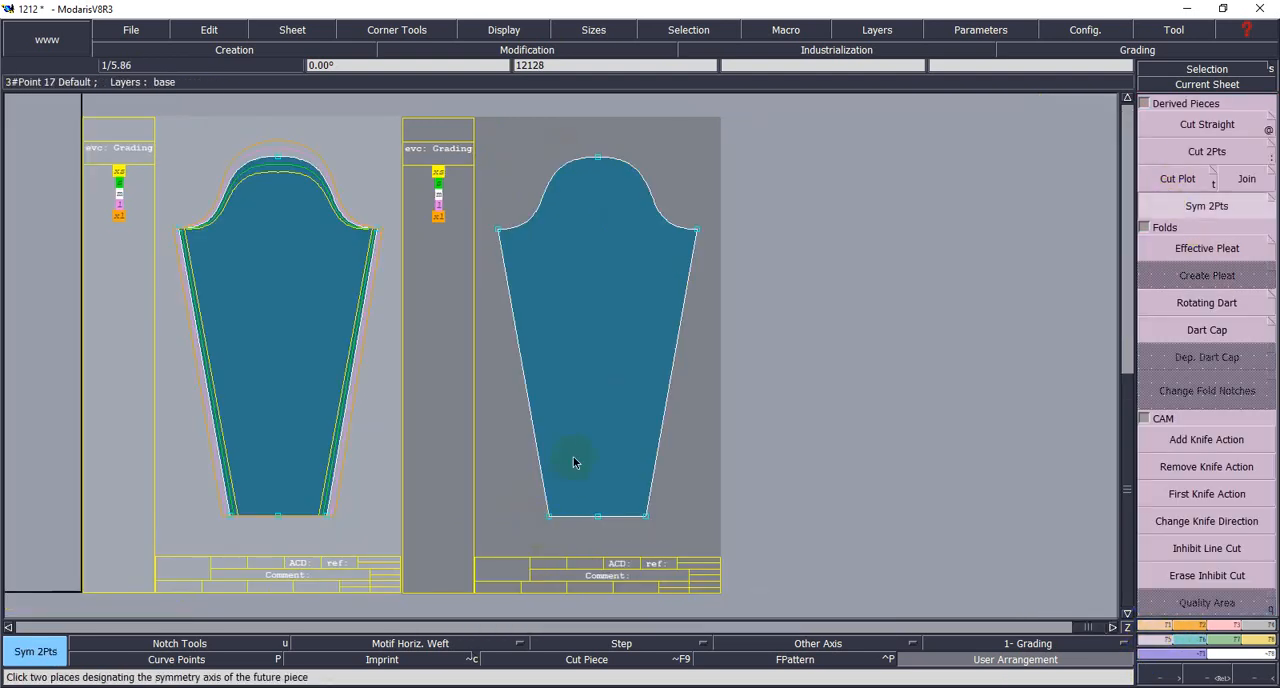
key("F10")
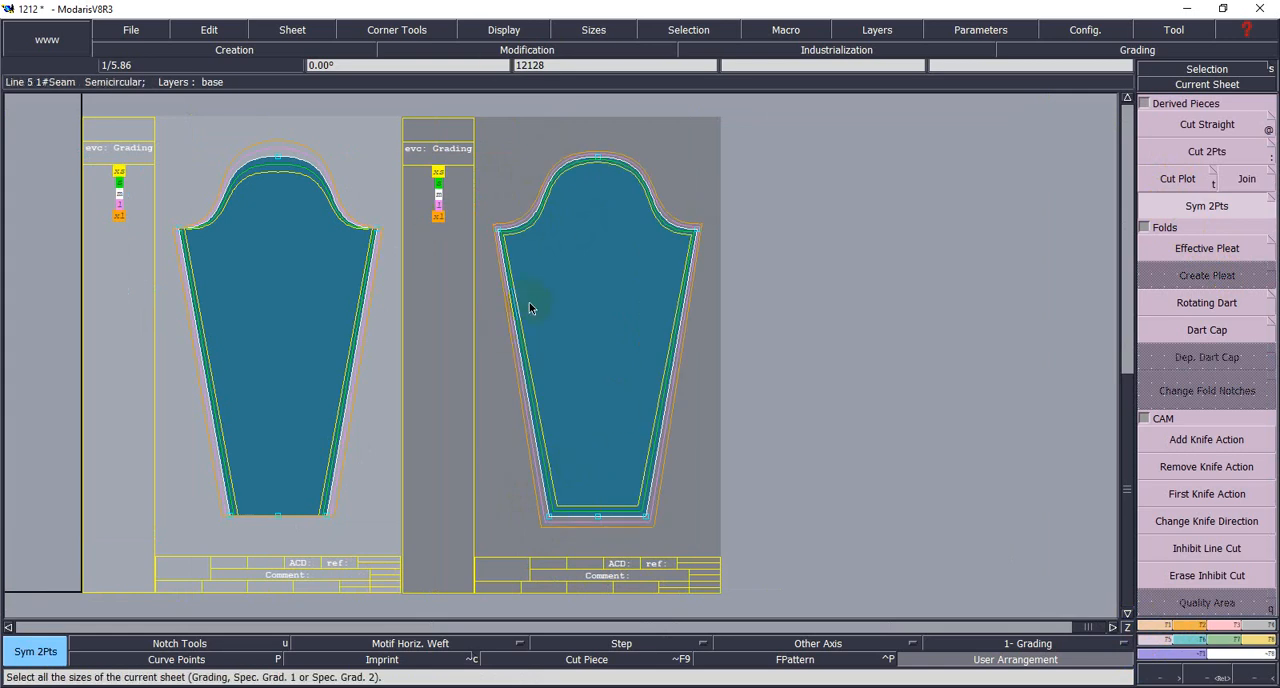
- Arrange the graded back and front body sheets in a row beside the two full sleeves
scroll(529, 305, "down", 5)
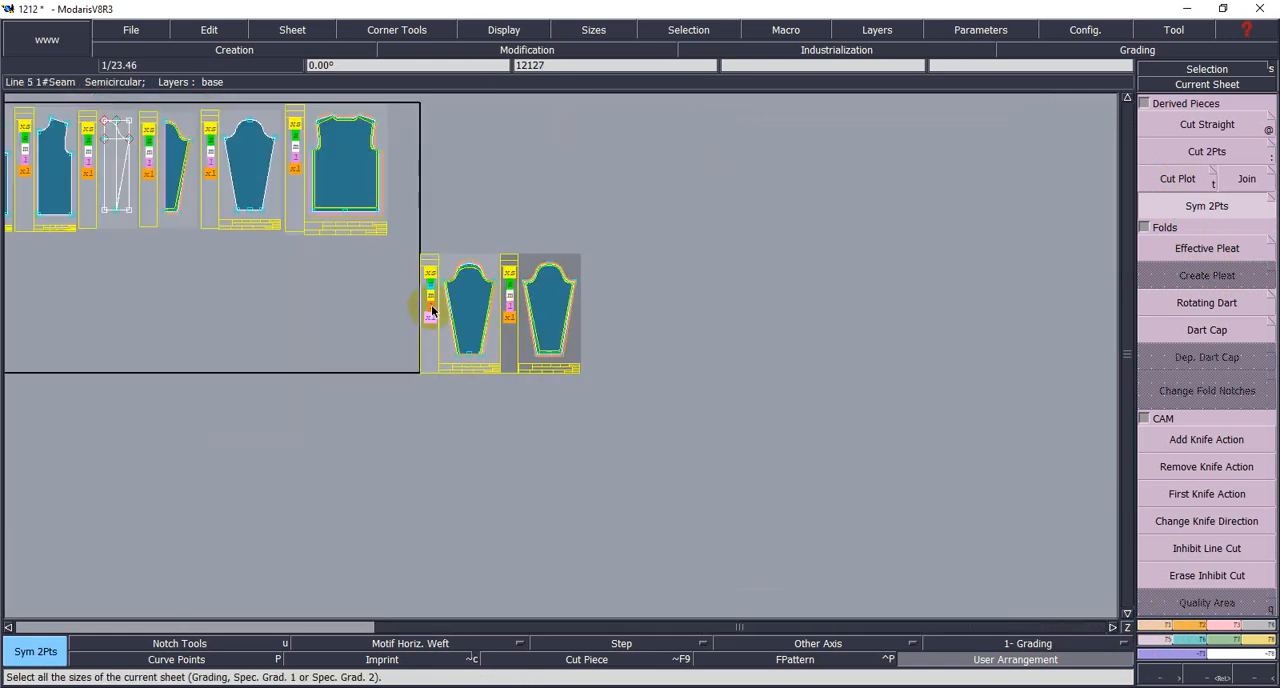
left_click_drag(300, 30, 300, 186)
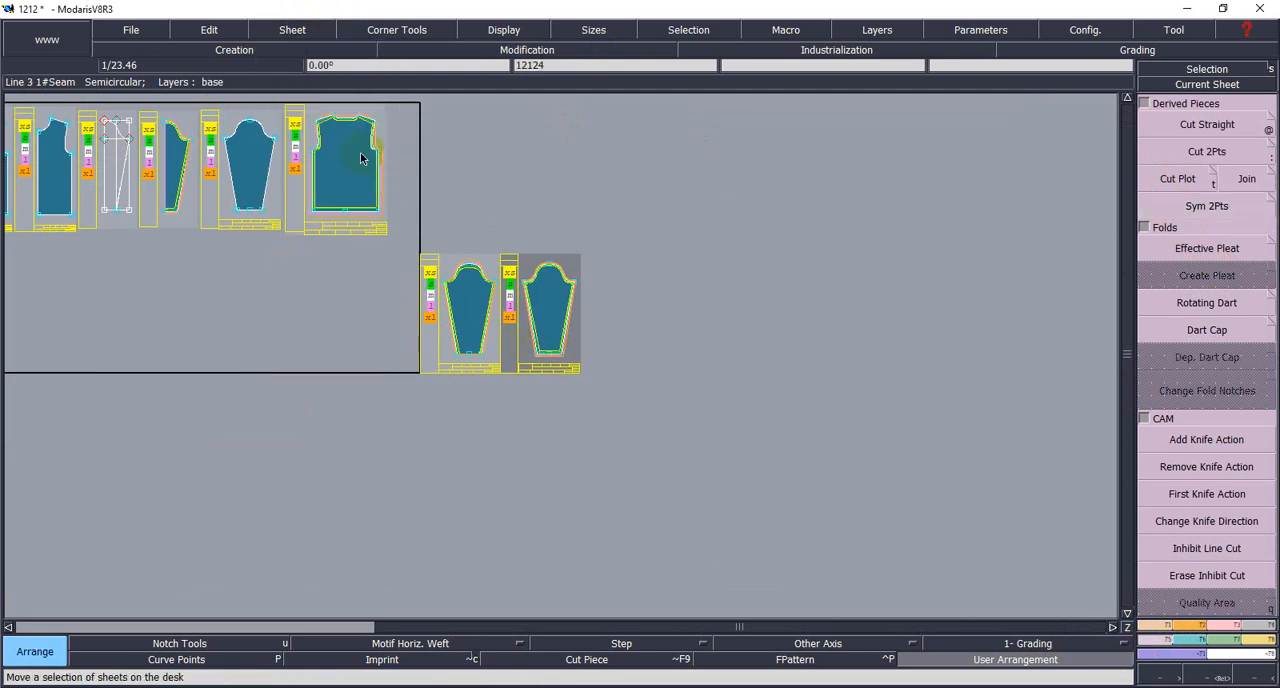
left_click_drag(362, 155, 680, 291)
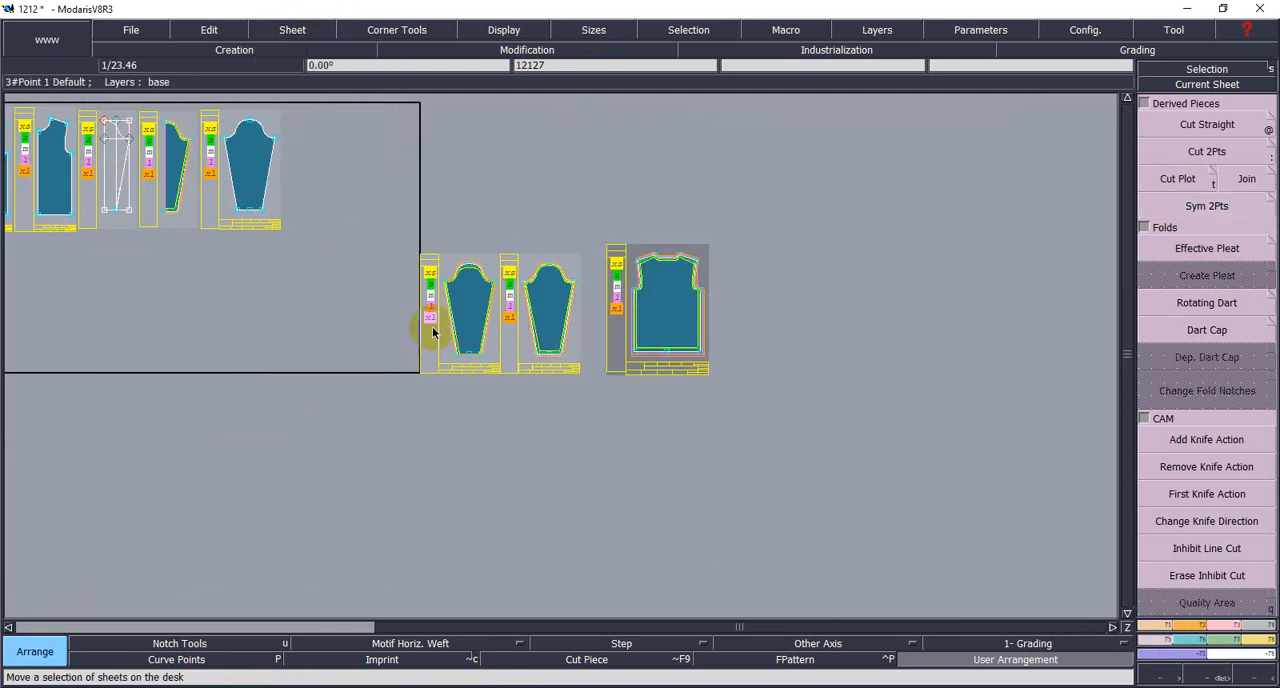
scroll(260, 280, "down", 1)
left_click(74, 296)
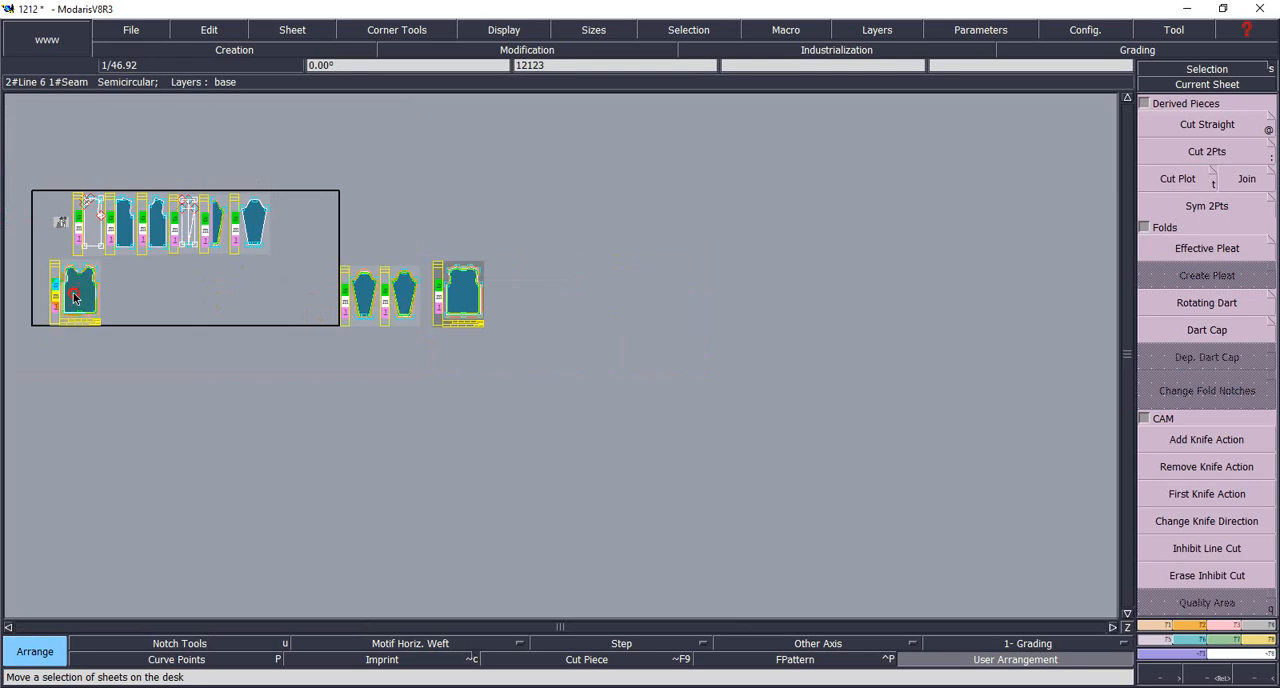
left_click(518, 300)
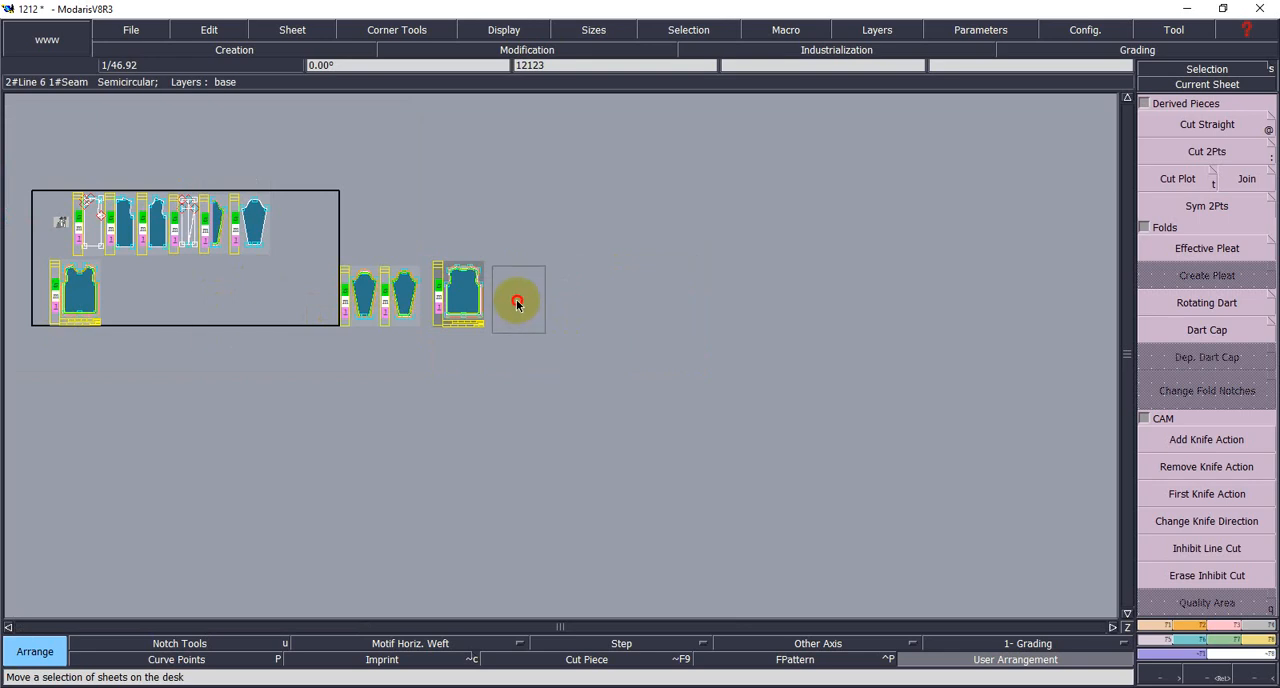
- Delete the earlier full-sleeve sheet that lacks the length grading
left_click(1213, 676)
left_click_drag(373, 240, 632, 371)
left_click(210, 235)
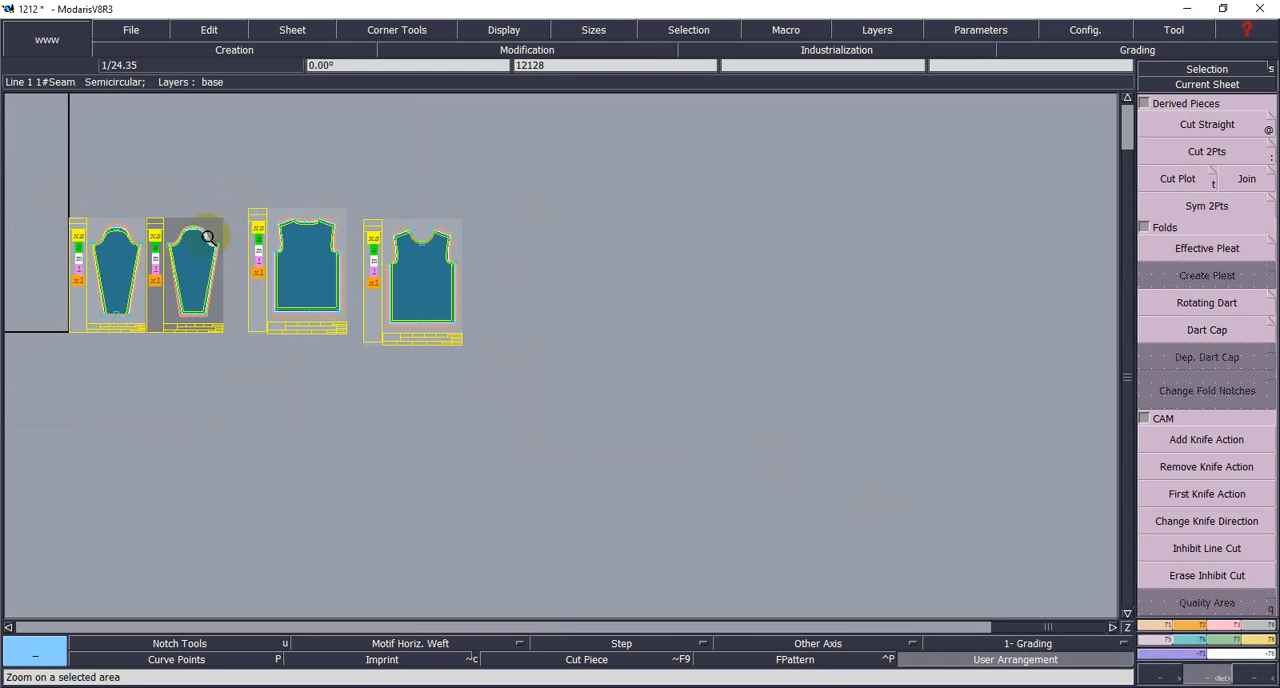
left_click(284, 32)
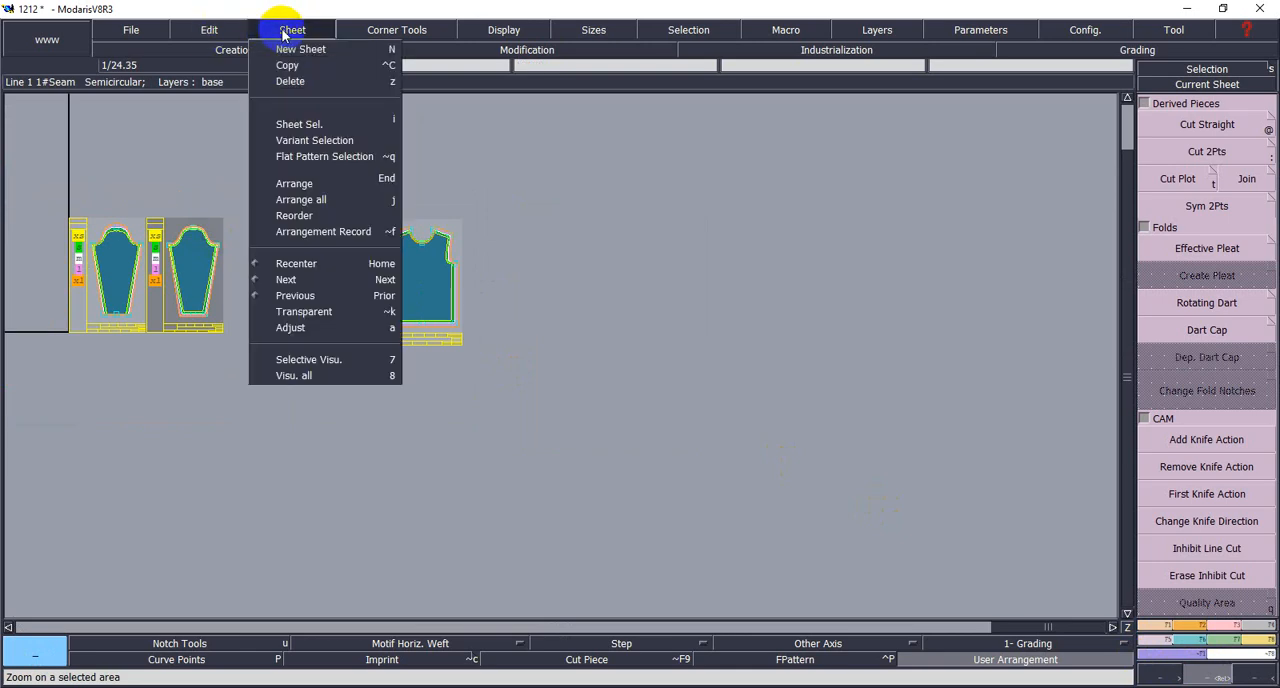
left_click(290, 81)
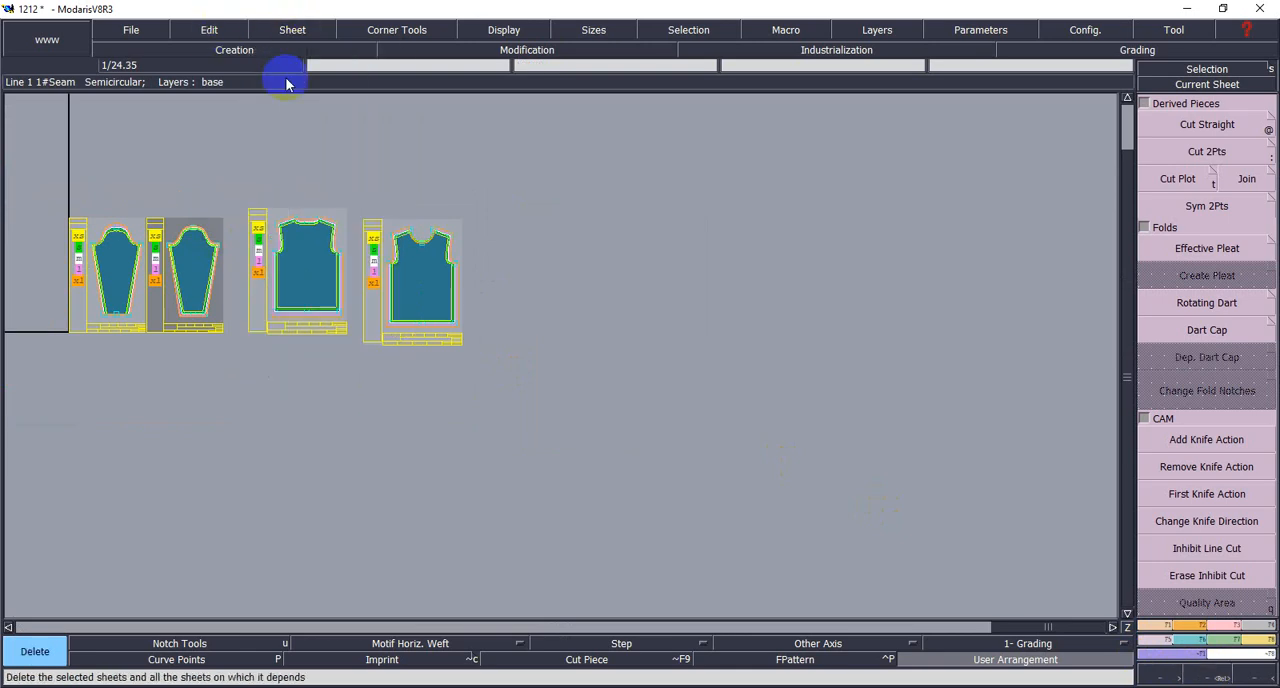
left_click(113, 282)
- Examine the graded sleeve, back and front nests together and open the T-shirt measurement chart in the image viewer to compare
left_click(1170, 114)
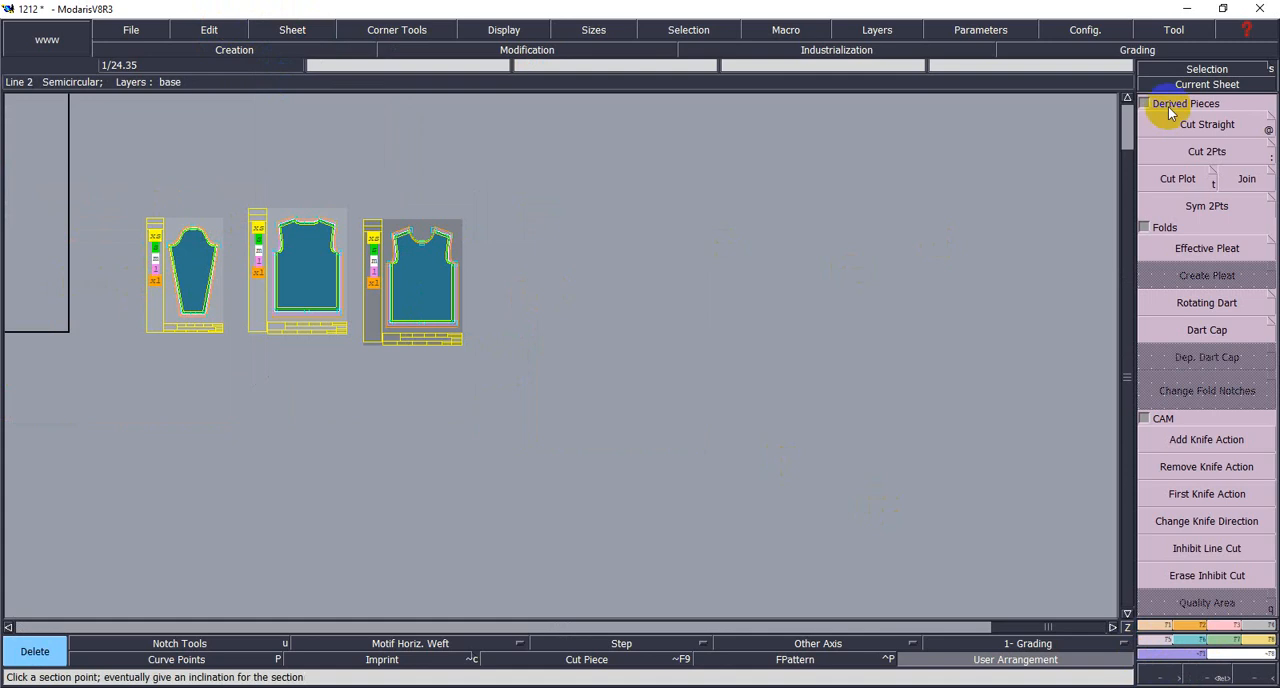
left_click(1172, 84)
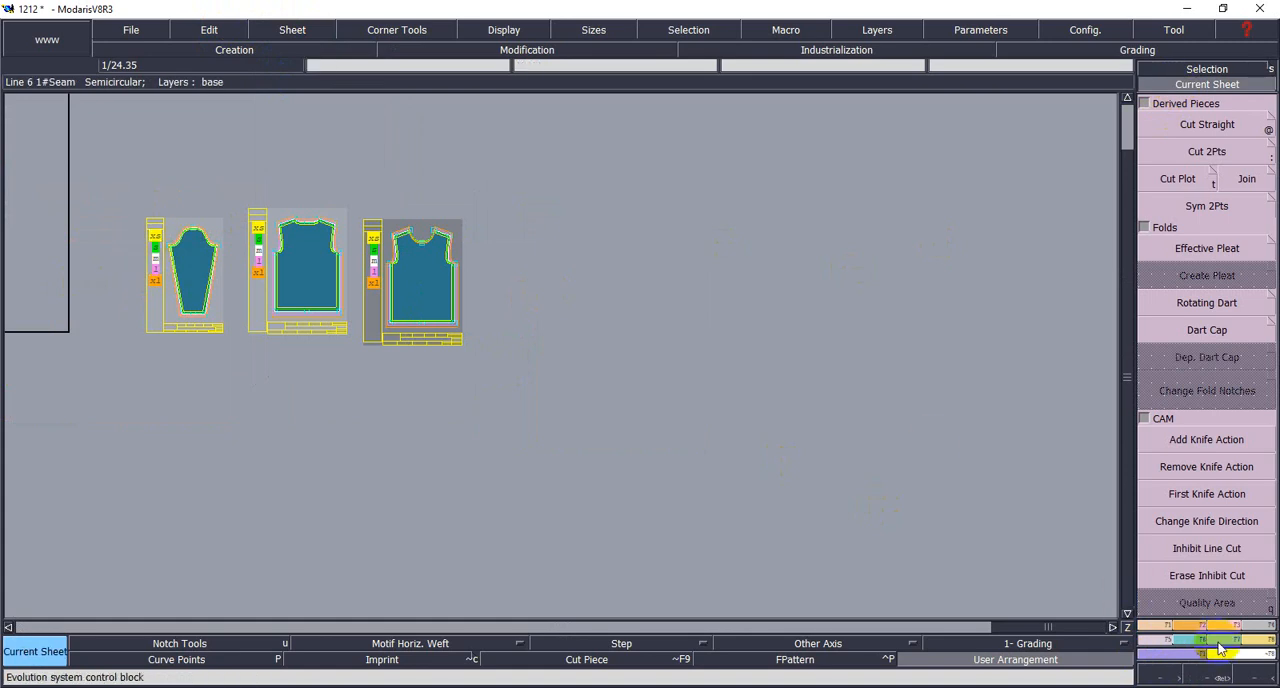
left_click(1222, 678)
left_click_drag(127, 188, 483, 376)
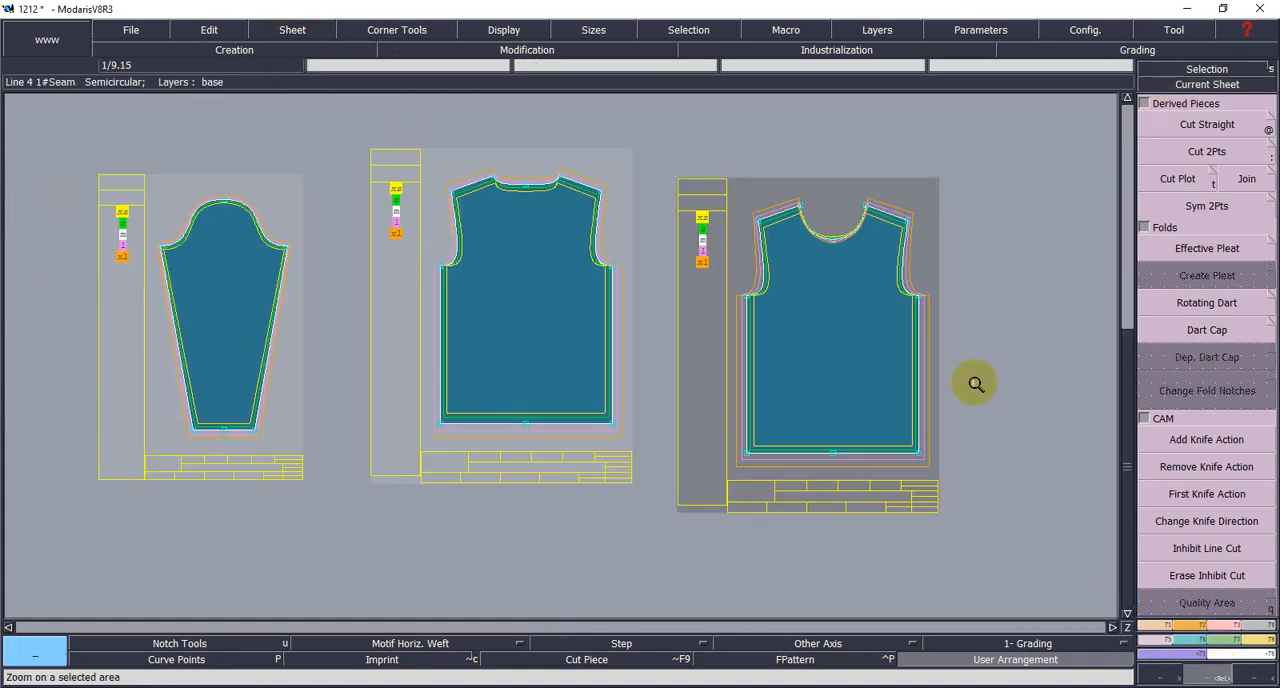
left_click(590, 686)
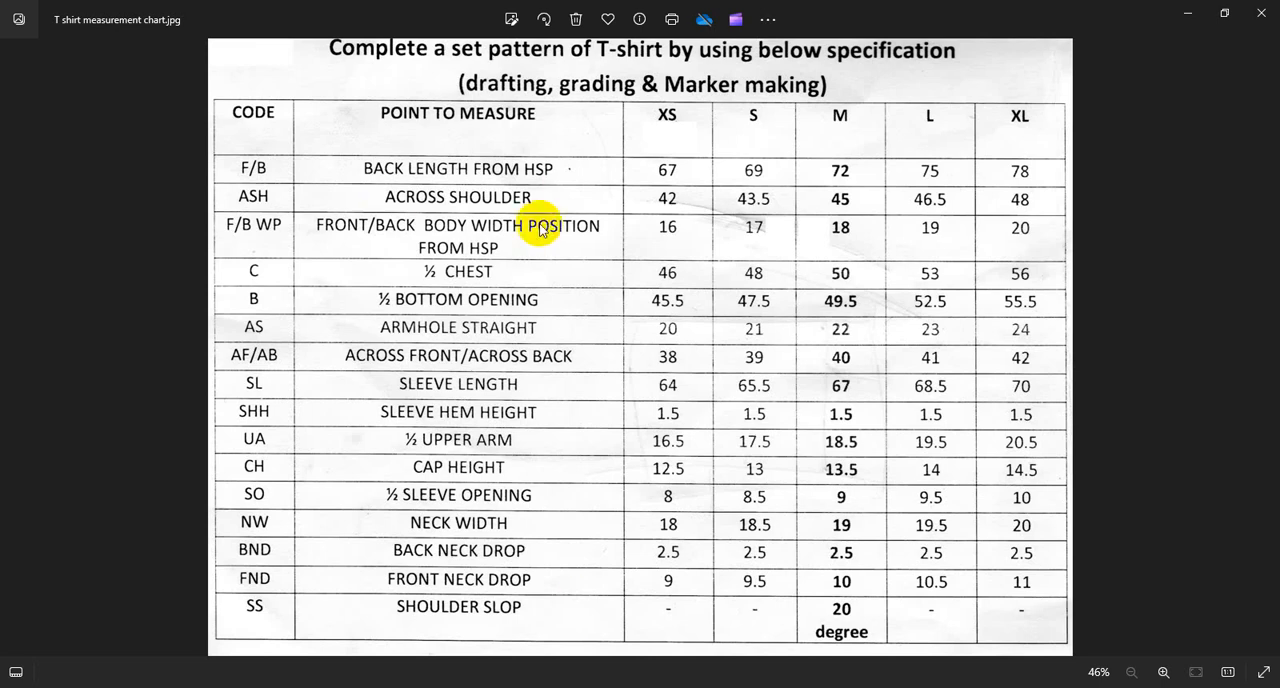